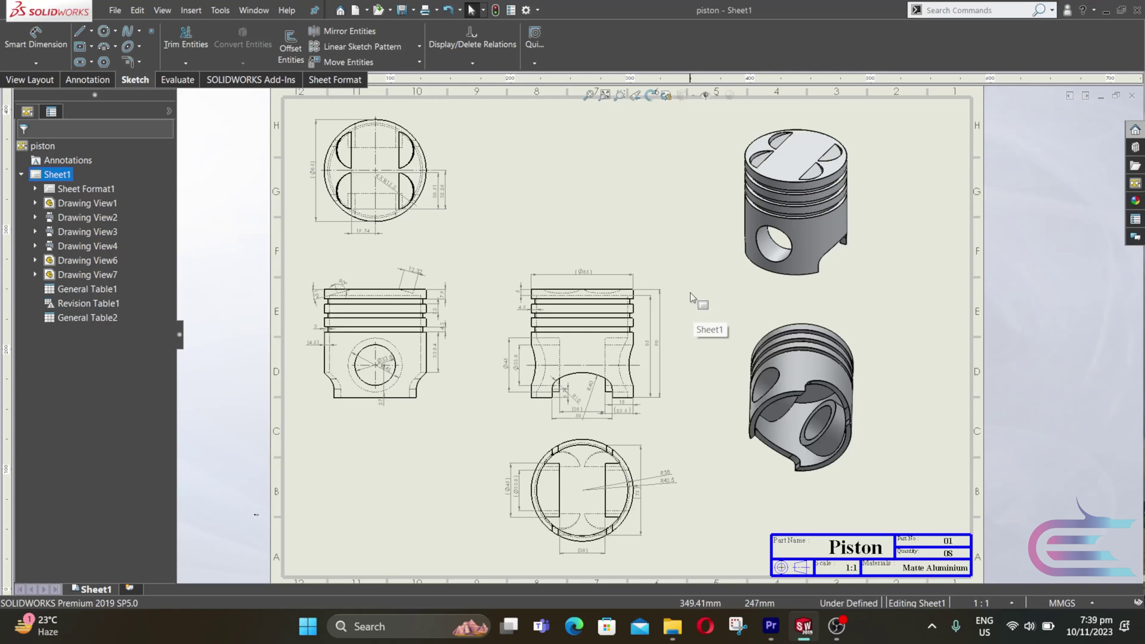
Step: Create a new part document for modelling the piston shown in the drawing
scroll(686, 273, down, 4)
middle_drag(707, 265, 765, 309)
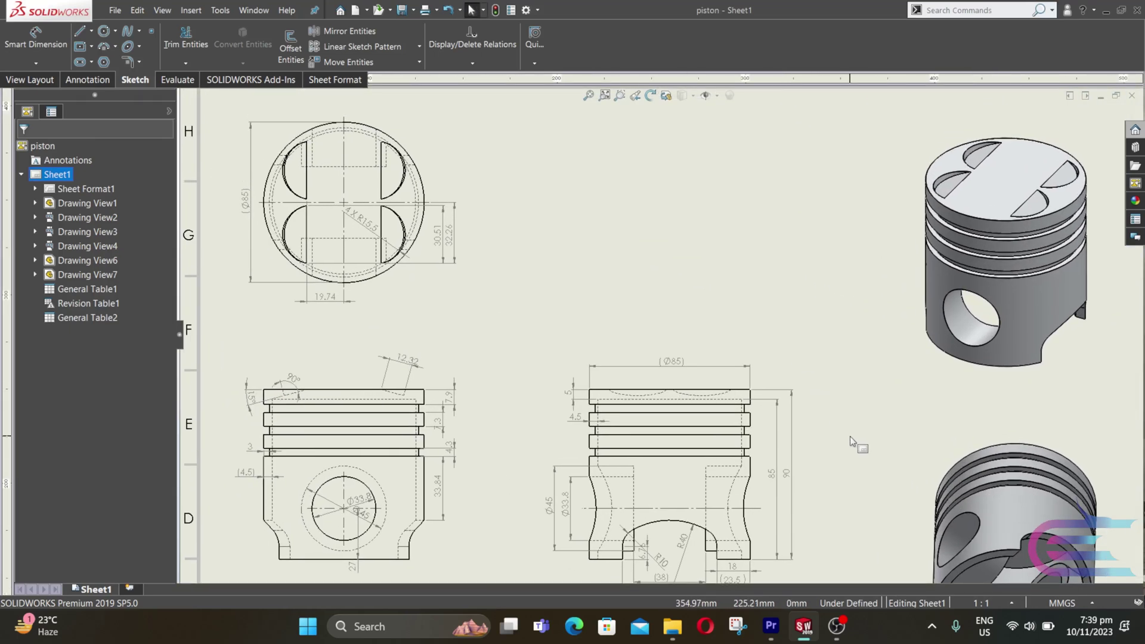
mouse_move(851, 435)
middle_down()
mouse_move(838, 185)
mouse_move(762, 248)
mouse_move(736, 302)
middle_up()
scroll(838, 185, up, 3)
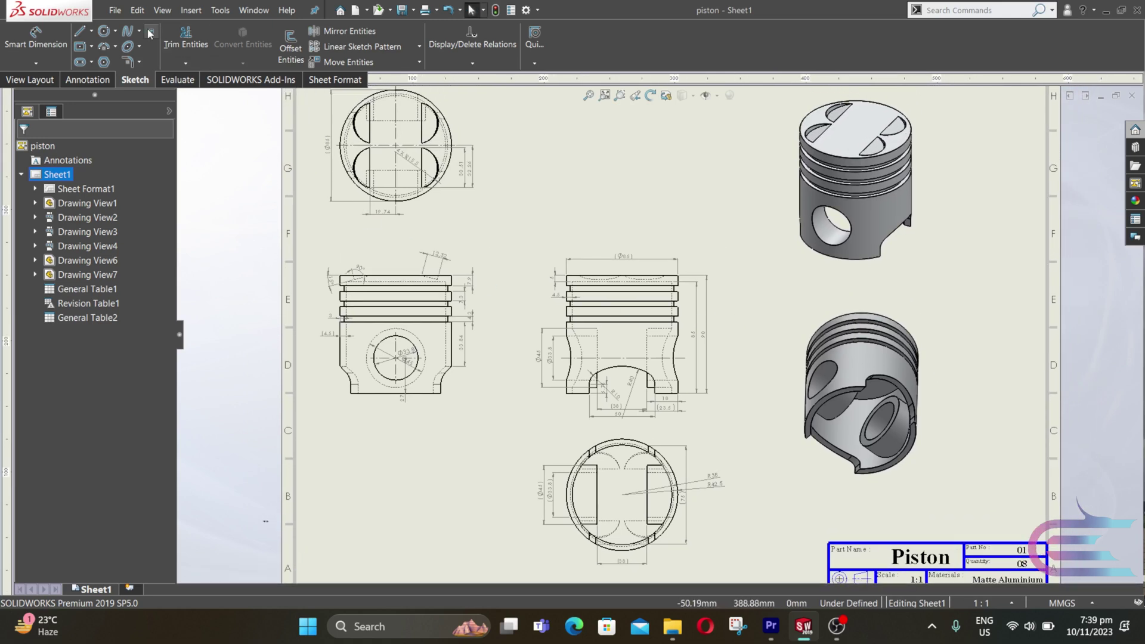
click(115, 10)
click(124, 30)
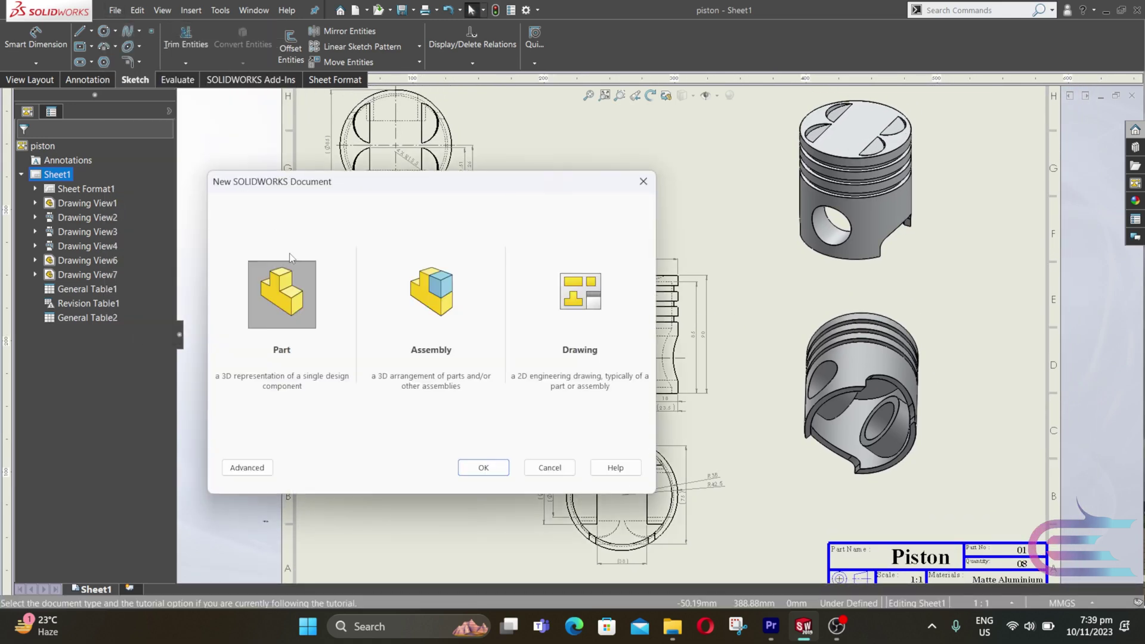
click(483, 467)
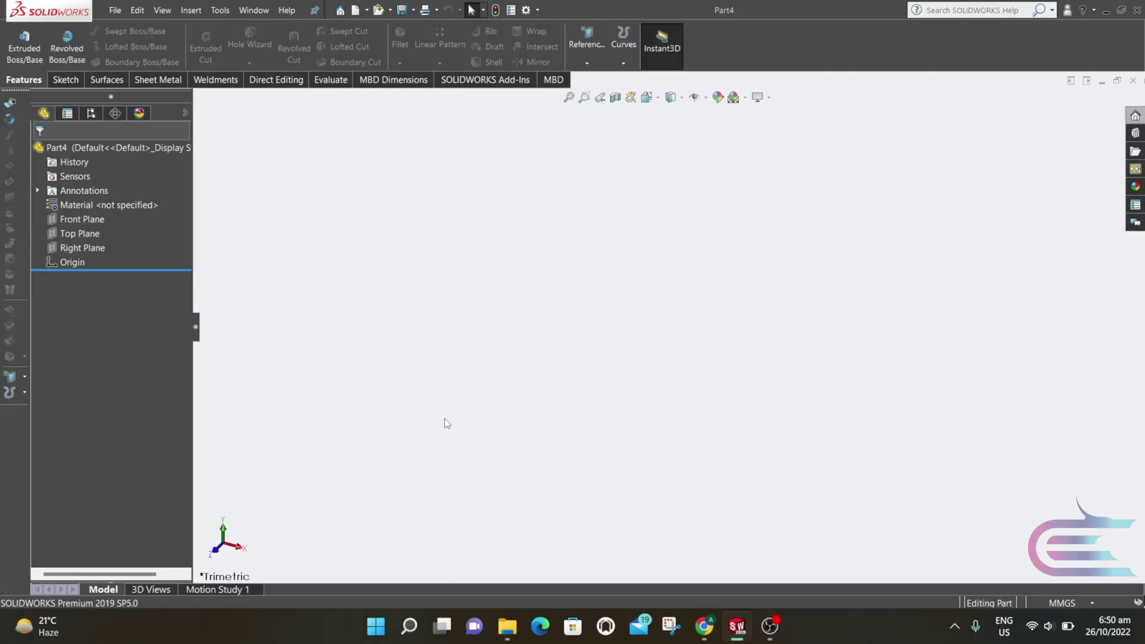
Step: Sketch a circle of about 42.7 mm radius on the Top Plane, centred on the origin
right_click(80, 230)
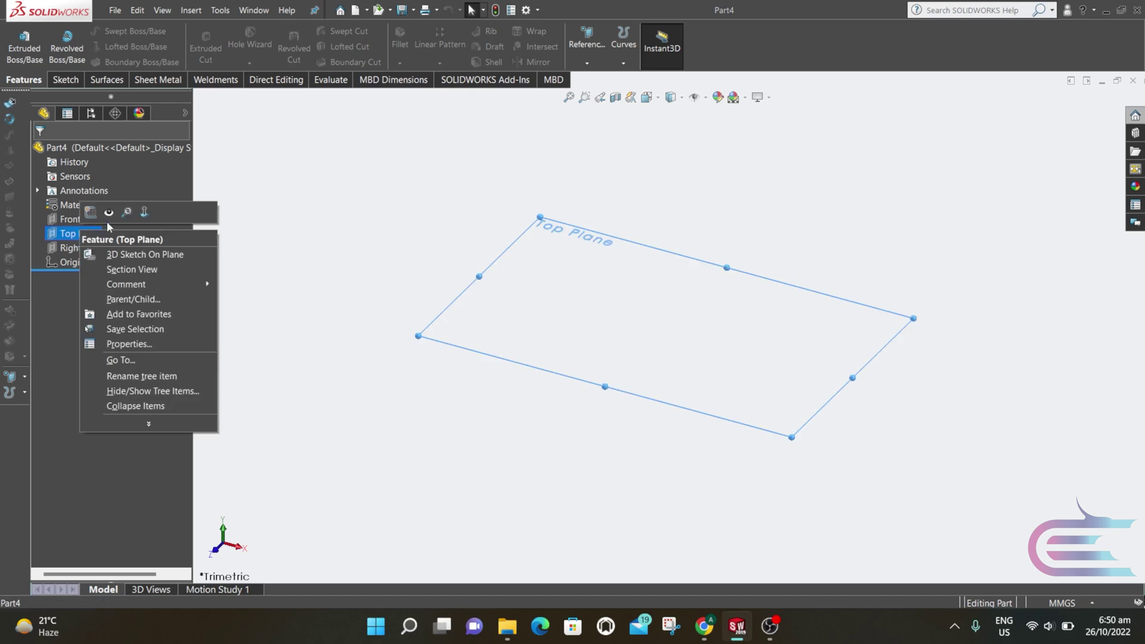
click(141, 216)
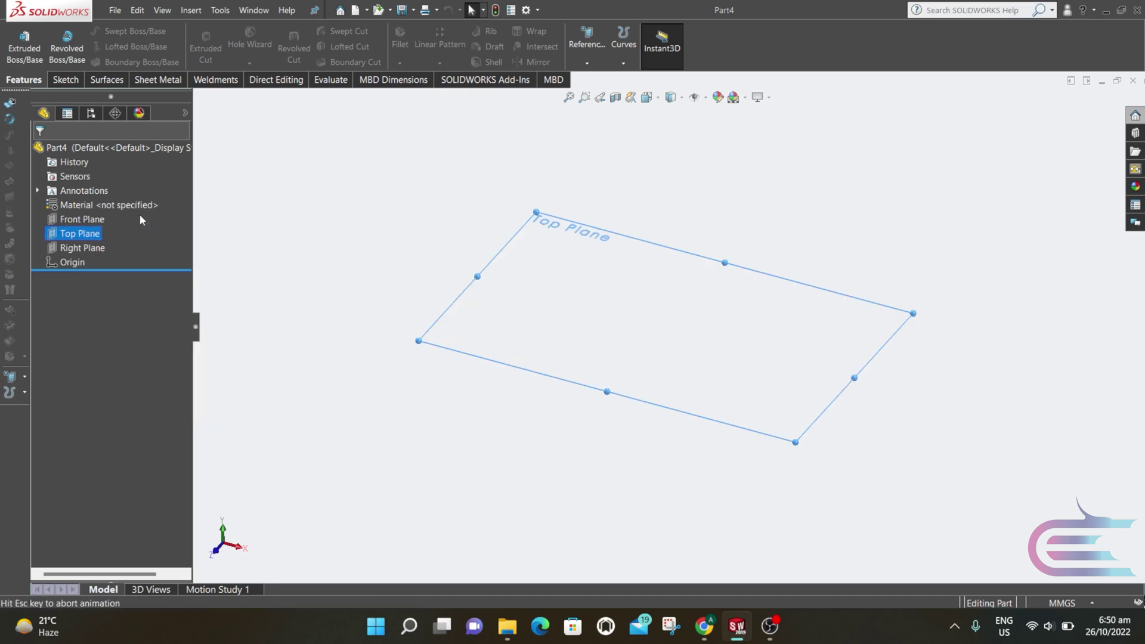
click(66, 79)
click(136, 31)
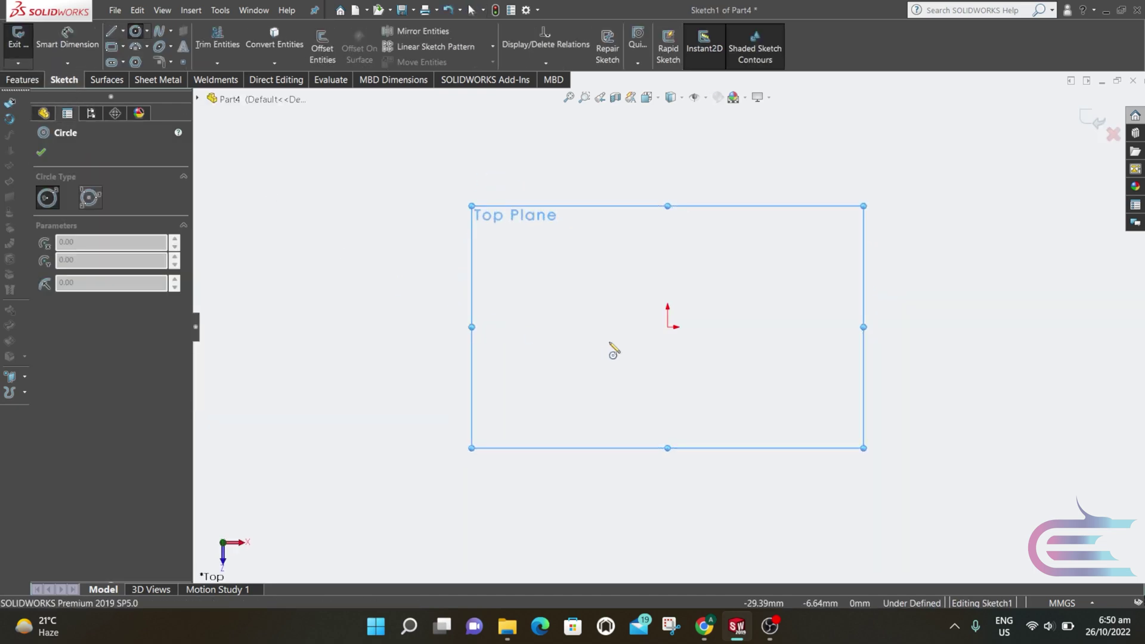
click(668, 327)
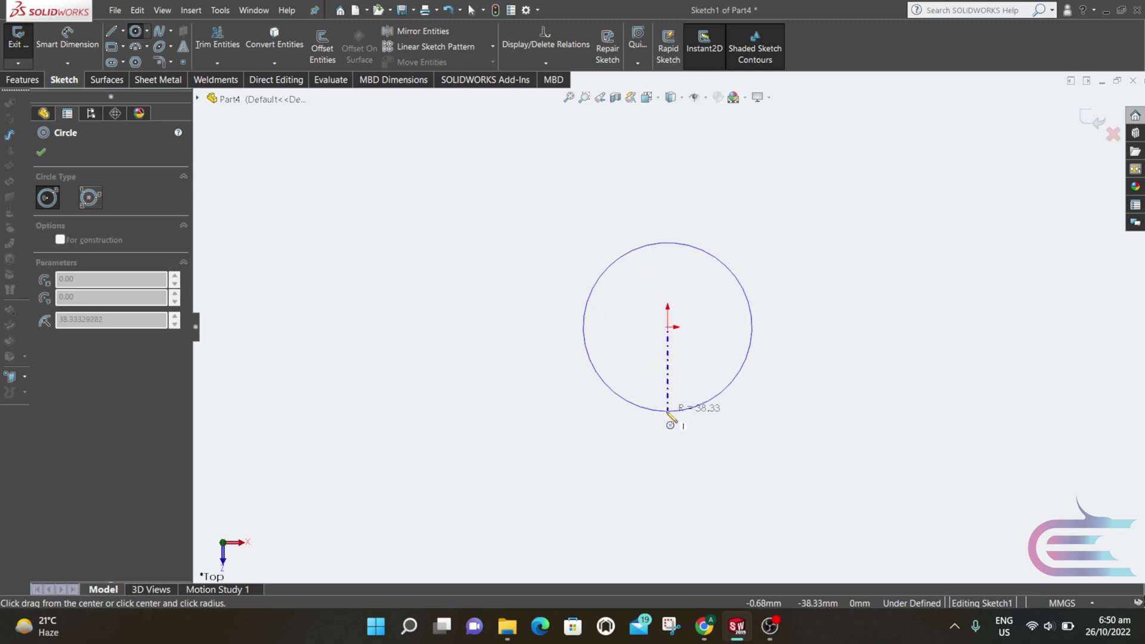
click(668, 421)
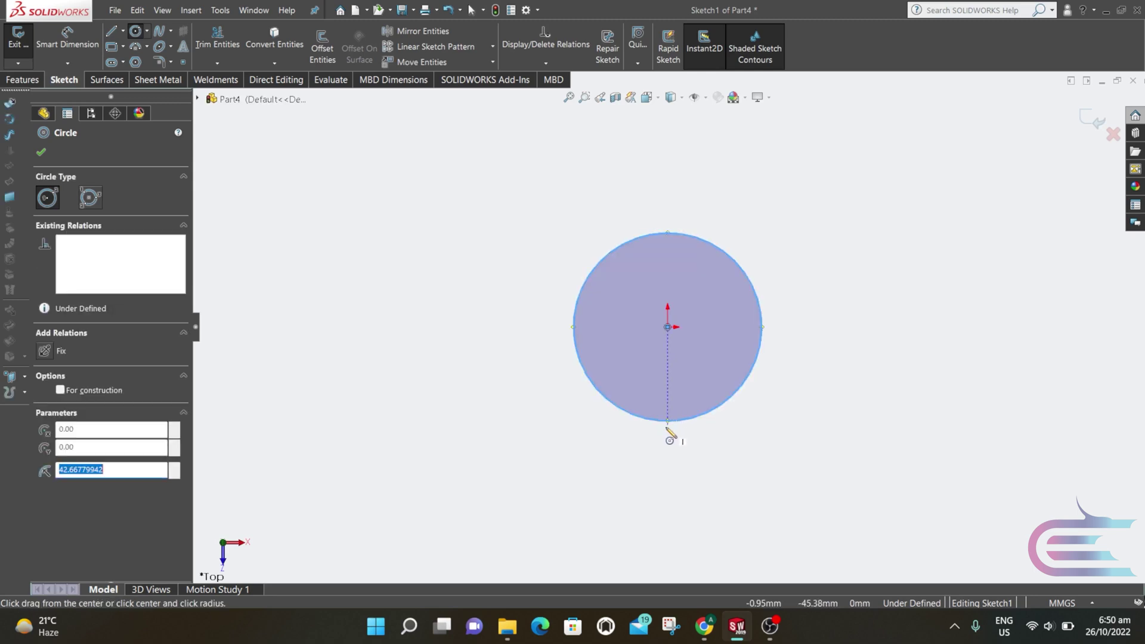
key(Escape)
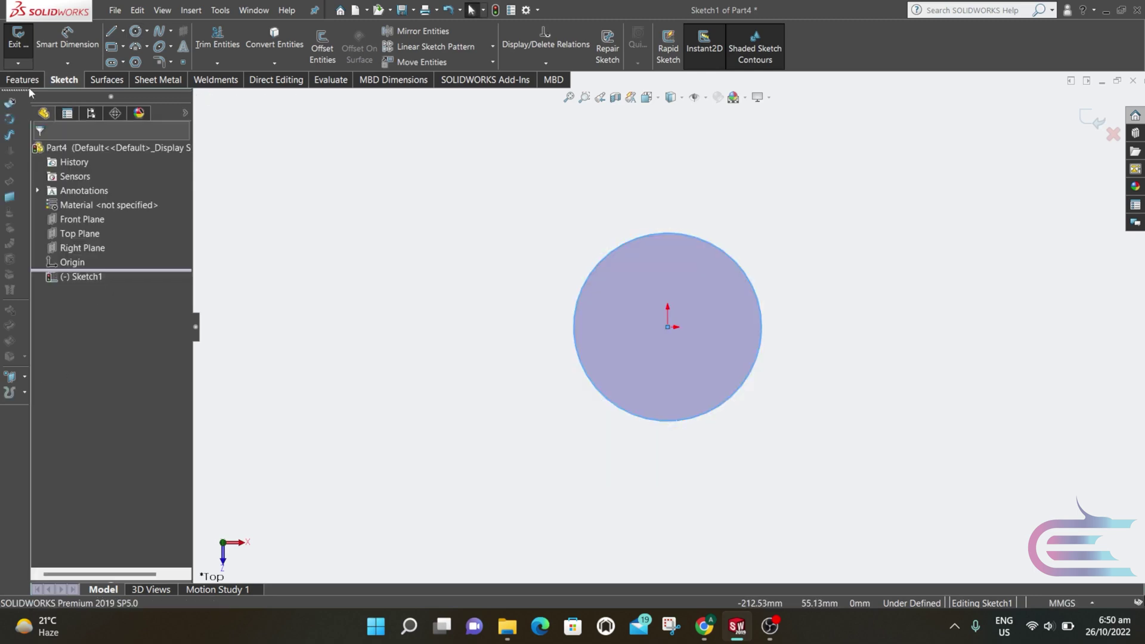
Step: Dimension the circle's diameter as 85 mm
click(763, 332)
click(855, 320)
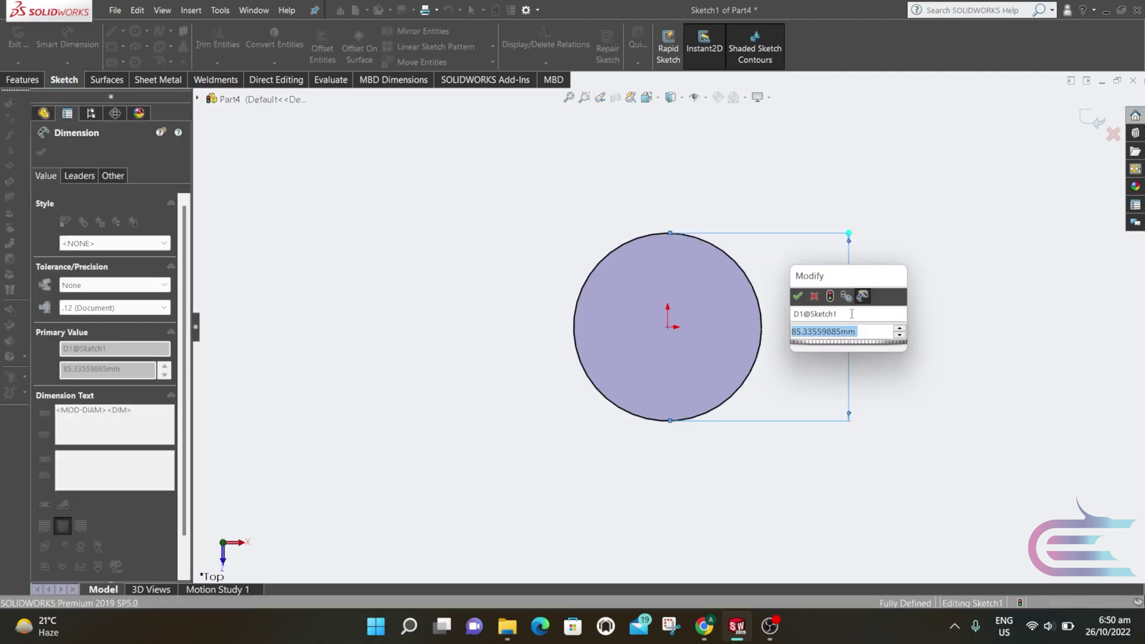
text(85)
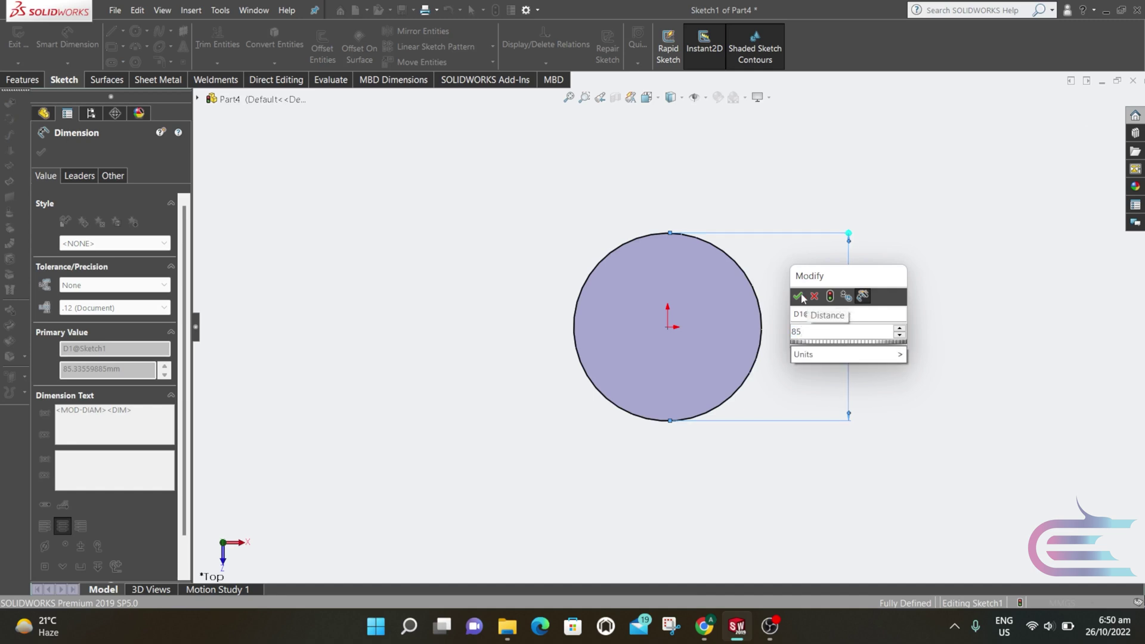
click(800, 296)
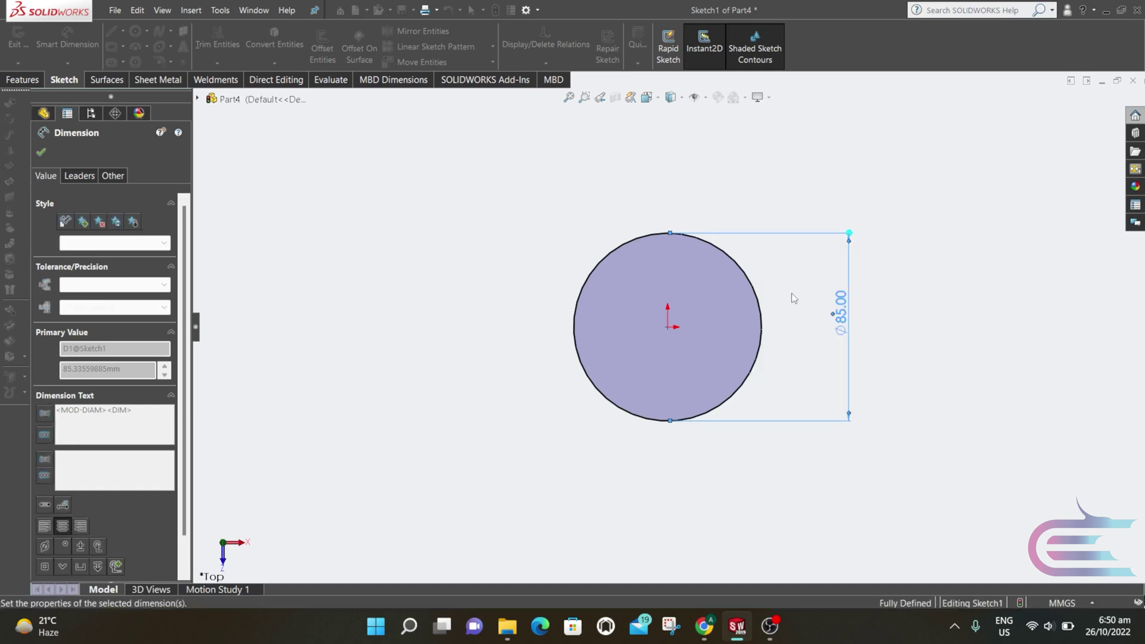
Step: Extrude the circle as a blind boss with a depth of 90 mm
click(22, 75)
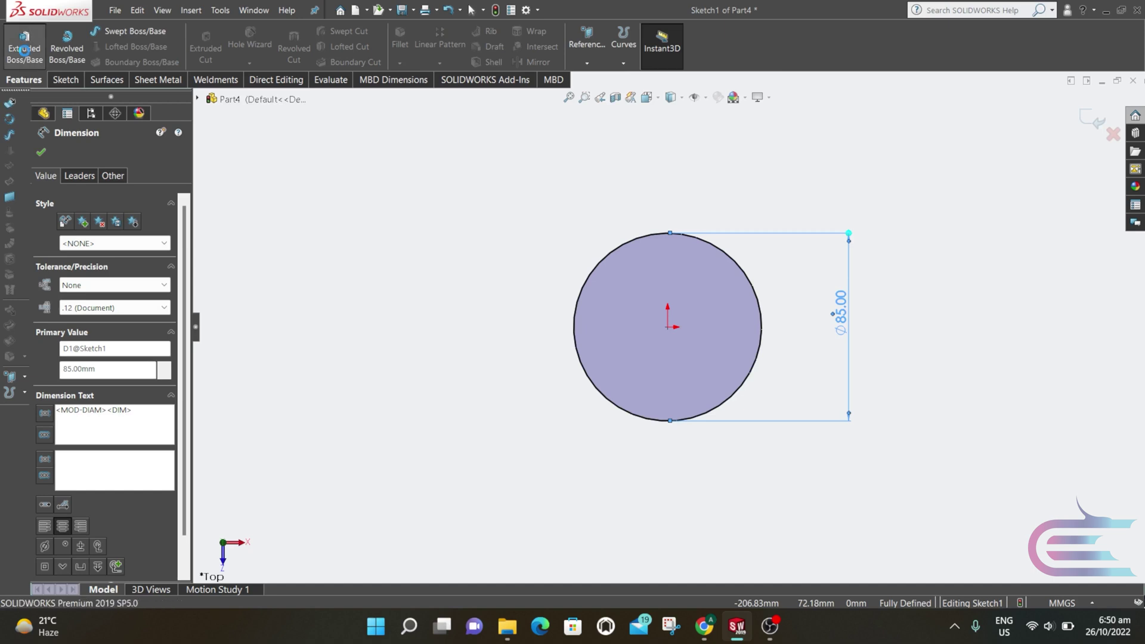
click(24, 50)
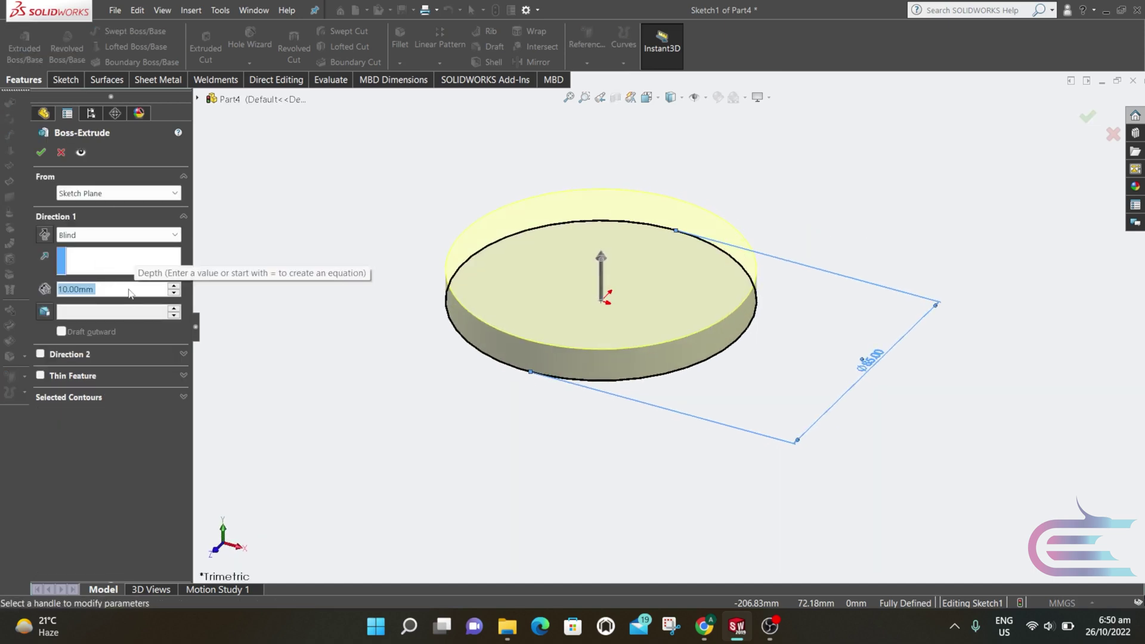
text(90)
key(Return)
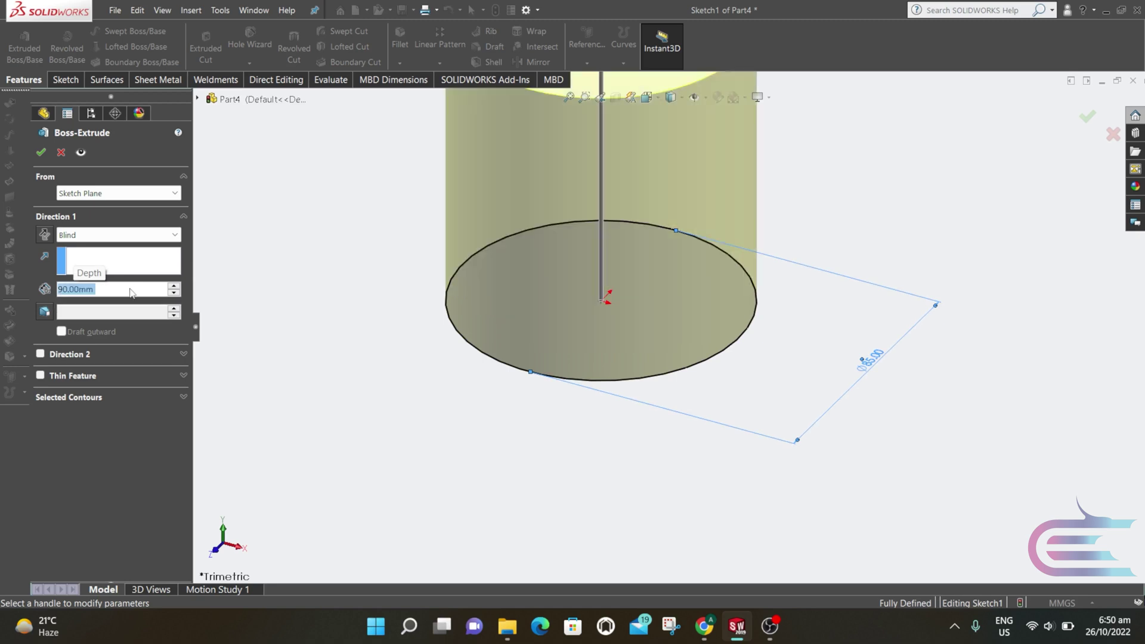
key(f)
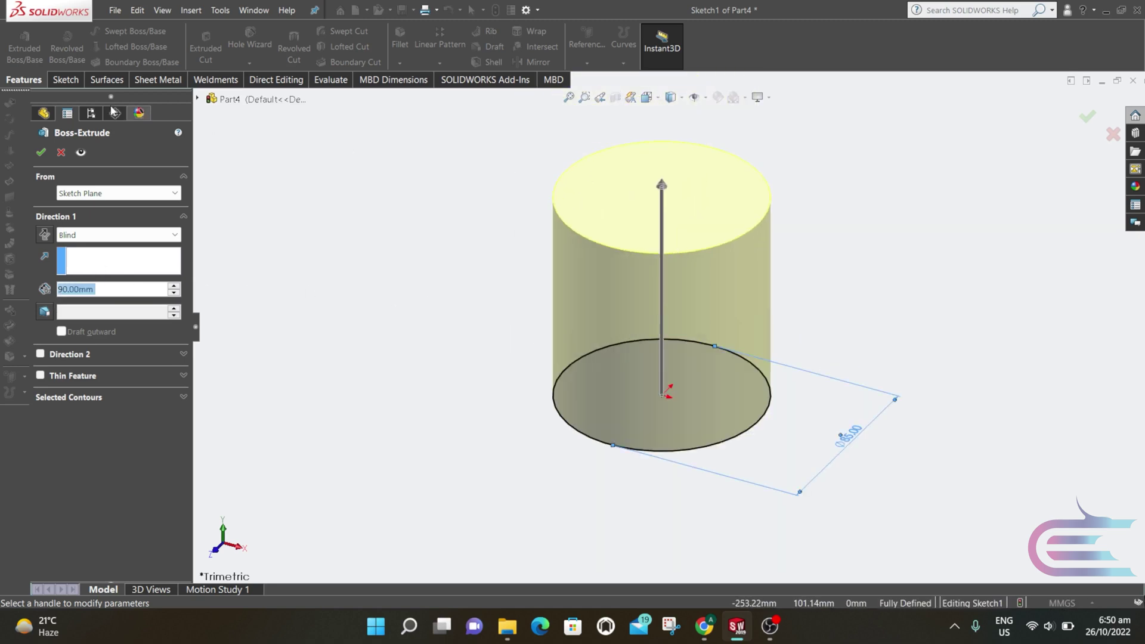
click(40, 153)
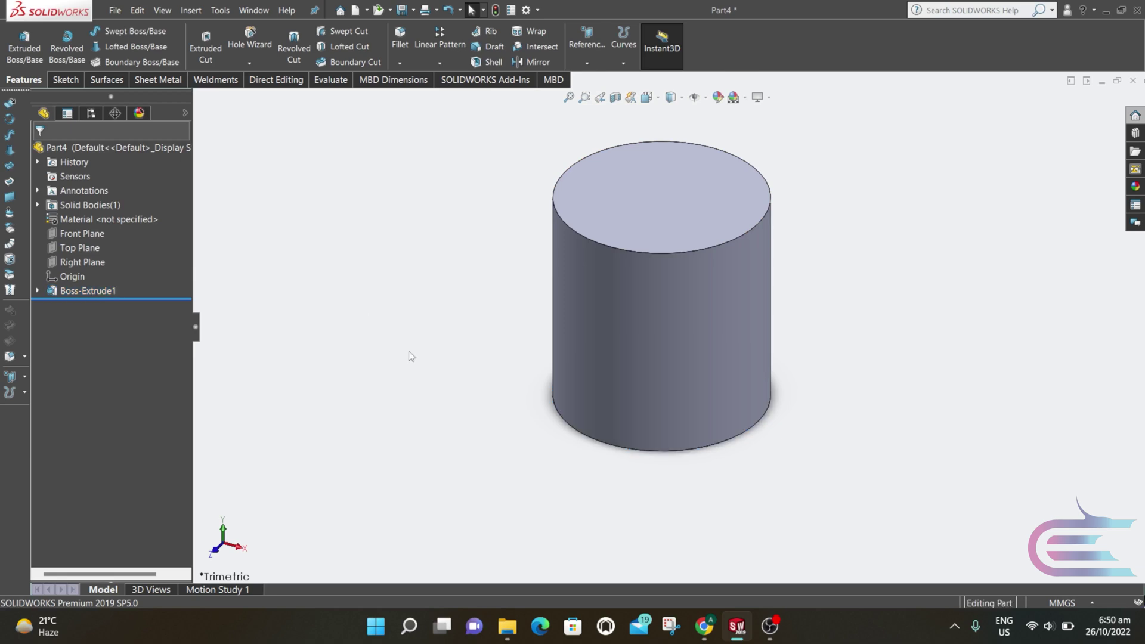
Step: Sketch a circle of about 35 mm radius on the cylinder's bottom face, centred on the origin
middle_drag(534, 411, 572, 294)
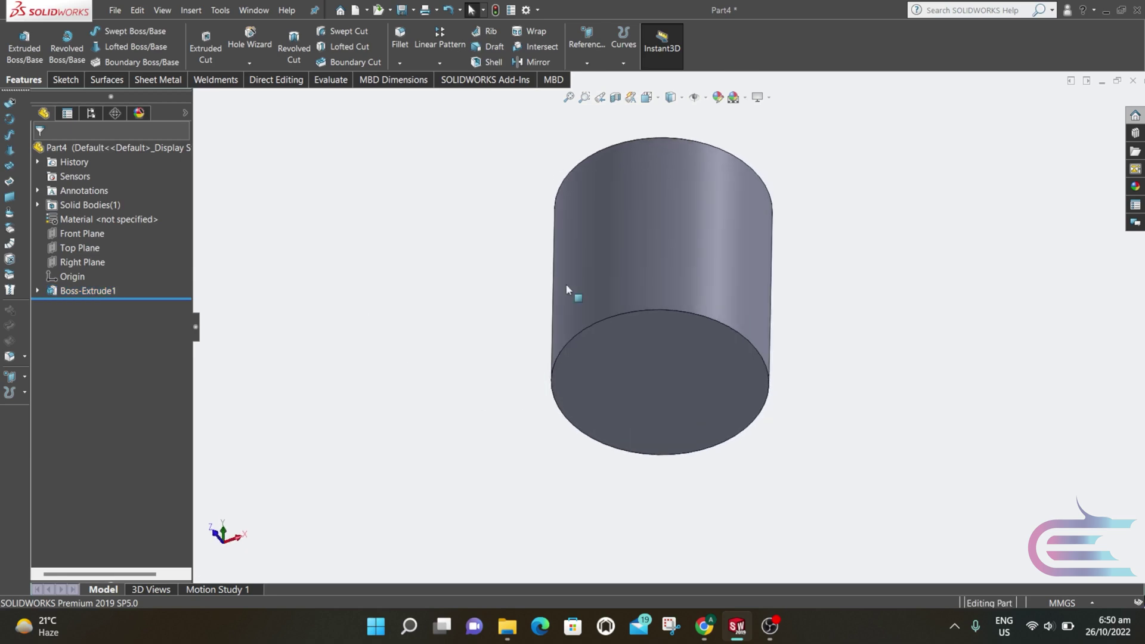
right_click(650, 404)
click(673, 346)
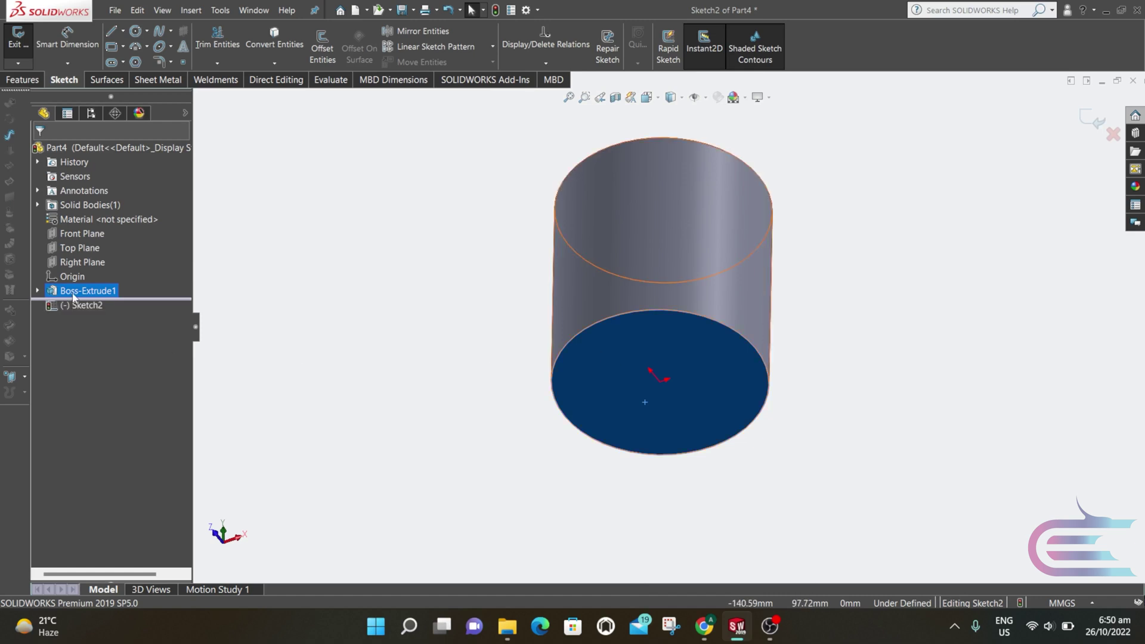
right_click(96, 290)
click(112, 276)
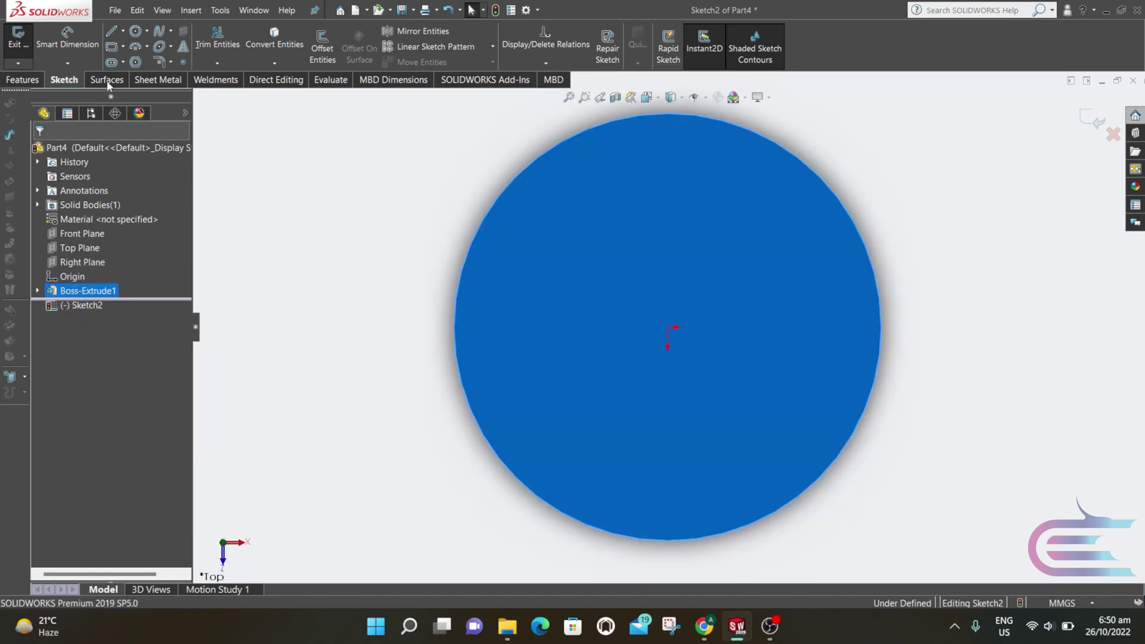
click(136, 31)
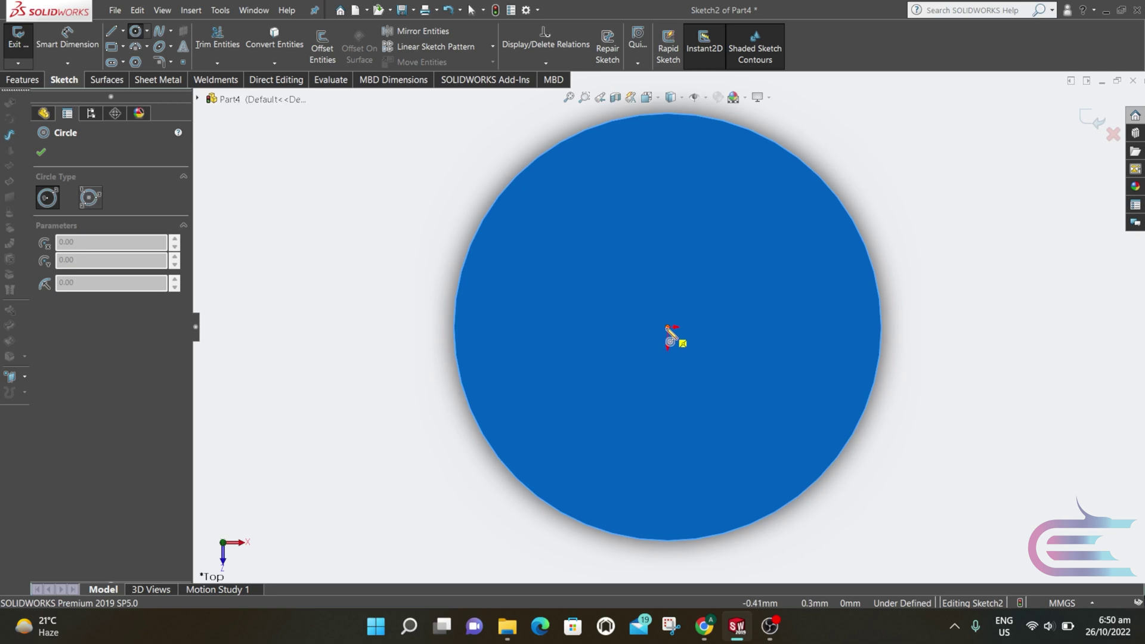
click(667, 327)
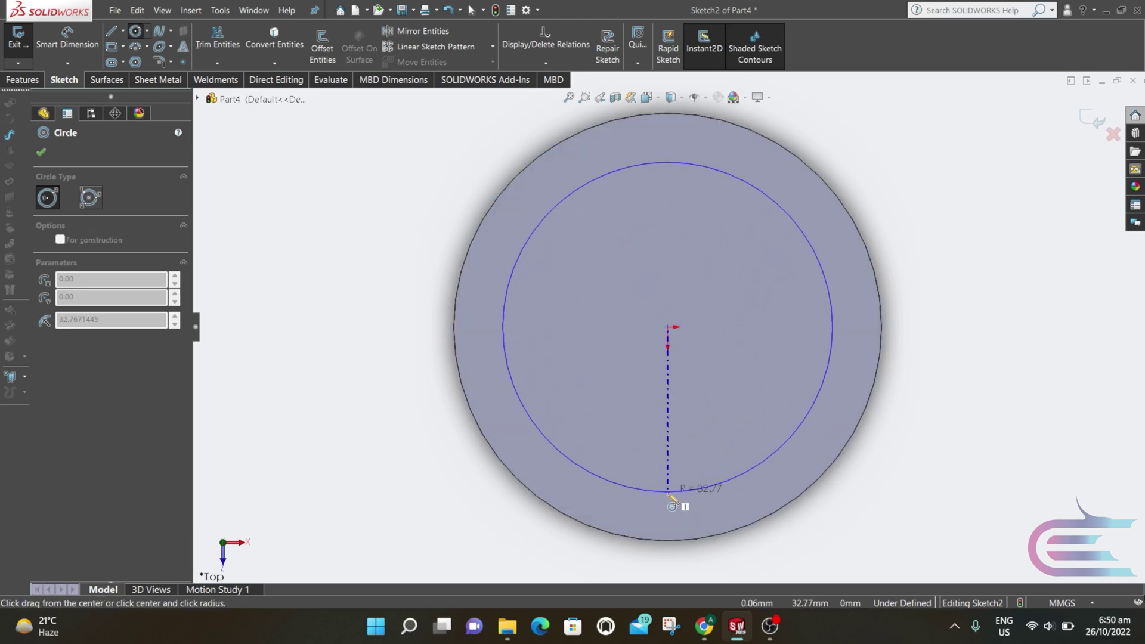
click(668, 505)
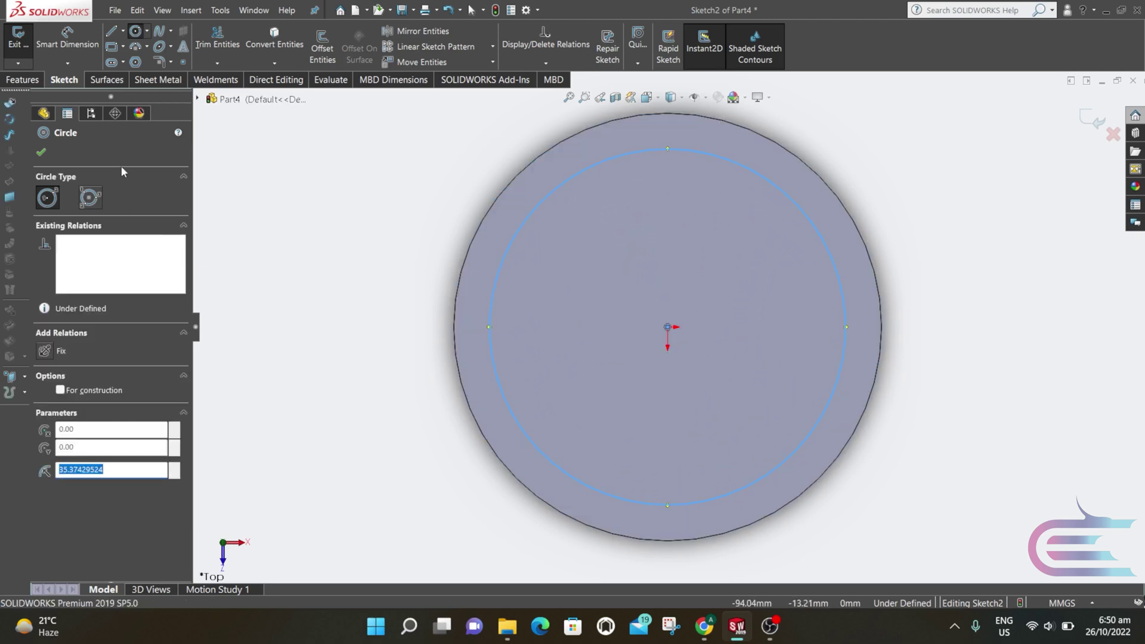
Step: Dimension the diameter of the inner circle on the bottom face as 76 mm
click(80, 48)
click(846, 358)
click(946, 328)
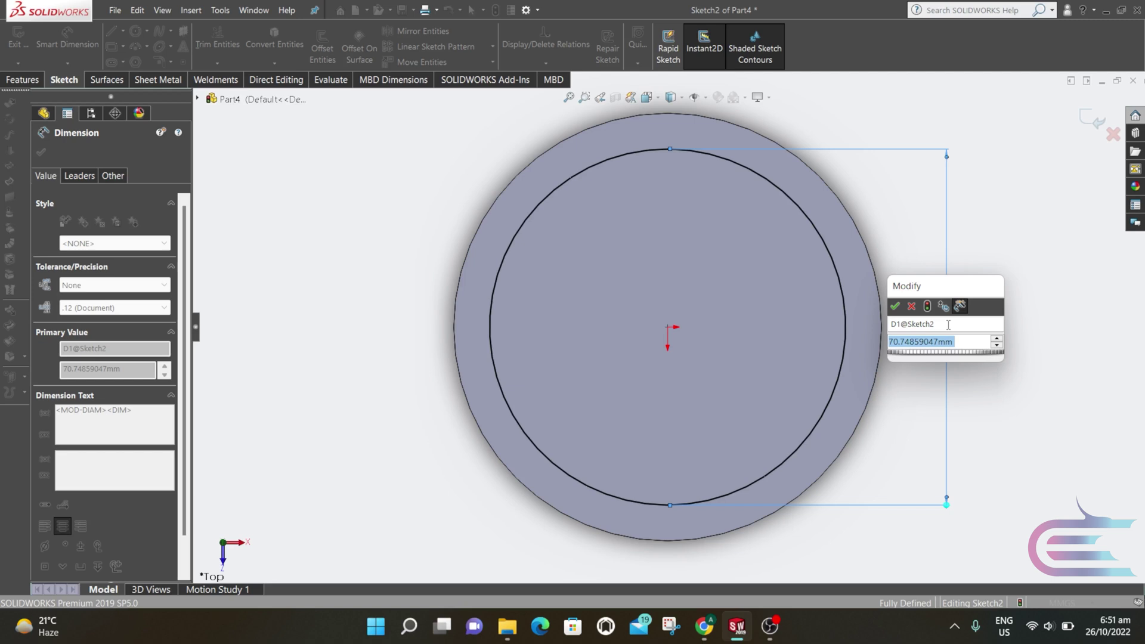
text(76)
click(896, 307)
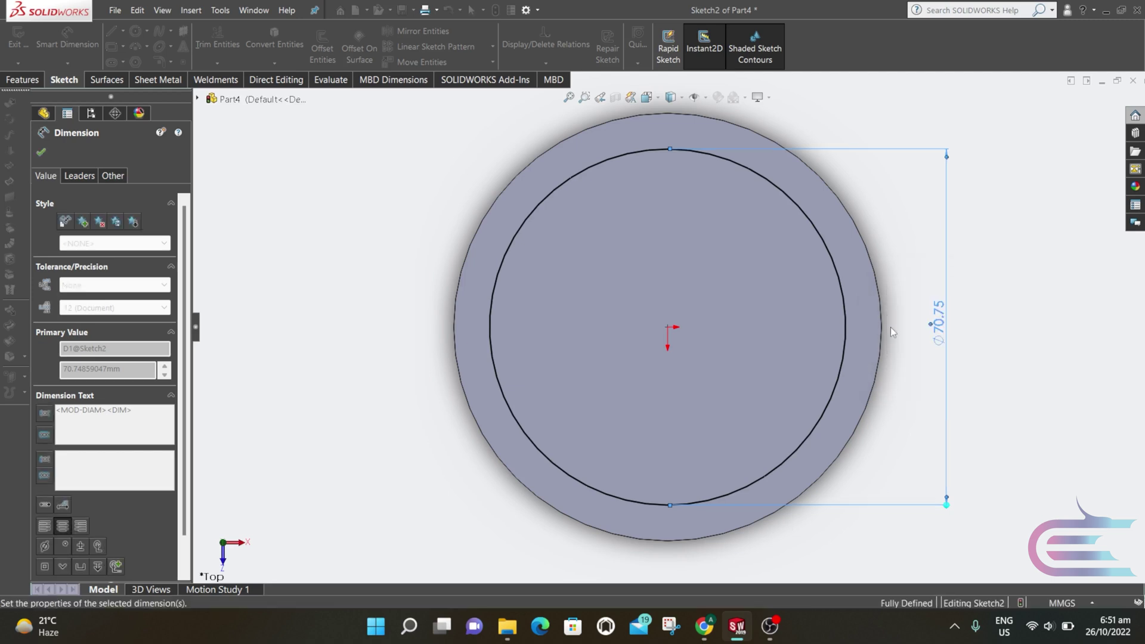
Step: Hollow the cylinder from its bottom face with a blind extruded cut of the inner circle, 85 mm deep
click(24, 80)
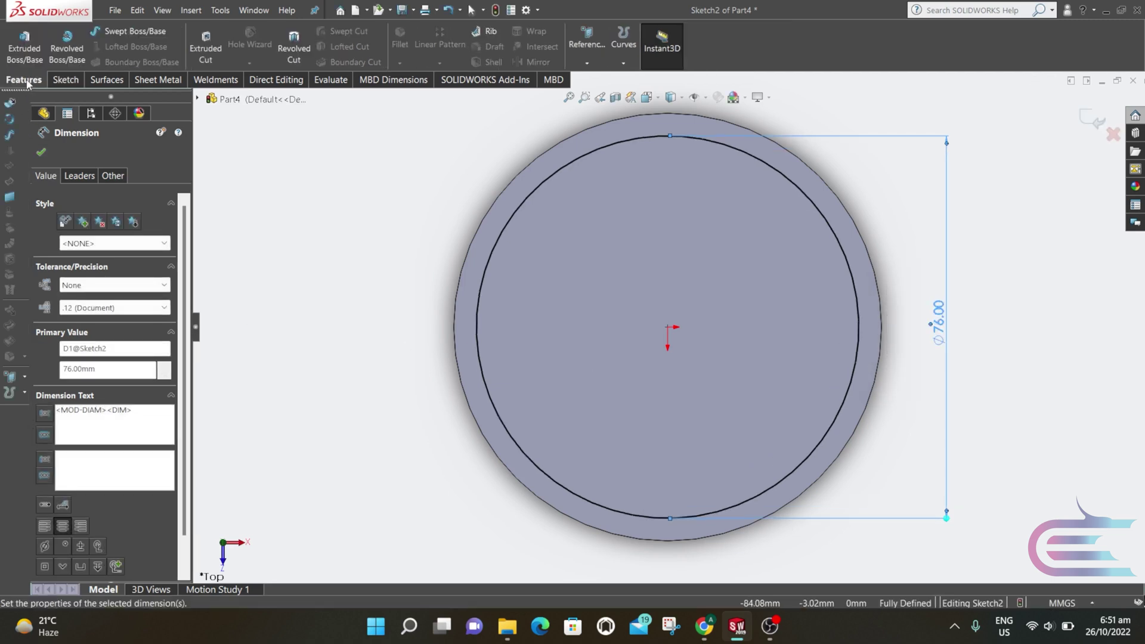
click(206, 45)
mouse_move(508, 397)
middle_down()
mouse_move(508, 190)
mouse_move(453, 214)
middle_up()
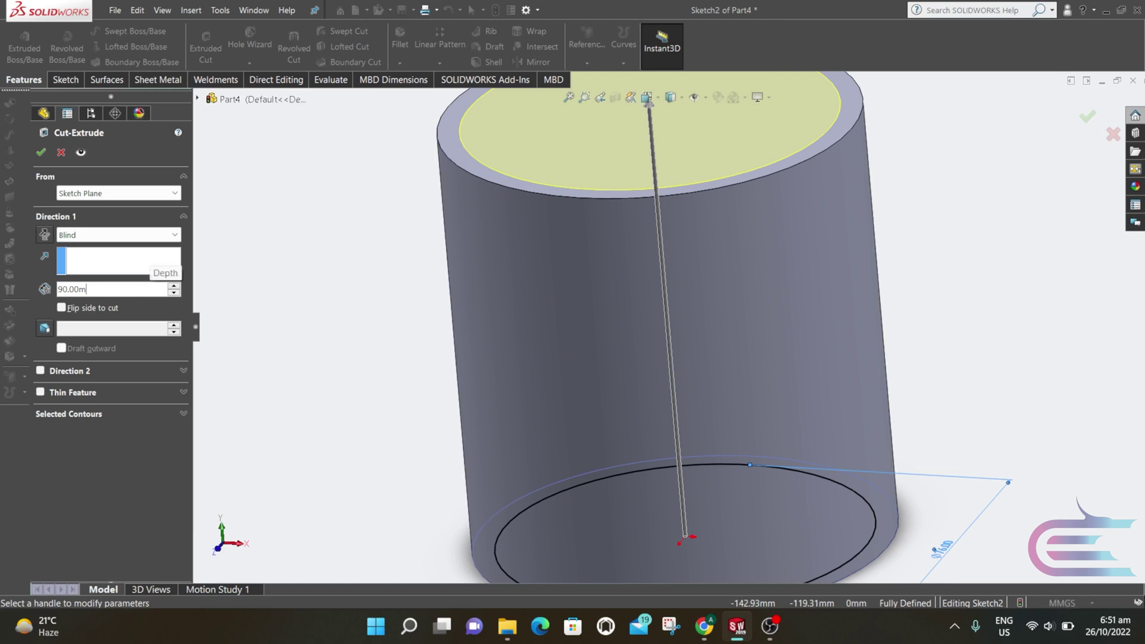
key(BackSpace)
key(BackSpace)
key(BackSpace)
key(BackSpace)
key(BackSpace)
key(BackSpace)
text(85)
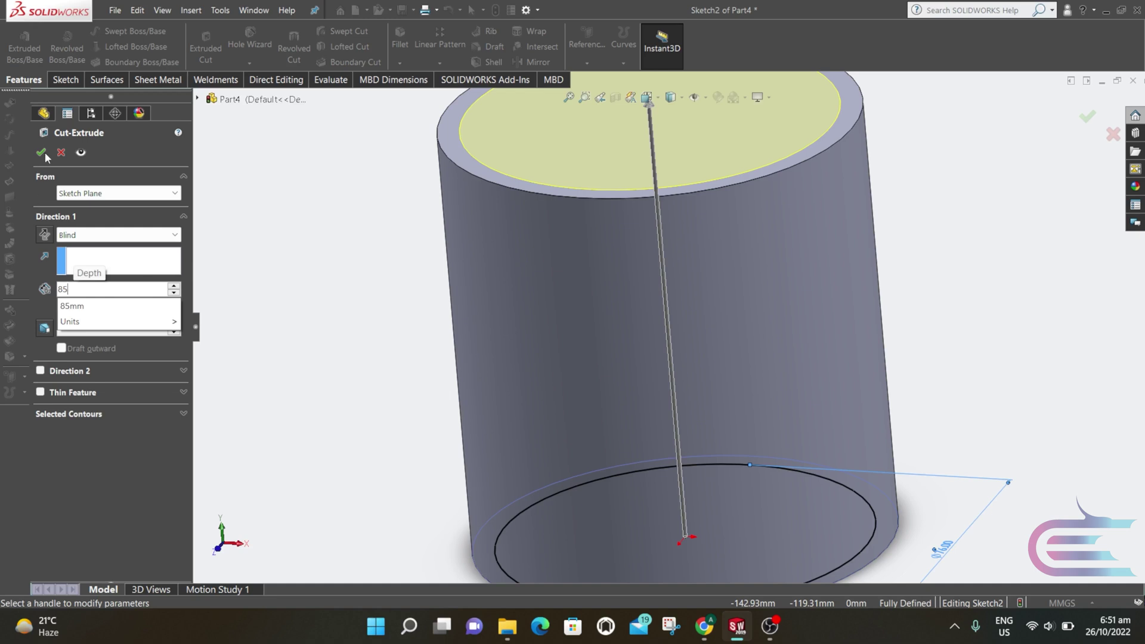
key(Return)
key(f)
key(ctrl+1)
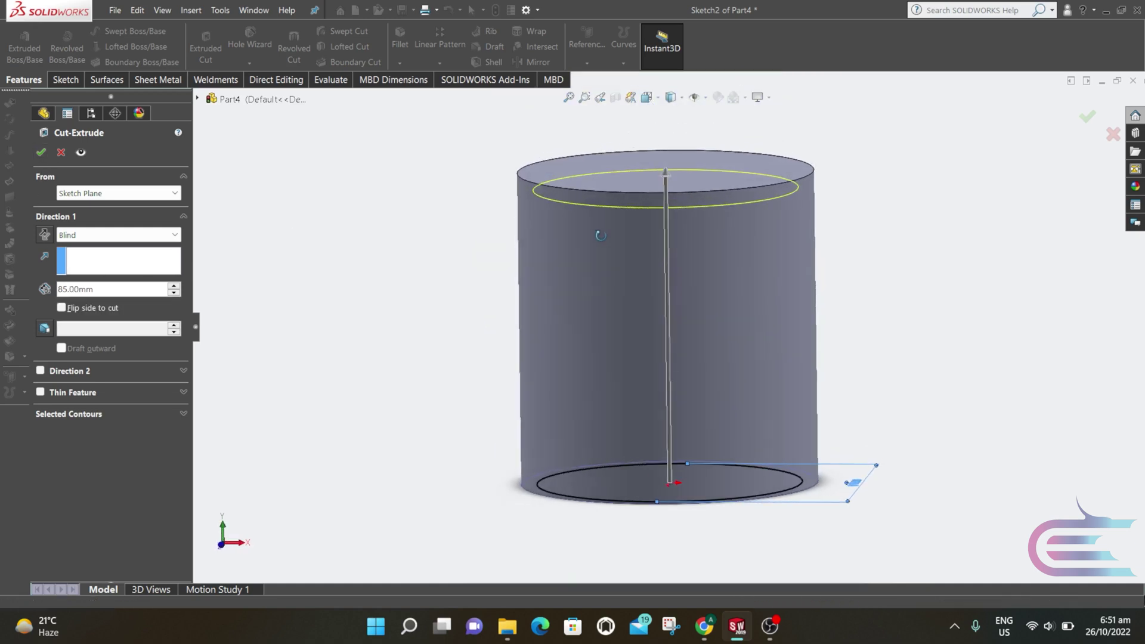
click(40, 152)
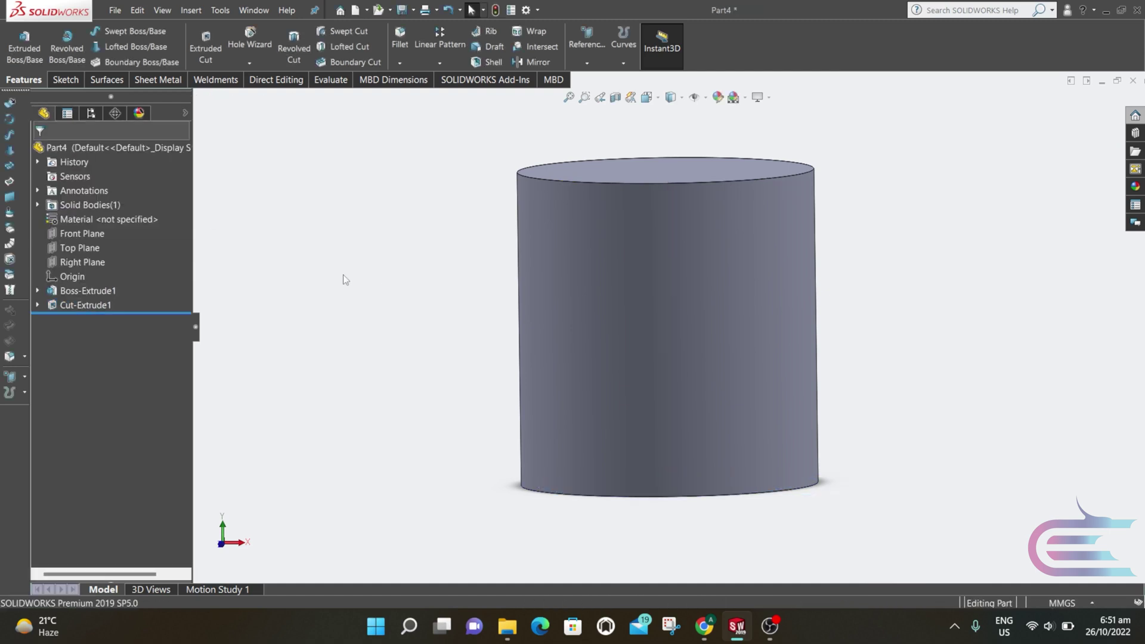
Step: Sketch a small corner rectangle about 4.8 mm tall on the Front Plane, against the cylinder's right edge near its top
click(103, 234)
right_click(97, 233)
click(160, 213)
scroll(739, 144, down, 1)
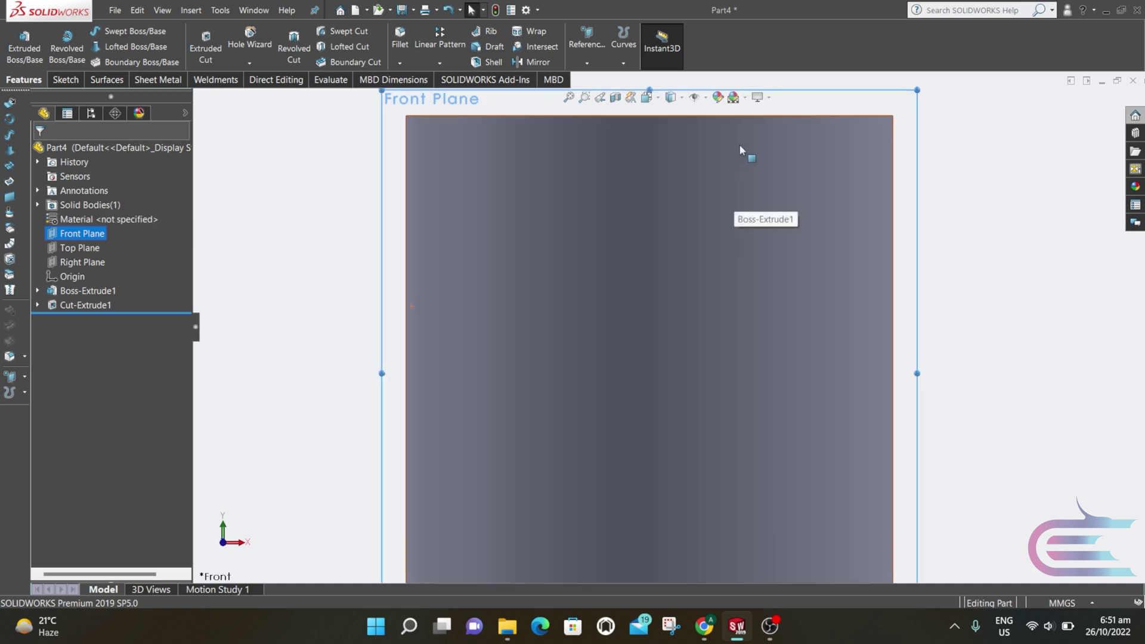
click(80, 79)
click(117, 49)
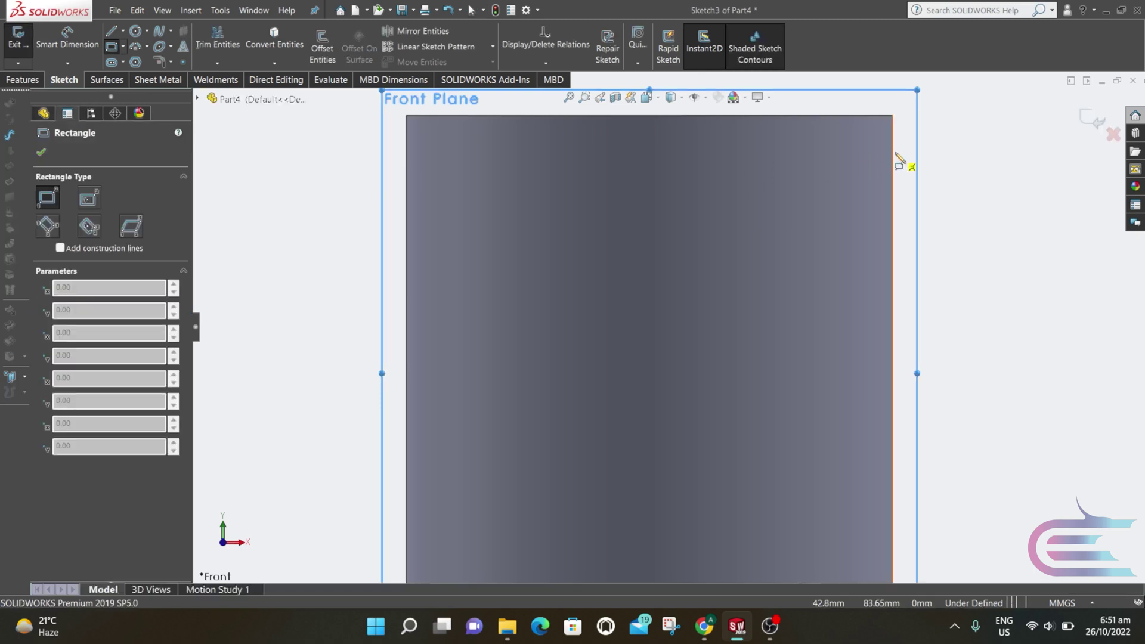
drag(893, 153, 862, 180)
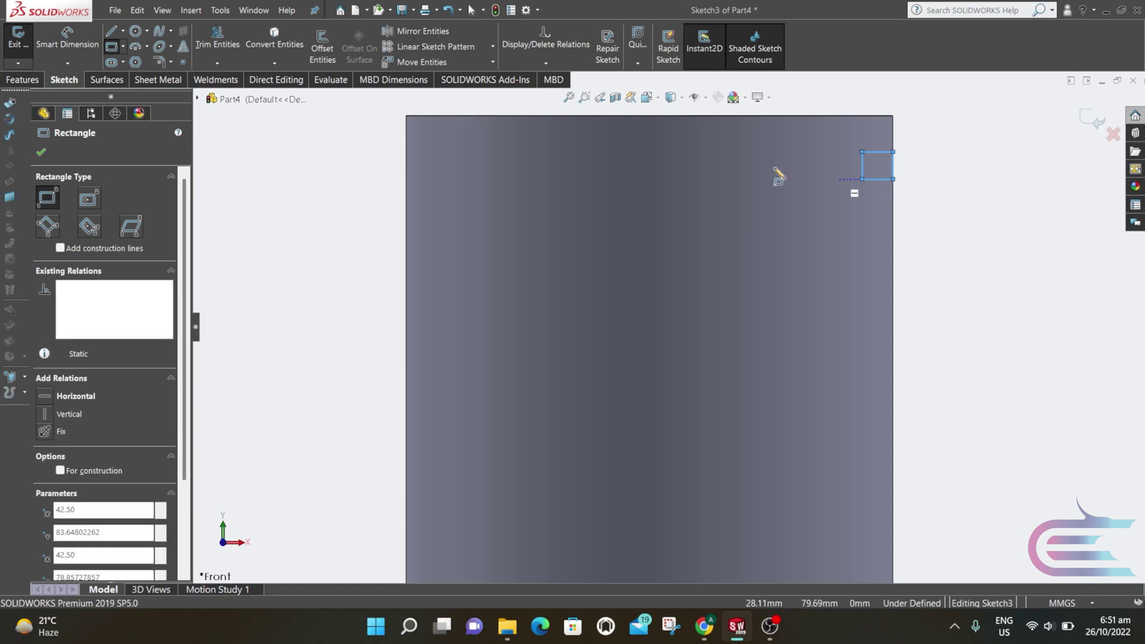
Step: Dimension the small rectangle at the cylinder's edge as 4.3 mm tall and 3 mm wide
click(66, 37)
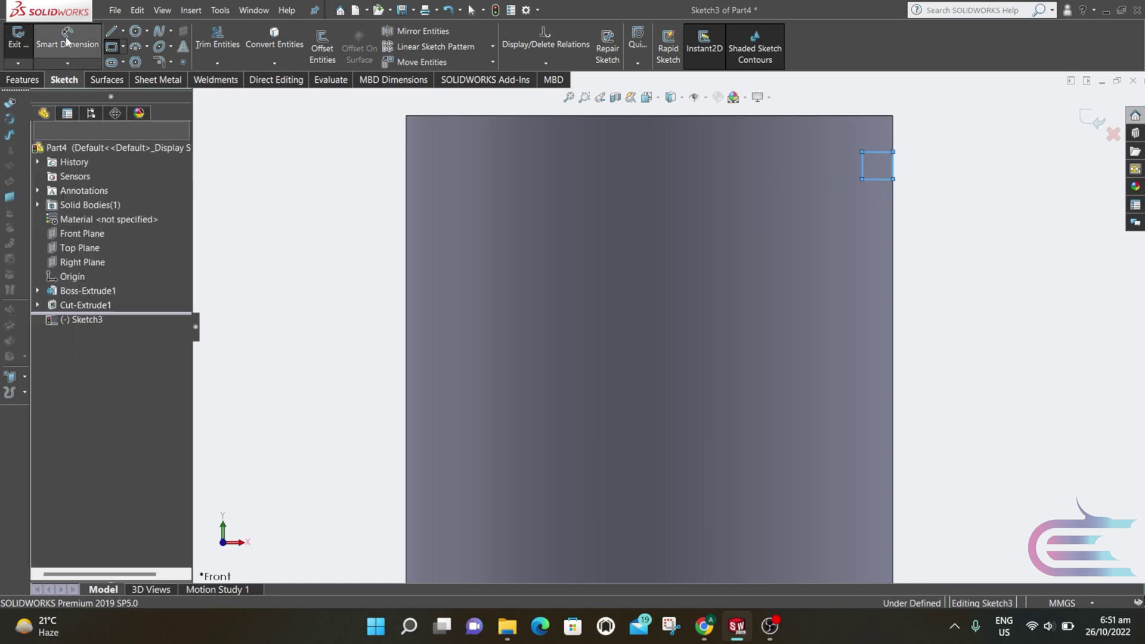
click(893, 166)
click(926, 170)
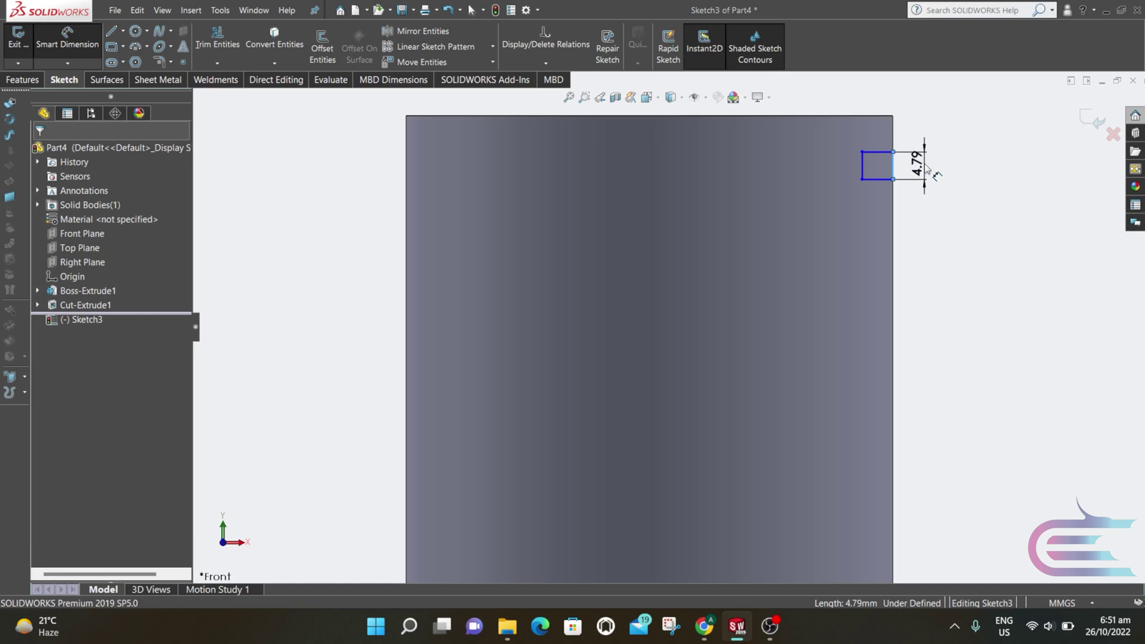
text(4)
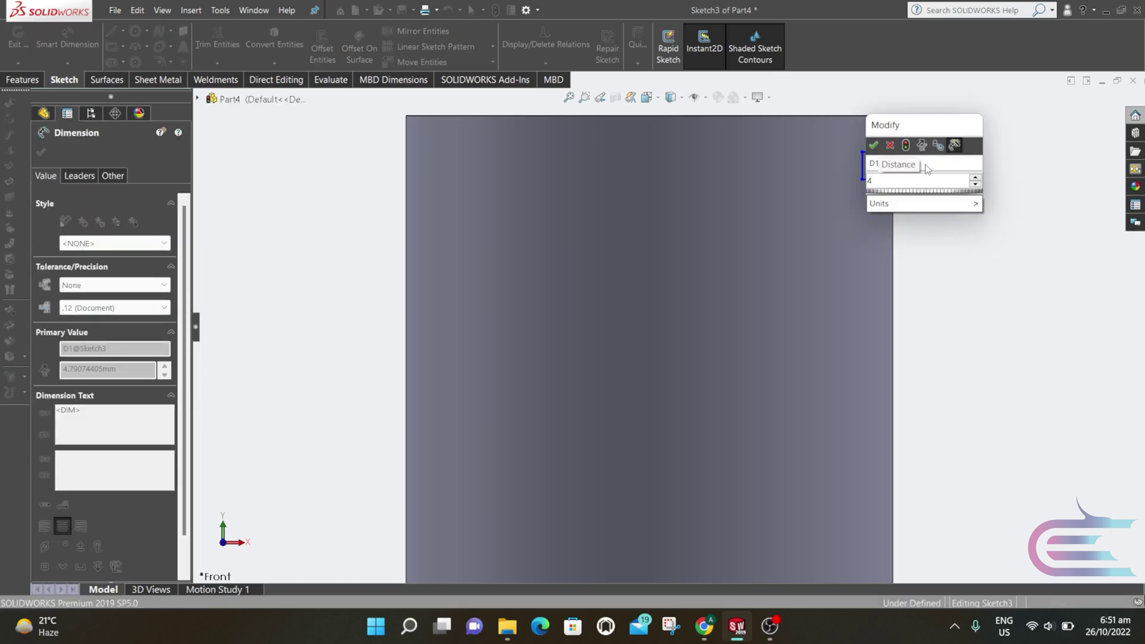
text(.3)
key(Return)
click(878, 179)
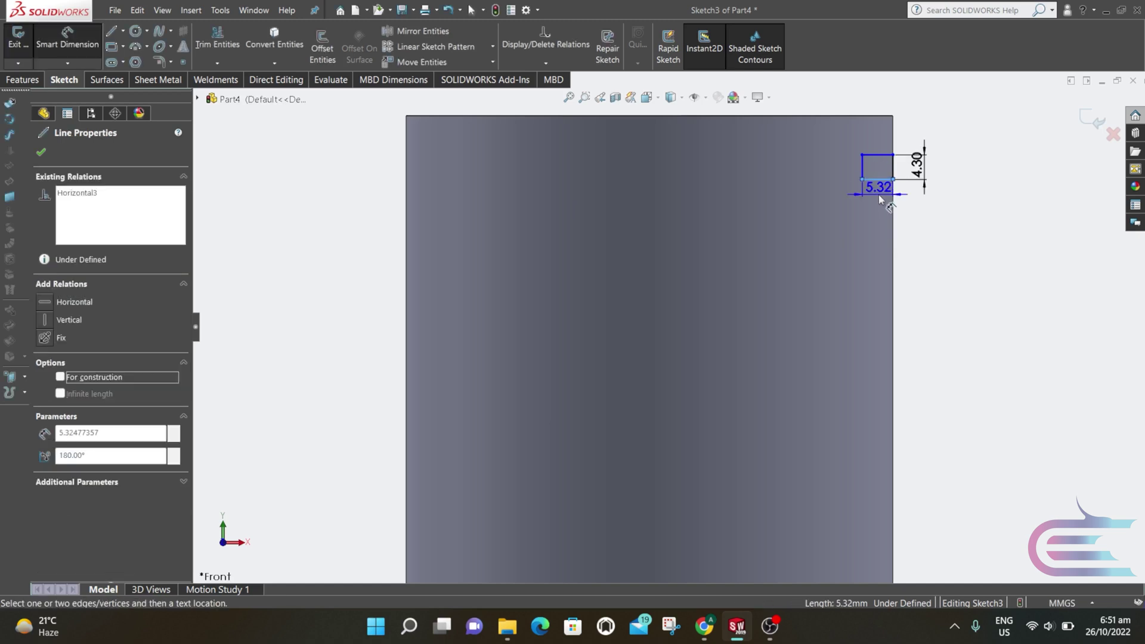
click(879, 195)
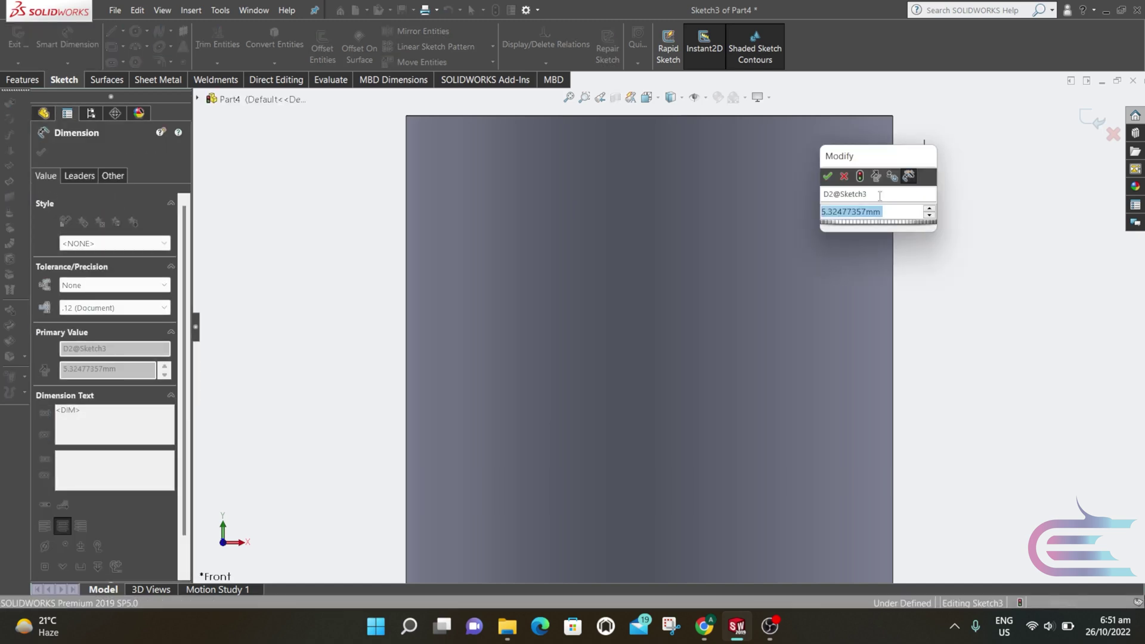
text(3)
click(829, 176)
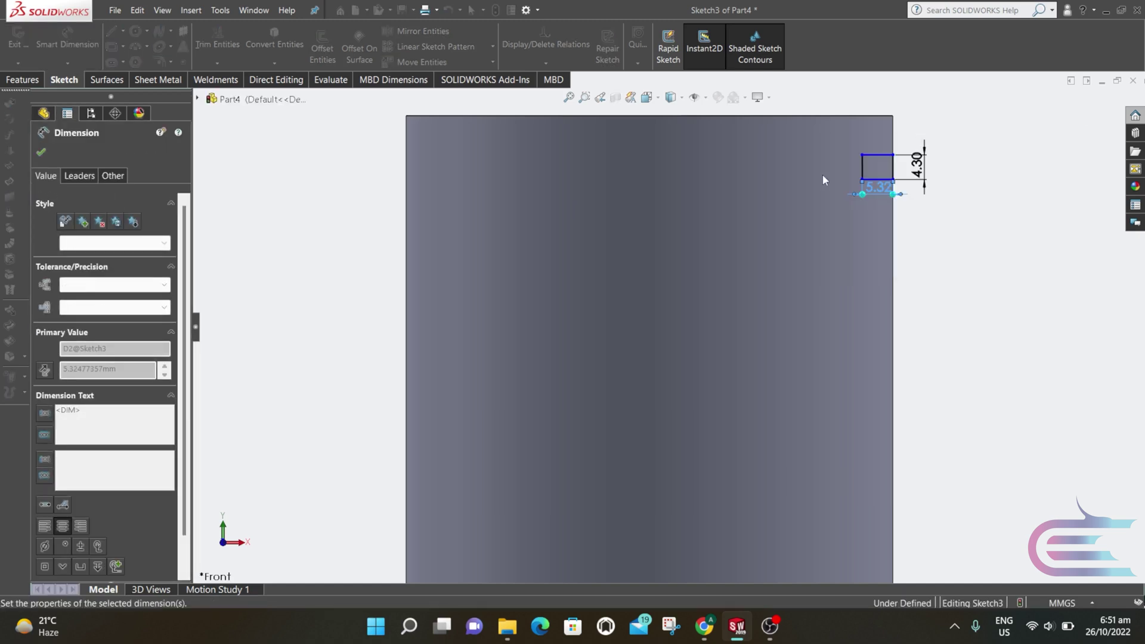
Step: Dimension the distance from the rectangle's upper outer corner to the cylinder's top corner as 7.3 mm
click(894, 156)
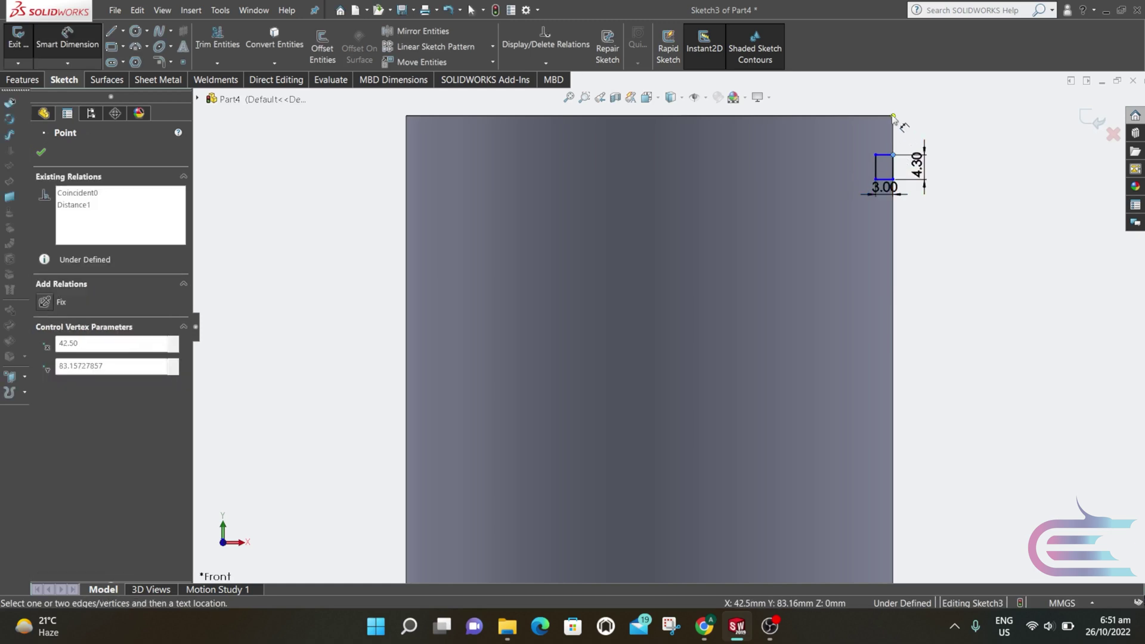
click(893, 117)
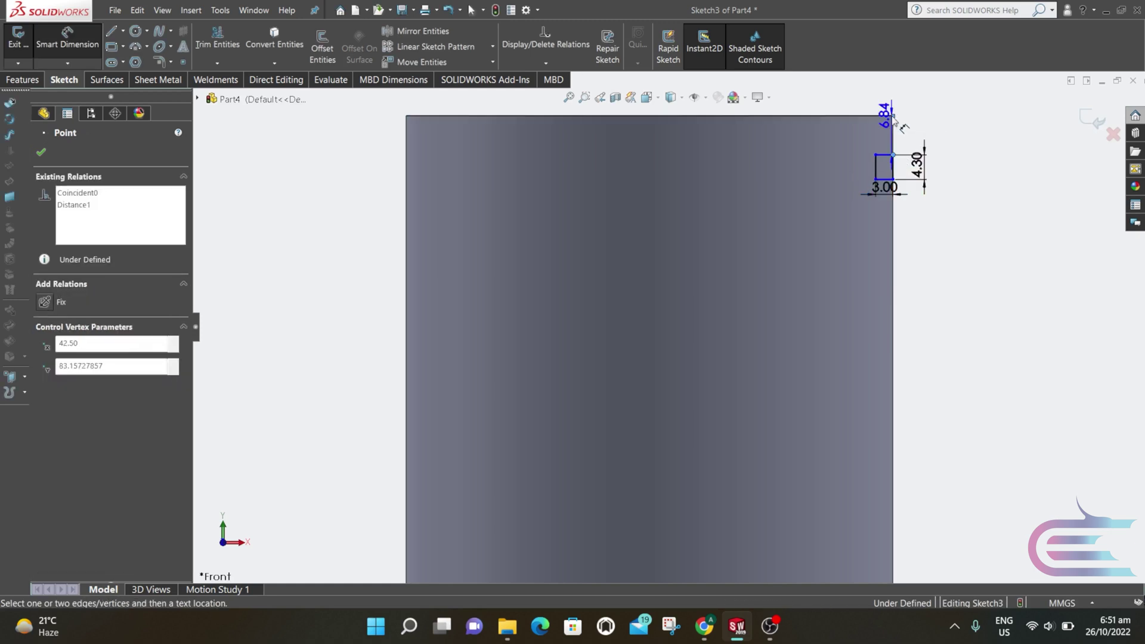
click(916, 135)
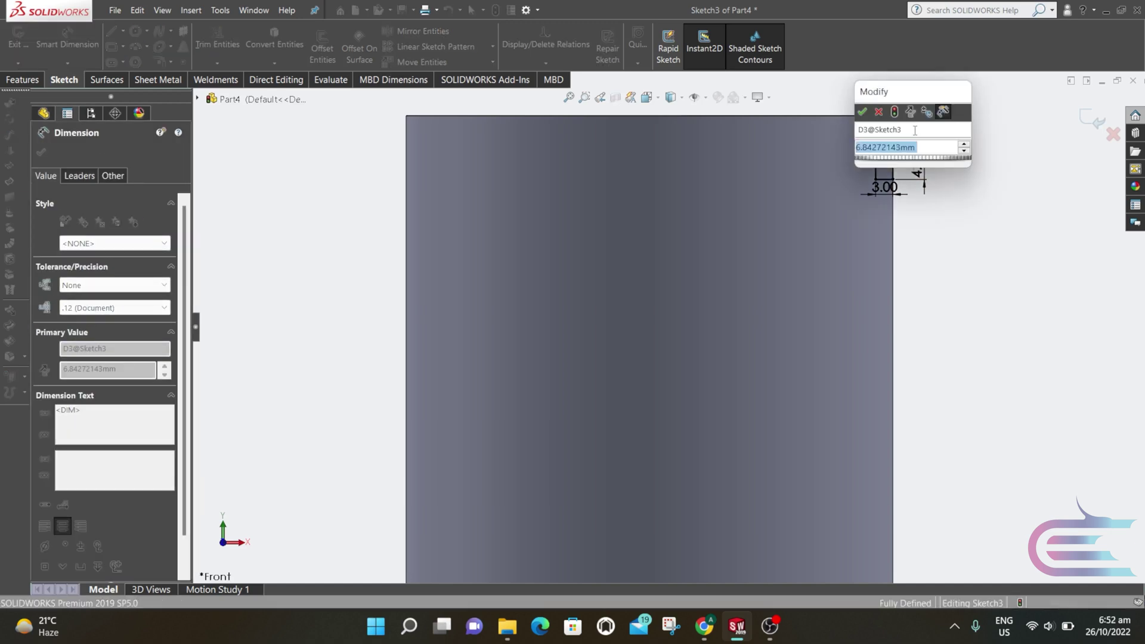
text(7.)
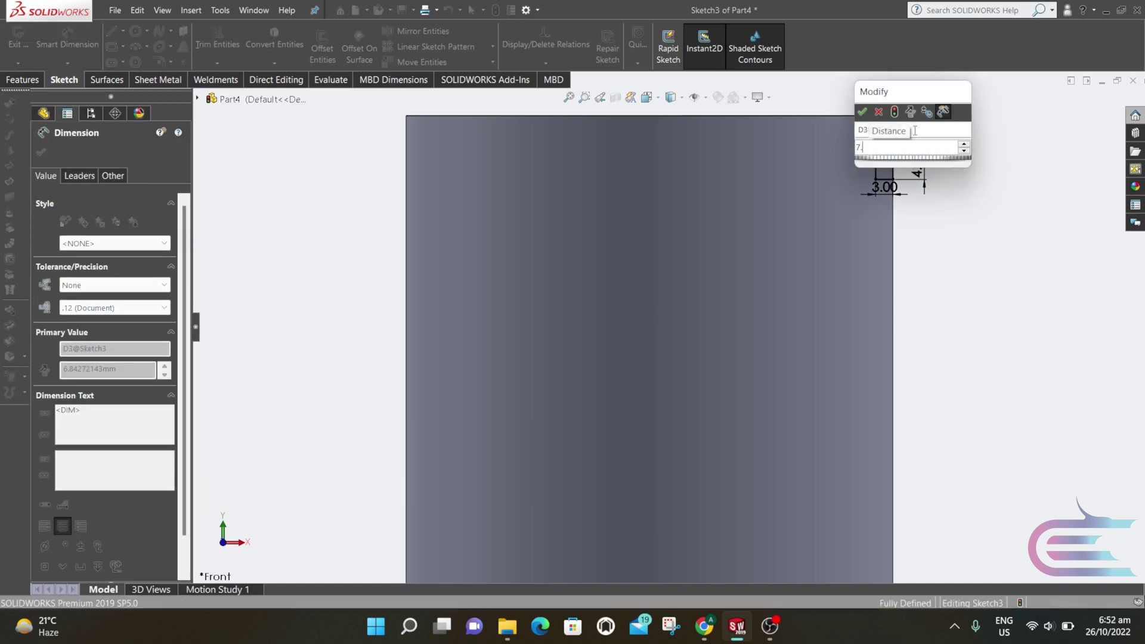
text(3)
click(863, 112)
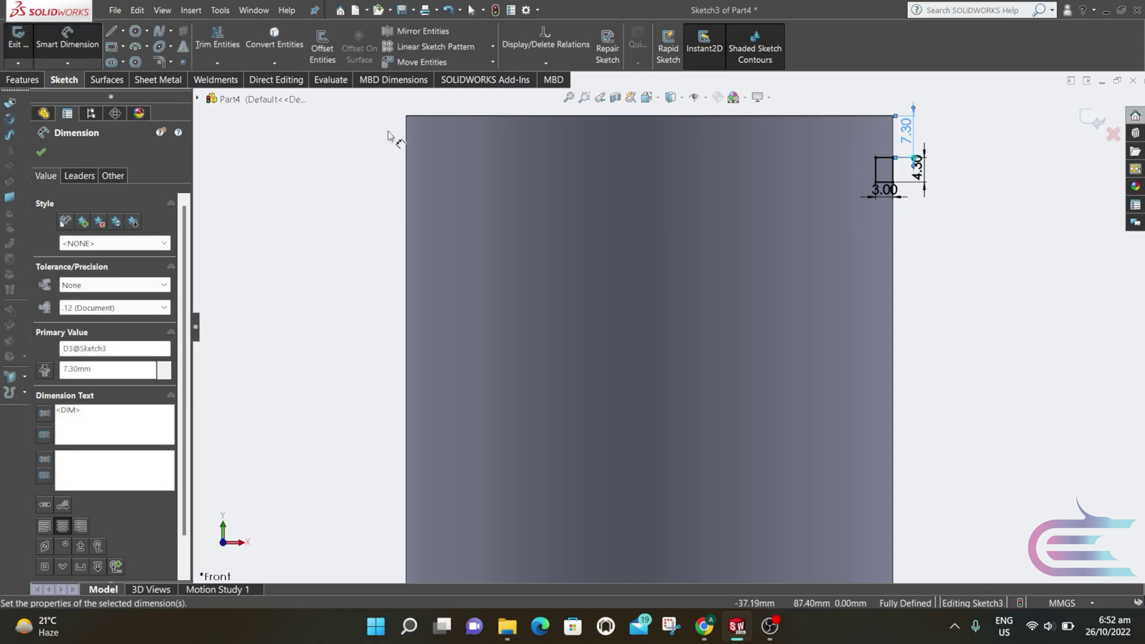
Step: Sketch a vertical centerline from the origin up to the cylinder's top edge
click(123, 30)
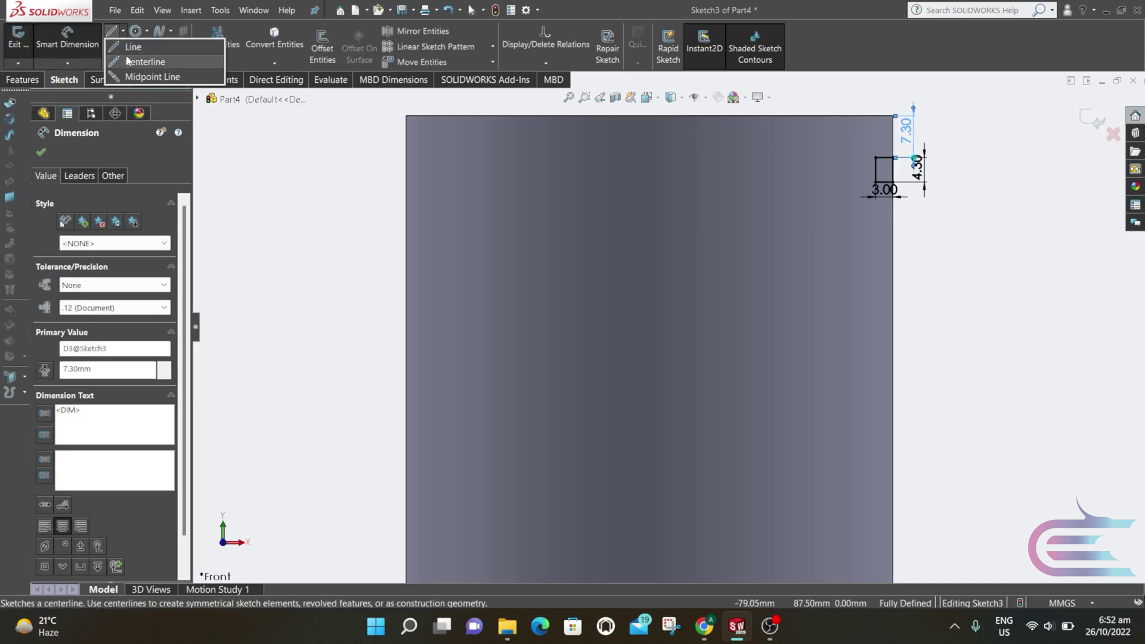
click(149, 62)
key(f)
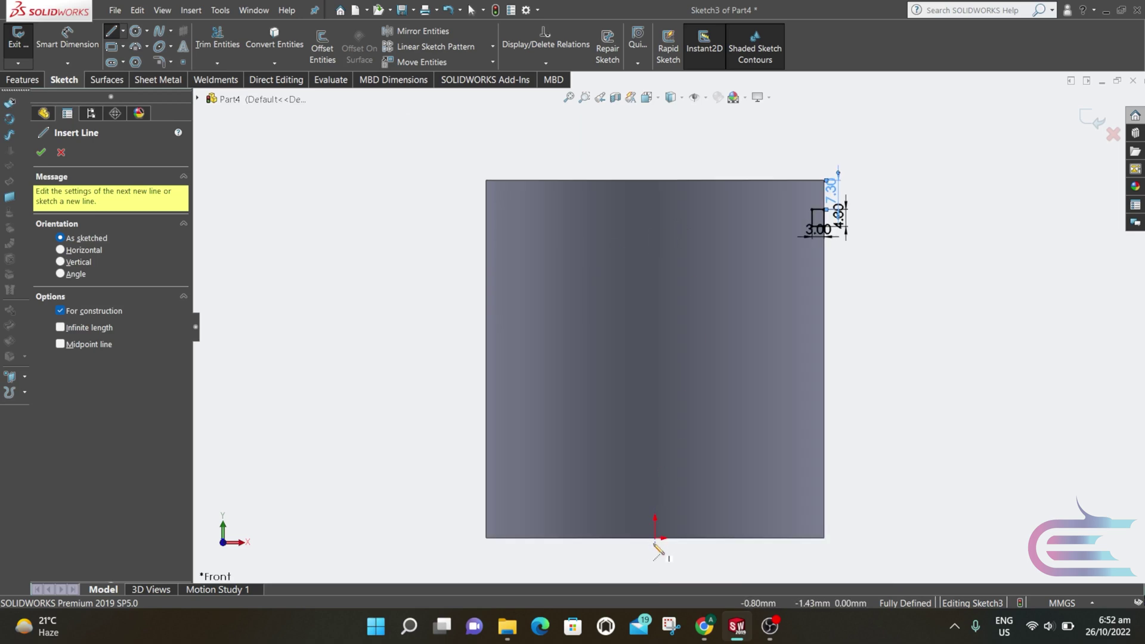
click(655, 519)
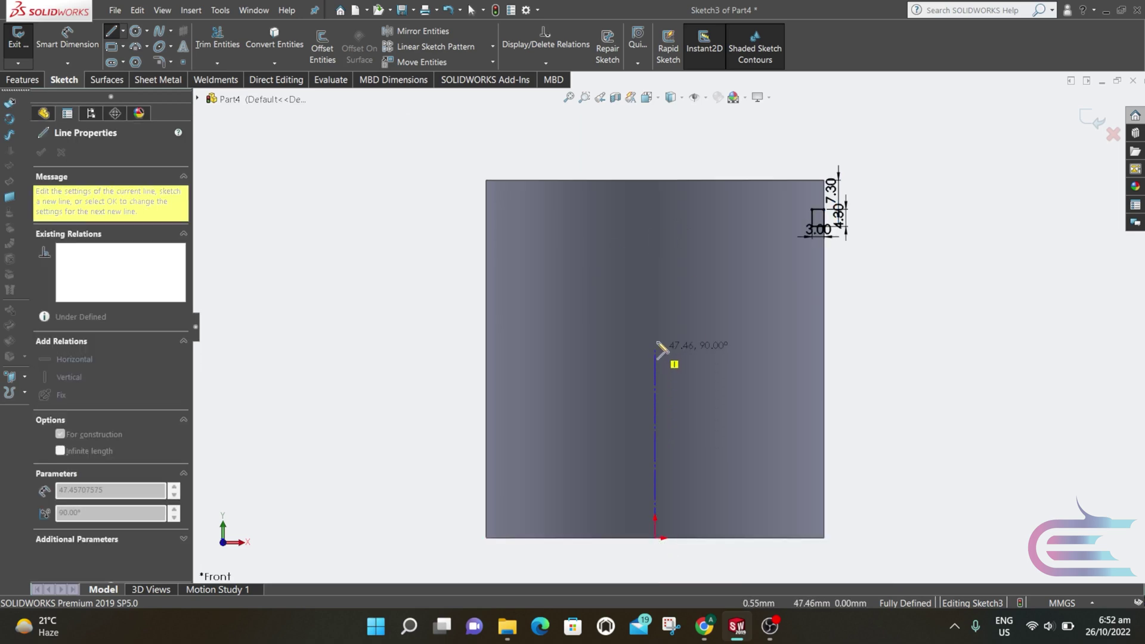
click(655, 180)
key(Escape)
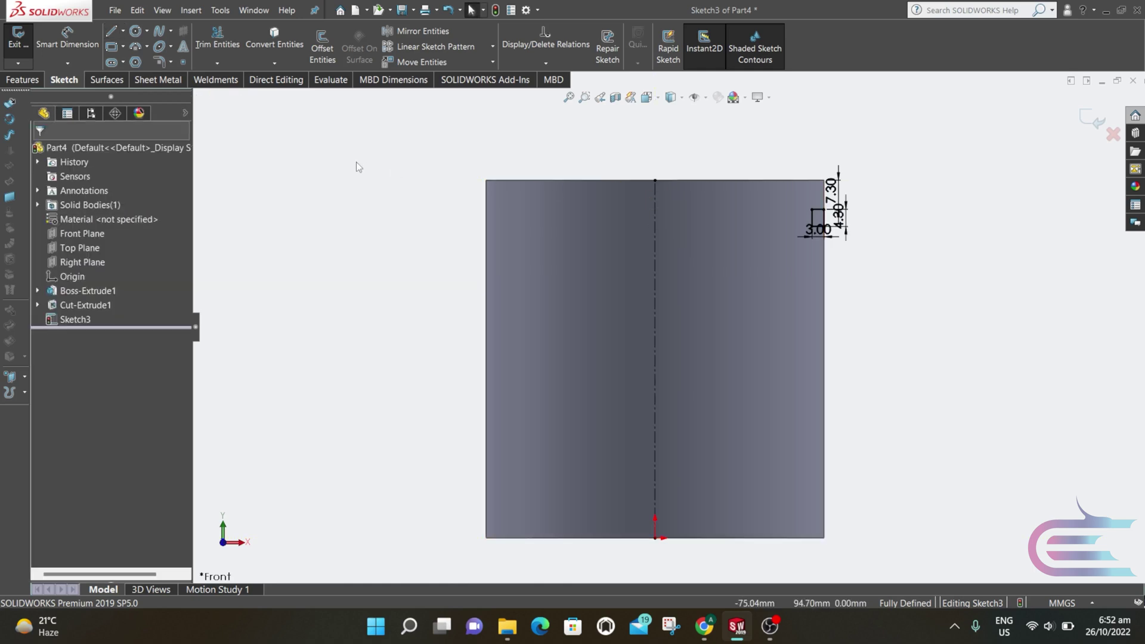
Step: Cut the first ring groove with a 360-degree revolved cut of the rectangle about the centerline
click(30, 79)
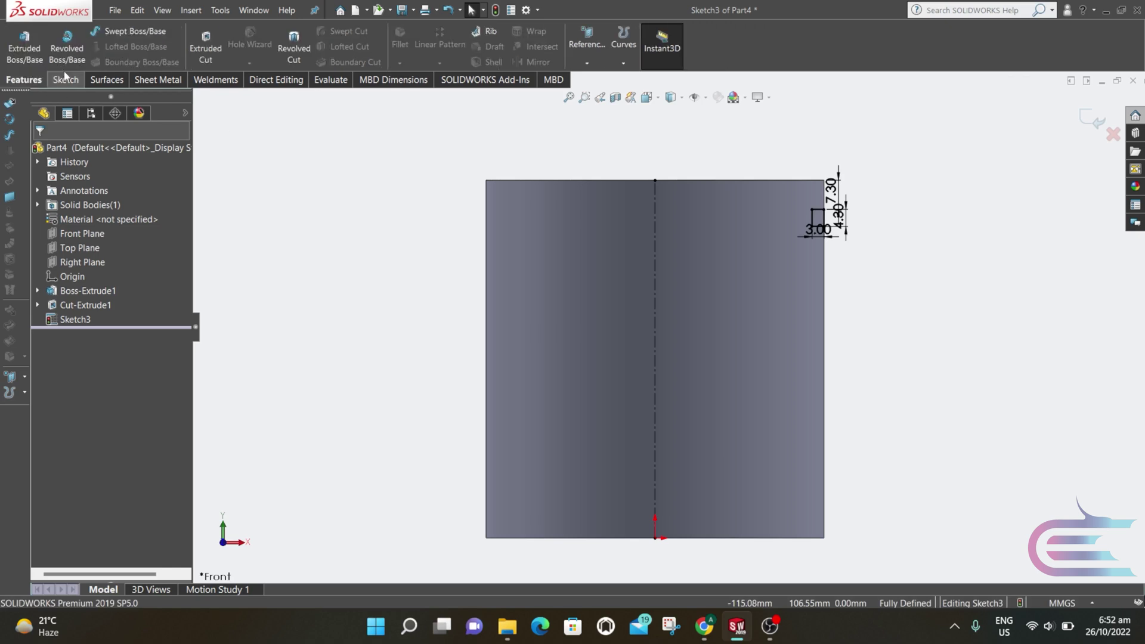
click(293, 47)
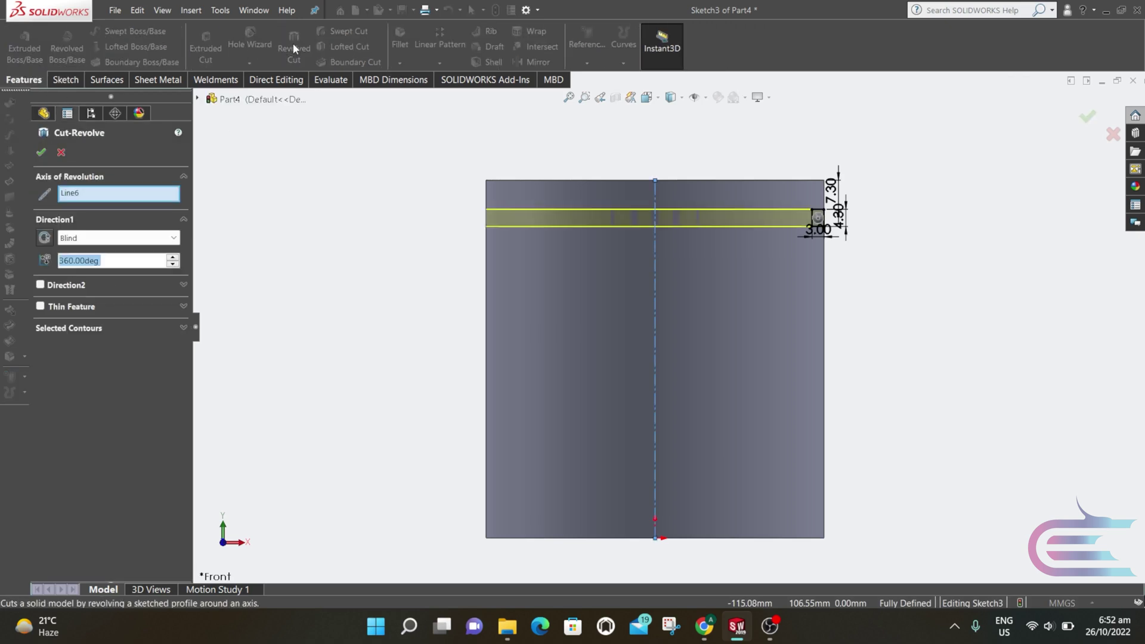
click(41, 152)
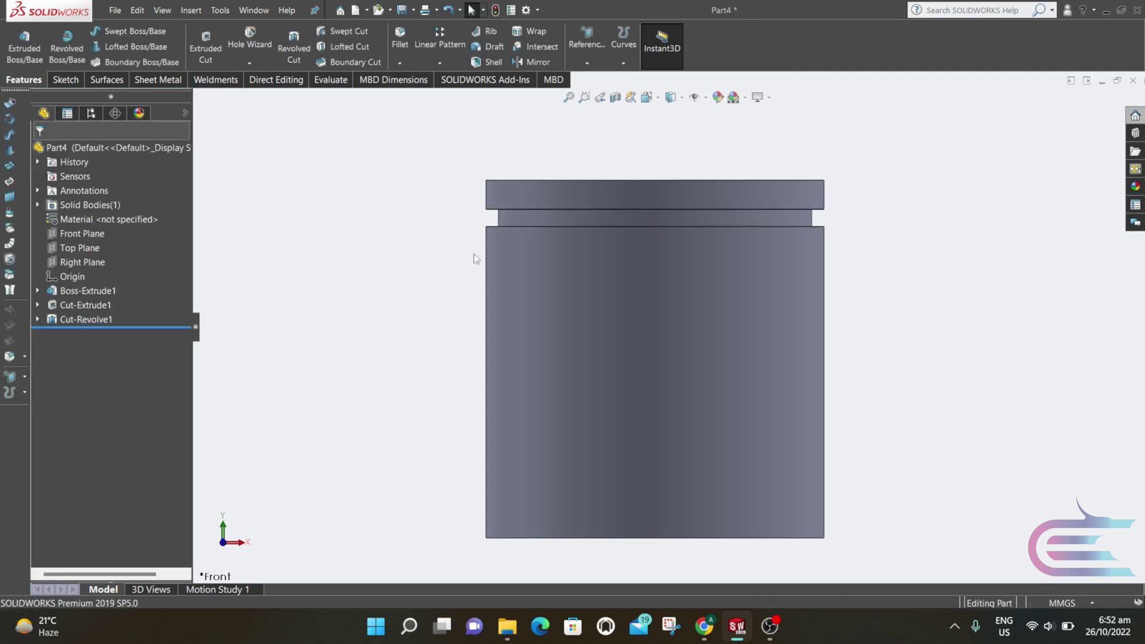
middle_drag(474, 253, 473, 280)
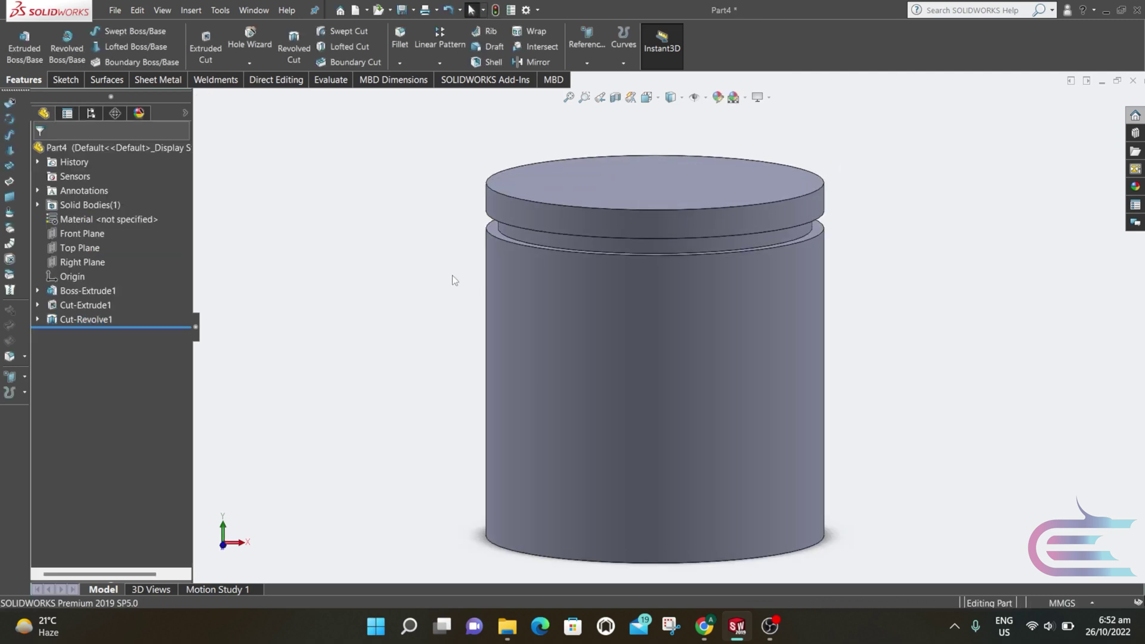
Step: Set up a linear pattern that uses the groove's sketch as its direction, with 11.6 mm spacing
click(430, 48)
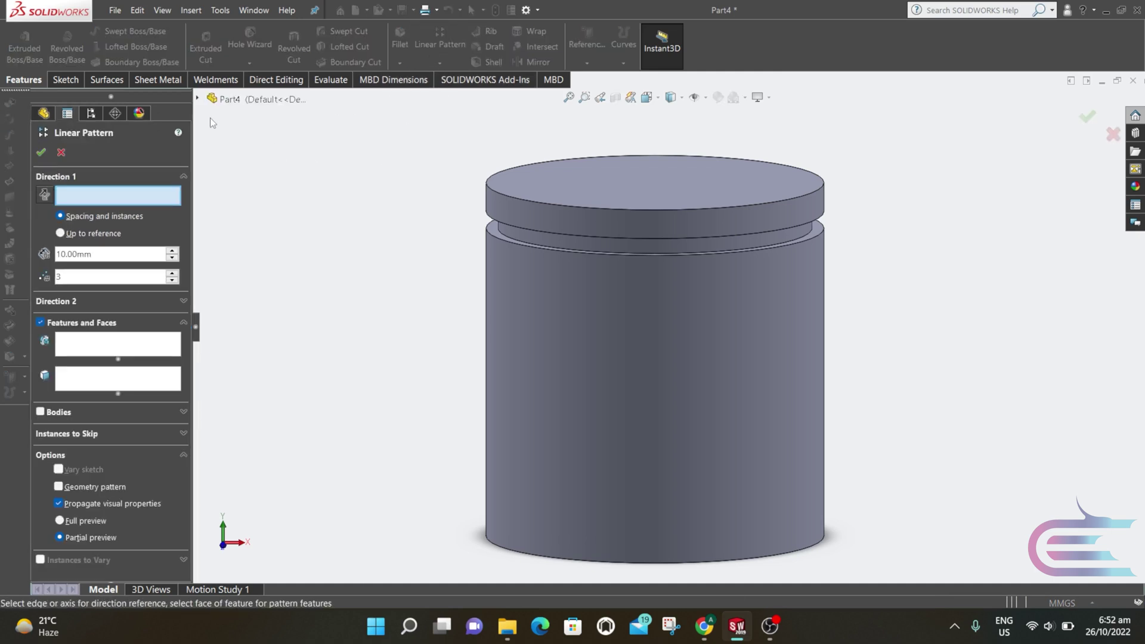
click(199, 100)
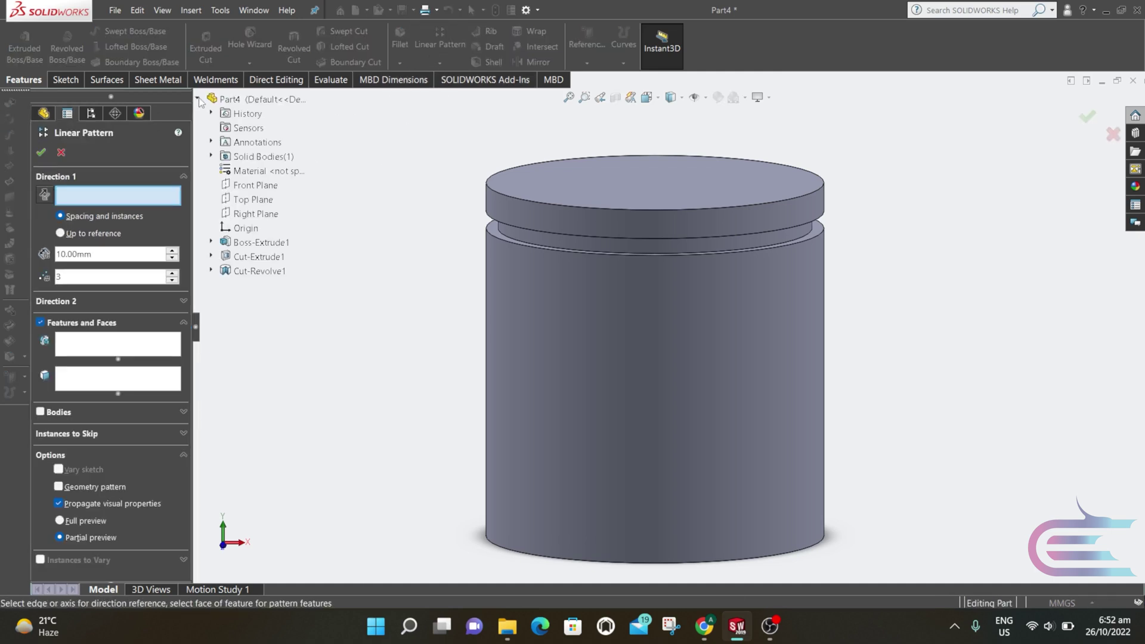
click(212, 271)
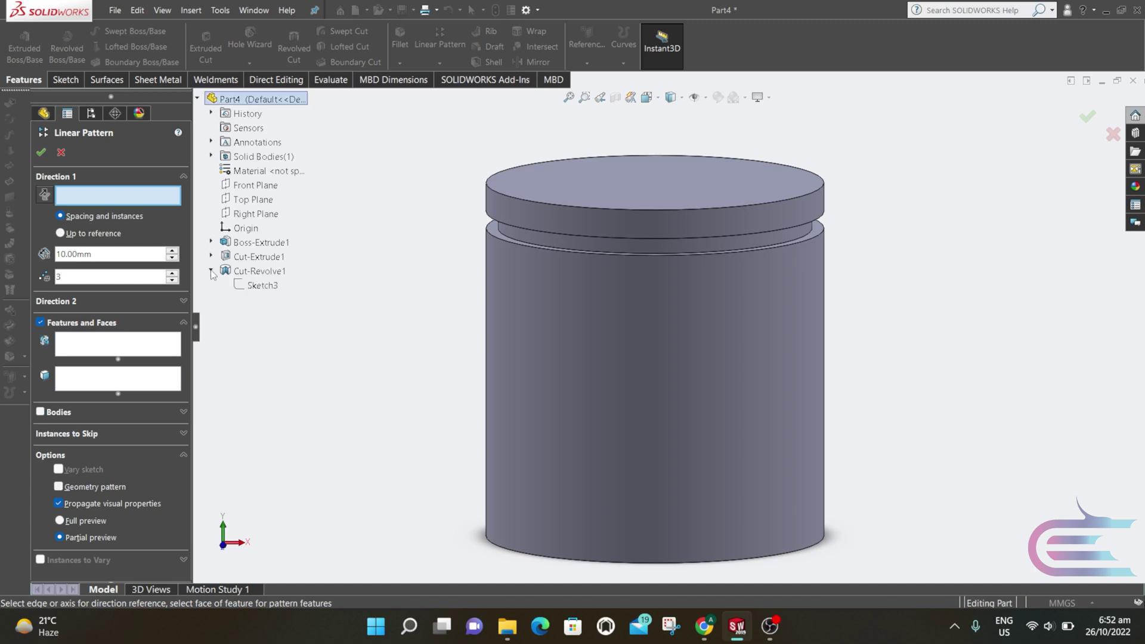
click(265, 286)
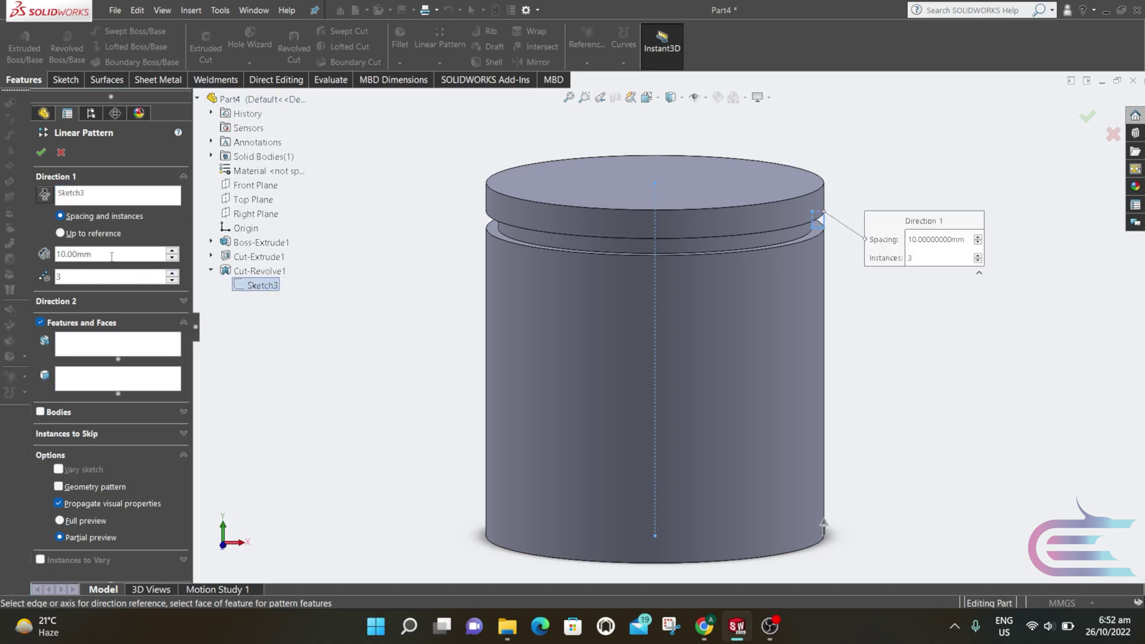
click(80, 256)
right_click(132, 271)
text(11)
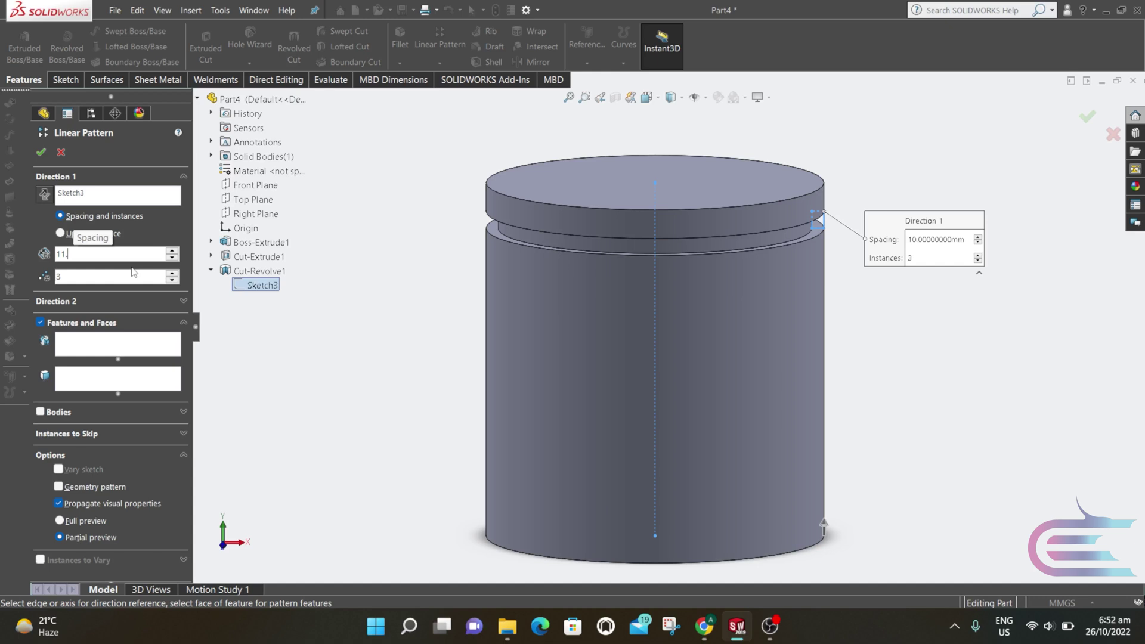
text(.6)
Step: Pattern the revolved groove cut as three instances, with the direction reversed so the copies run down the cylinder
click(147, 343)
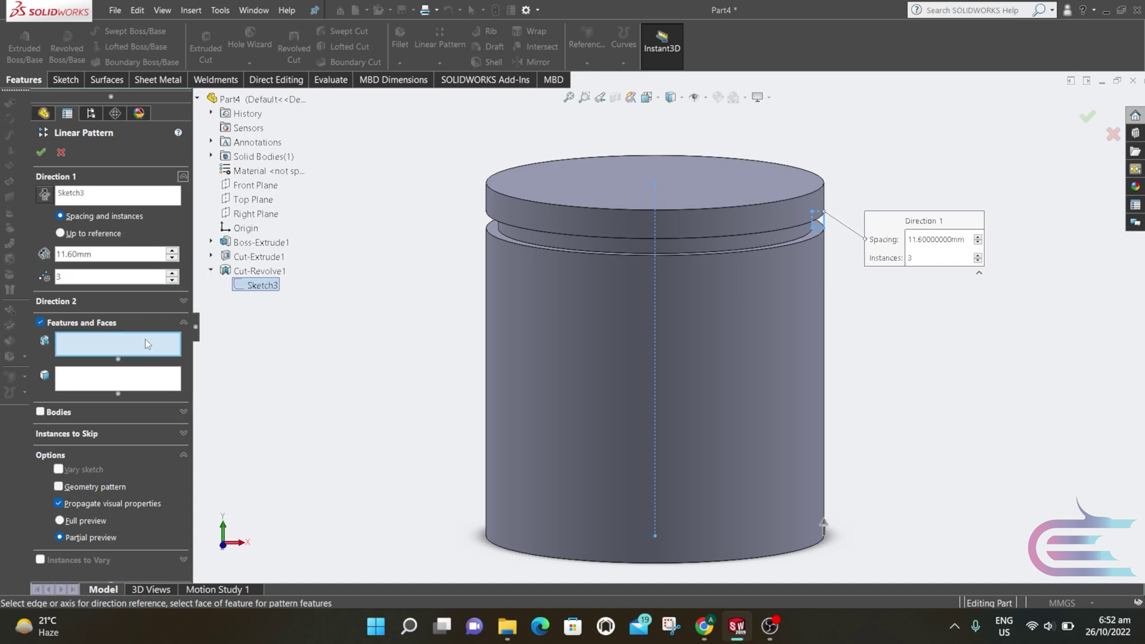
click(546, 244)
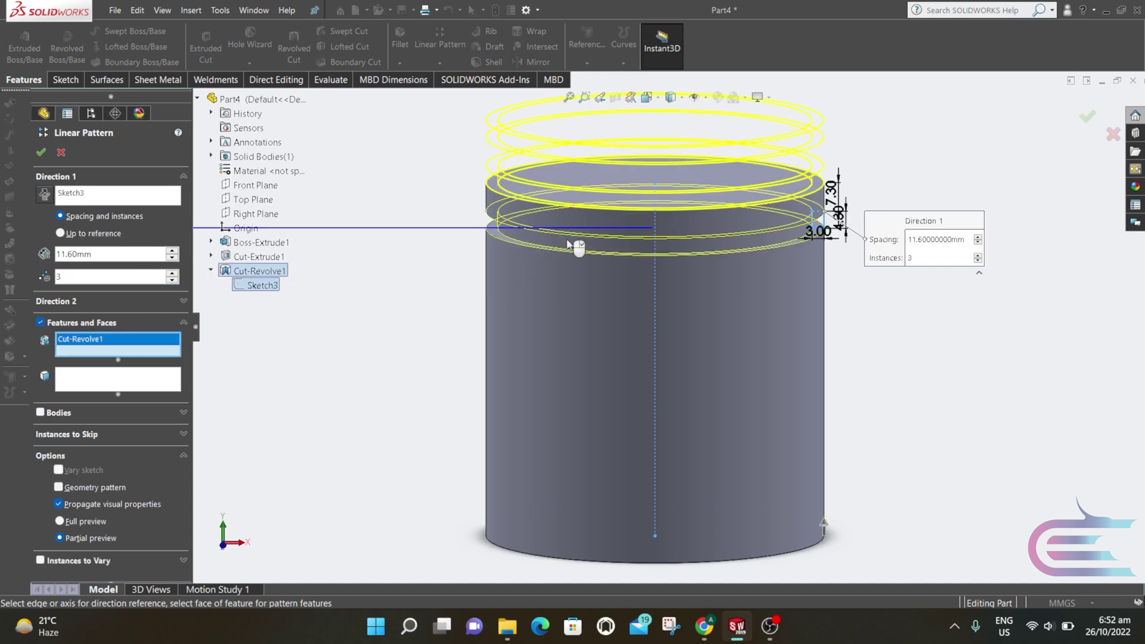
click(44, 194)
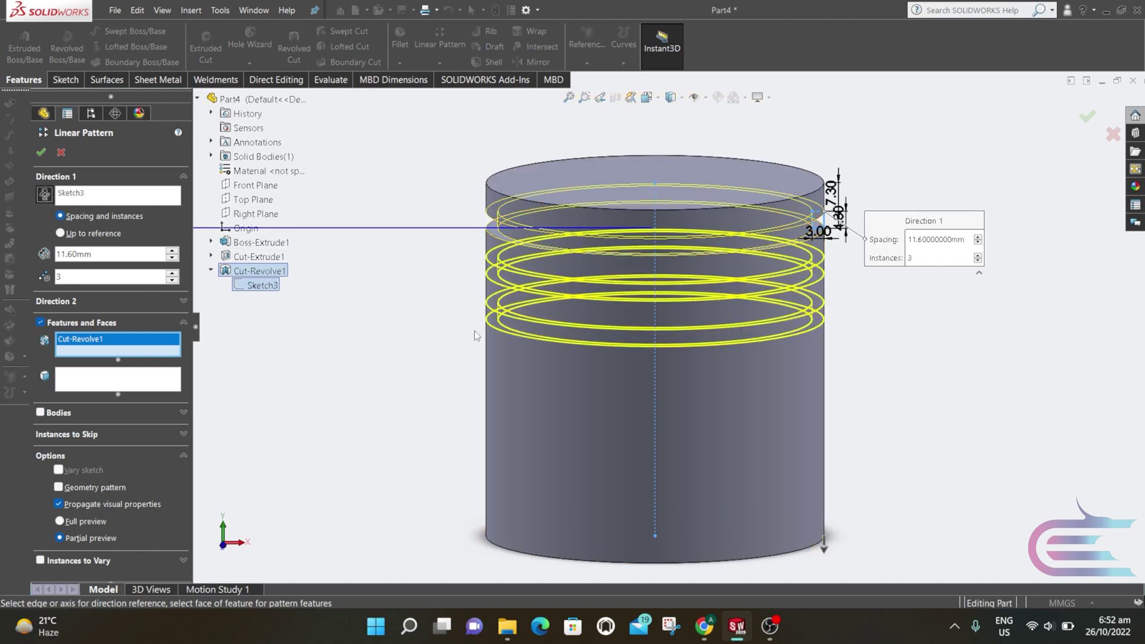
middle_drag(475, 336, 470, 309)
click(41, 152)
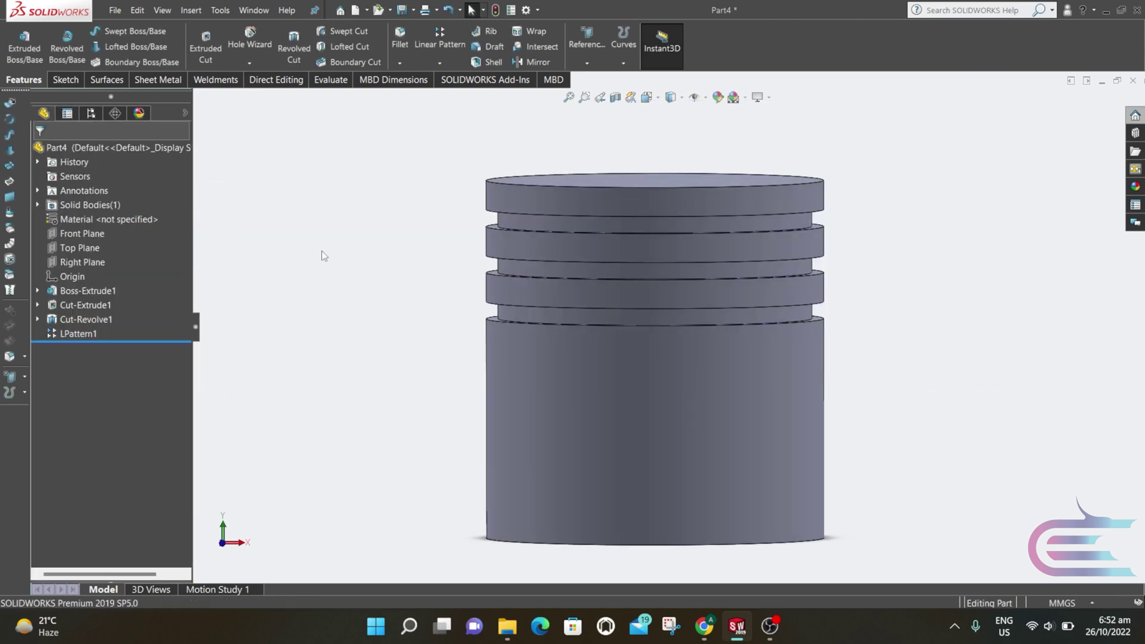
Step: Sketch a circle of about 13 mm radius on the Front Plane, centred about 21 mm directly above the origin
right_click(80, 233)
click(134, 218)
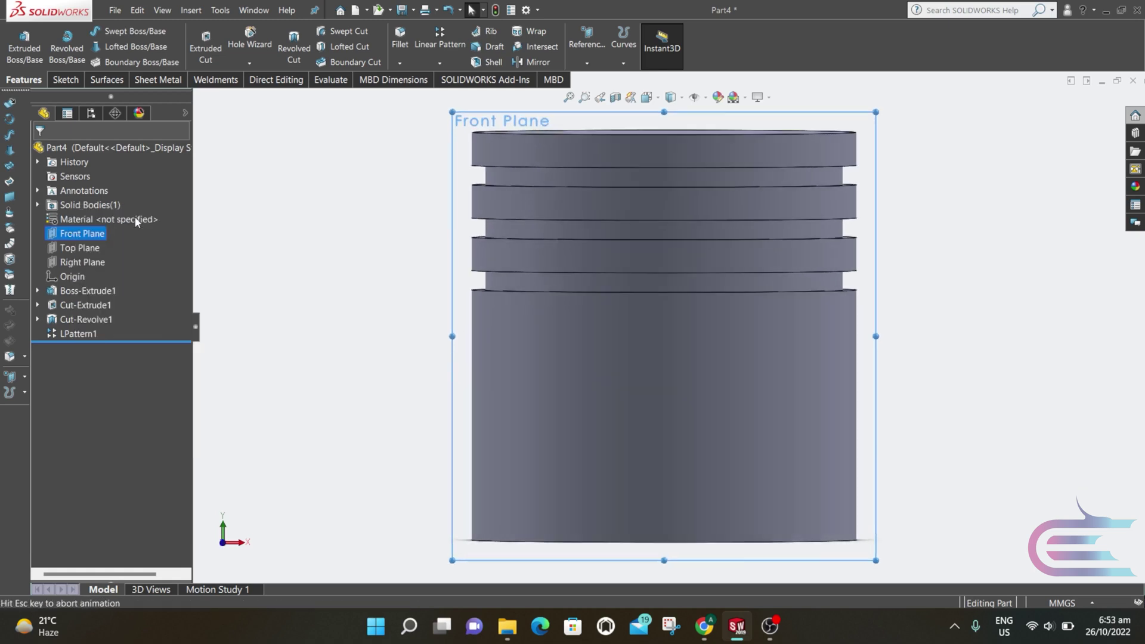
click(65, 80)
click(136, 30)
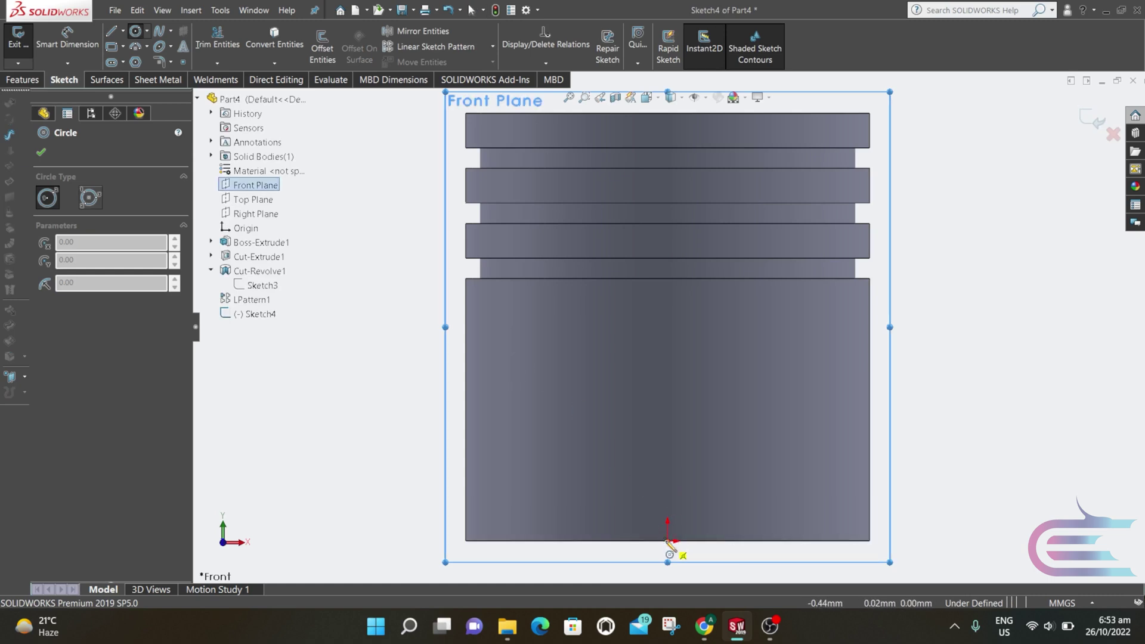
click(667, 441)
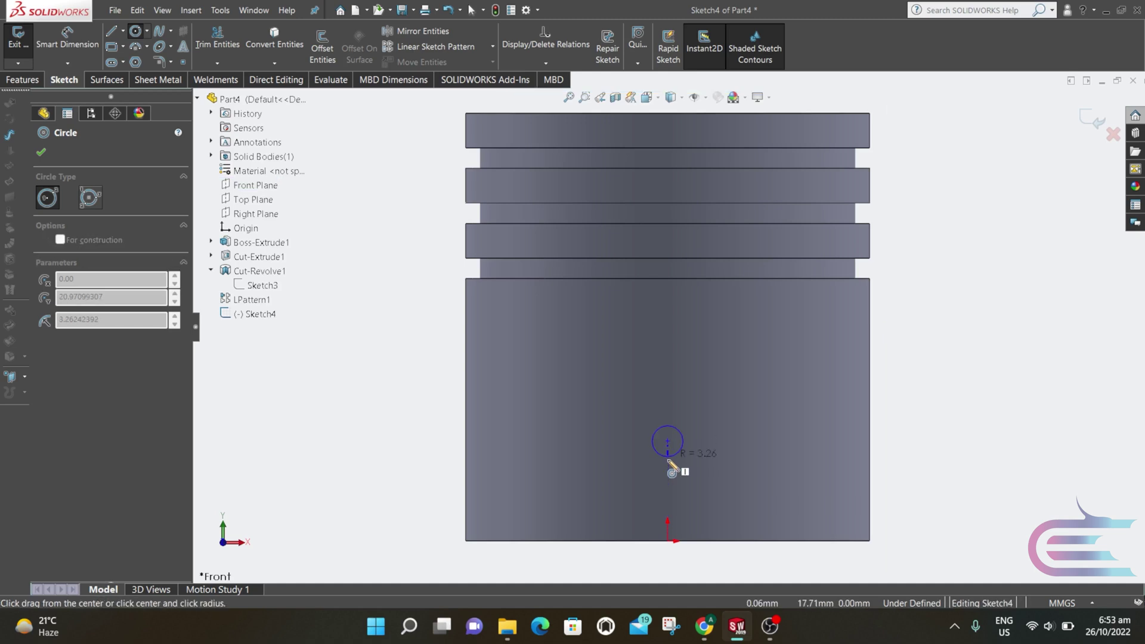
click(670, 503)
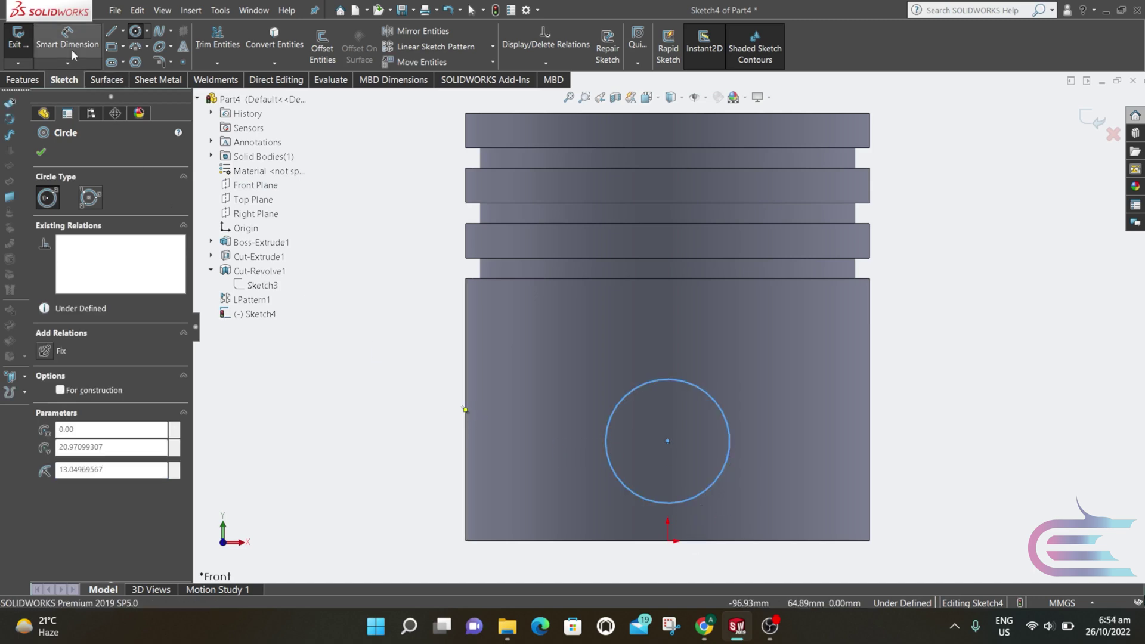
key(Escape)
Step: Dimension the circle's diameter and set it to 33.8 mm
click(727, 421)
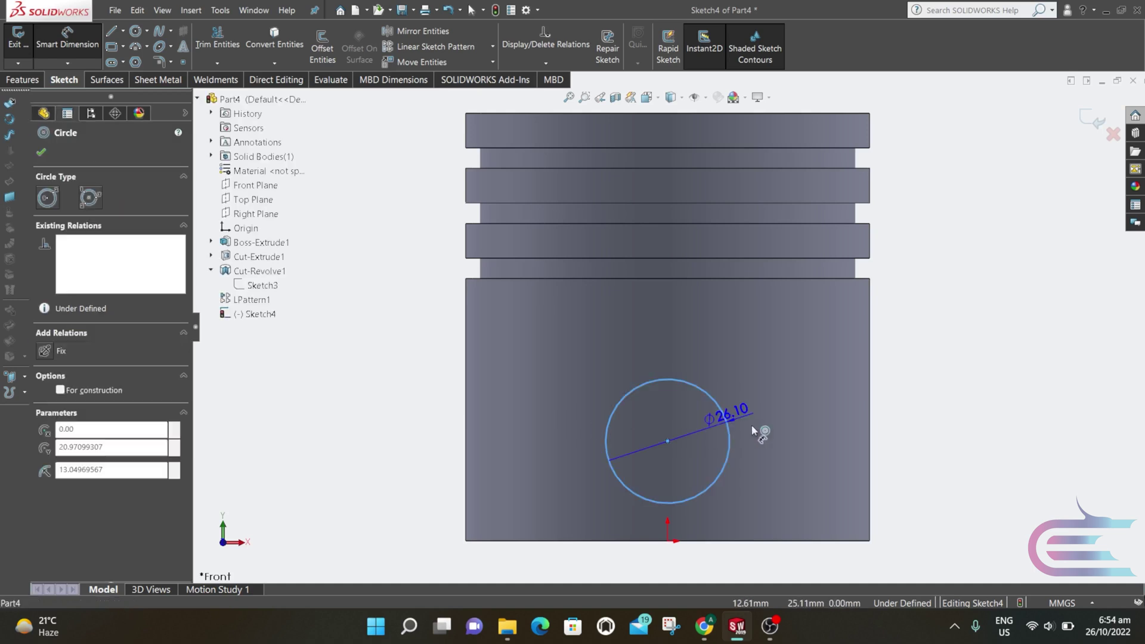
click(787, 432)
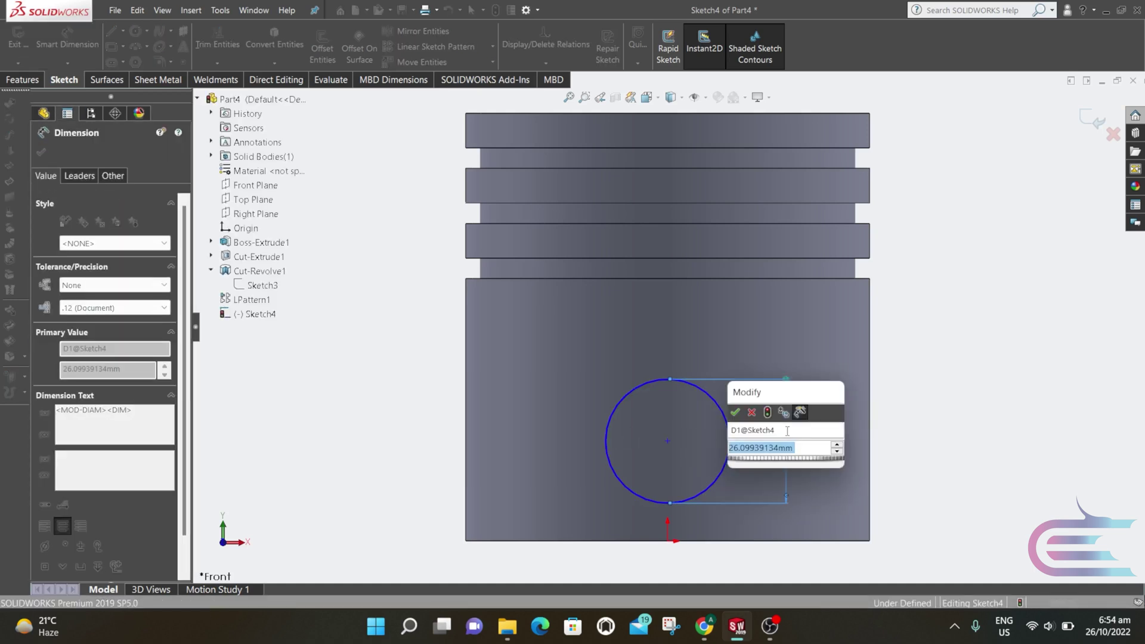
text(33)
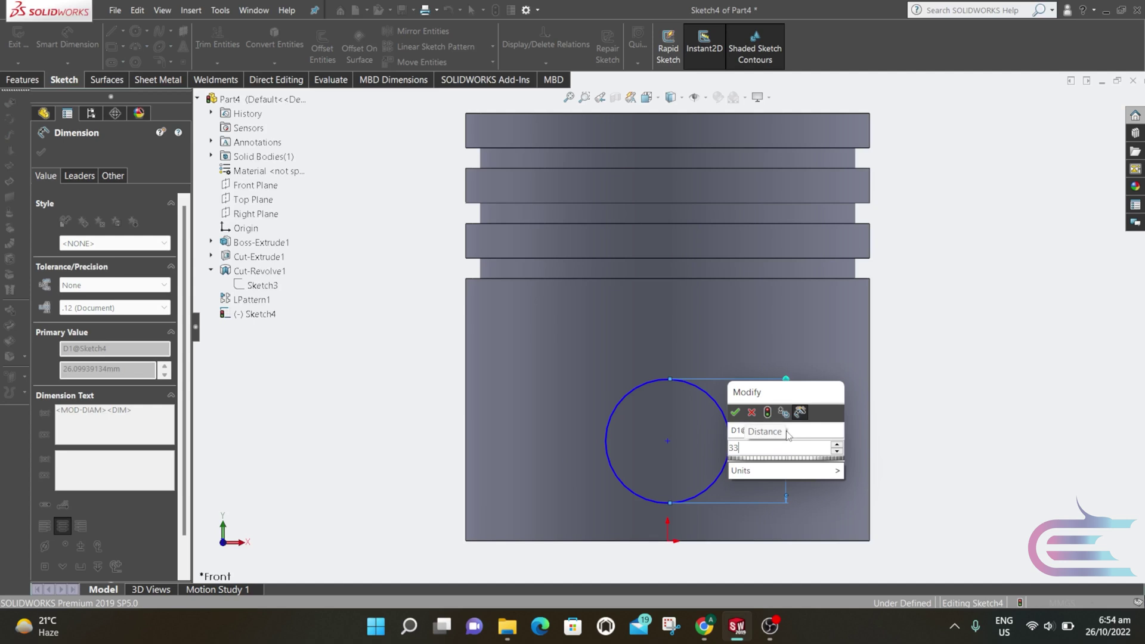
text(.8)
key(Return)
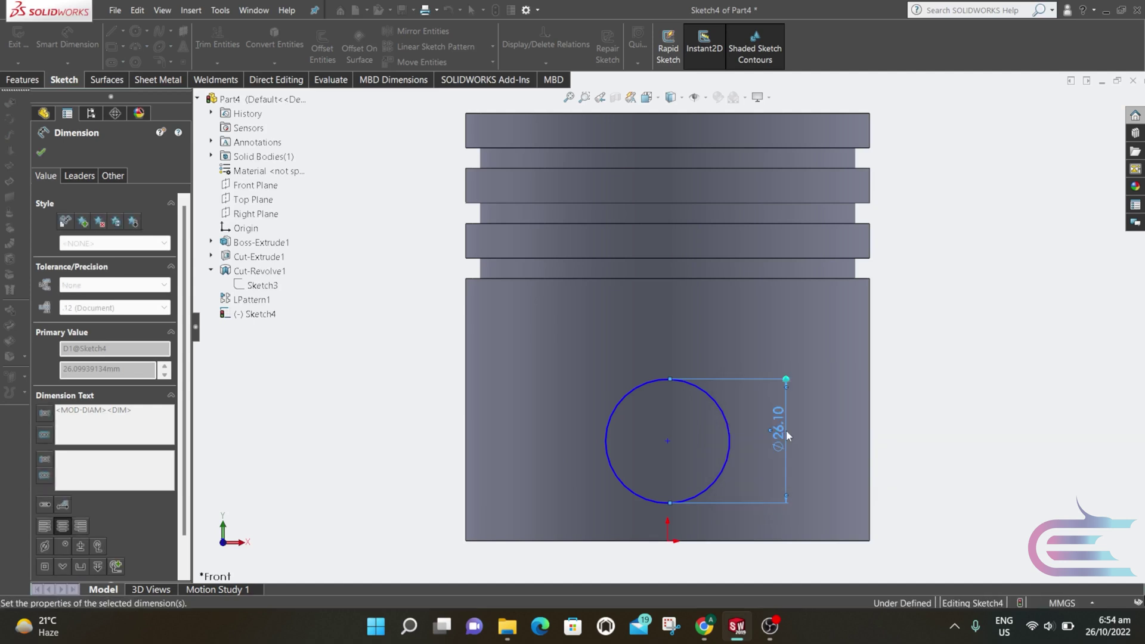
Step: Dimension the height of the circle's centre above the origin and set it to 27 mm
click(667, 542)
click(667, 442)
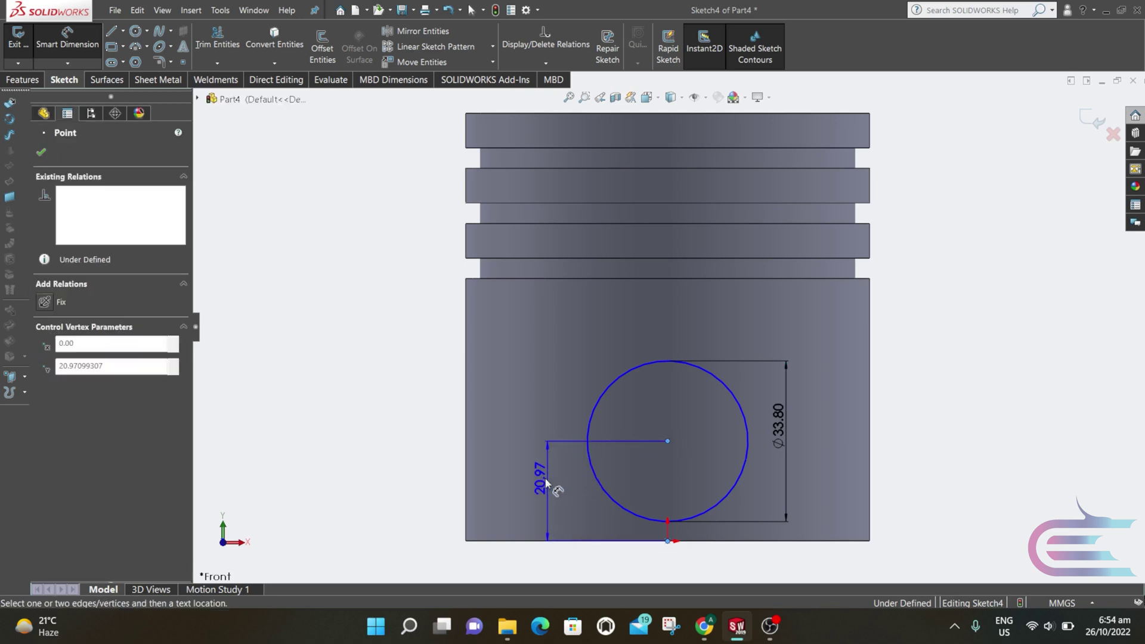
click(542, 479)
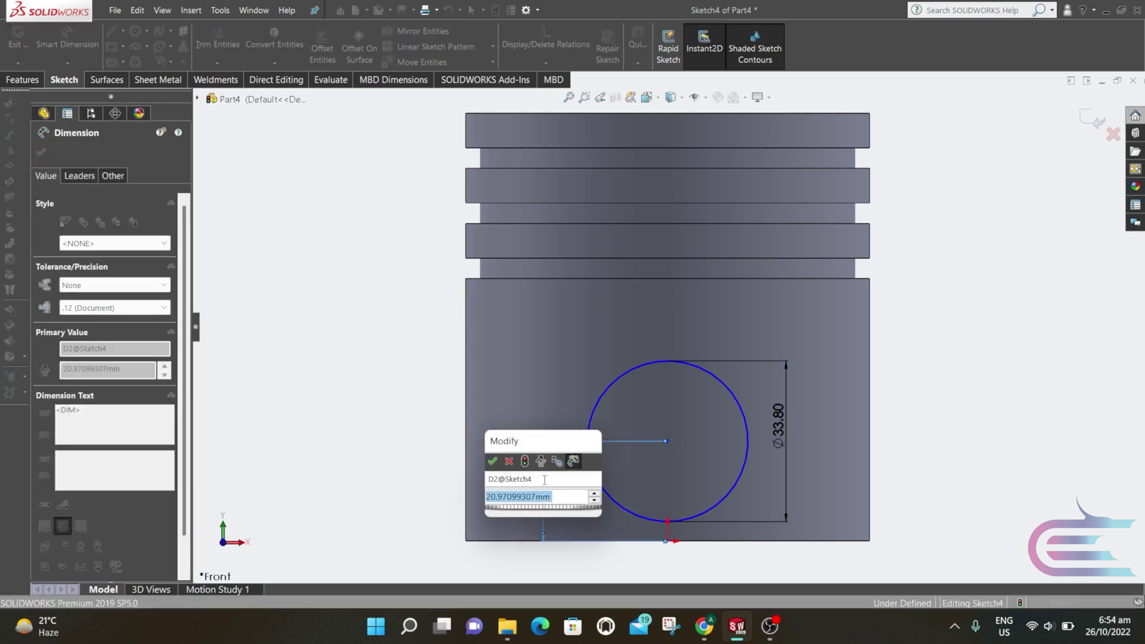
text(2)
click(545, 480)
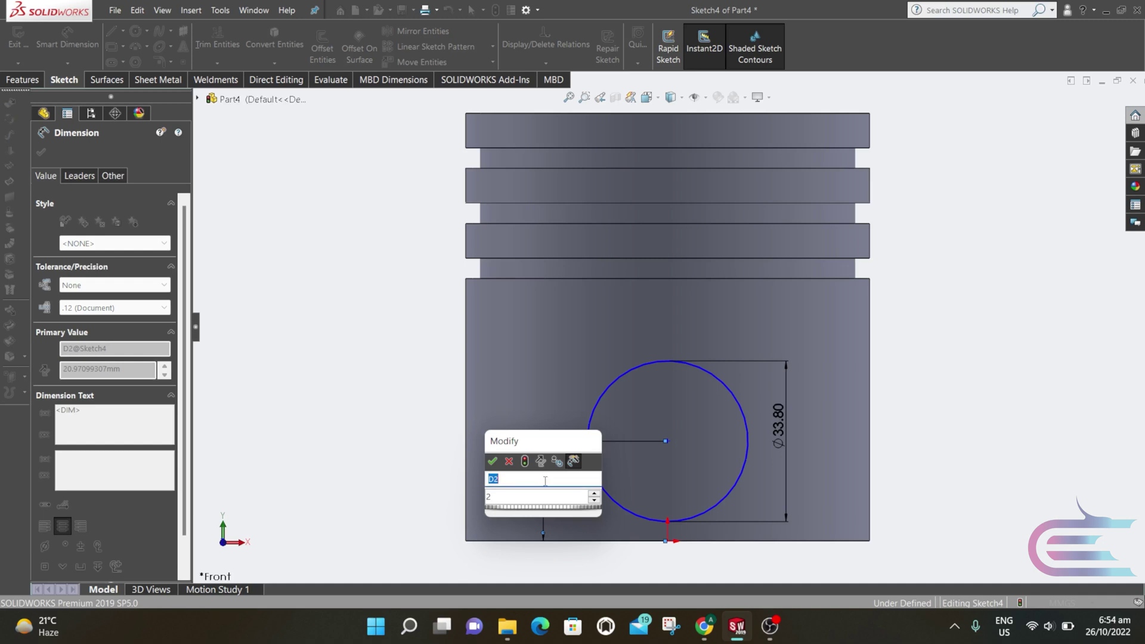
click(510, 498)
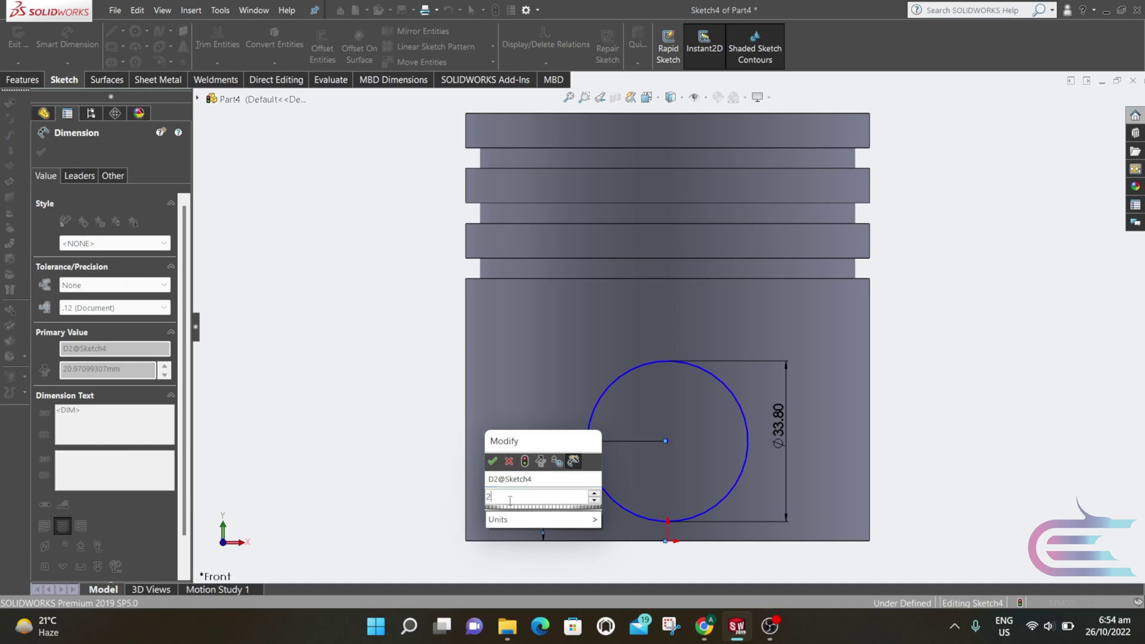
text(7)
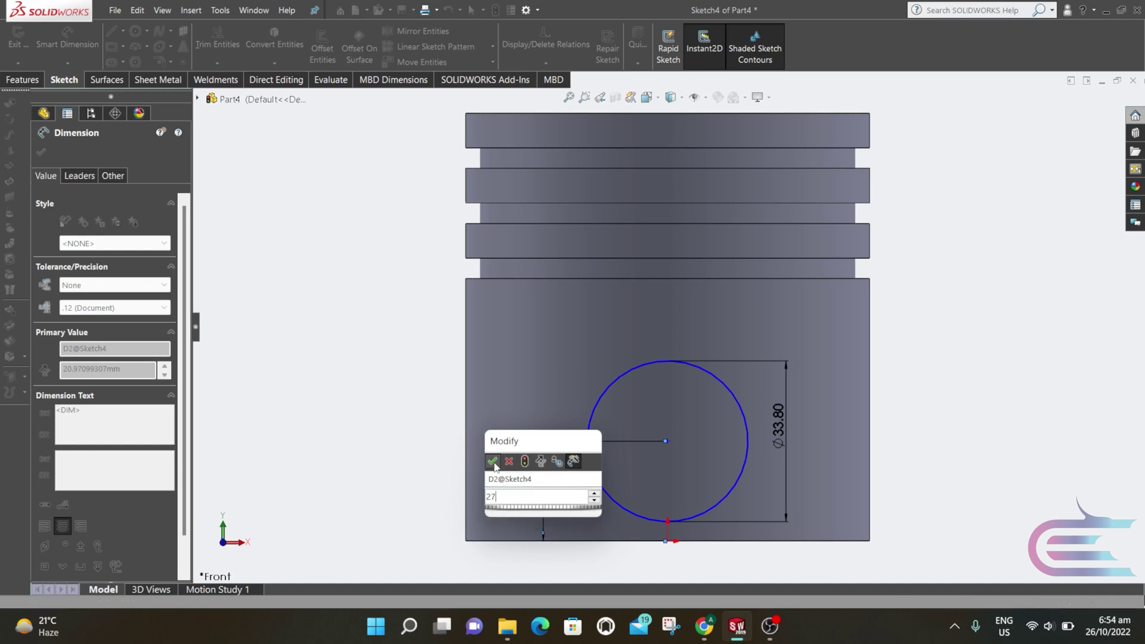
key(Return)
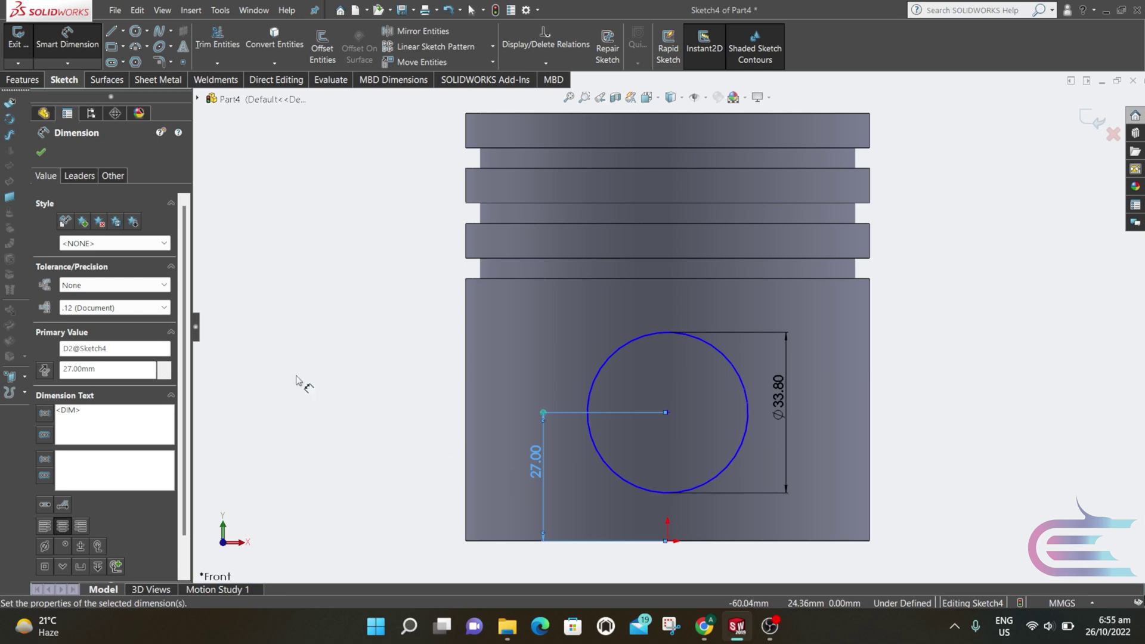
Step: Cut the 33.8 mm circle through the piston body in both directions using Extruded Cut with Through All - Both
click(24, 80)
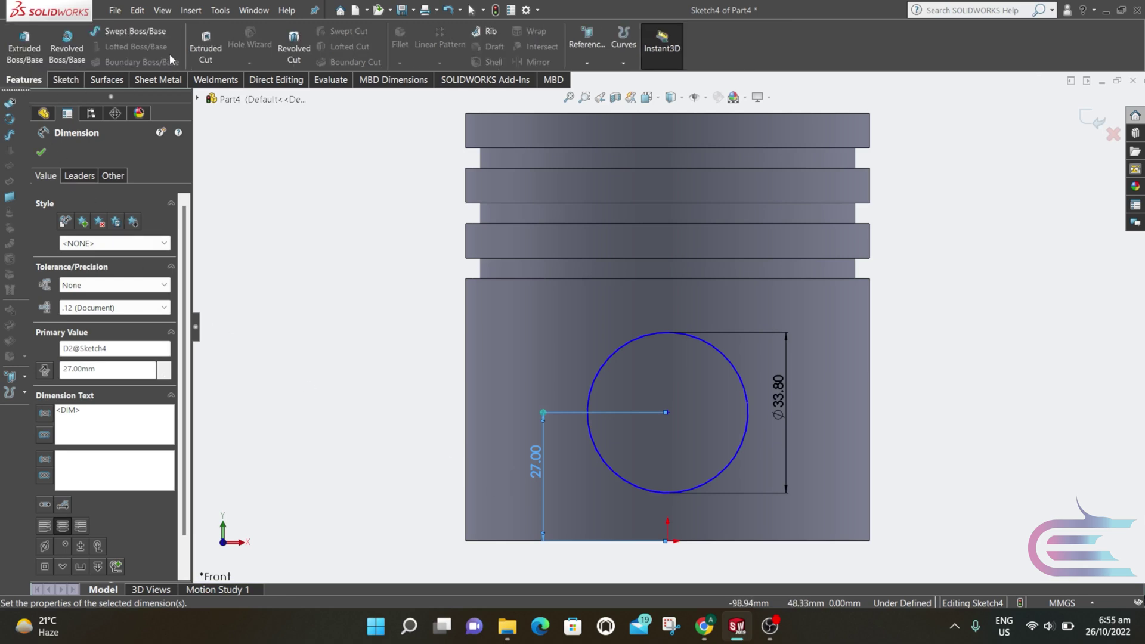
click(202, 47)
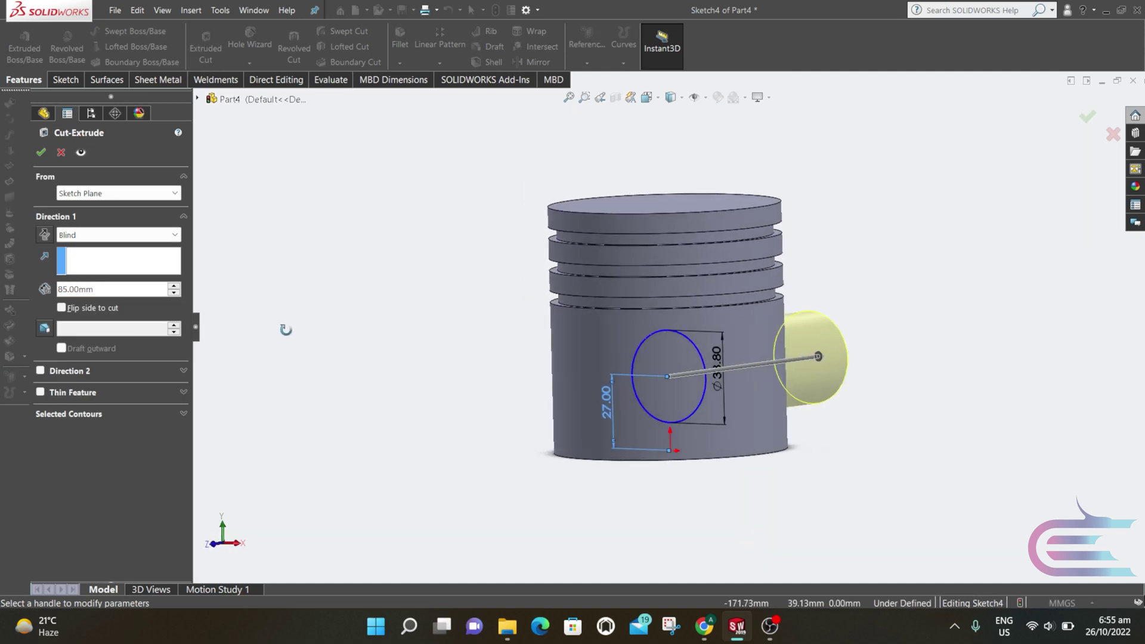
click(134, 234)
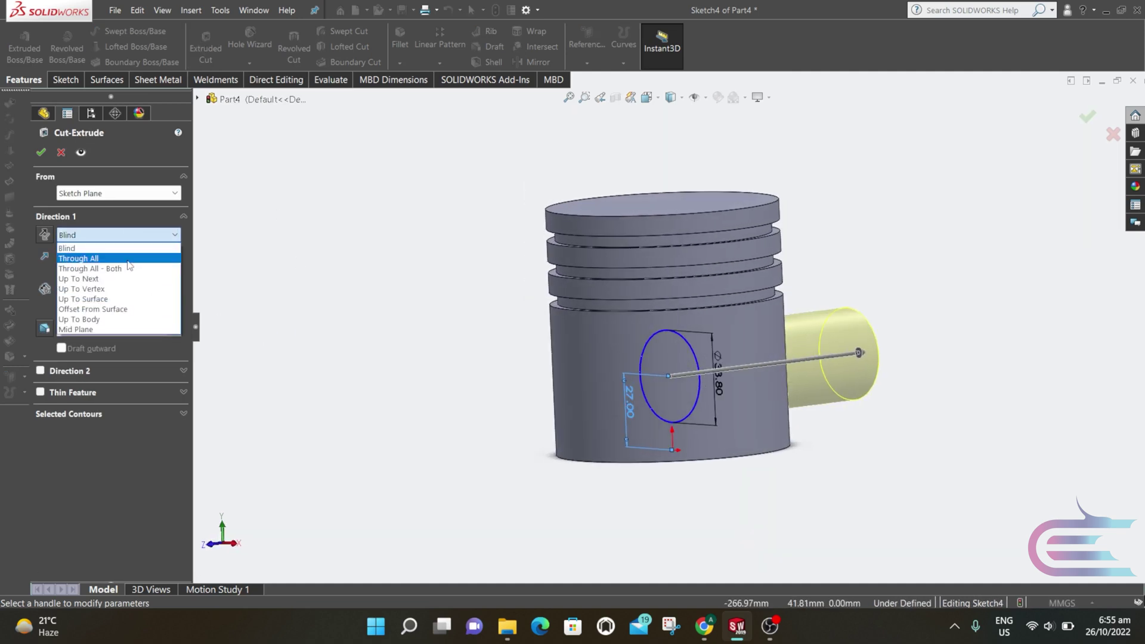
click(130, 268)
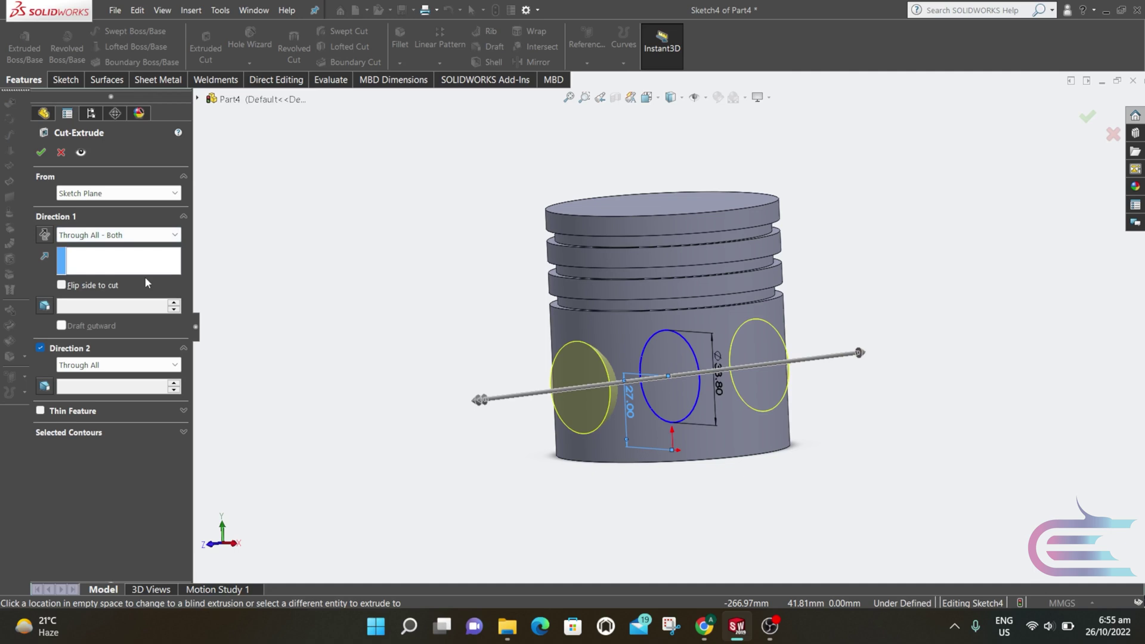
click(40, 153)
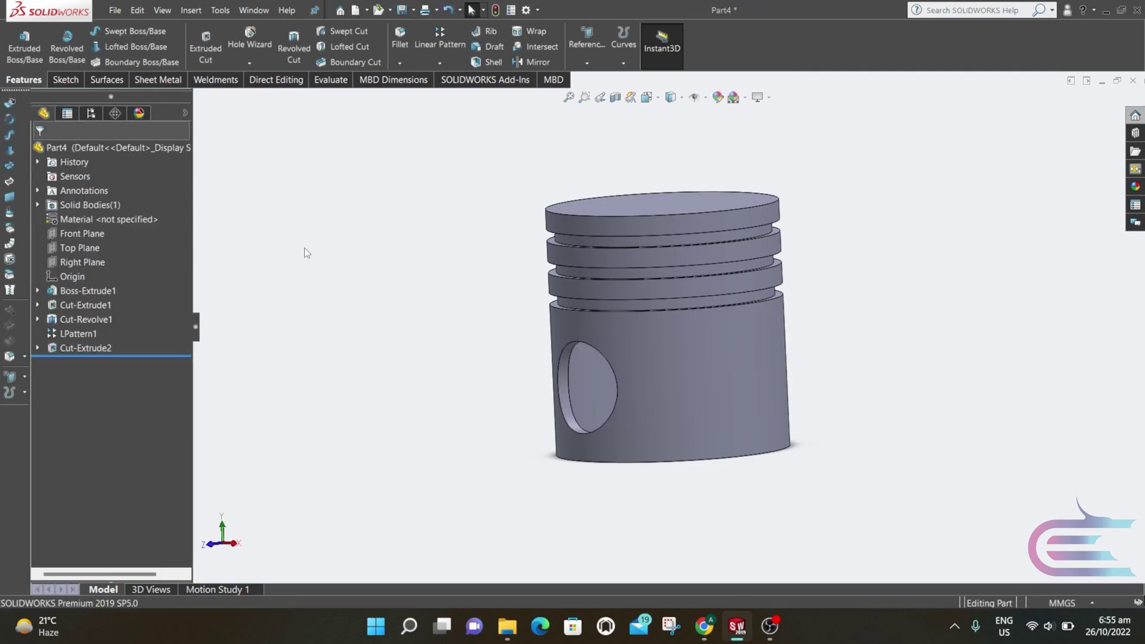
Step: Sketch a circle of about 21.8 mm radius on the Front Plane, concentric with the pin hole
right_click(99, 239)
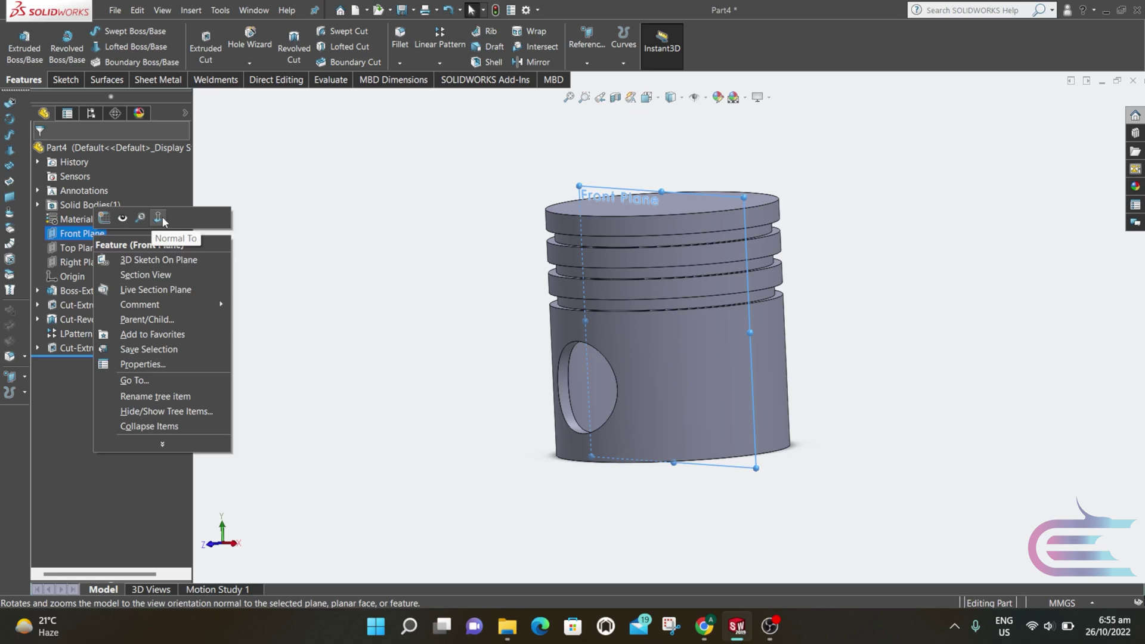
click(162, 217)
right_click(91, 236)
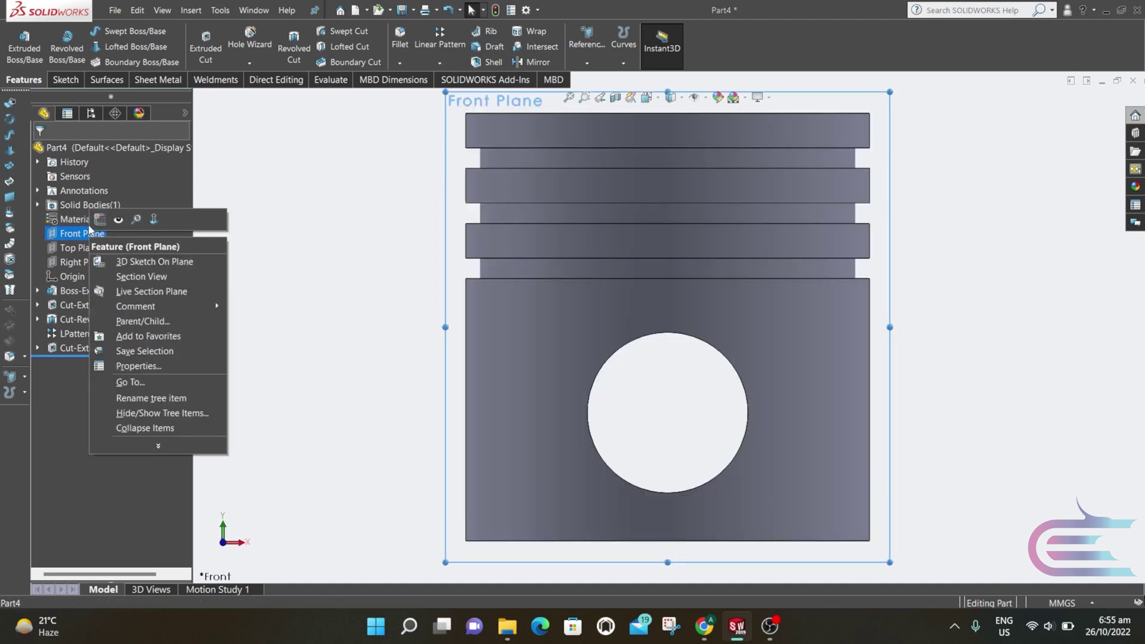
click(98, 220)
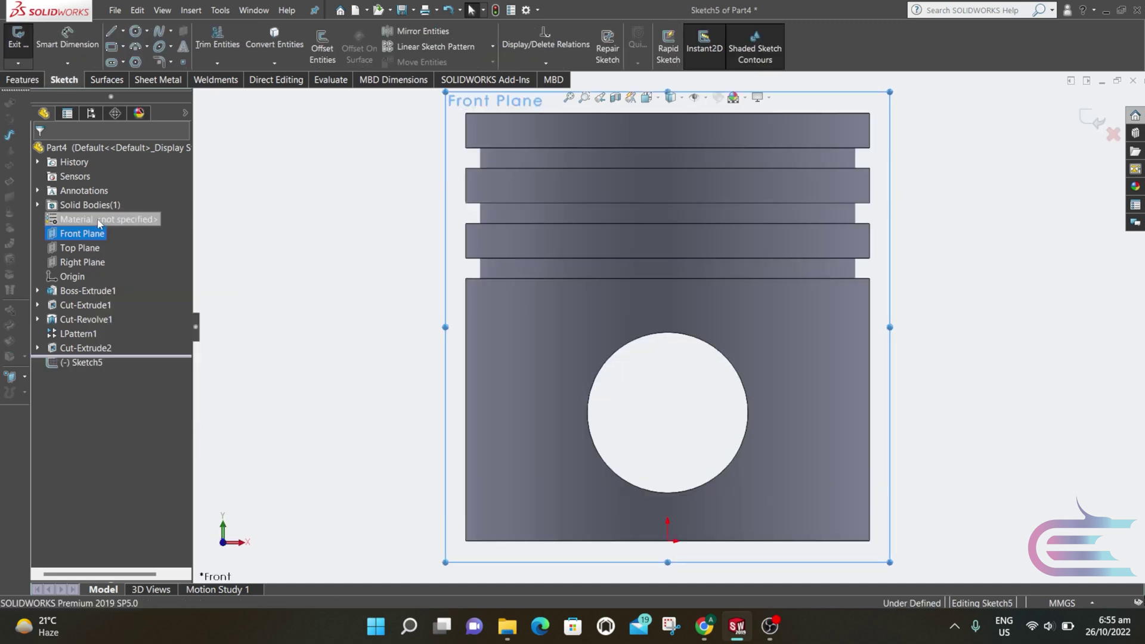
click(136, 31)
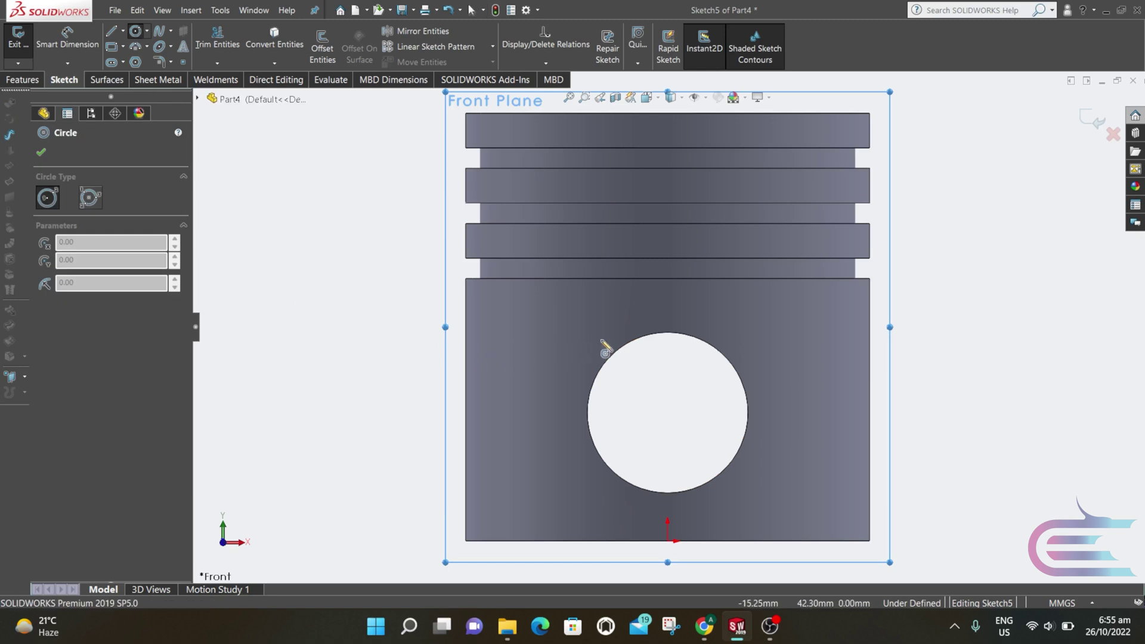
click(668, 412)
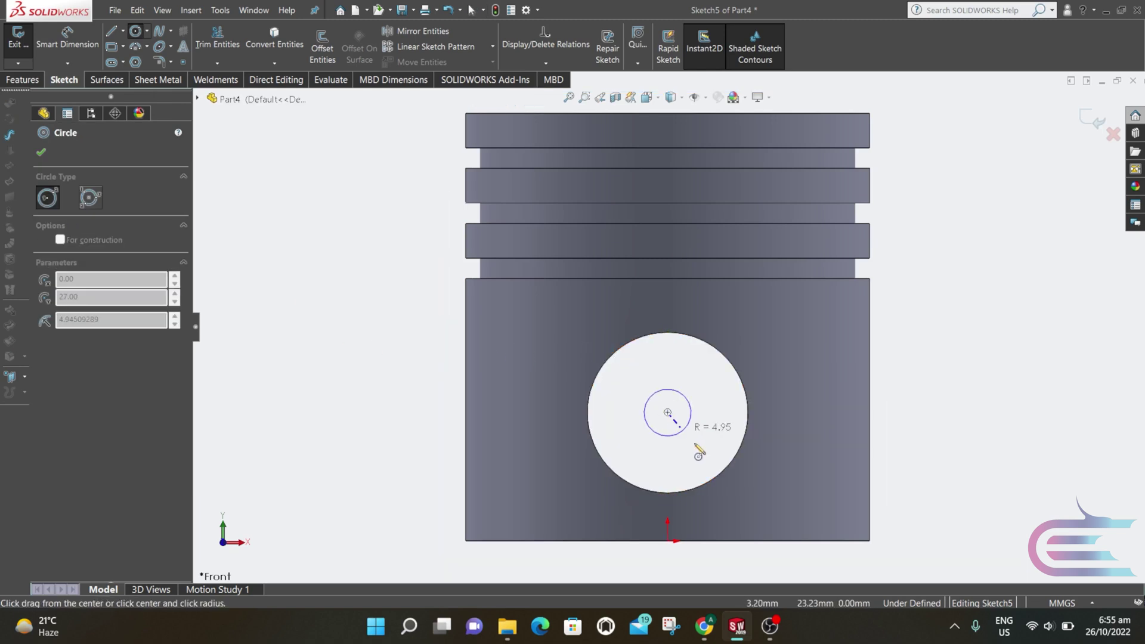
click(774, 421)
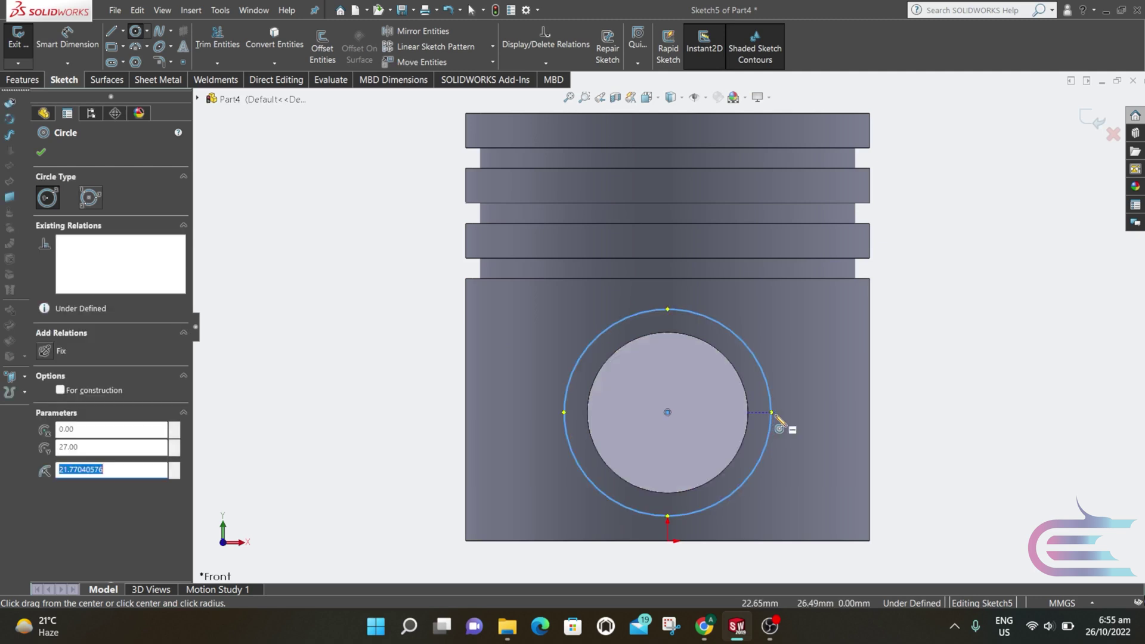
Step: Dimension the new circle's diameter around the pin hole and set it to 45 mm
click(79, 37)
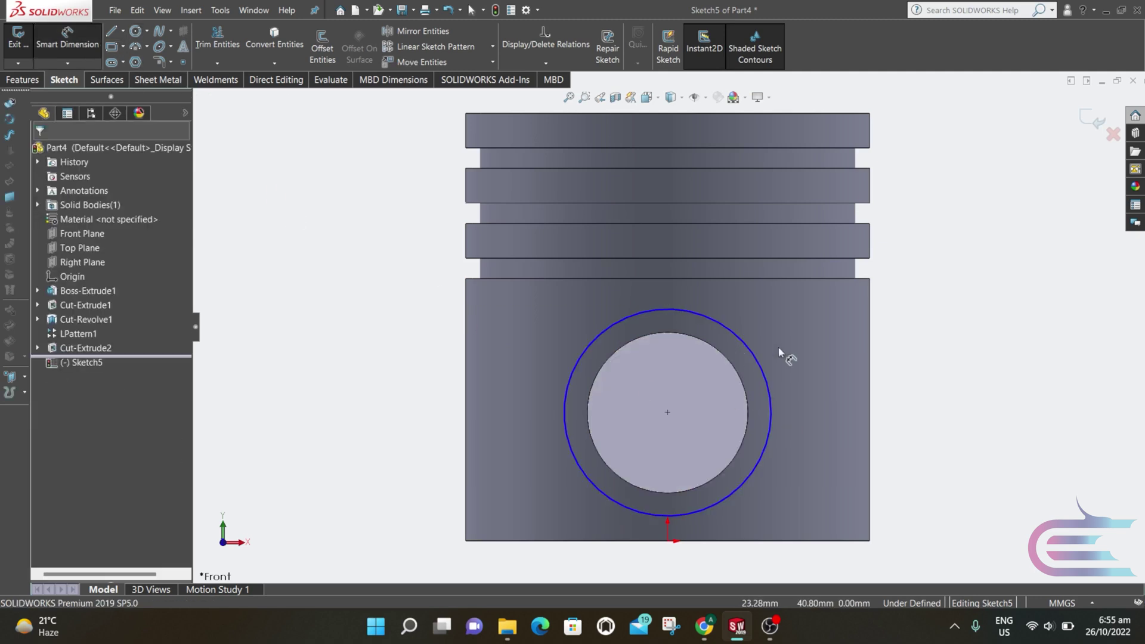
click(771, 390)
click(818, 411)
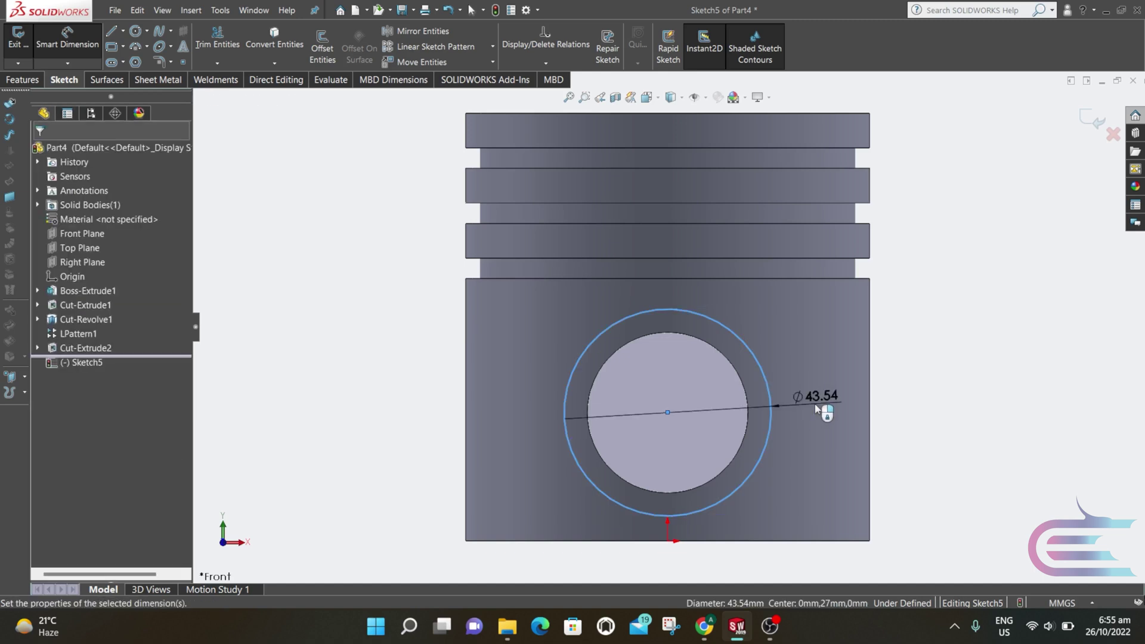
text(45)
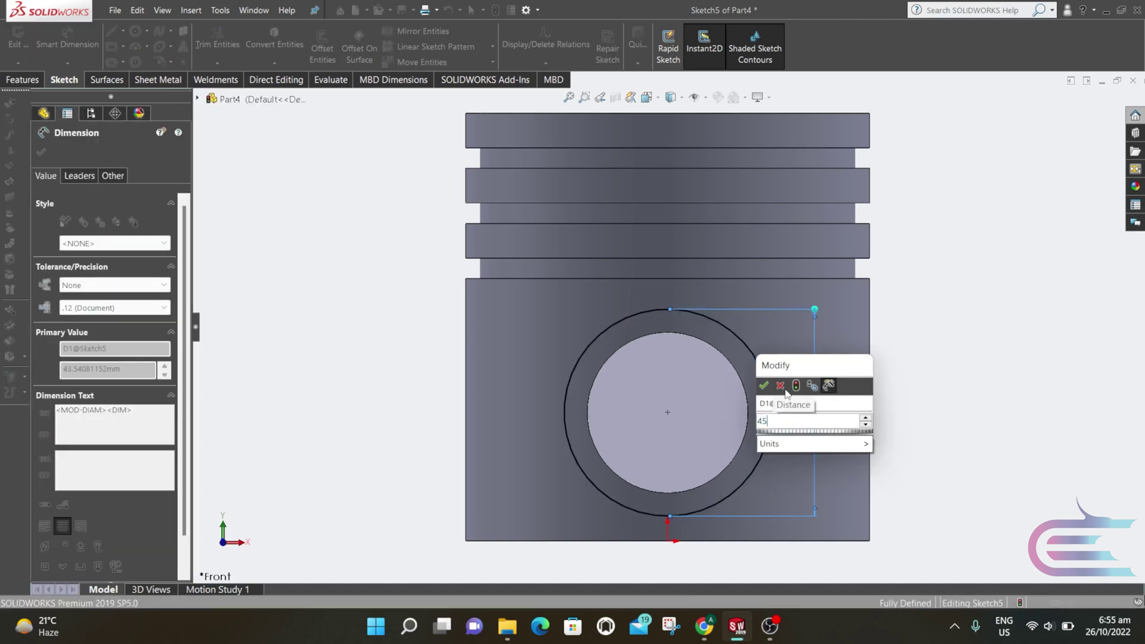
click(764, 385)
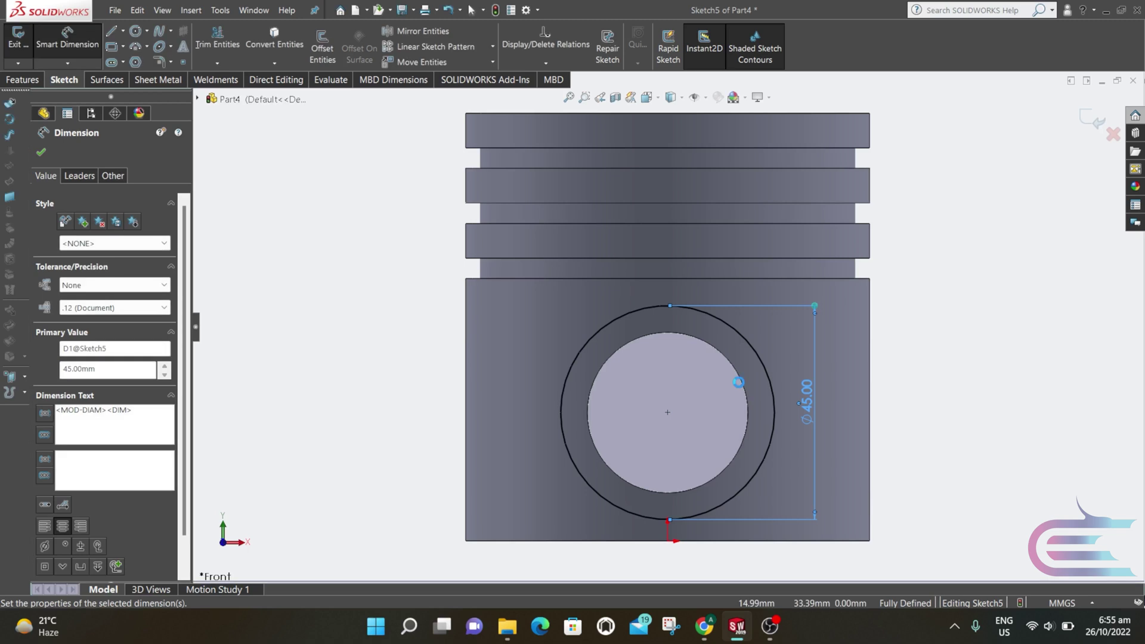
Step: Convert the pin hole's circular edge into the sketch as the ring's inner circle
key(f)
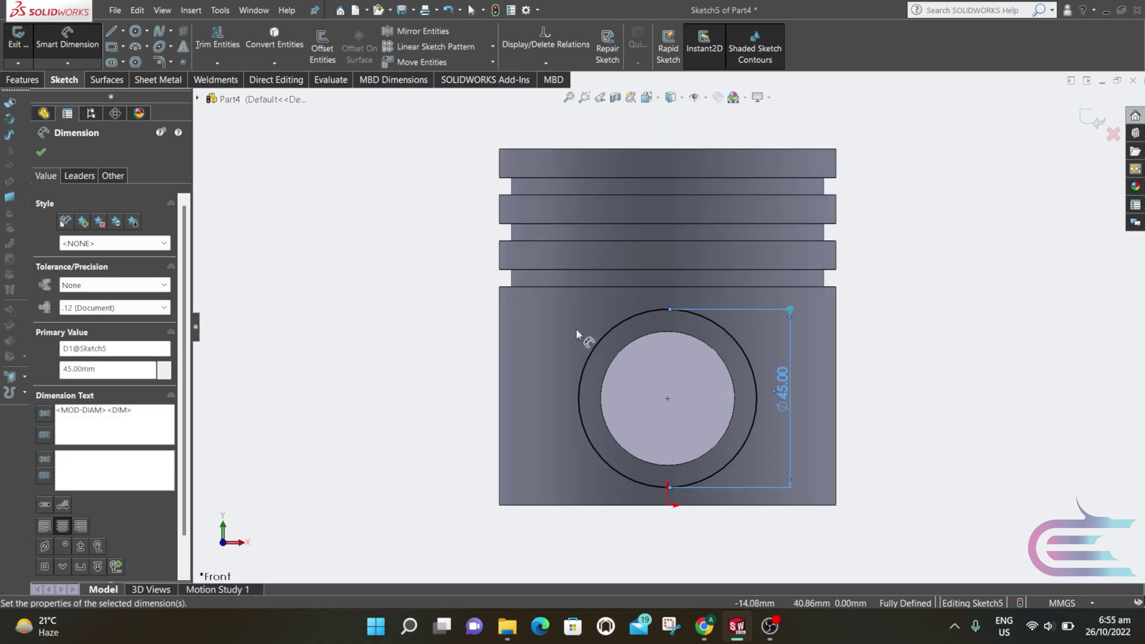
click(284, 40)
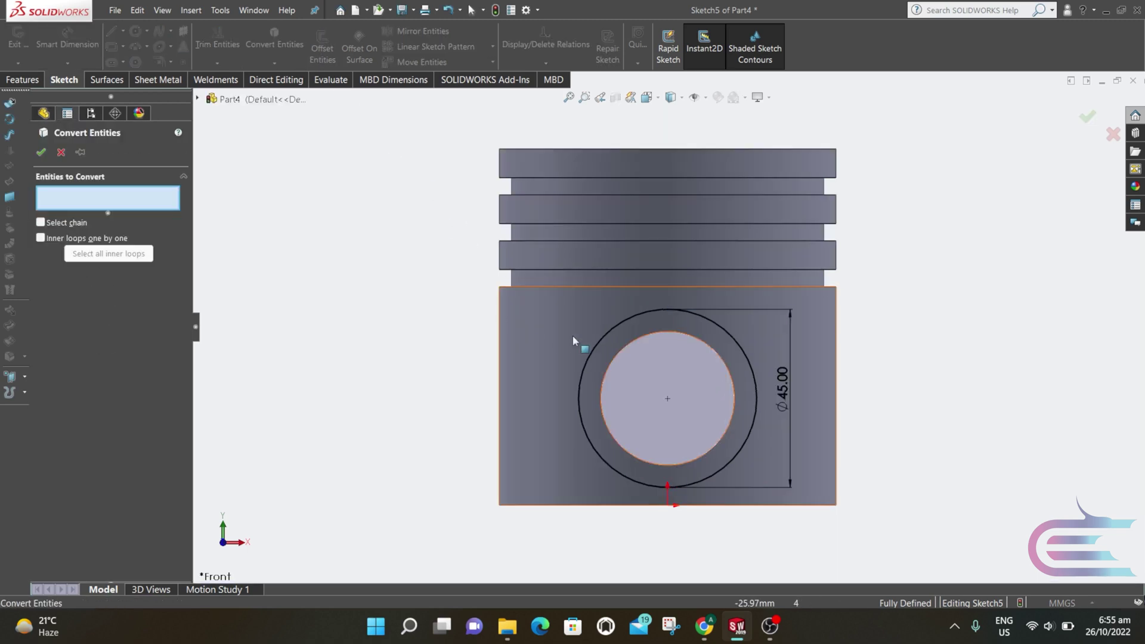
click(628, 343)
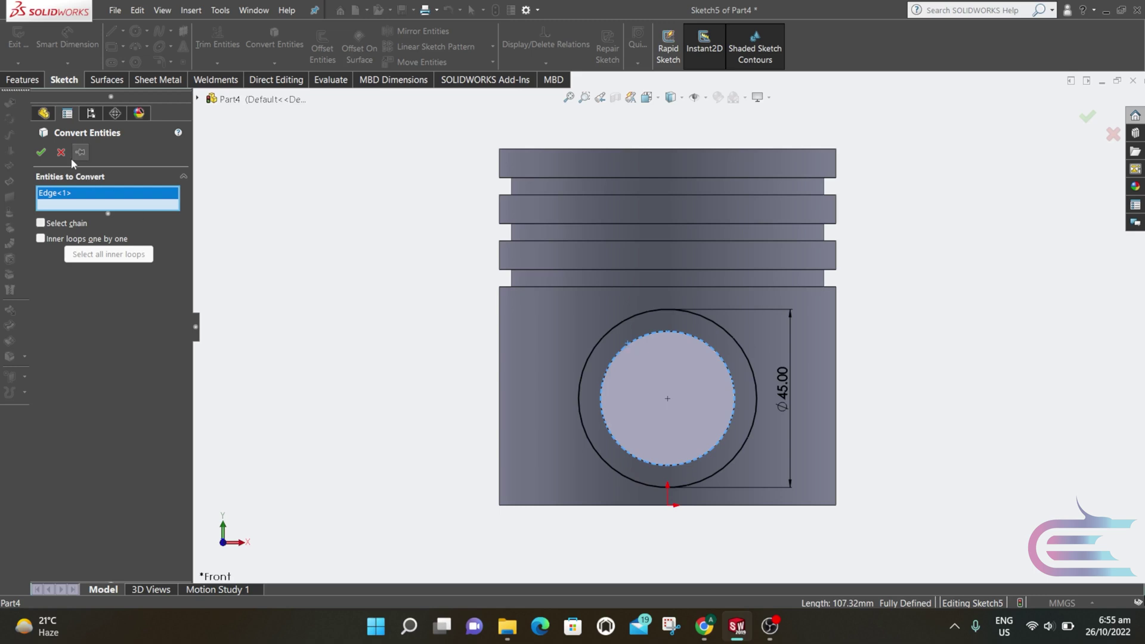
click(41, 152)
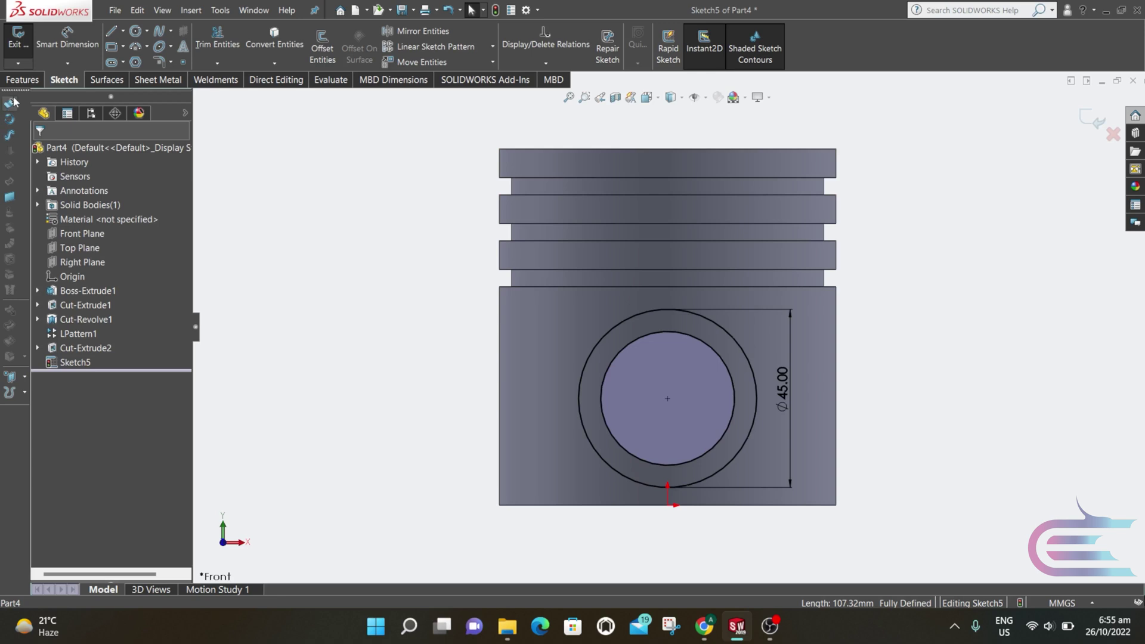
Step: Start an Extruded Boss from the ring sketch around the pin hole and set its end condition to Up To Next
click(24, 82)
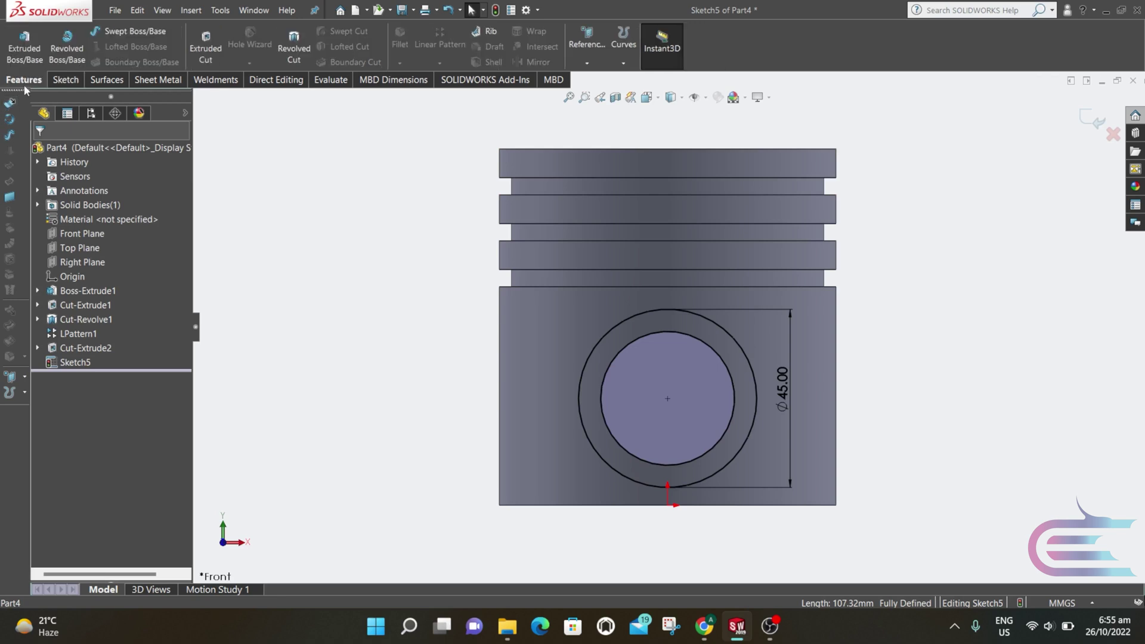
click(34, 50)
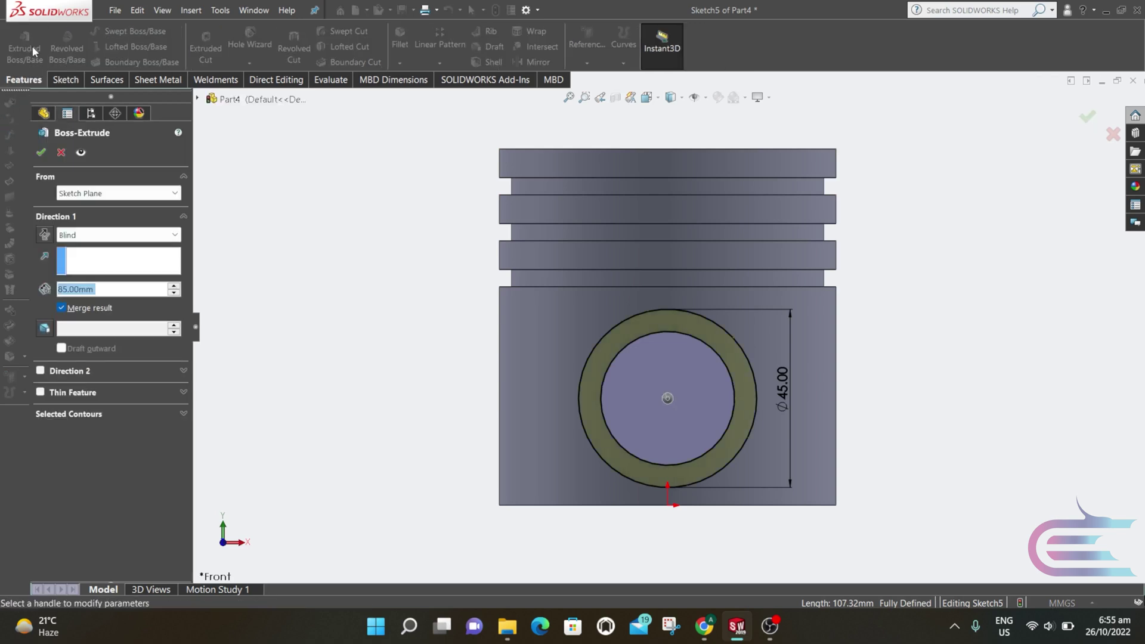
middle_drag(519, 399, 410, 455)
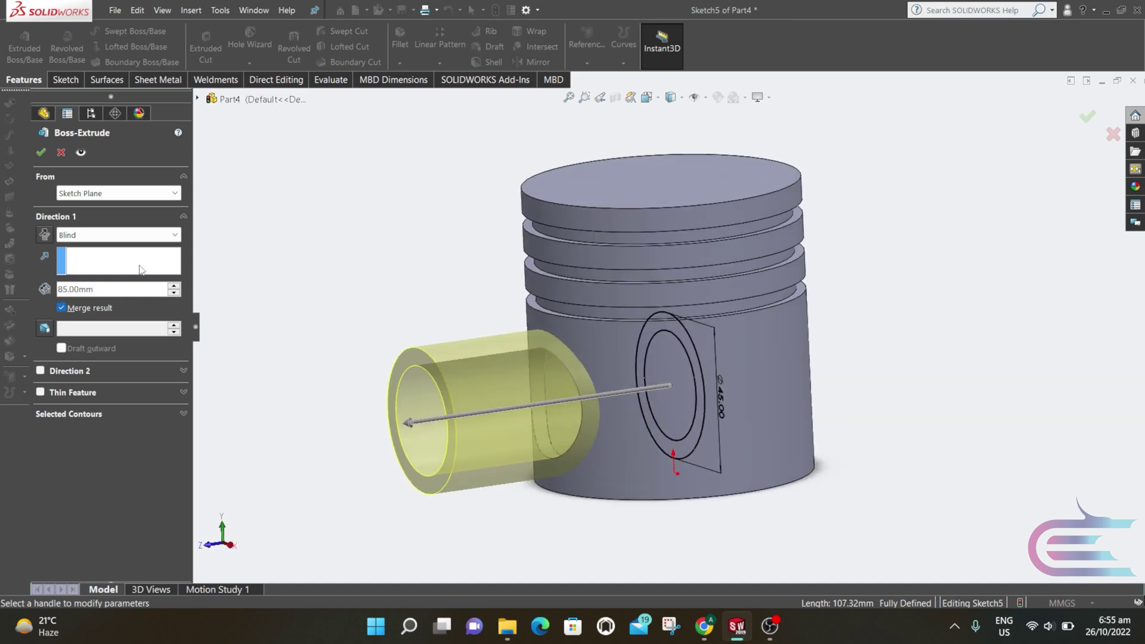
click(124, 232)
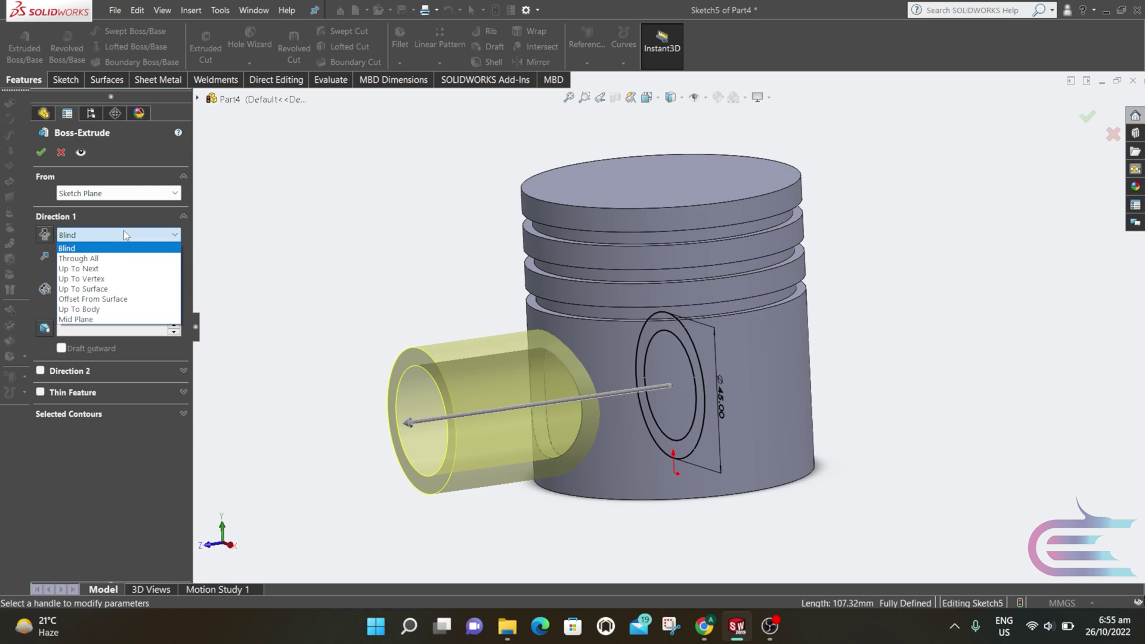
click(123, 268)
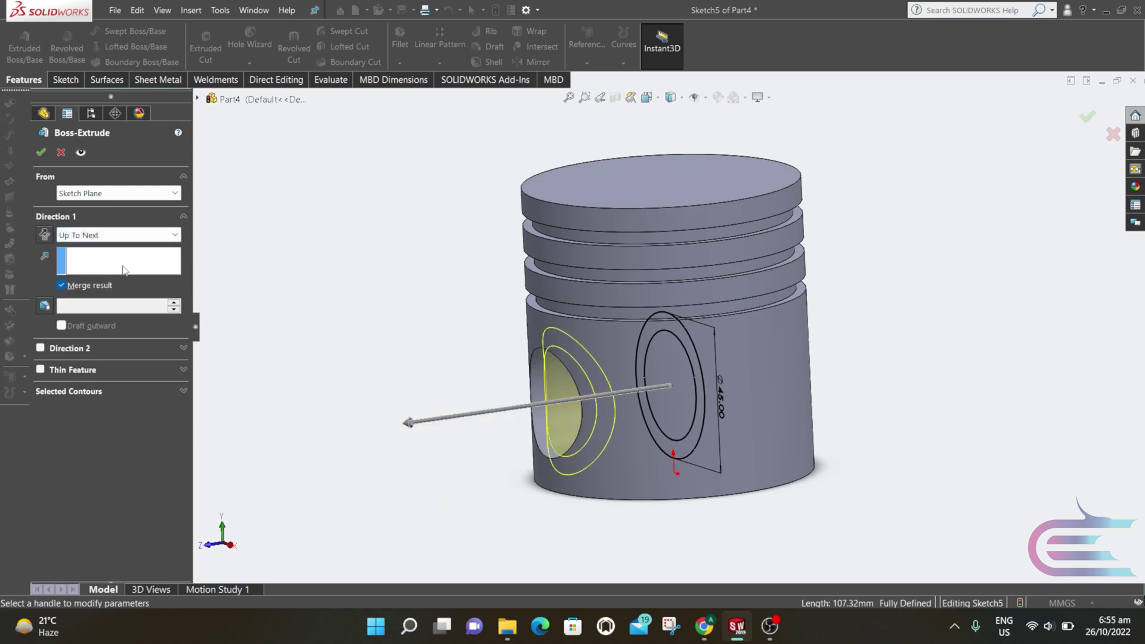
Step: Start the ring extrusion at a 19 mm offset from the sketch plane and complete the pin boss
click(122, 194)
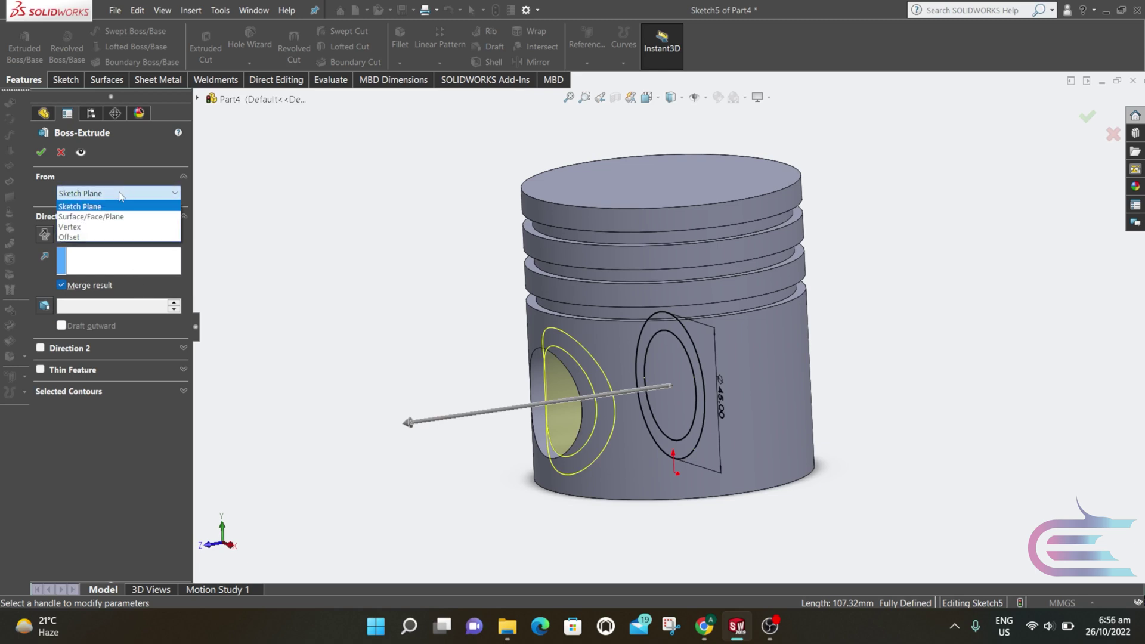
click(104, 237)
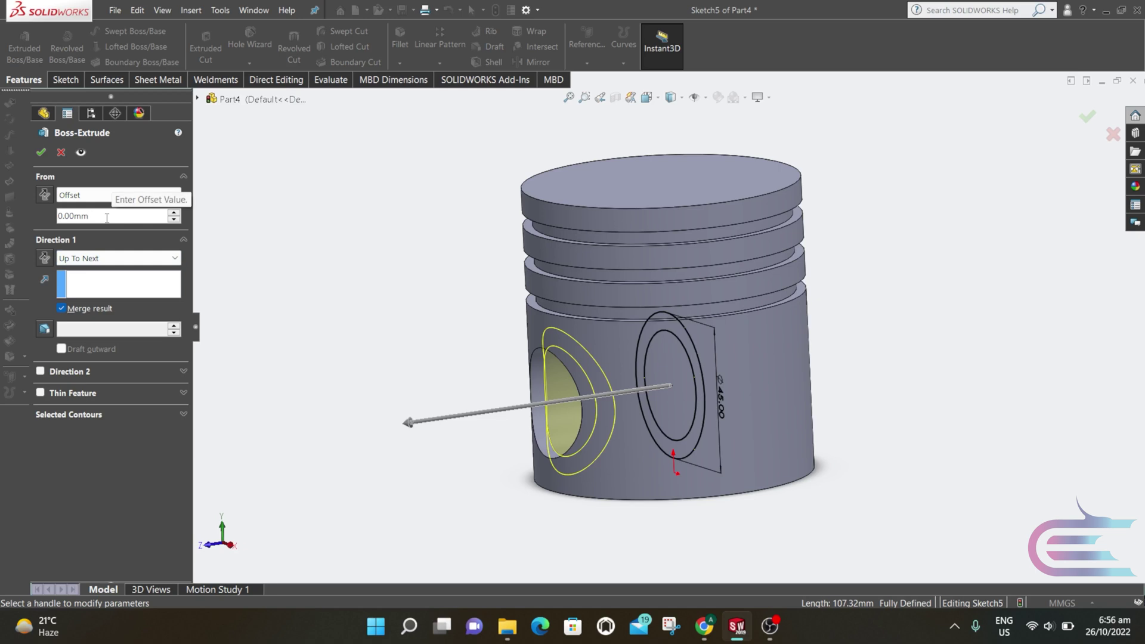
key(BackSpace)
key(BackSpace)
key(BackSpace)
key(BackSpace)
key(BackSpace)
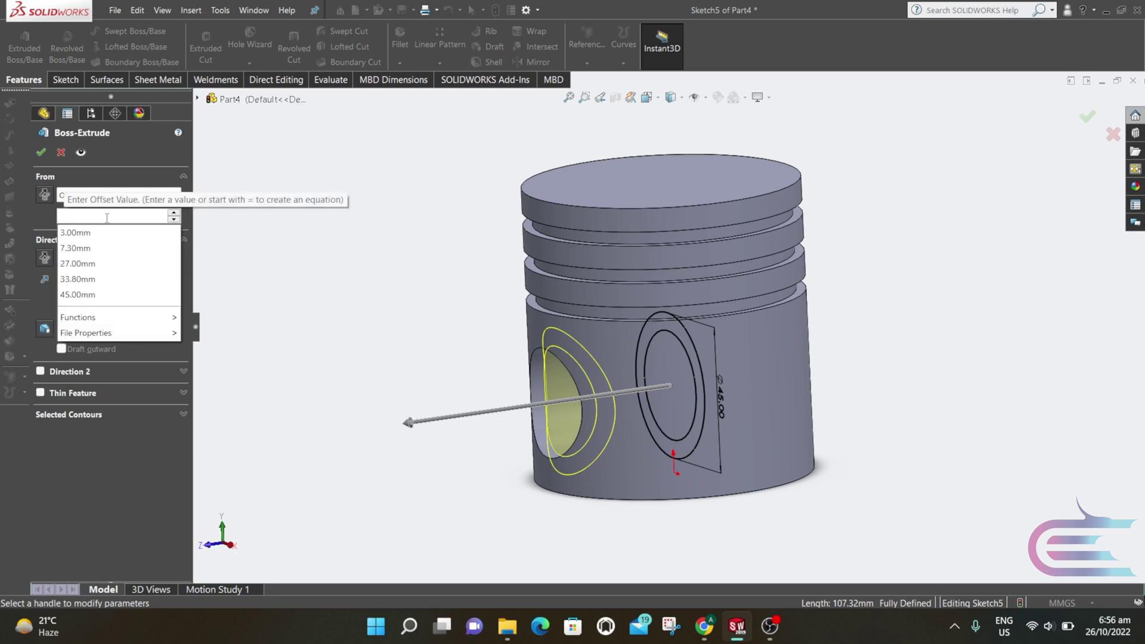
text(19)
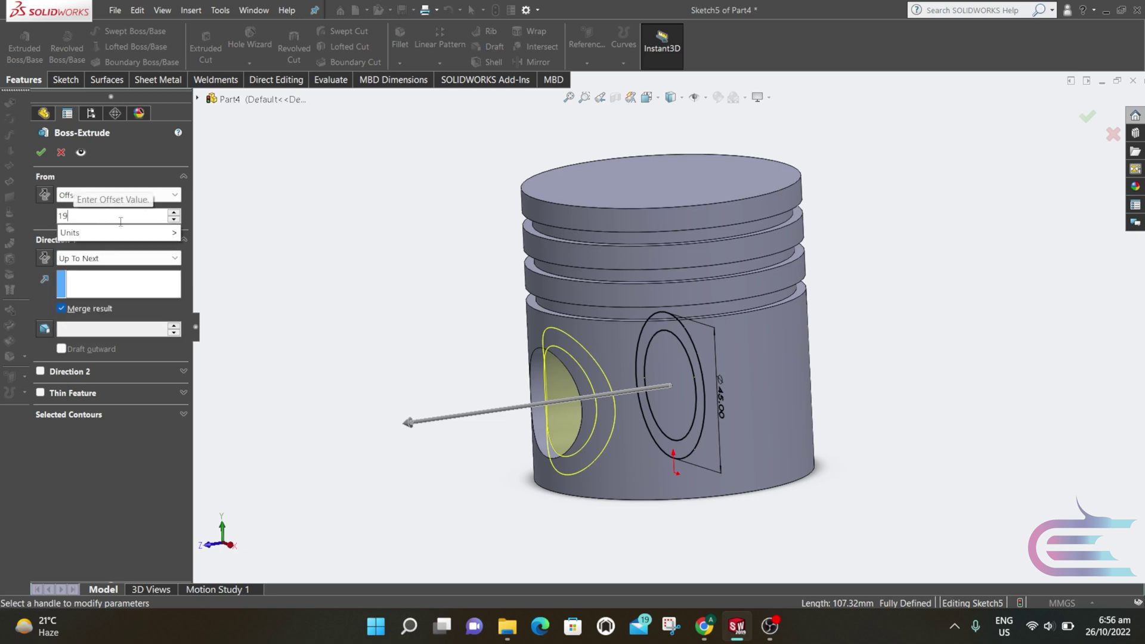
key(Return)
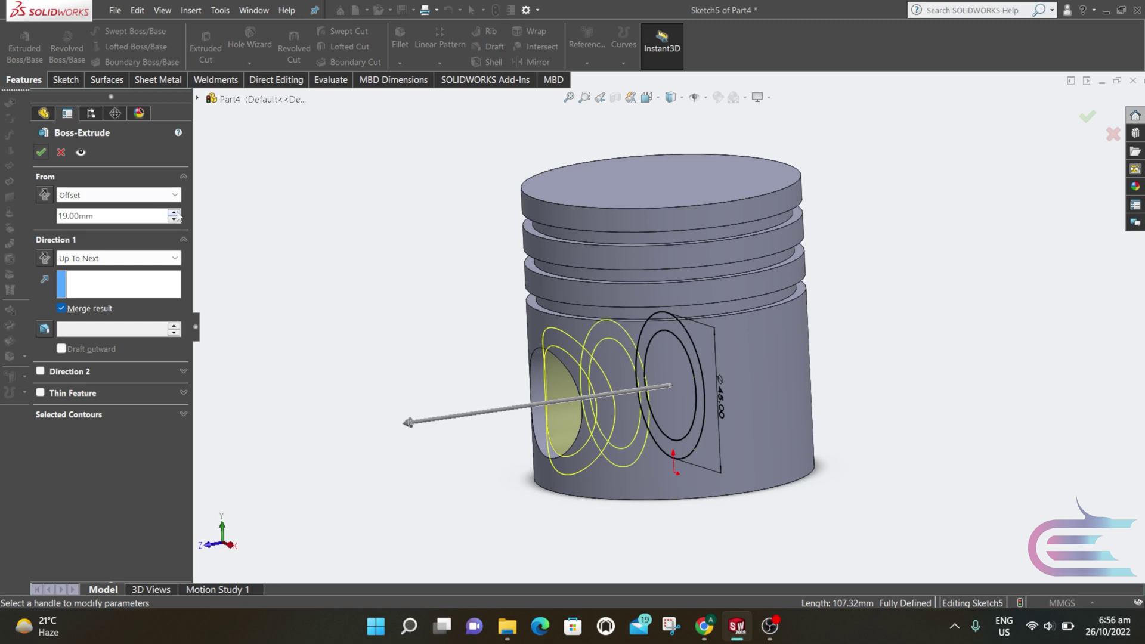
click(40, 153)
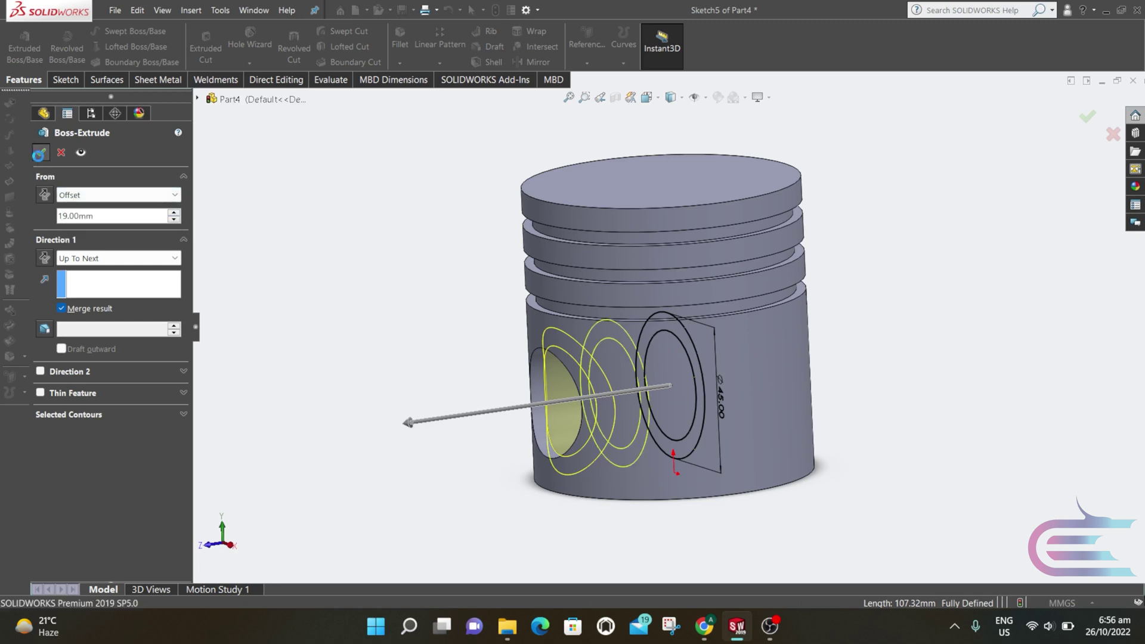
Step: Mirror the extruded pin boss about the Front Plane to the opposite side inside the piston
middle_drag(464, 413, 450, 226)
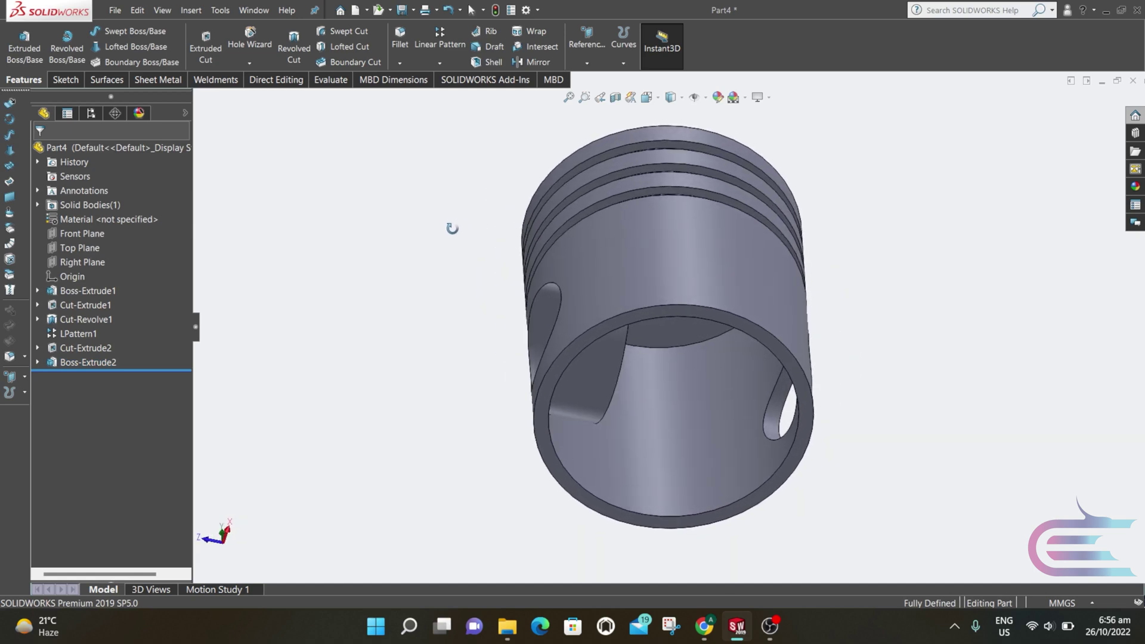
middle_drag(679, 457, 692, 356)
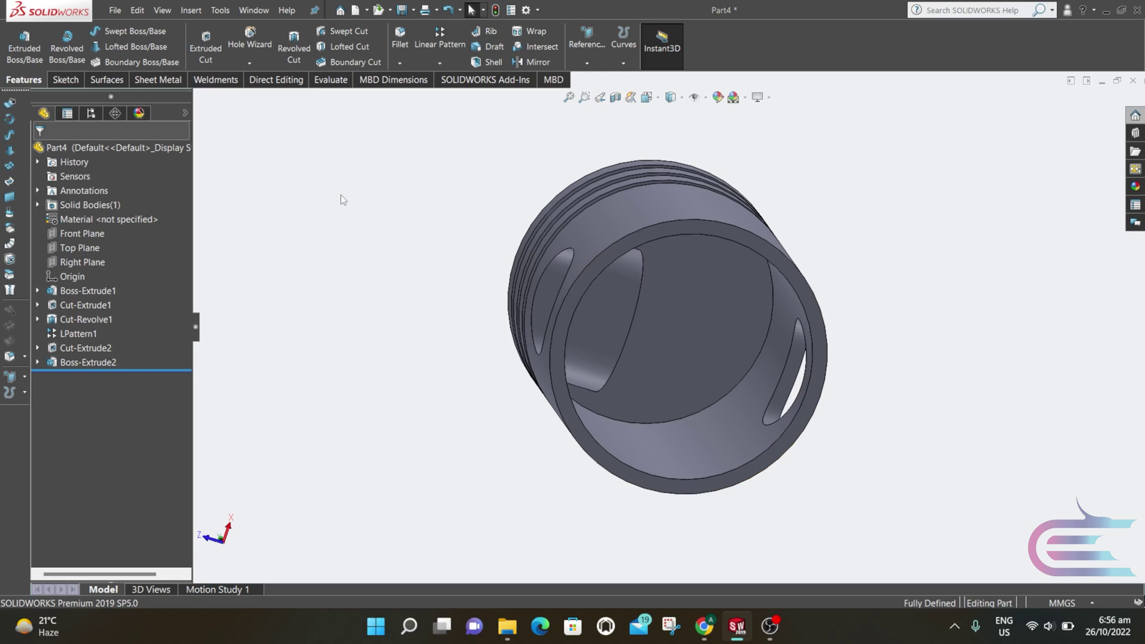
click(527, 65)
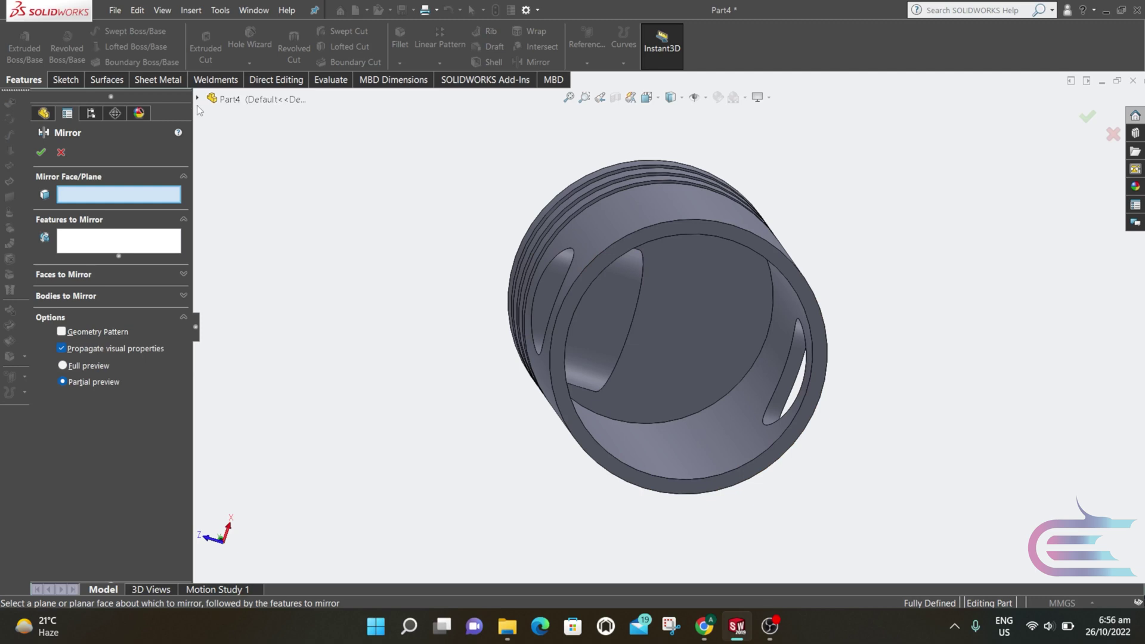
click(198, 99)
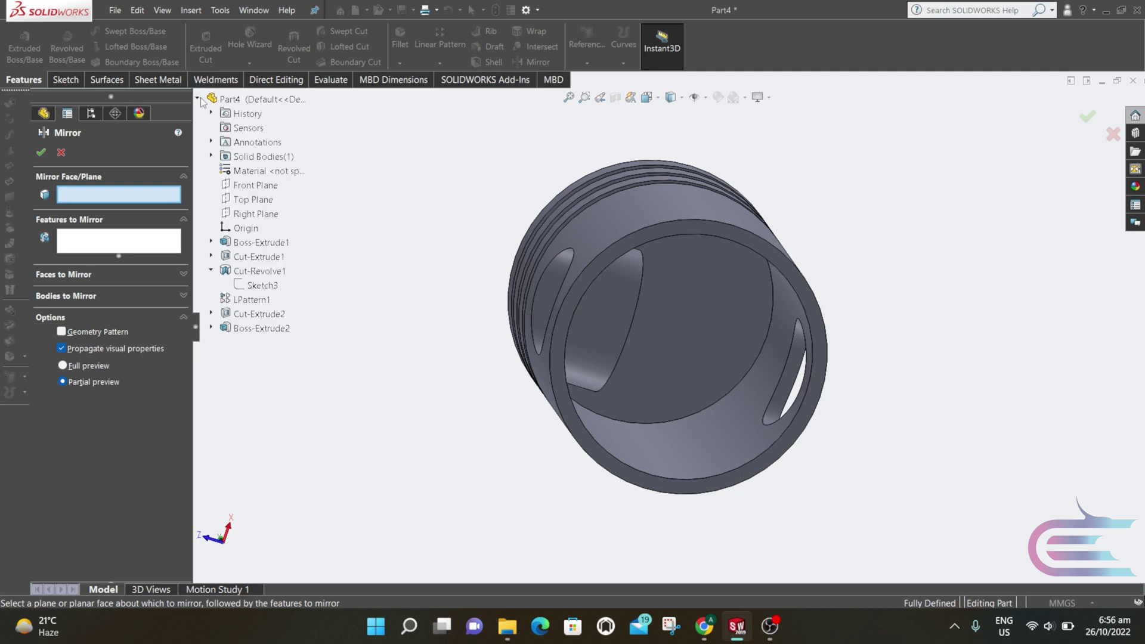
click(243, 189)
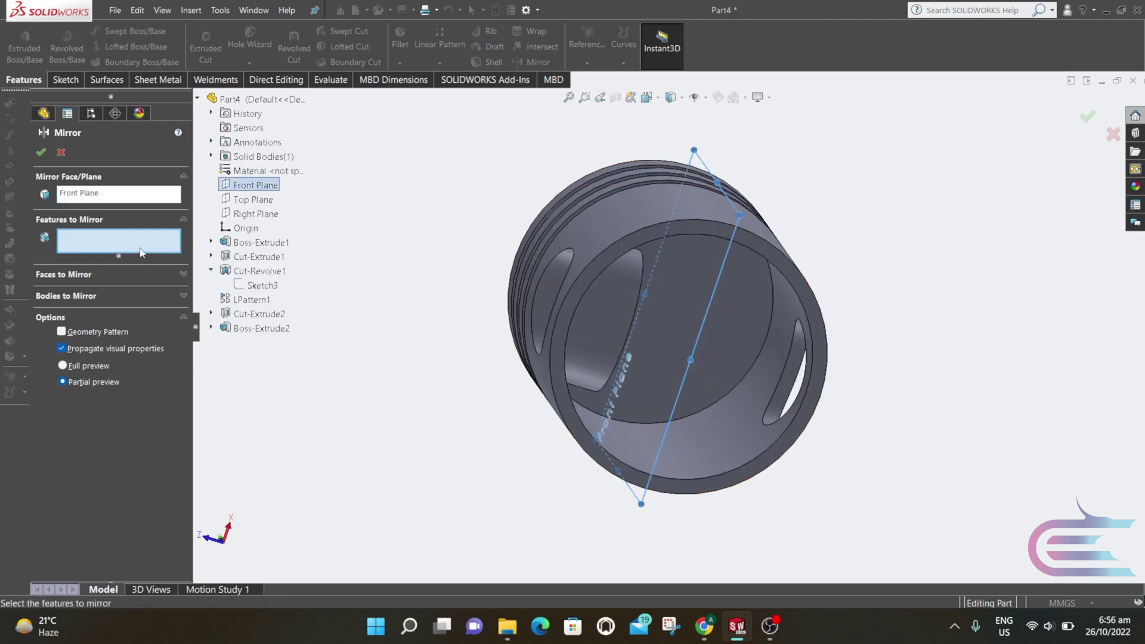
click(606, 319)
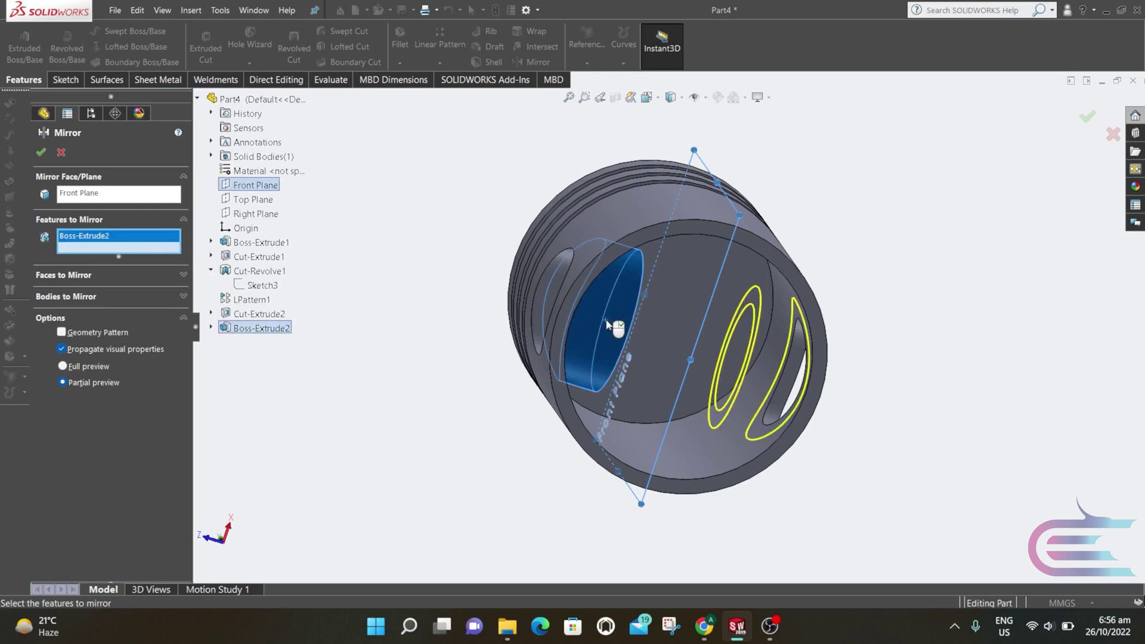
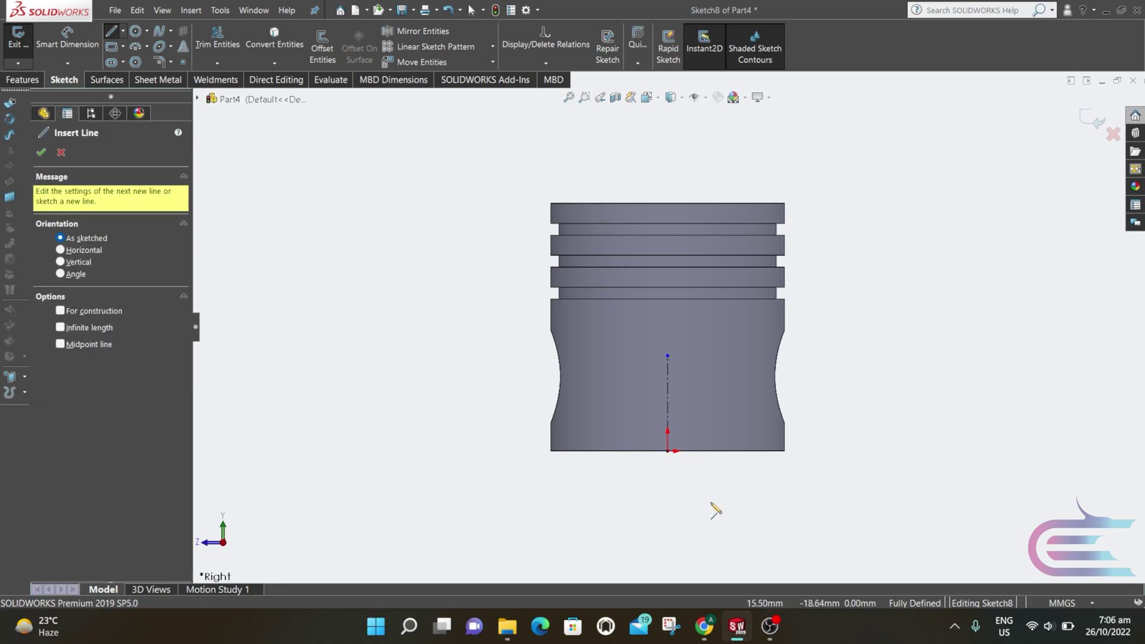
Step: Sketch a vertical line about 21.7 mm long upward from the piston's lower edge, to the left of the centerline
click(642, 464)
click(626, 450)
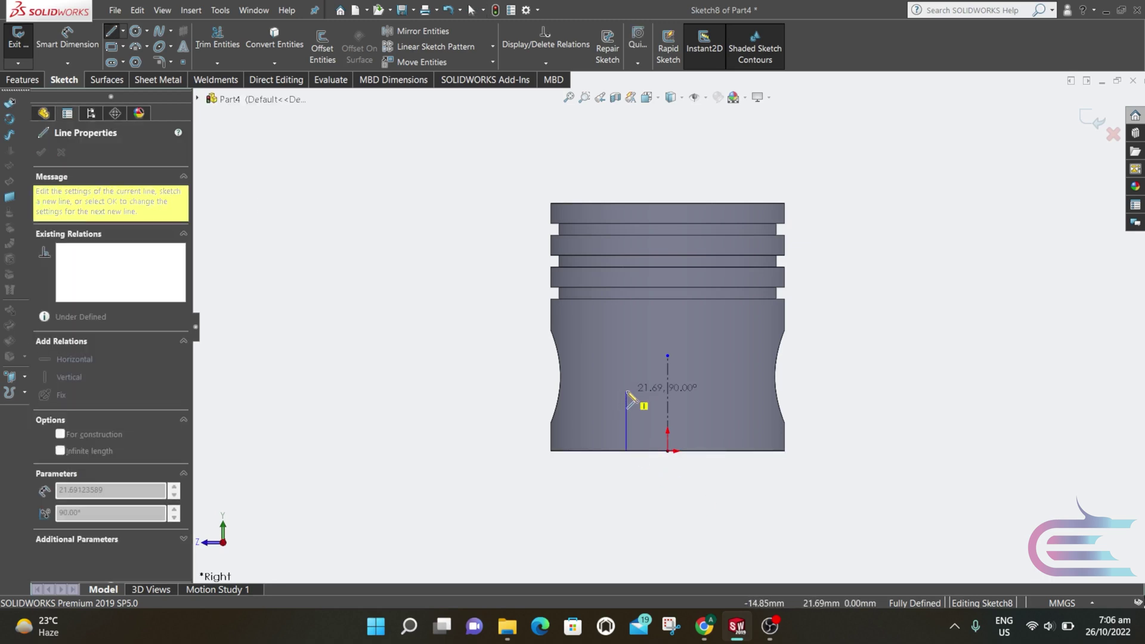
click(627, 392)
key(Escape)
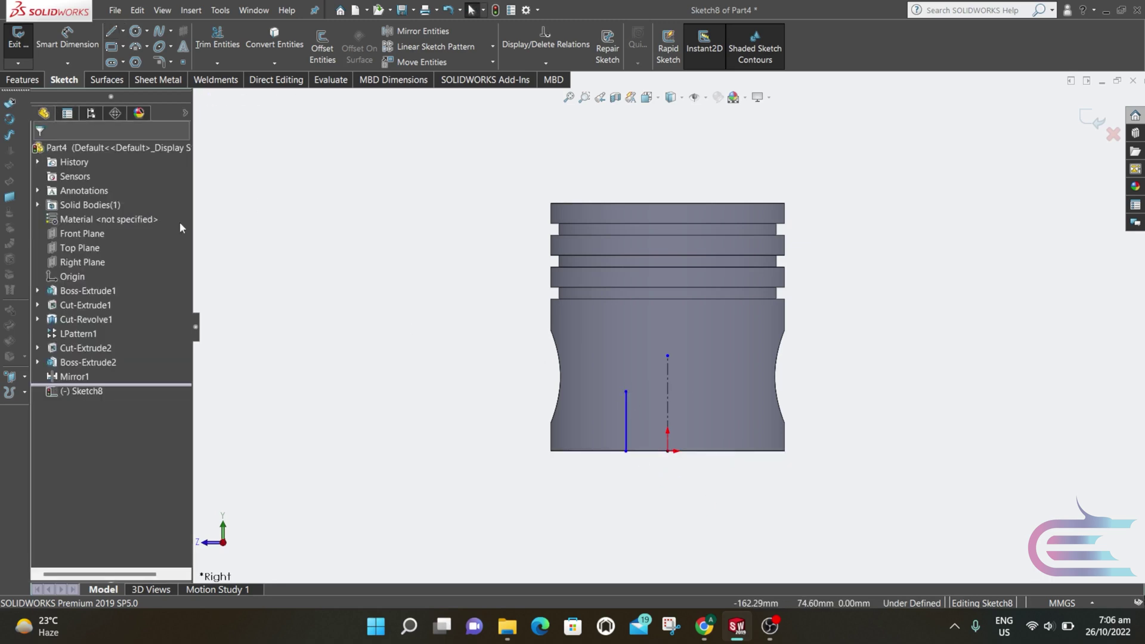
Step: Dimension the vertical line's length and set it to 12 mm
click(76, 58)
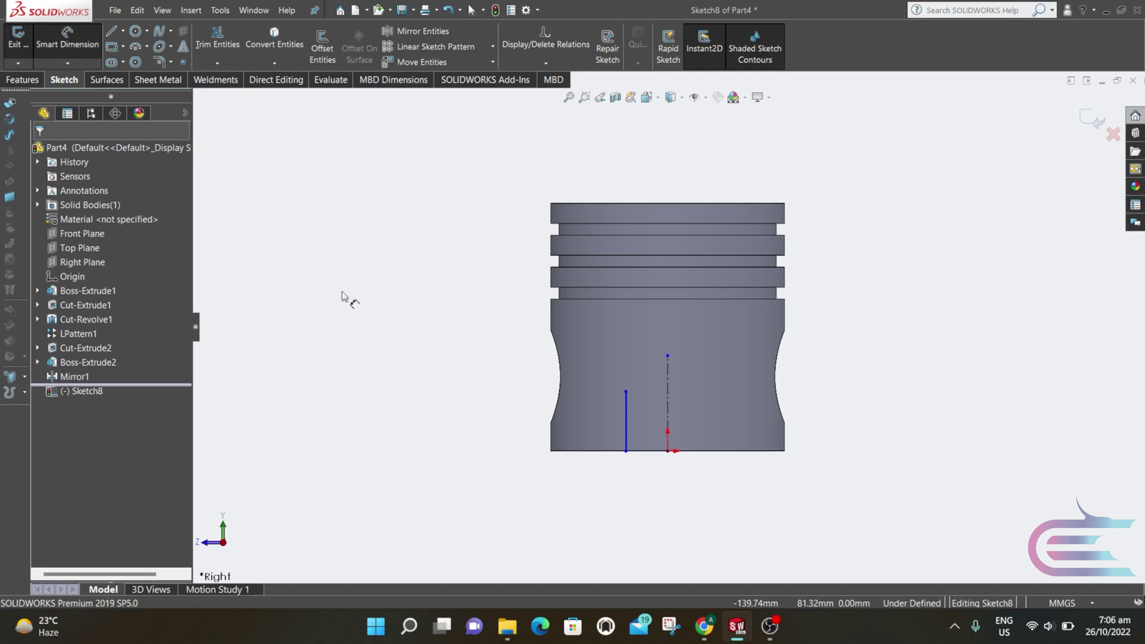
click(626, 417)
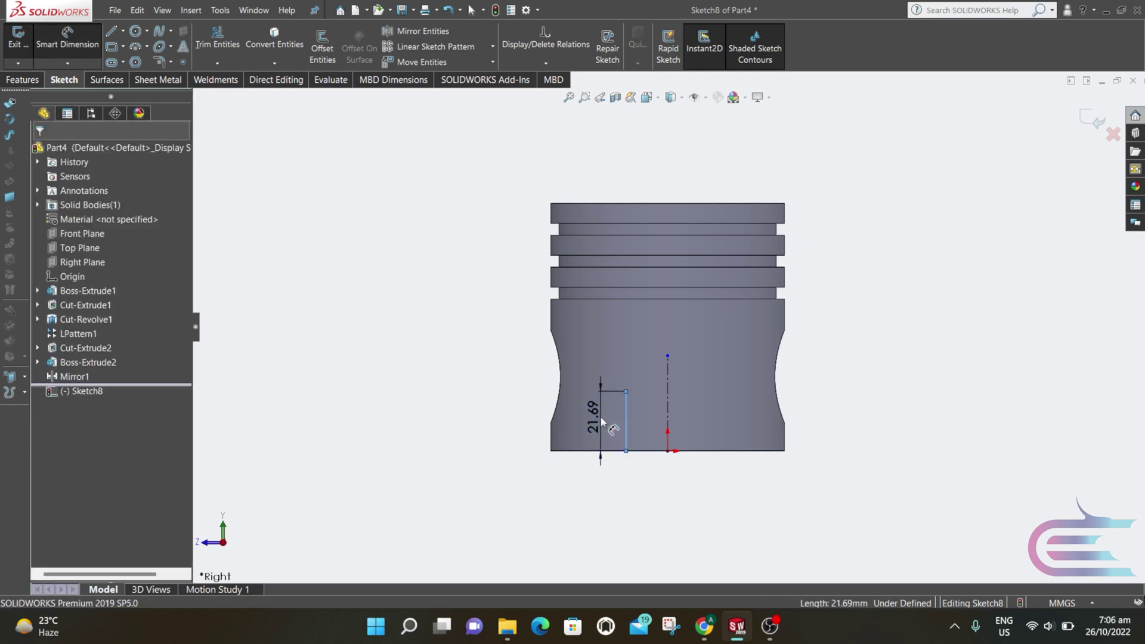
click(602, 421)
text(12)
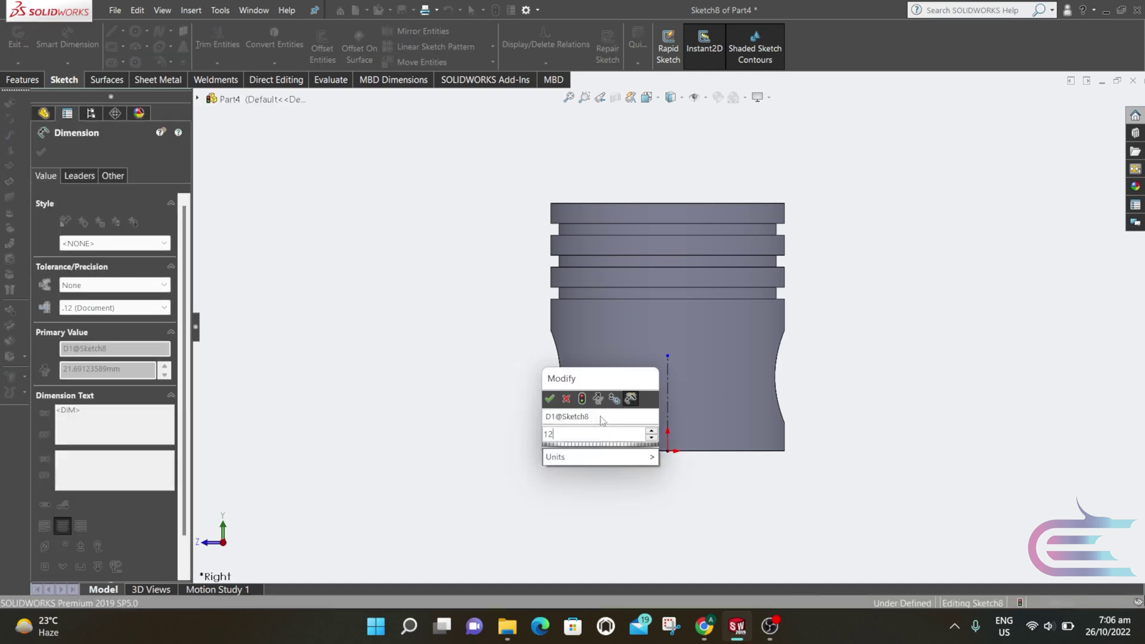
click(549, 399)
Step: Dimension the distance between the vertical line and the centerline and set it to 25 mm
click(626, 441)
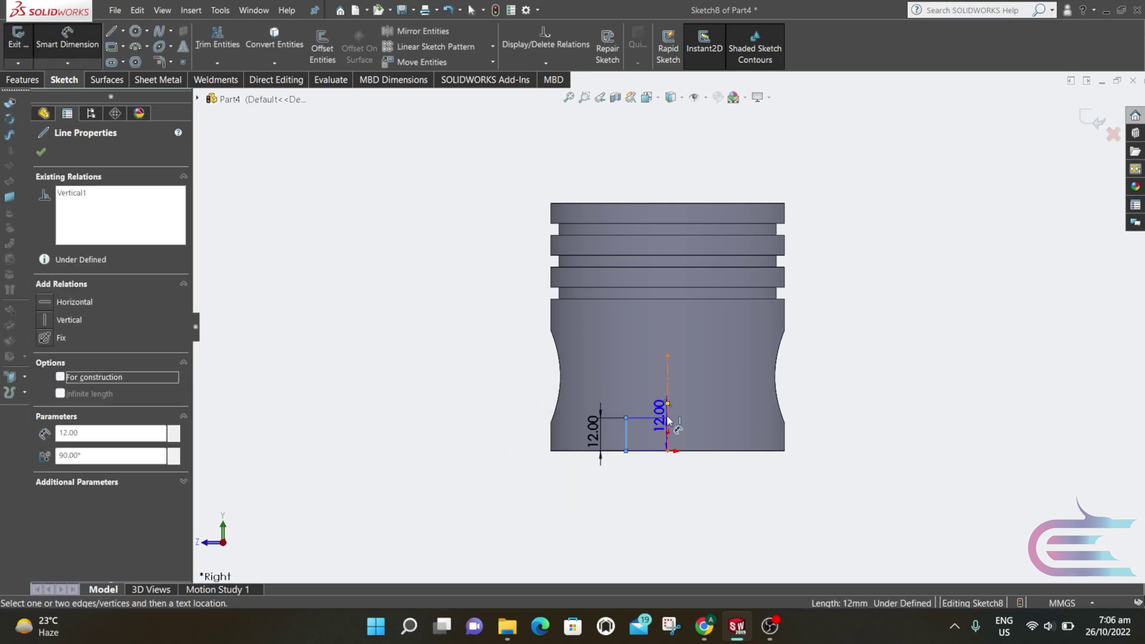
click(668, 382)
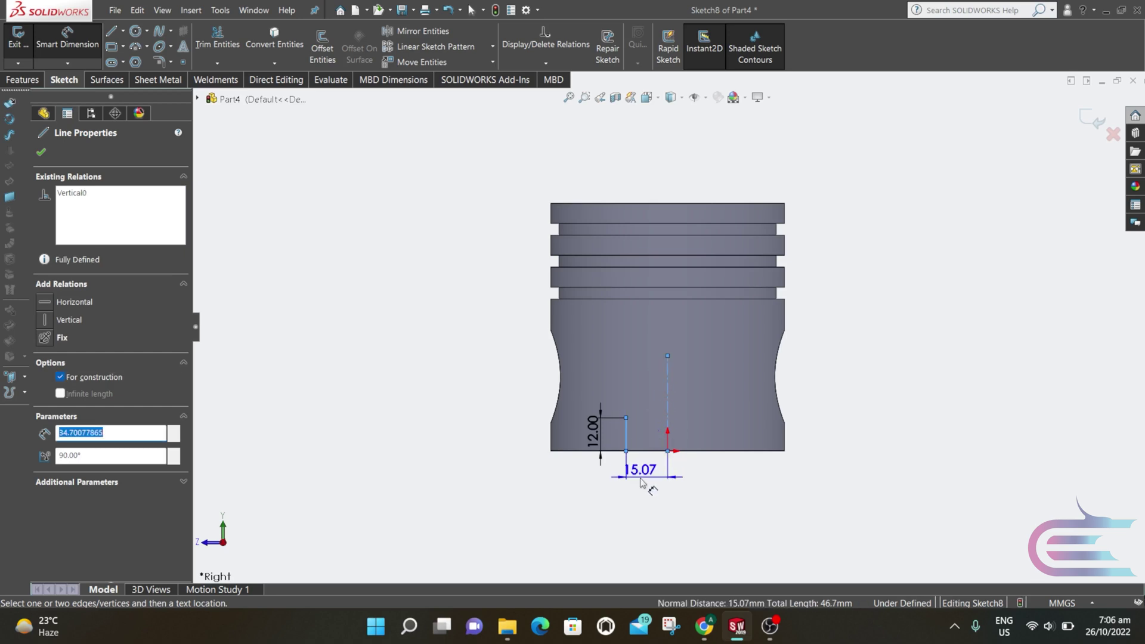
click(645, 482)
text(25)
click(595, 460)
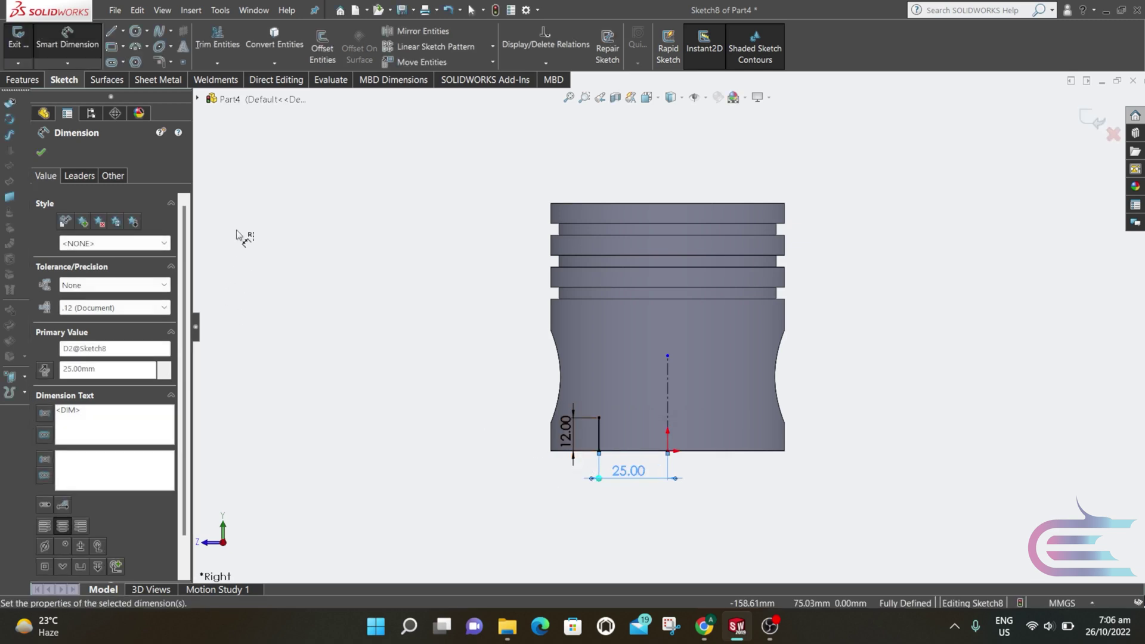
Step: Mirror the 12 mm vertical line about the sketch centerline, keeping the original as a copy
click(421, 33)
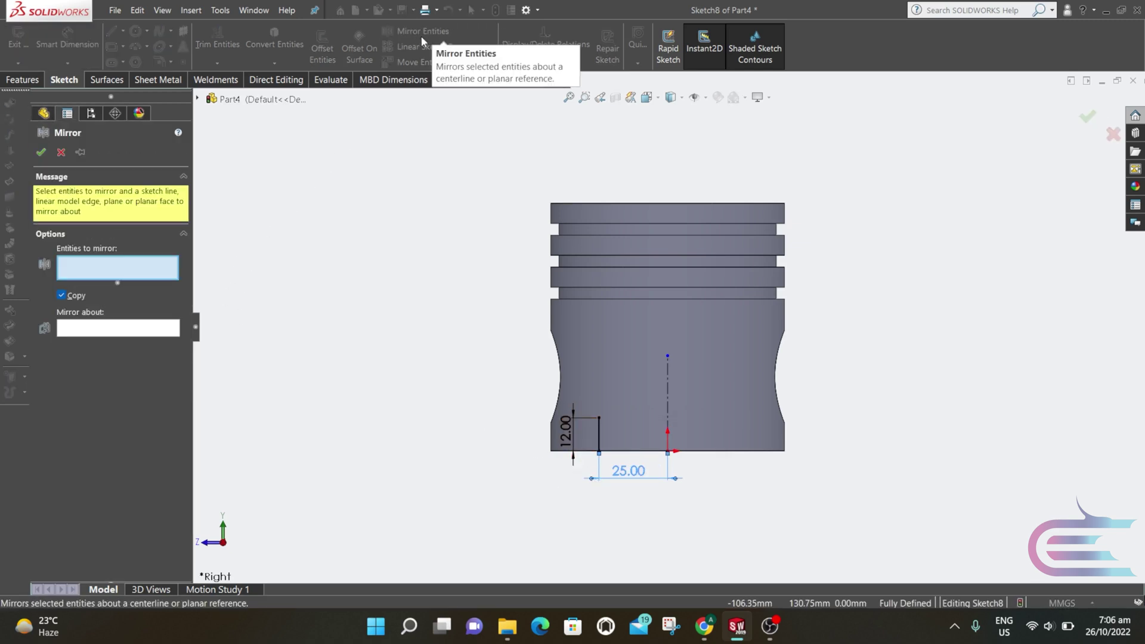
click(599, 436)
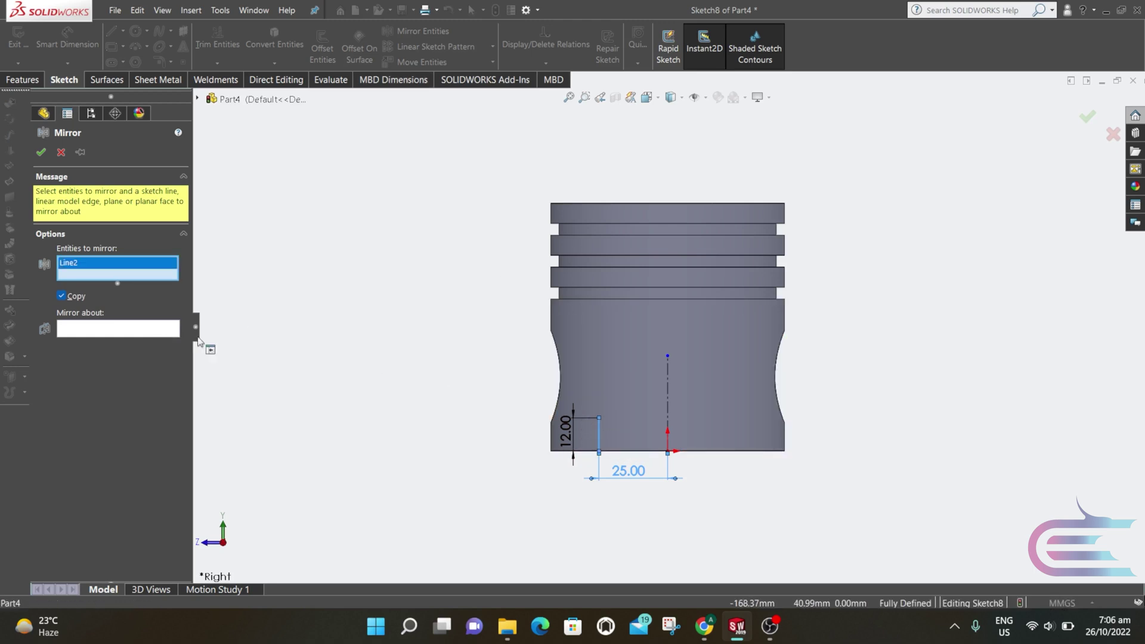
click(171, 335)
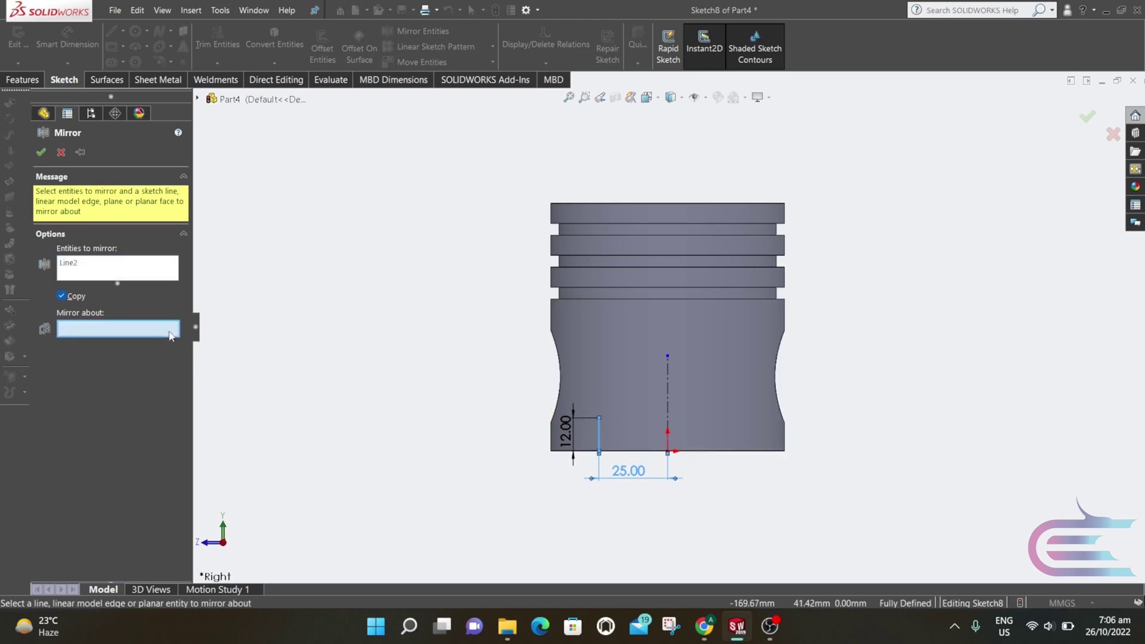
click(668, 396)
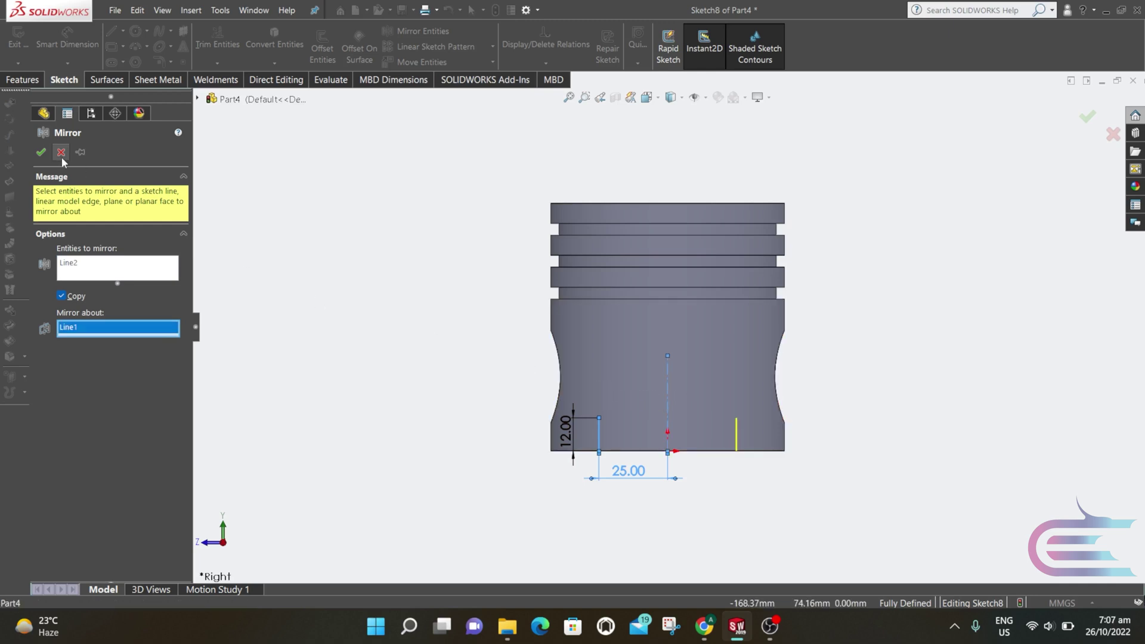
click(41, 153)
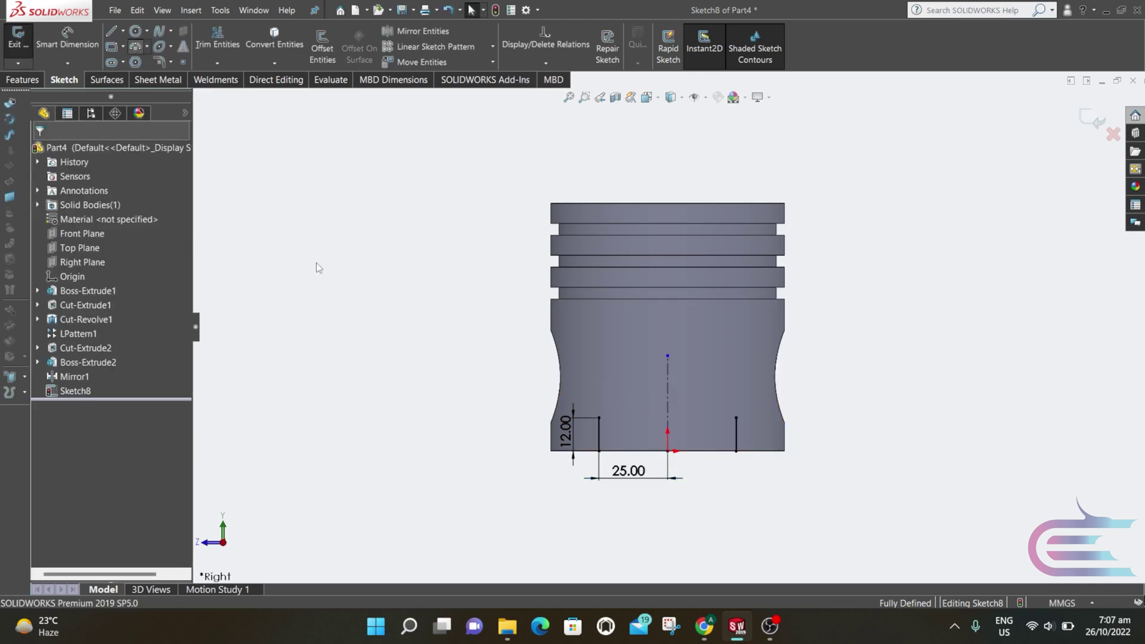
Step: Draw a 3-point arc of about 29.5 mm radius joining the upper ends of the two vertical lines, bulging upward
click(136, 46)
click(600, 419)
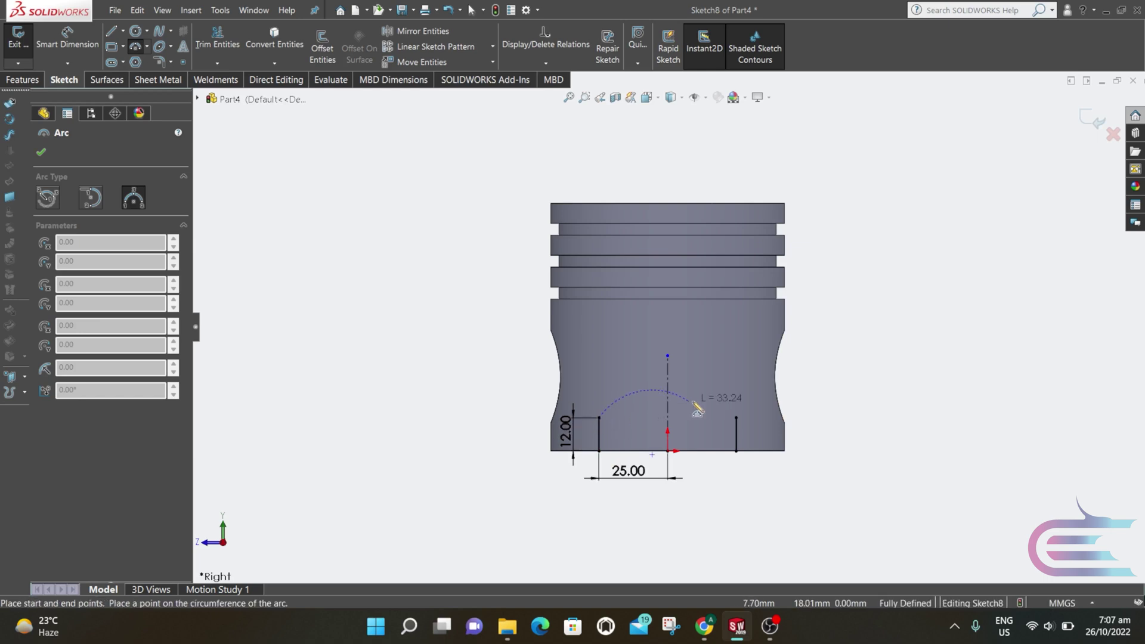
click(736, 418)
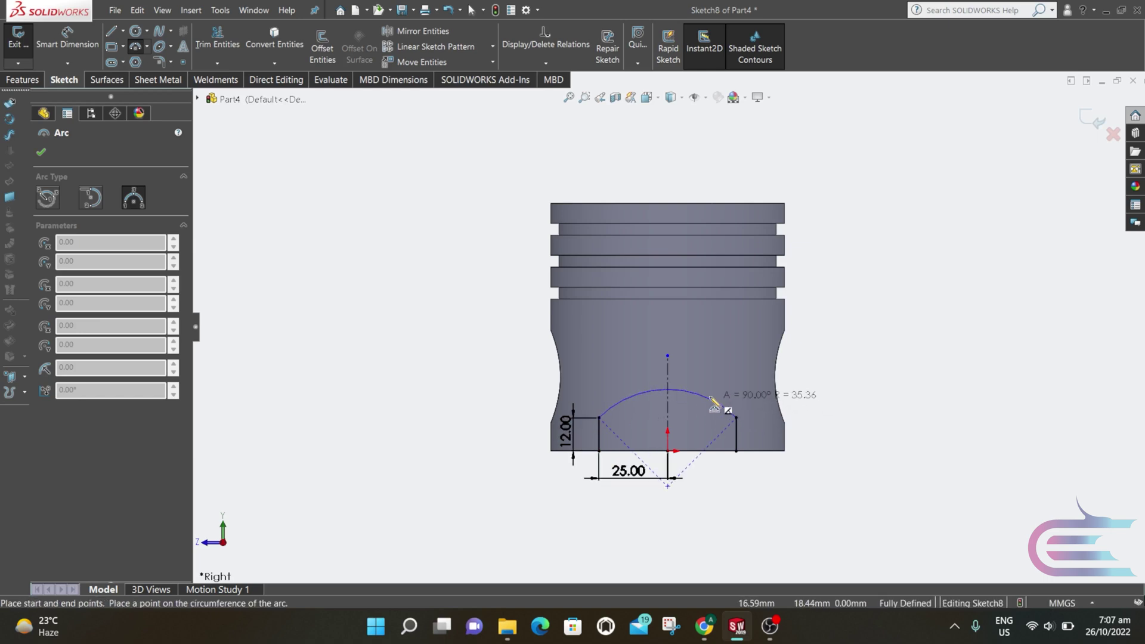
click(708, 396)
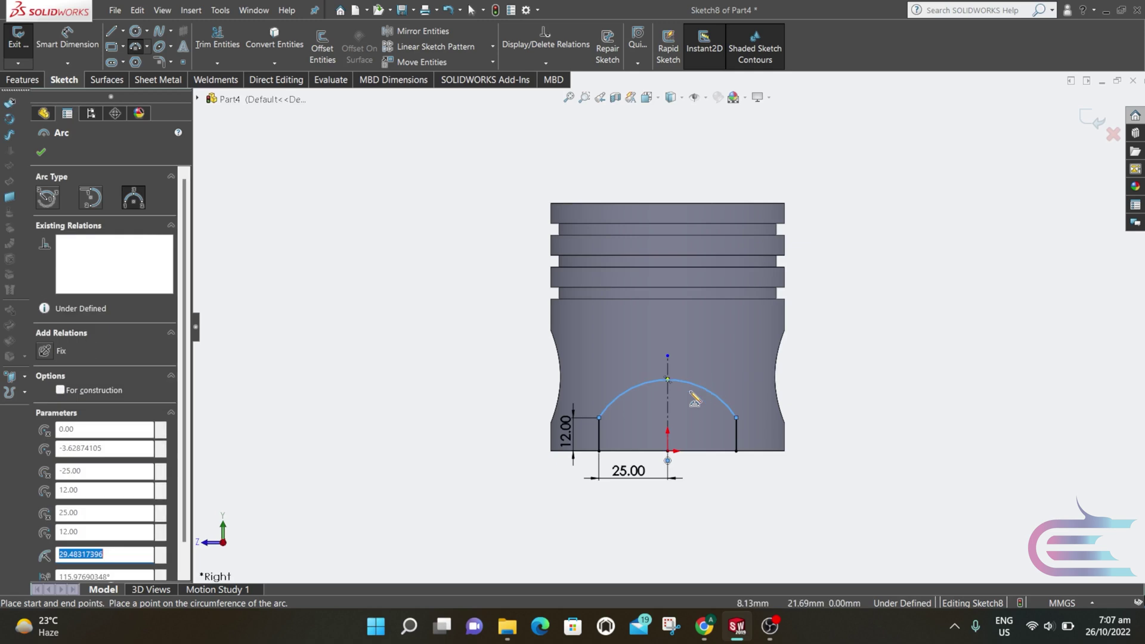
key(Escape)
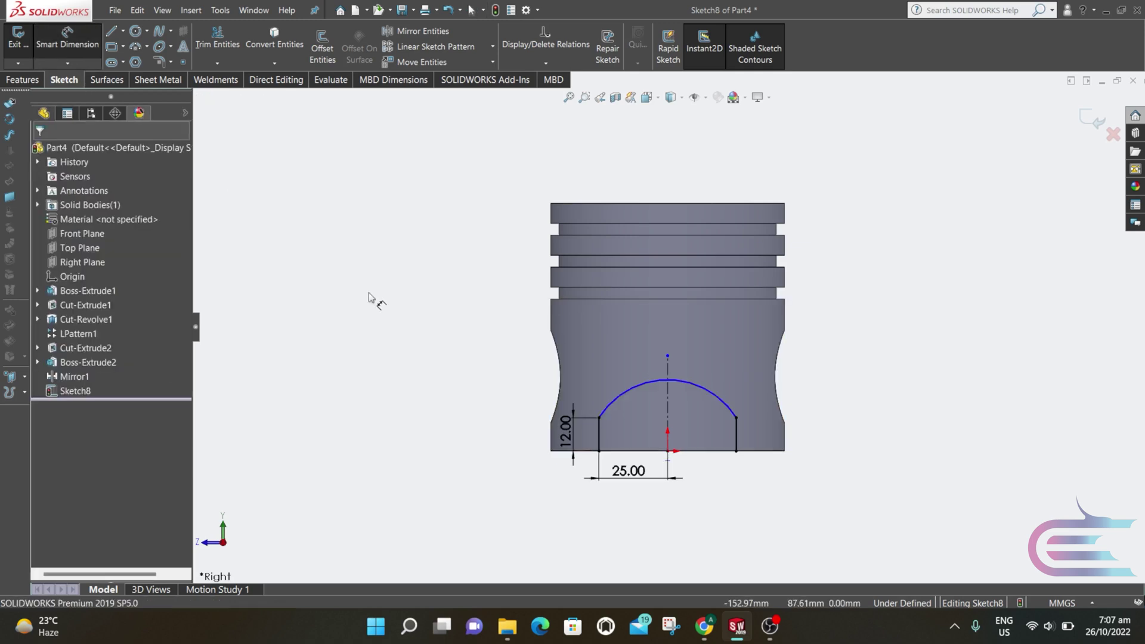
Step: Dimension the arc's radius and set it to 40 mm
click(713, 399)
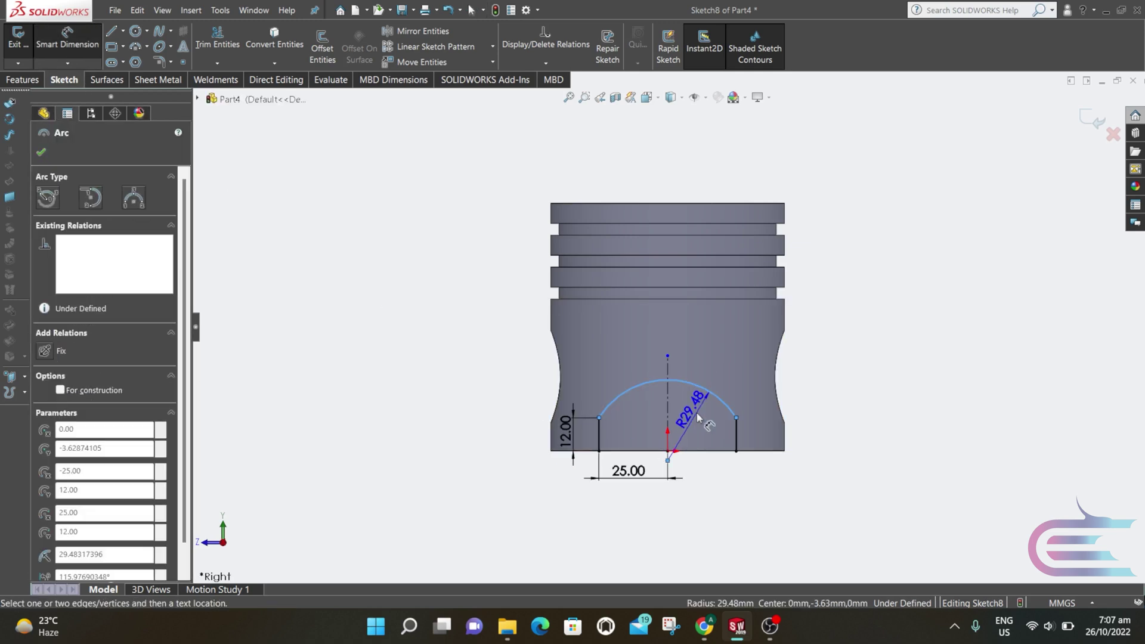
click(696, 413)
text(4)
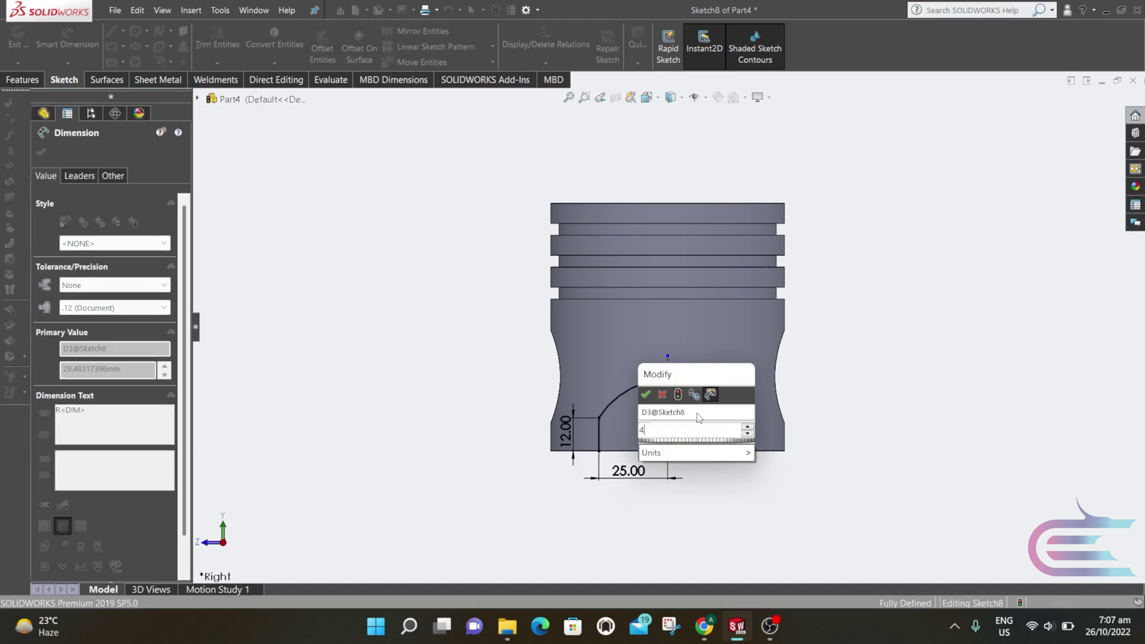
text(0)
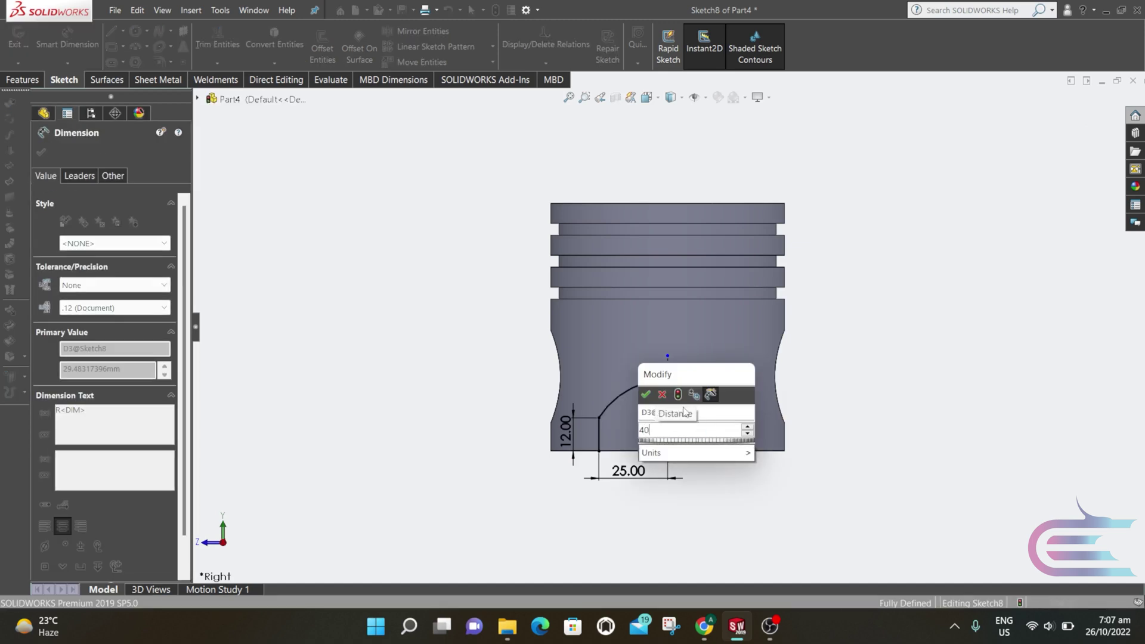
click(646, 394)
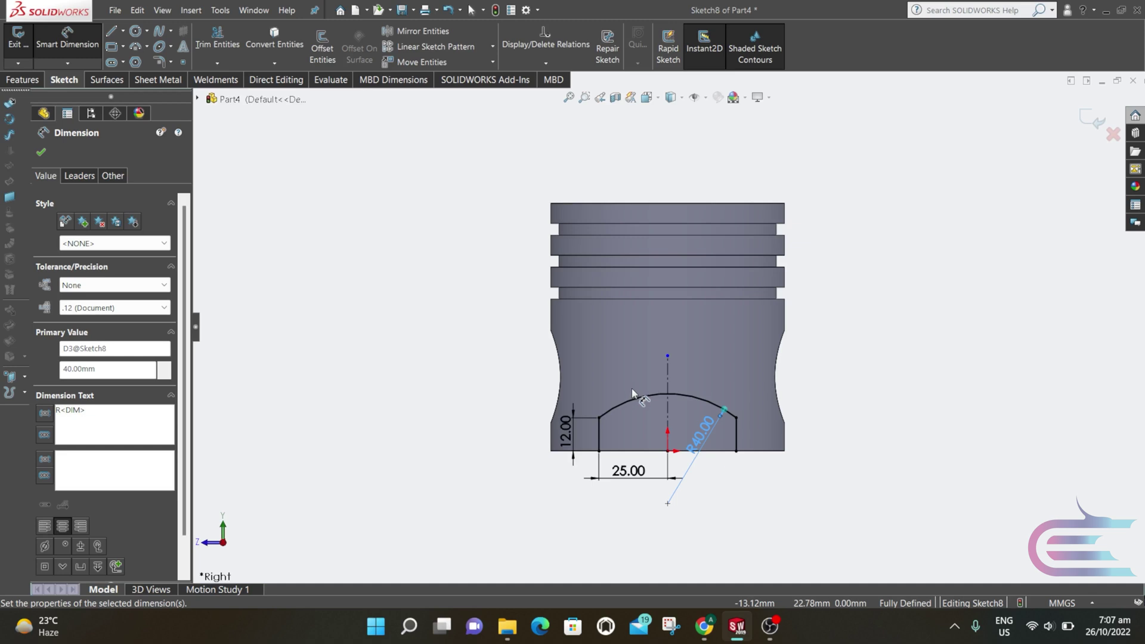
click(41, 153)
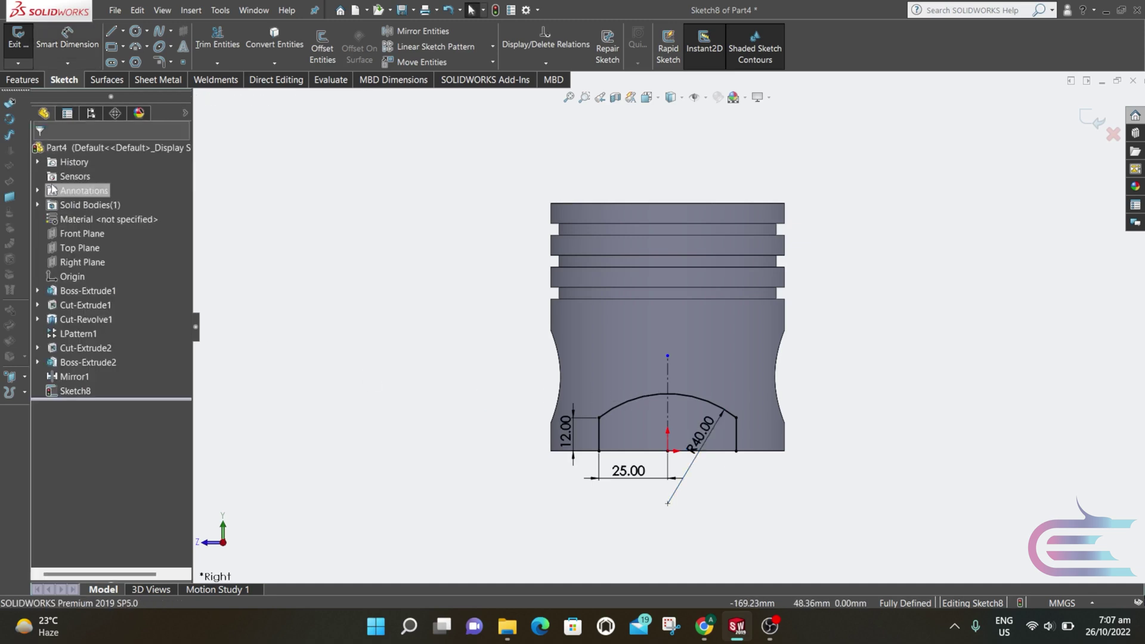
Step: Close the arched profile with a 50 mm horizontal line joining the lower ends of the two vertical lines
click(111, 32)
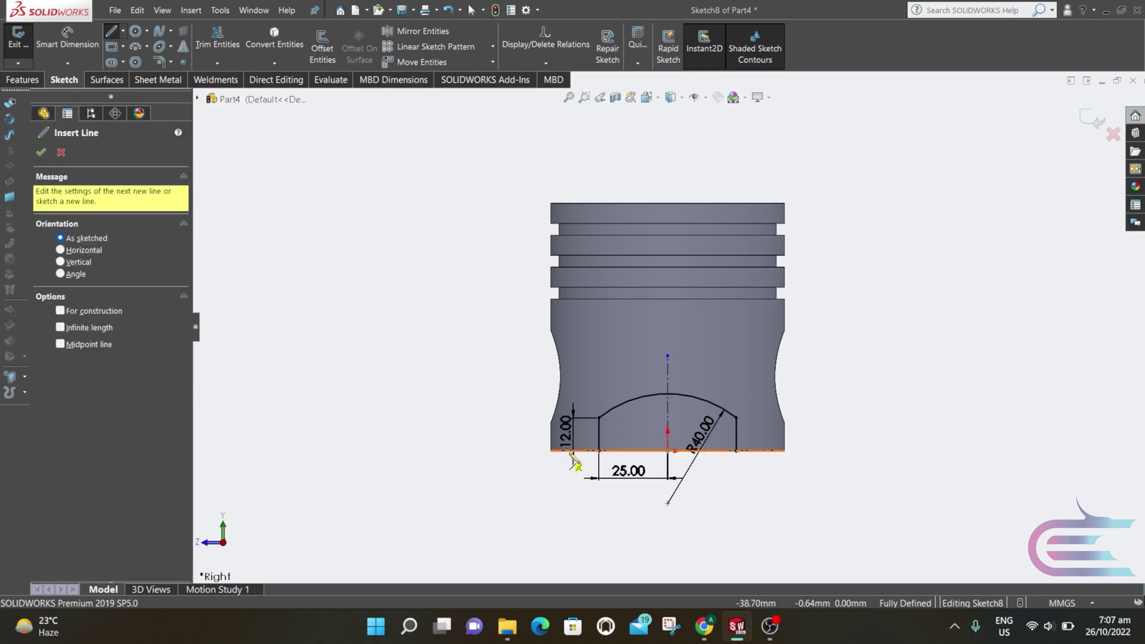
click(600, 452)
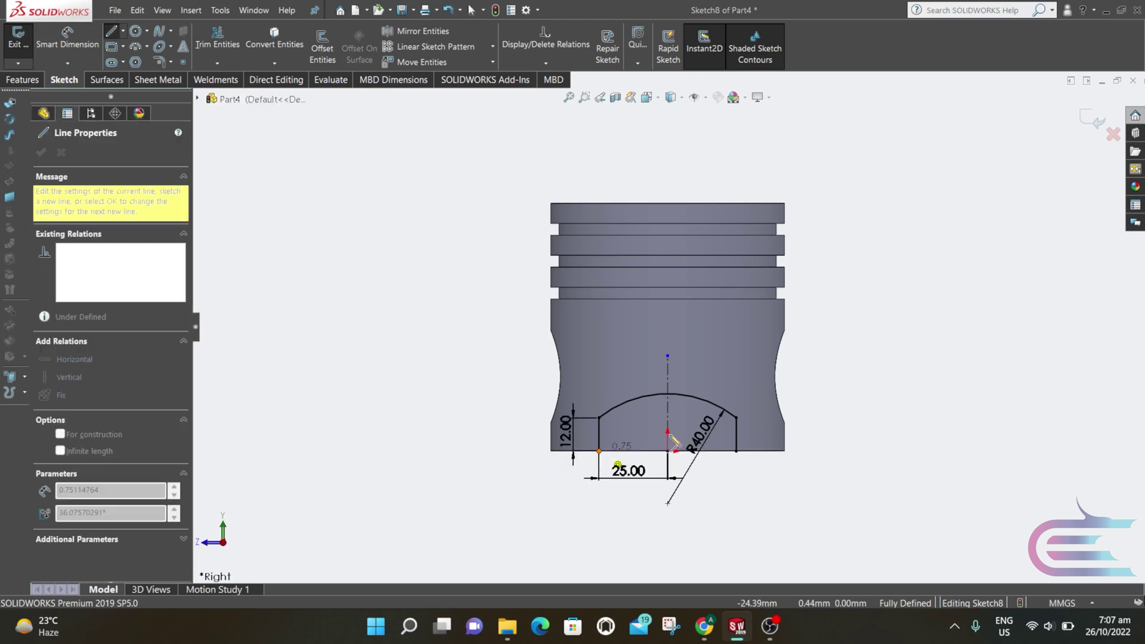
click(737, 451)
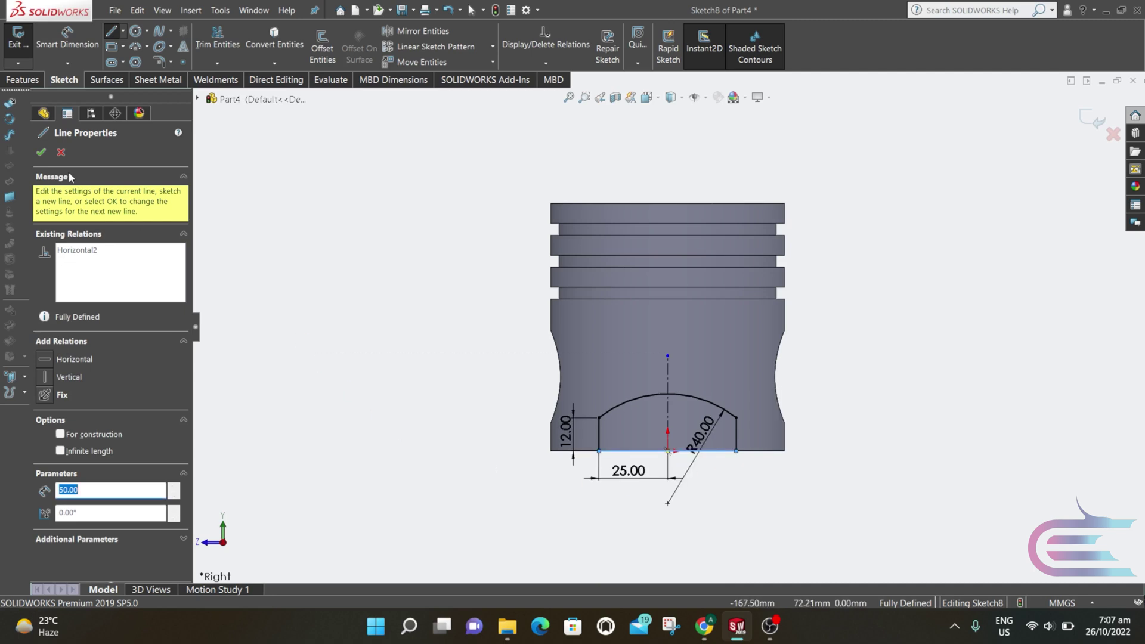
click(43, 155)
click(44, 154)
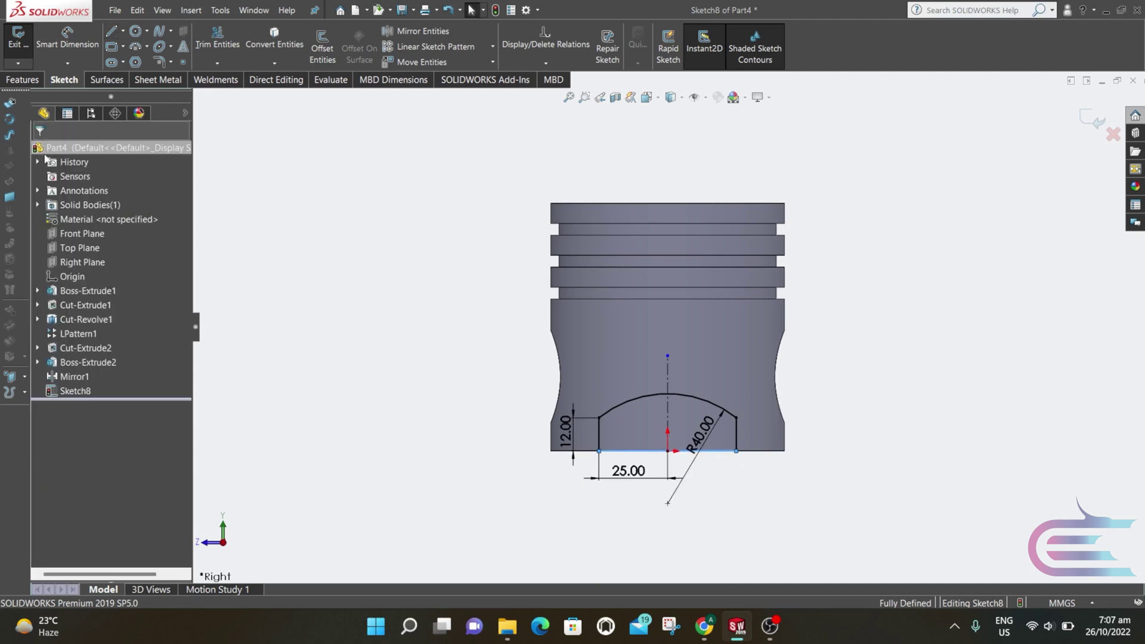
Step: Start an extruded cut from the arched profile and make it begin at an offset from the sketch plane
middle_drag(392, 351, 394, 248)
click(23, 79)
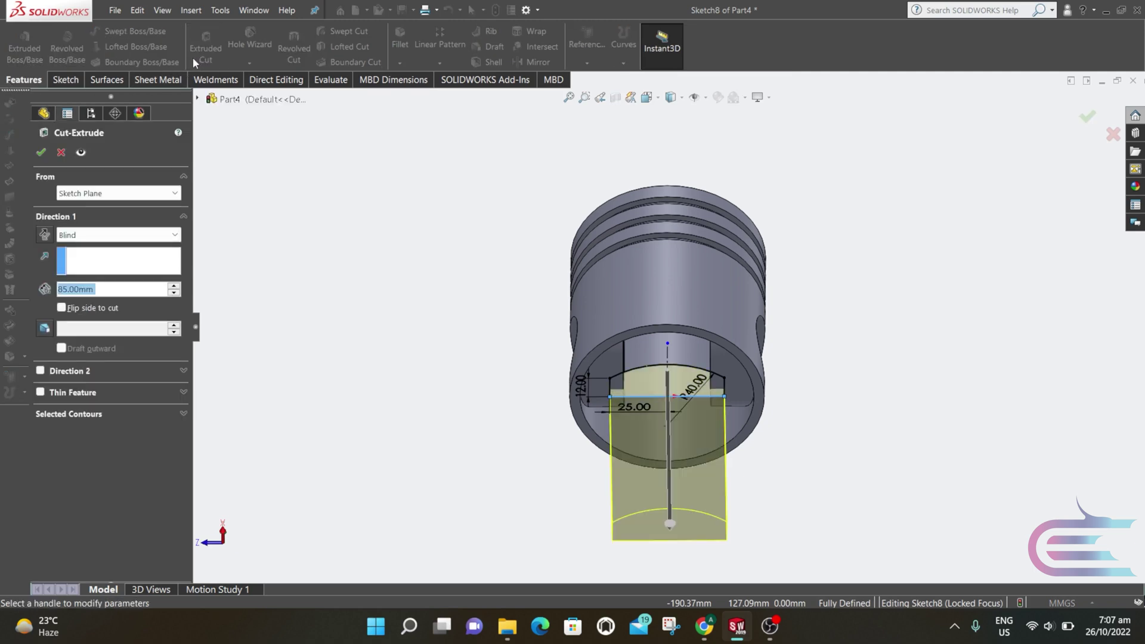
middle_drag(462, 317, 458, 193)
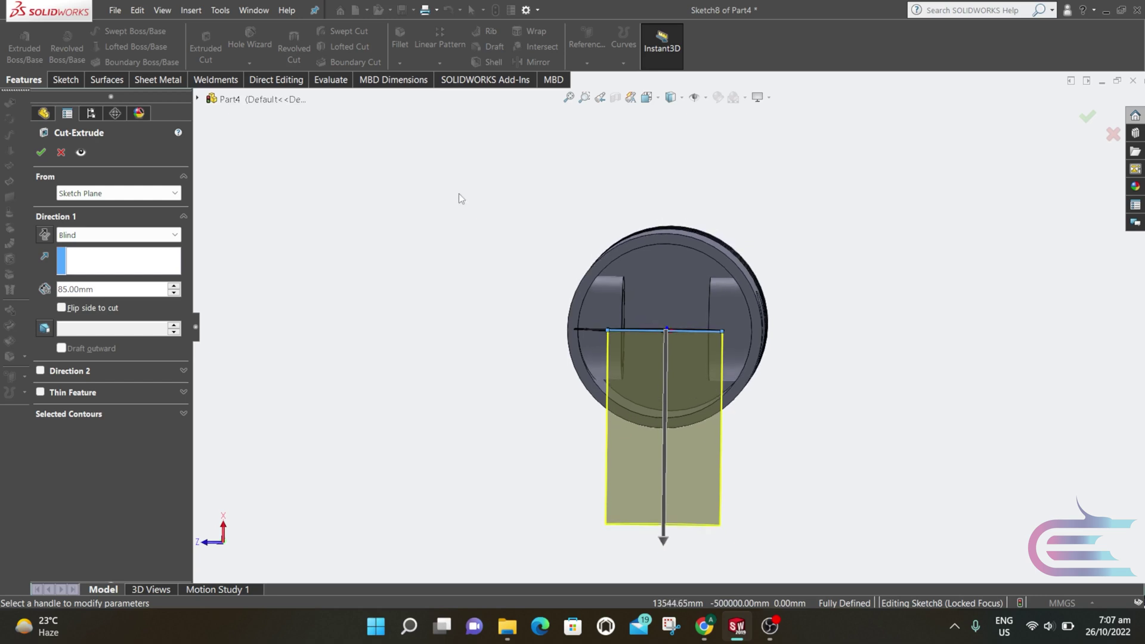
click(120, 193)
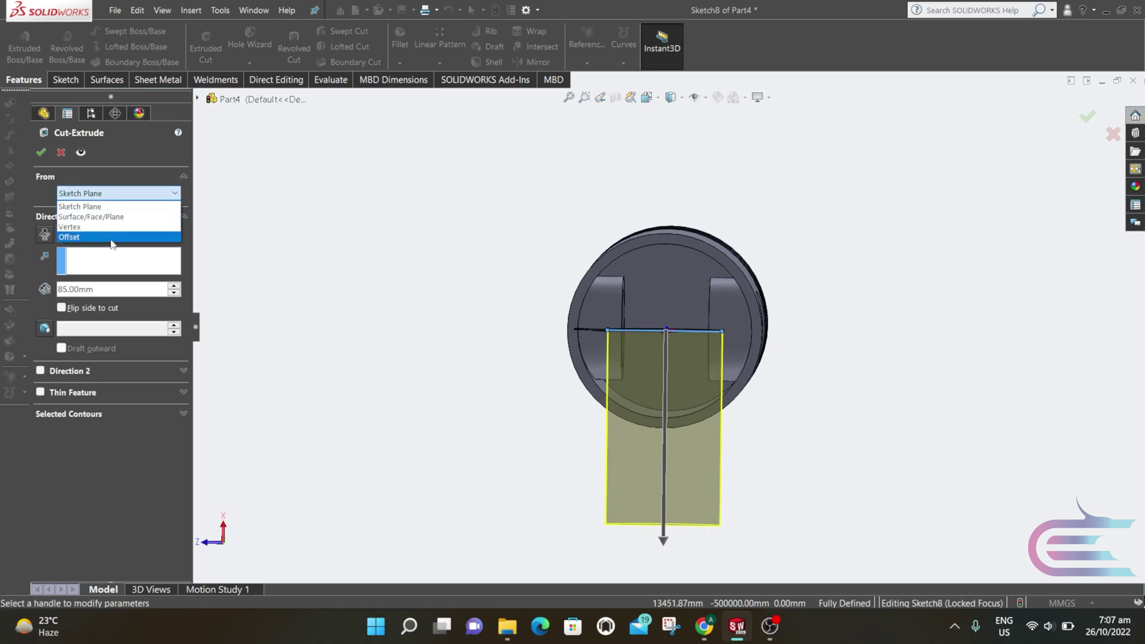
click(113, 236)
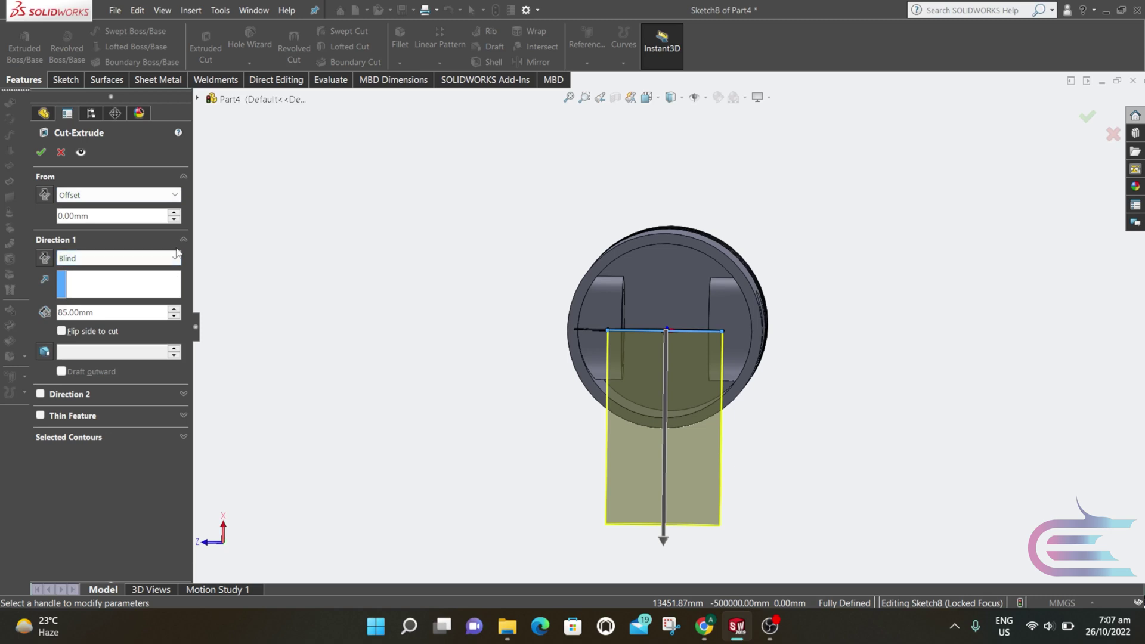
Step: Set the cut's start offset to 10 mm and reverse the cut direction
click(179, 214)
click(178, 214)
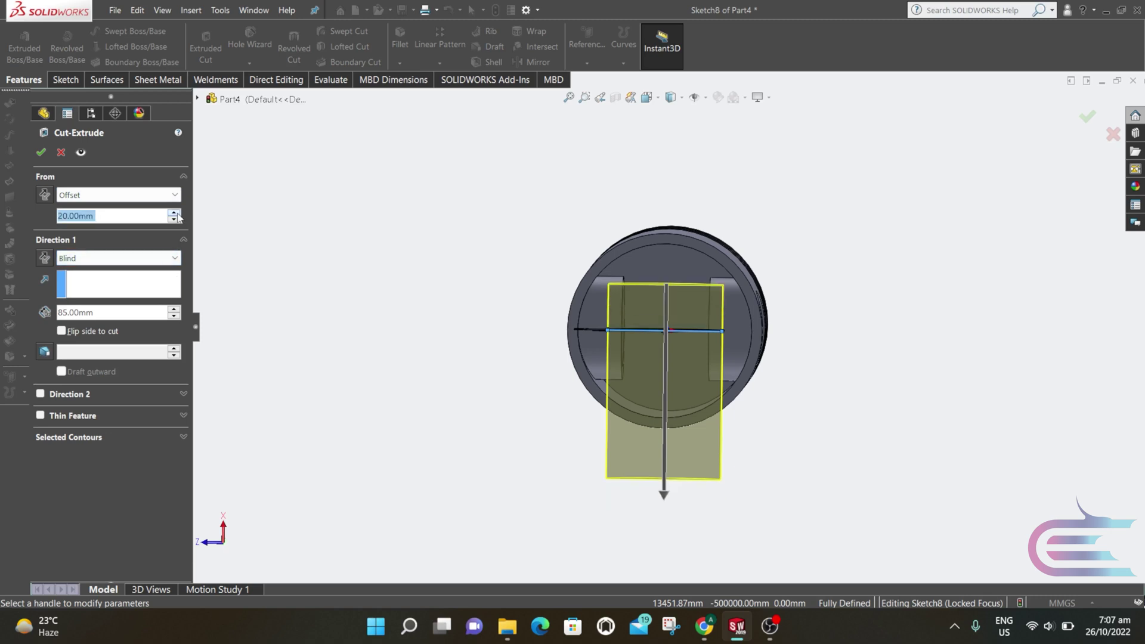
click(179, 213)
click(175, 220)
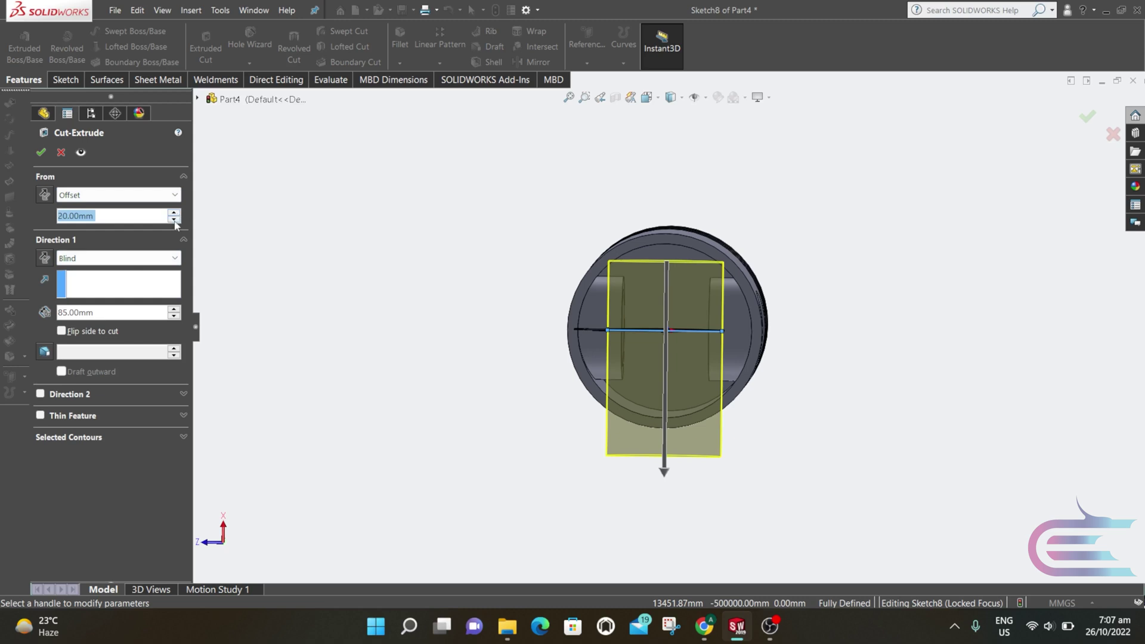
click(175, 220)
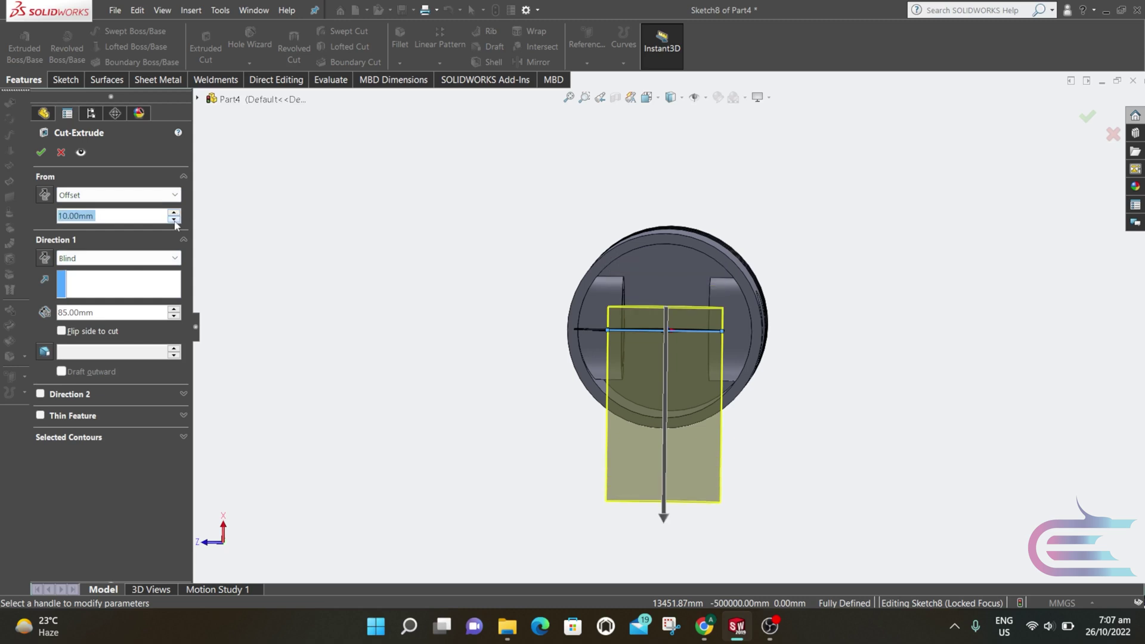
click(44, 258)
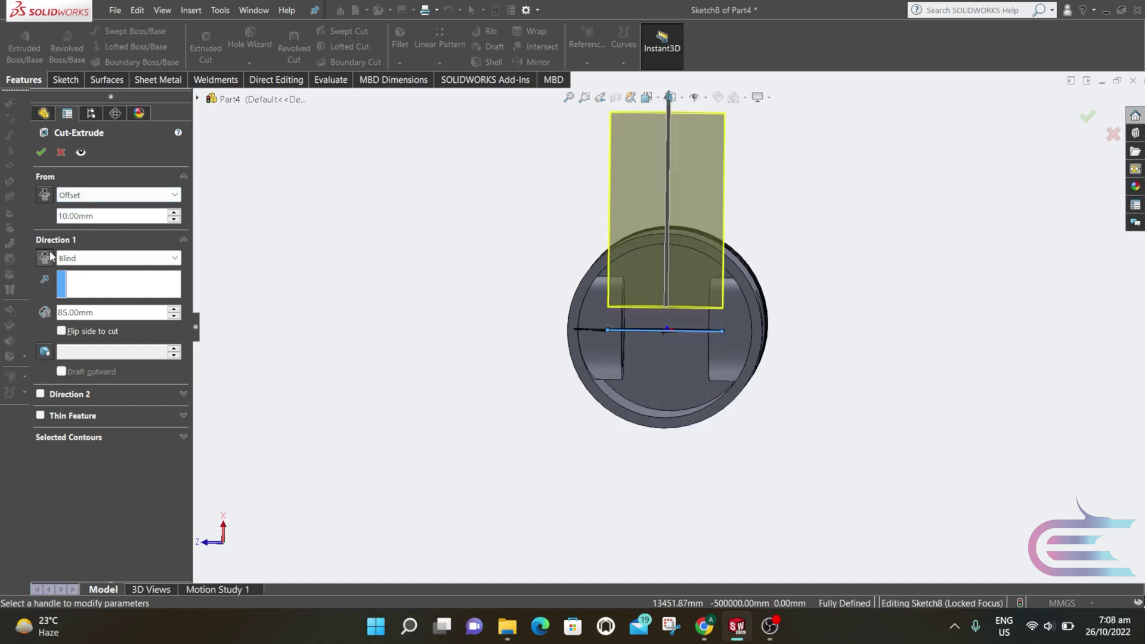
Step: Set the cut's start offset to 25 mm and complete the blind cut 85 mm deep through the skirt wall
click(175, 212)
click(175, 213)
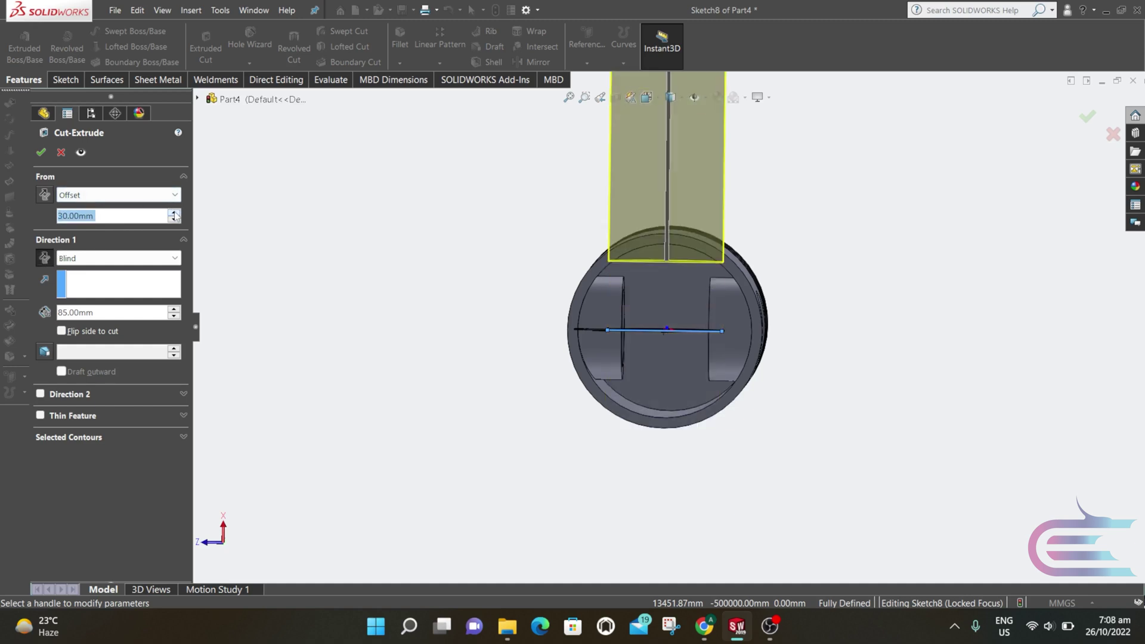
scroll(642, 281, down, 2)
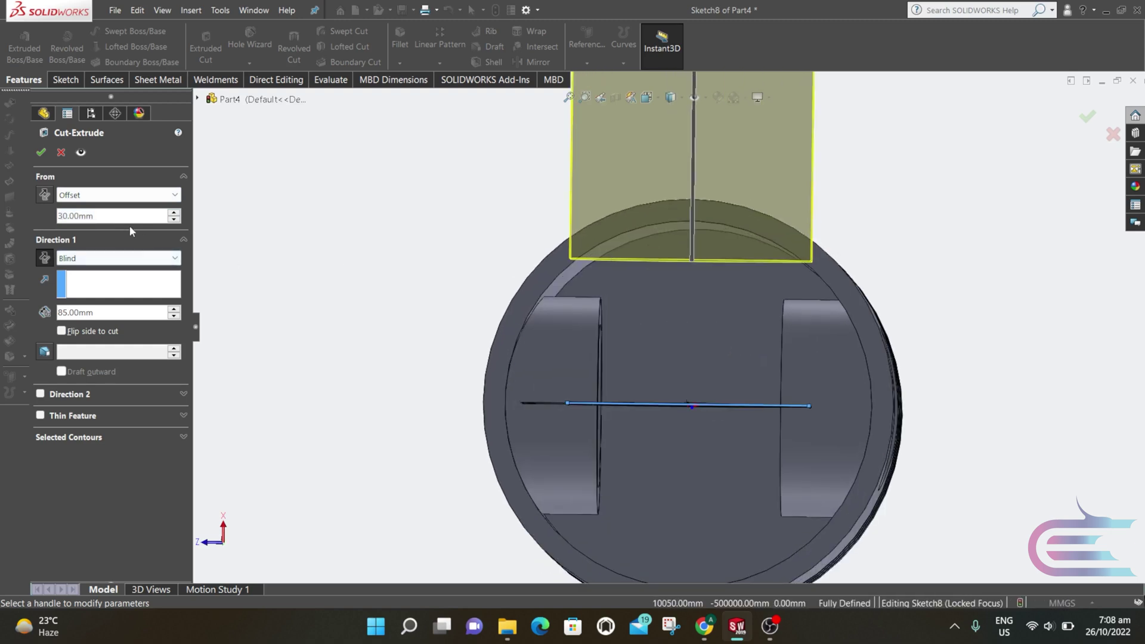
click(66, 215)
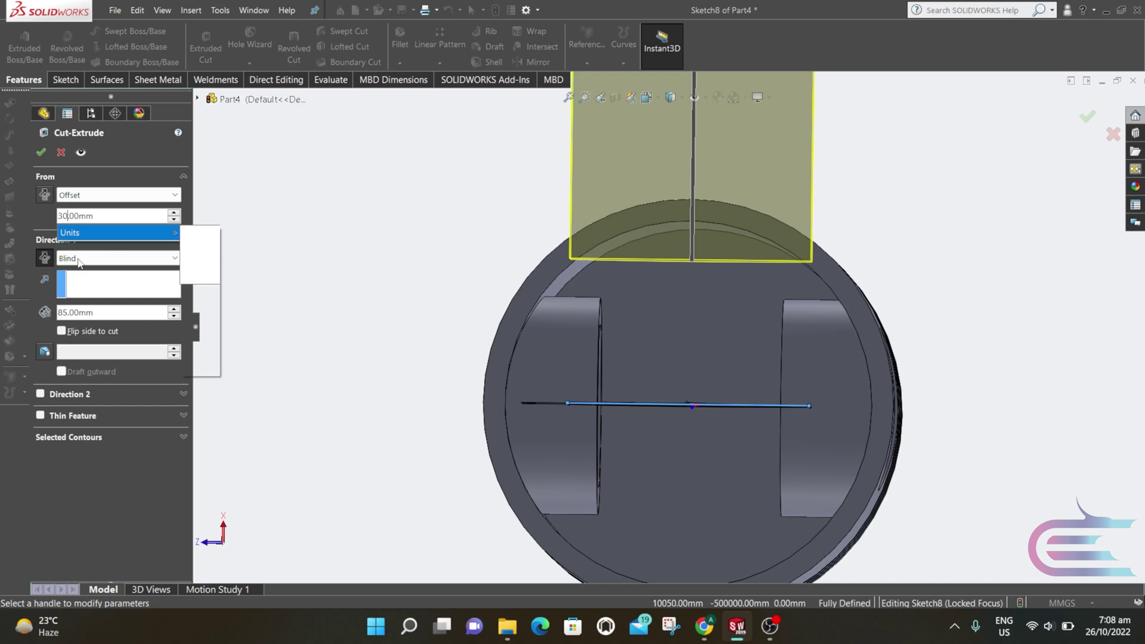
key(BackSpace)
key(BackSpace)
text(25)
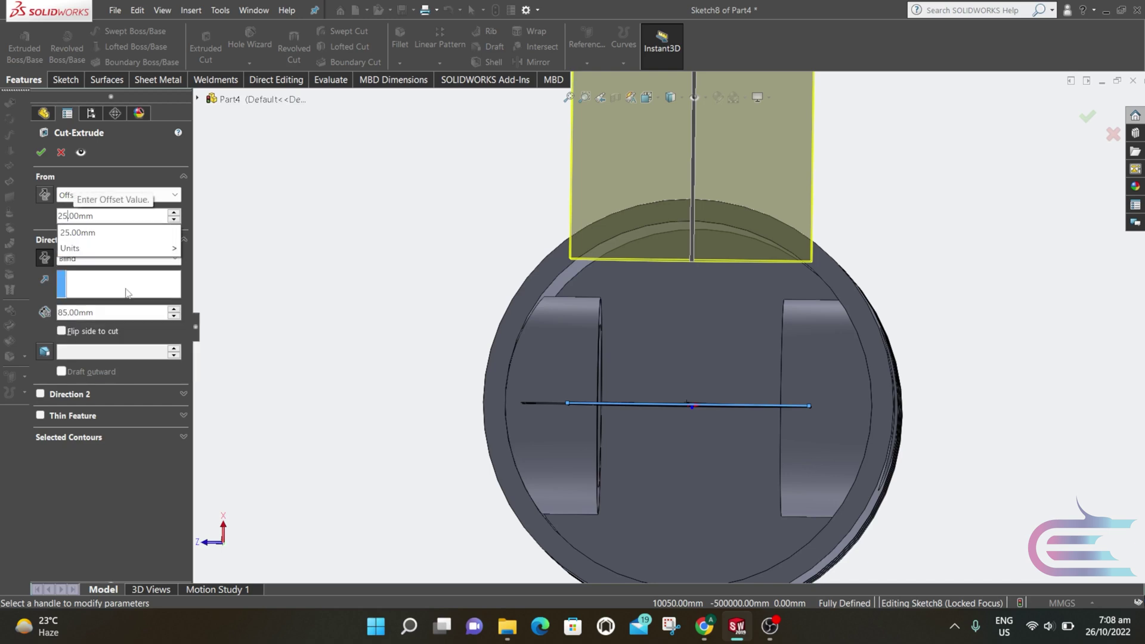
click(77, 233)
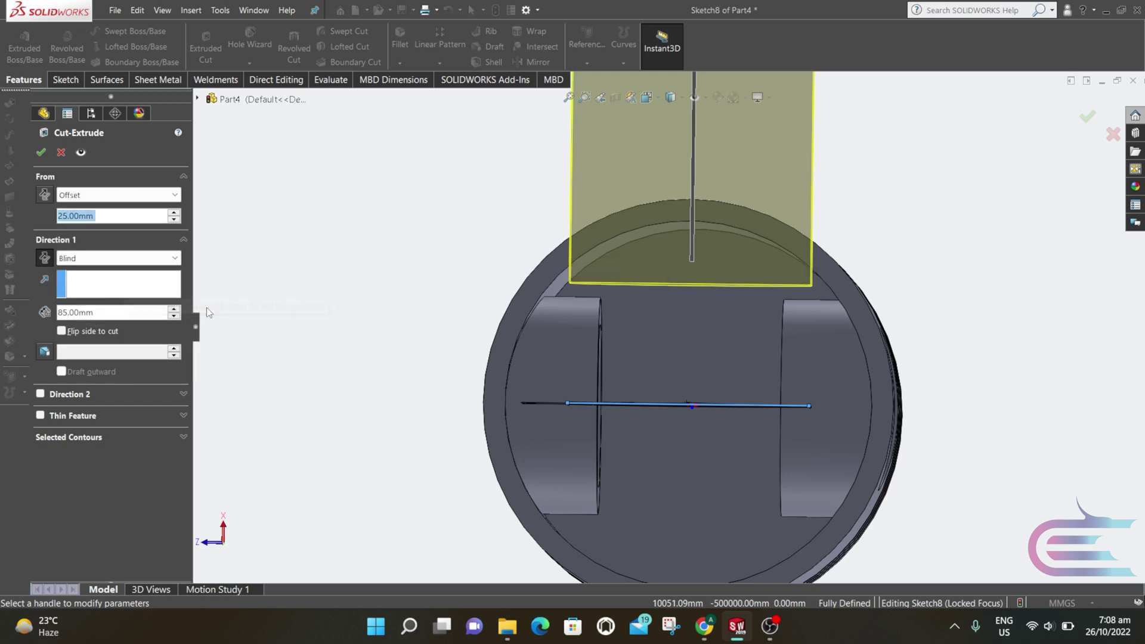
click(42, 153)
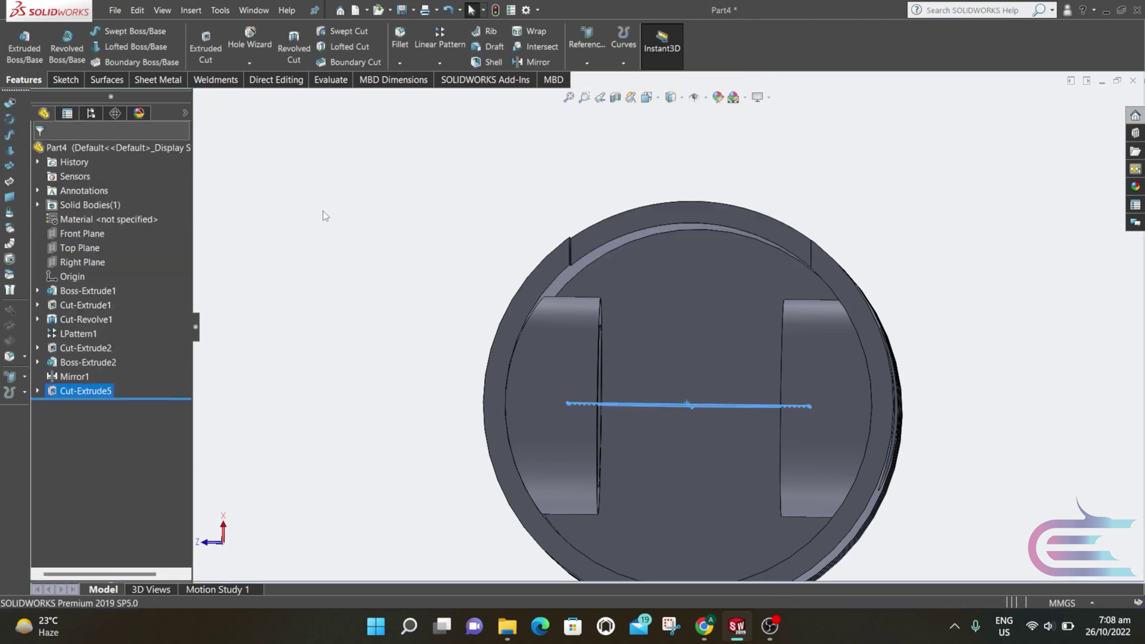
Step: Mirror the arched skirt cut about the Right Plane to the opposite side of the piston
middle_drag(526, 274, 596, 489)
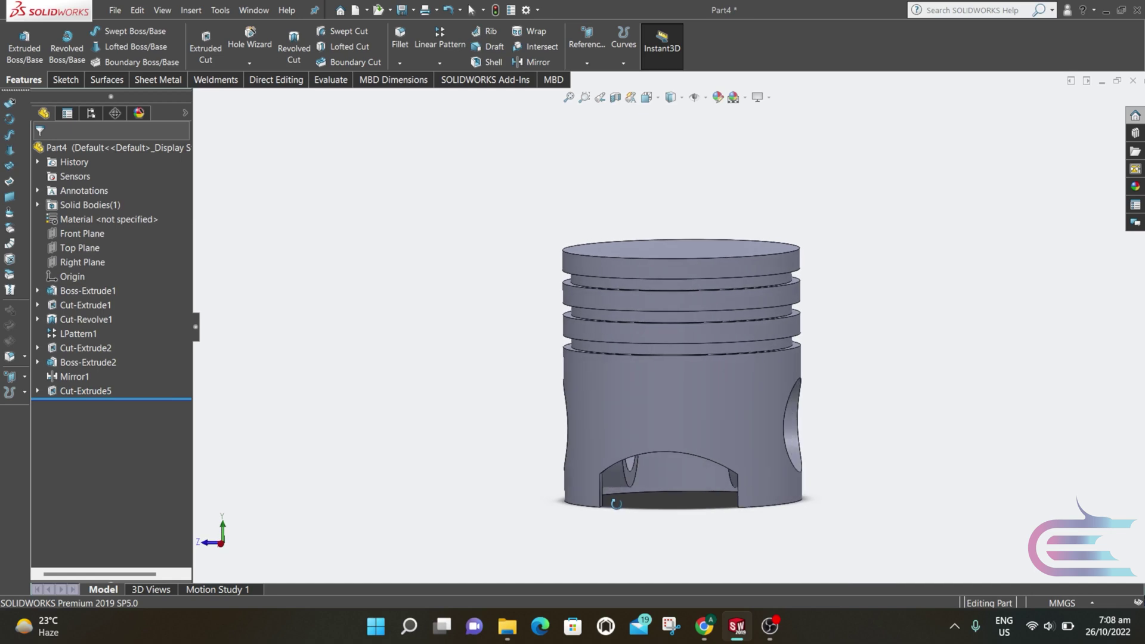
click(528, 62)
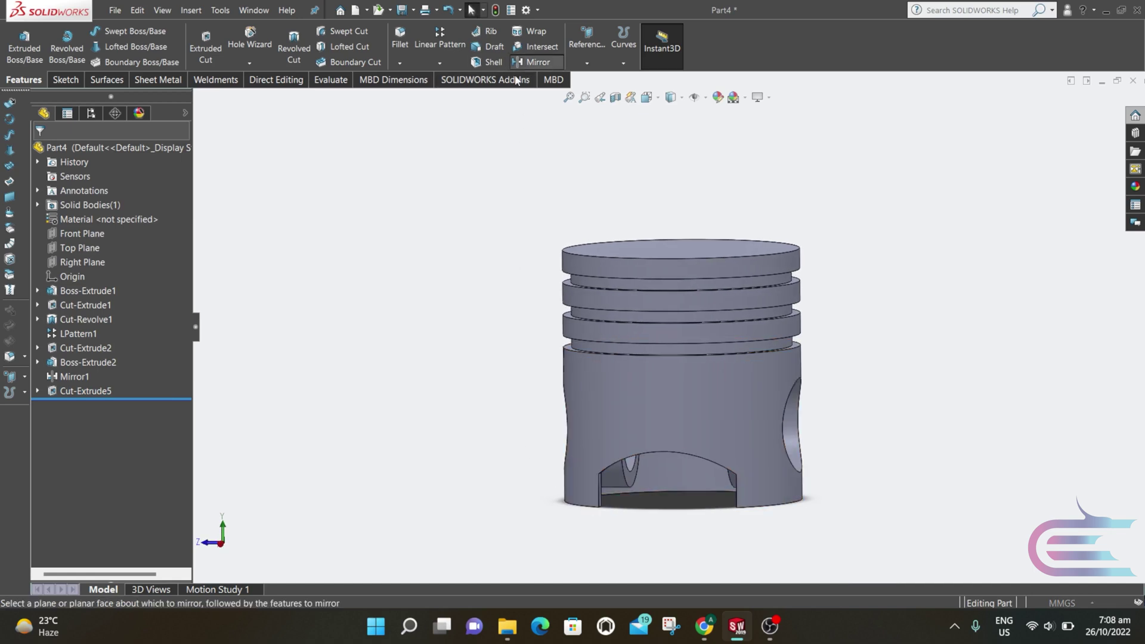
click(197, 99)
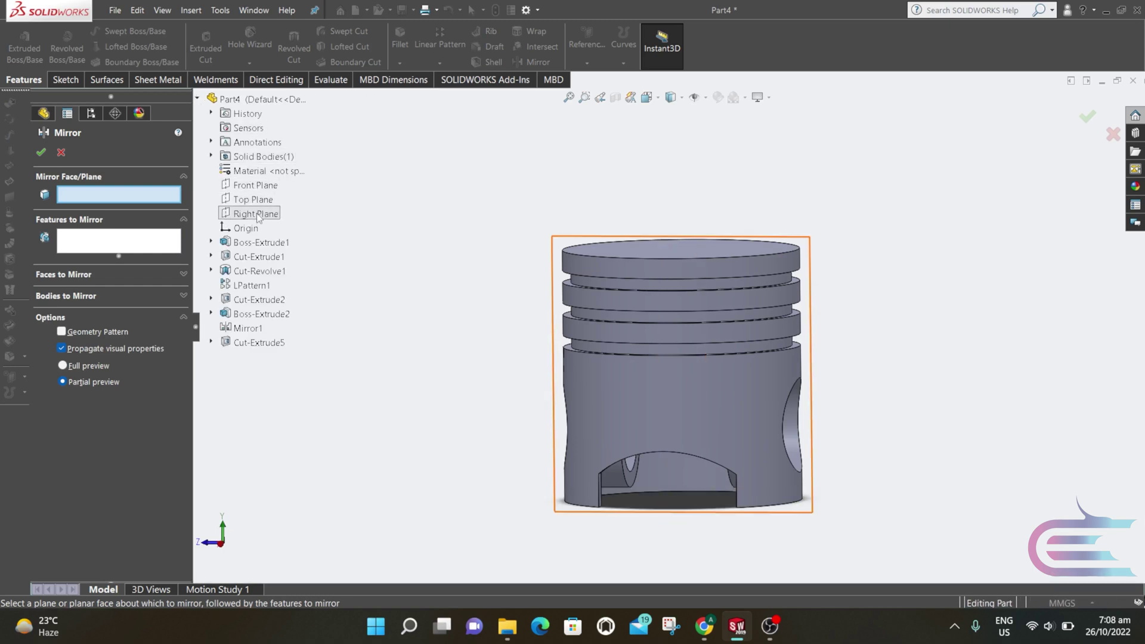
click(255, 213)
middle_drag(556, 468, 635, 432)
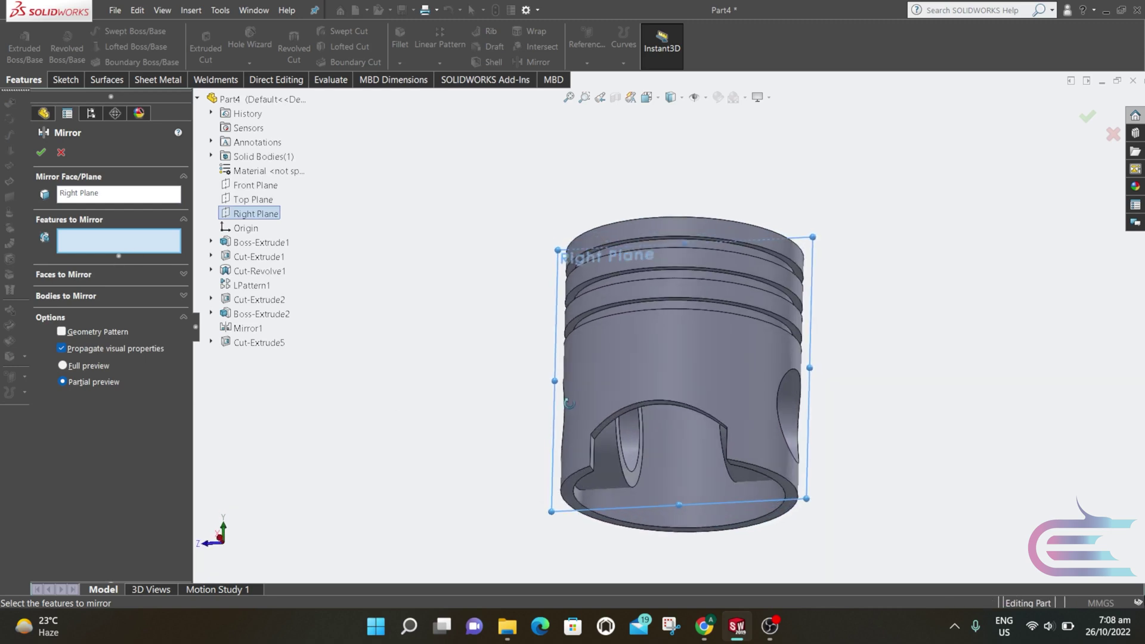
click(650, 401)
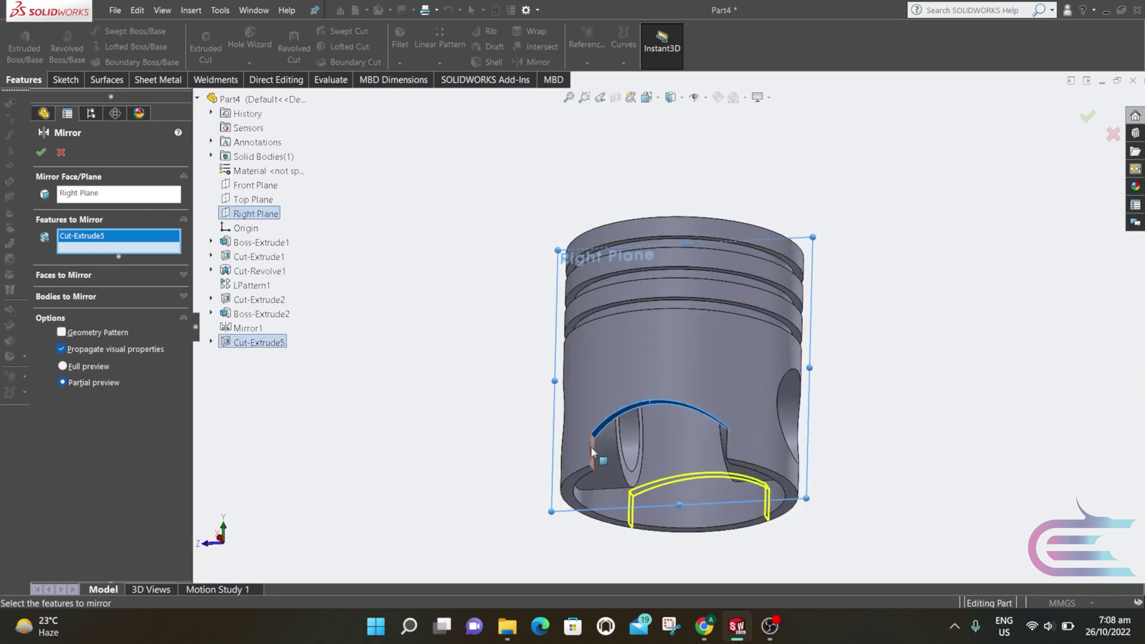
click(40, 154)
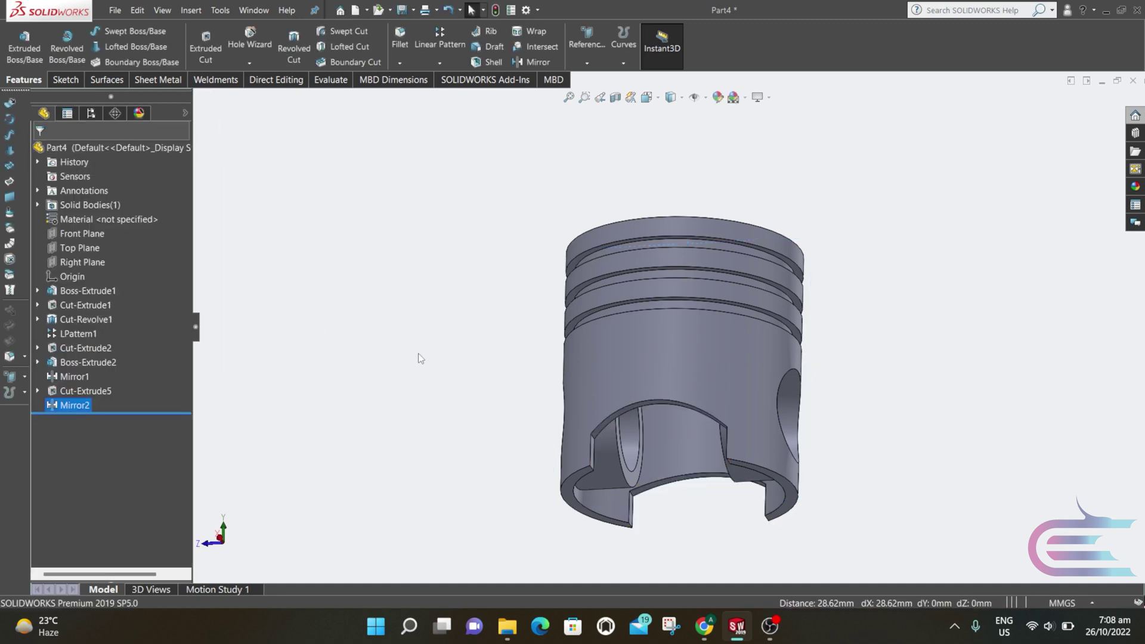
Step: Fillet the four upper corner edges of both arched skirt cutouts with a 10 mm radius
middle_drag(495, 385, 668, 446)
scroll(588, 484, down, 3)
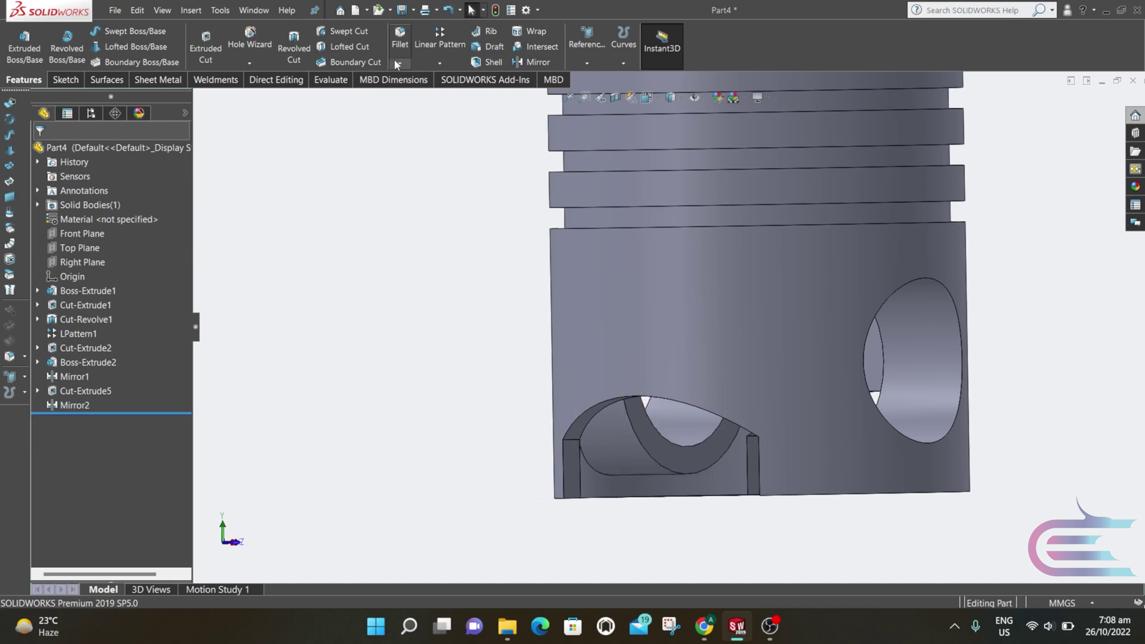
click(399, 42)
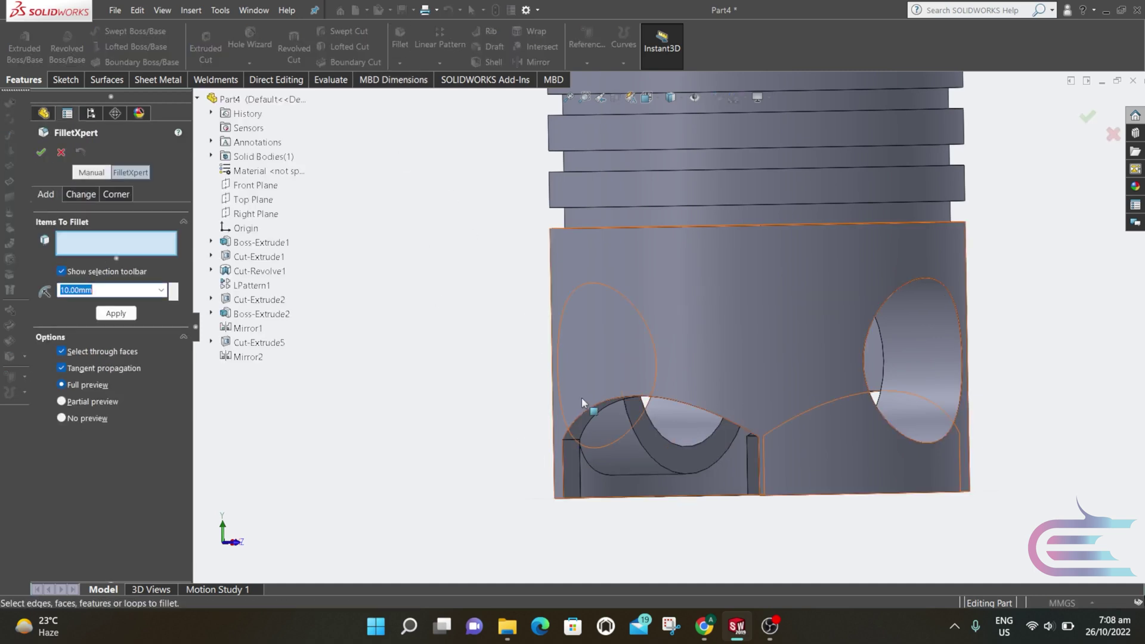
click(570, 439)
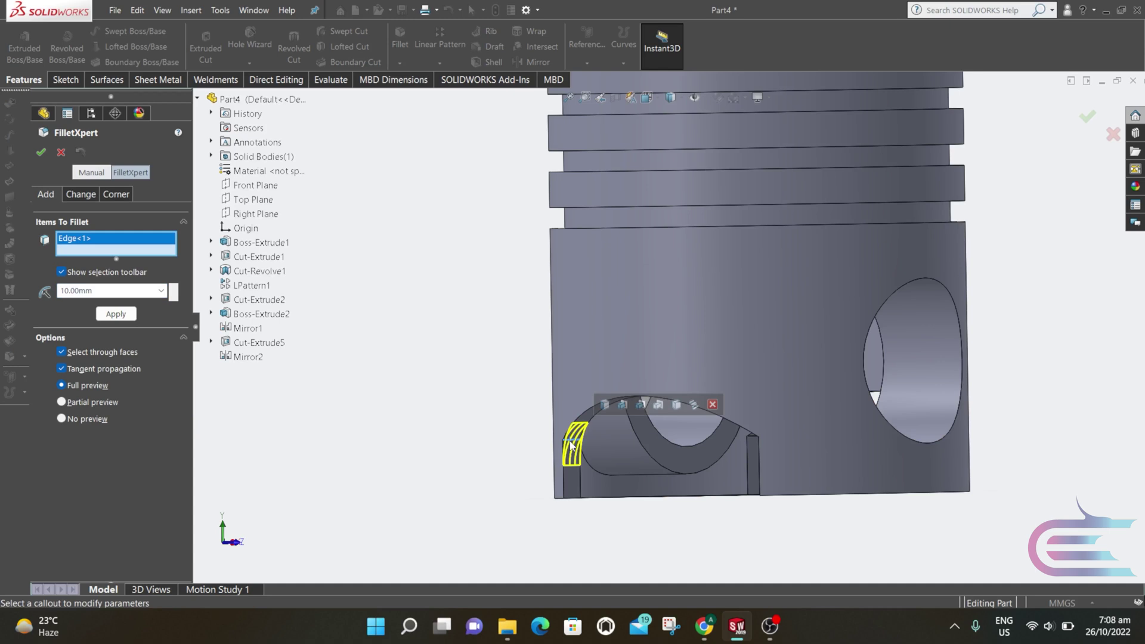
click(623, 405)
middle_drag(685, 458, 718, 466)
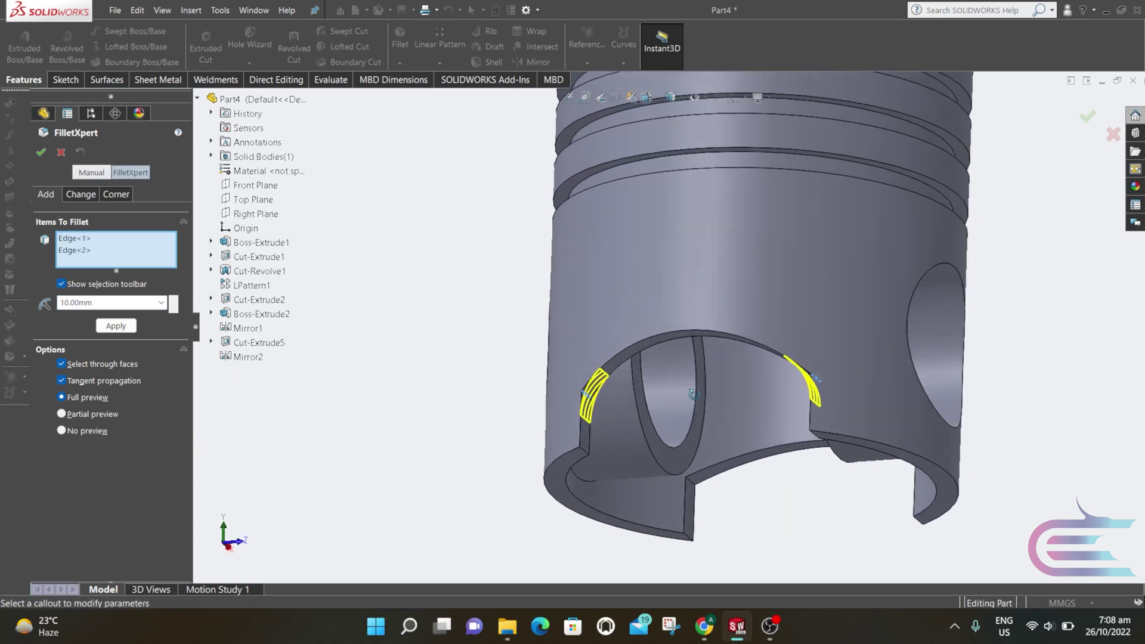
click(691, 485)
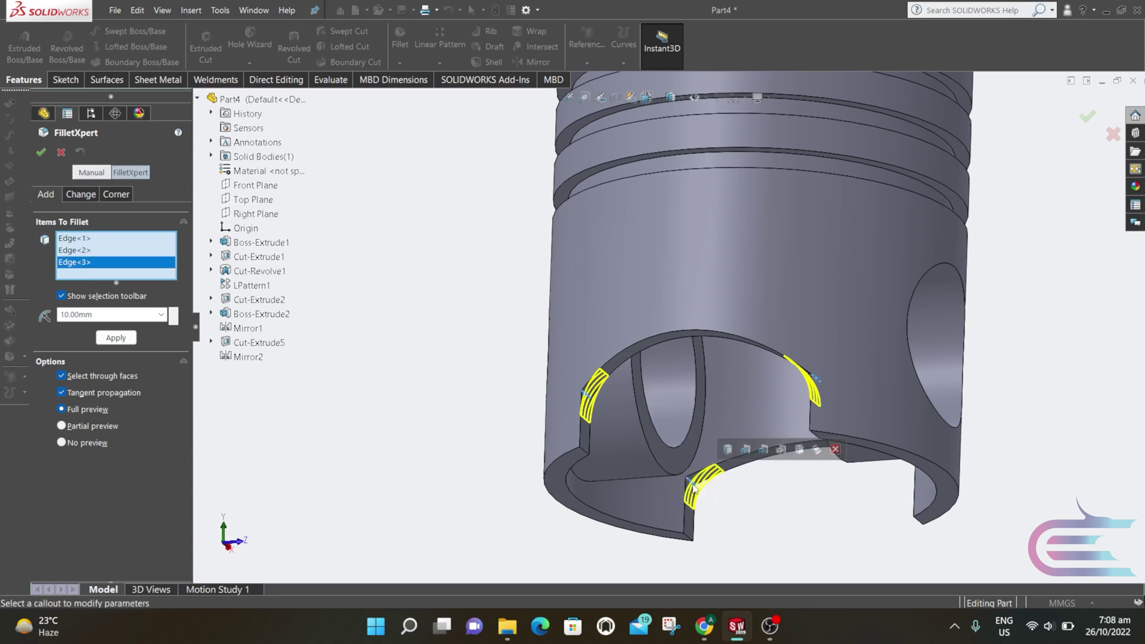
click(745, 450)
middle_drag(745, 459, 682, 463)
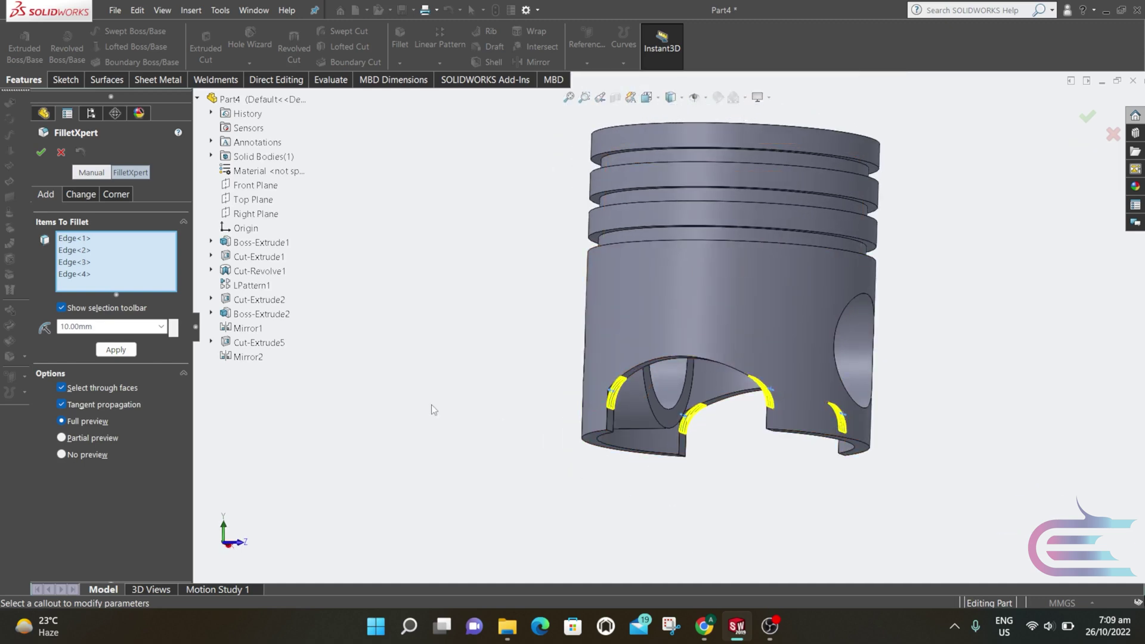
click(116, 349)
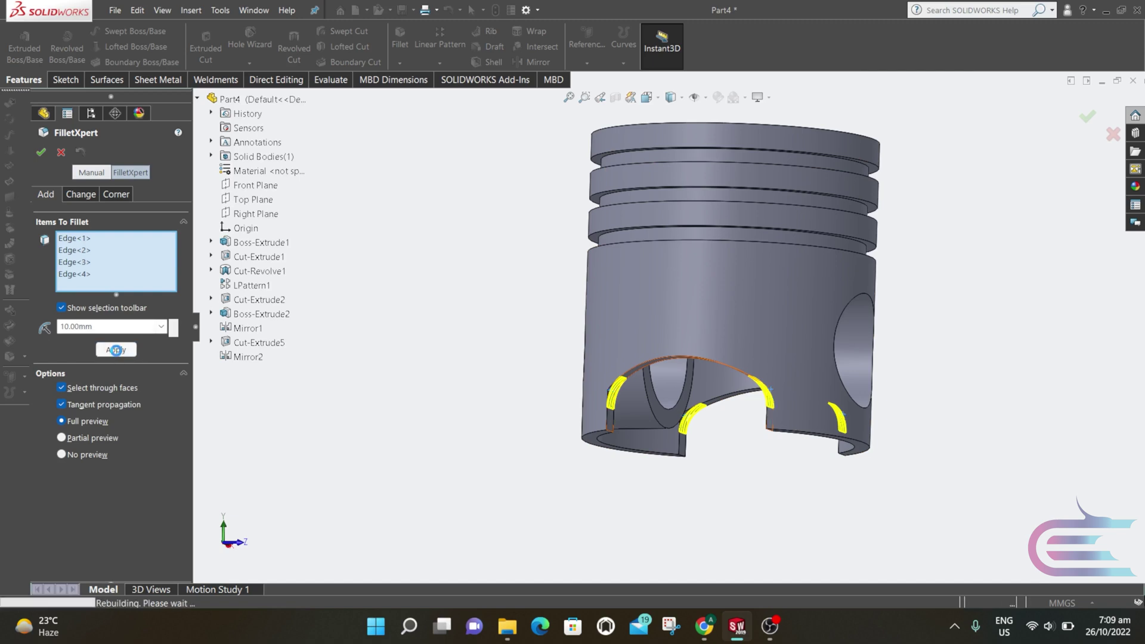
key(ctrl+3)
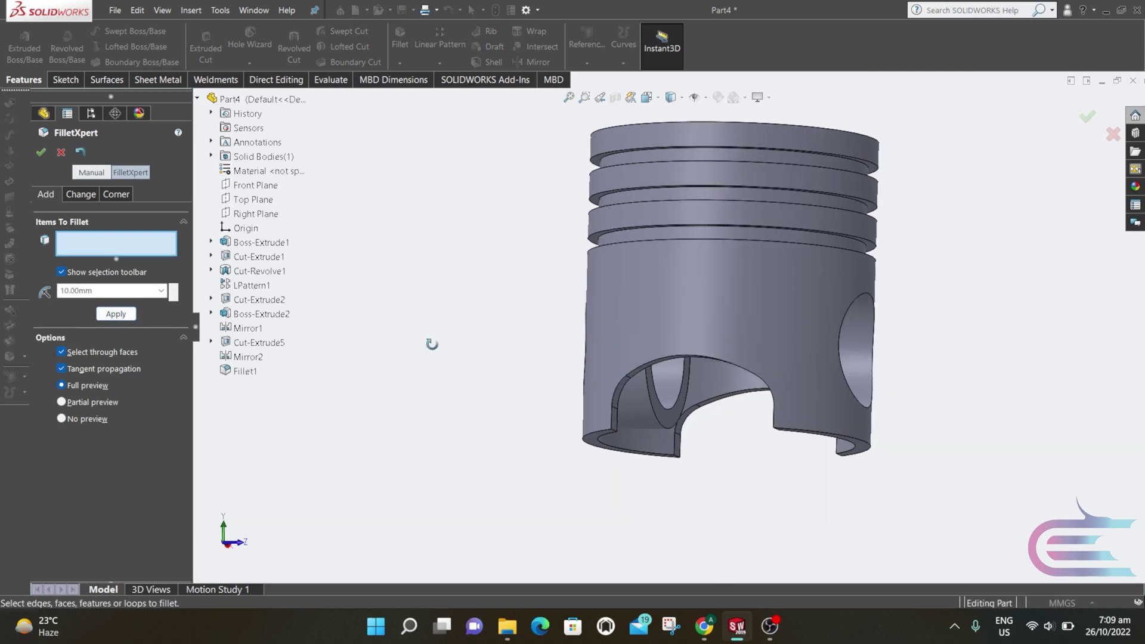
click(42, 152)
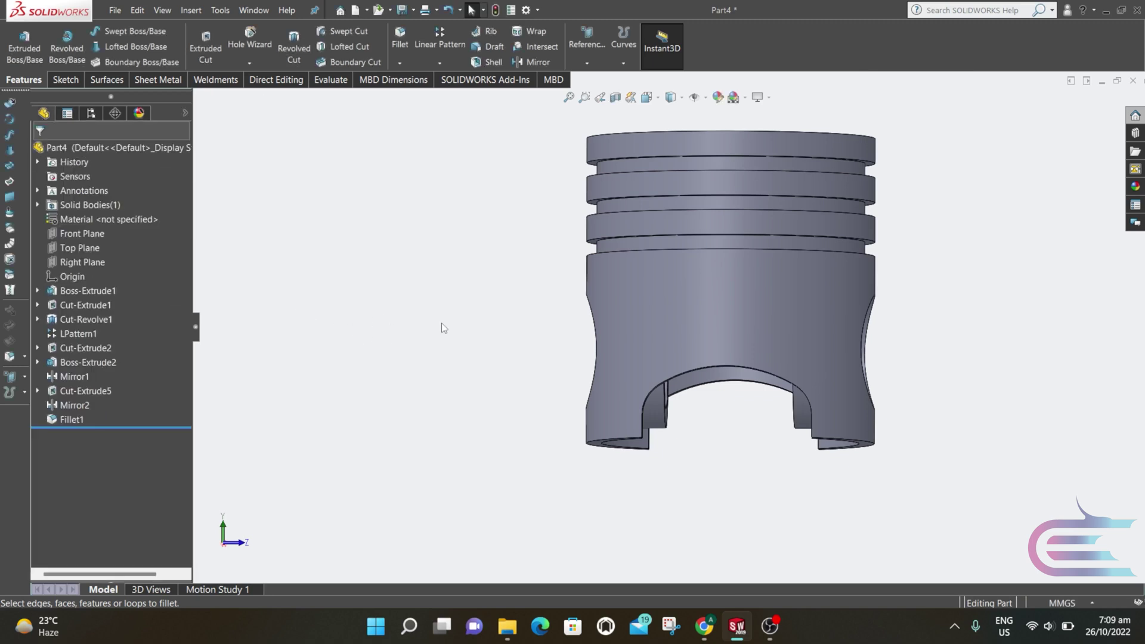
scroll(731, 196, down, 2)
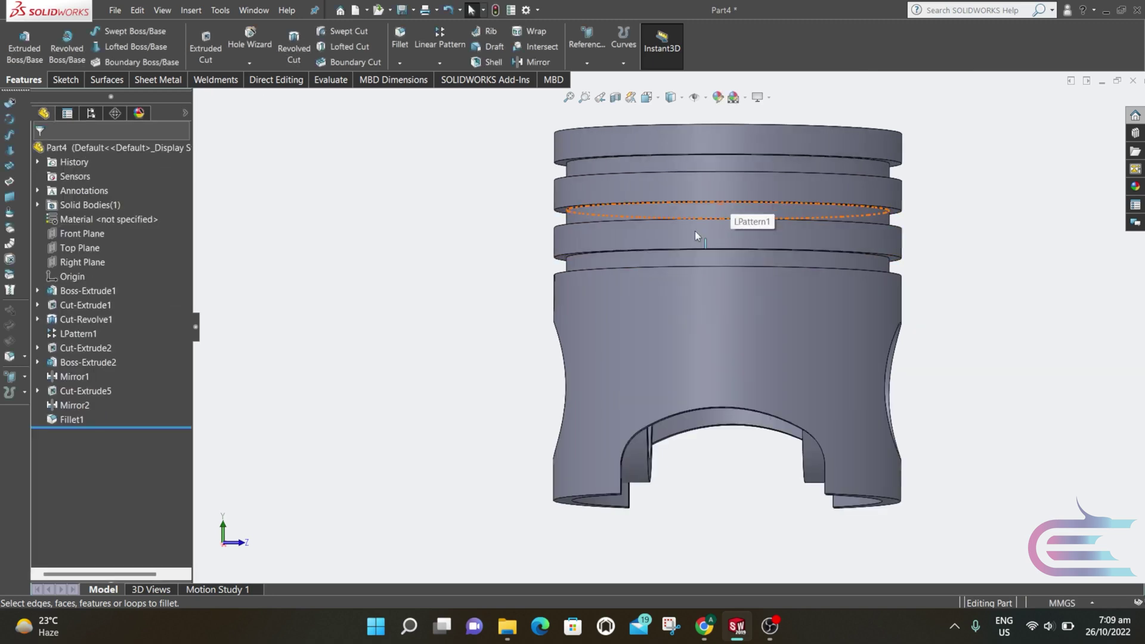
middle_drag(695, 231, 574, 247)
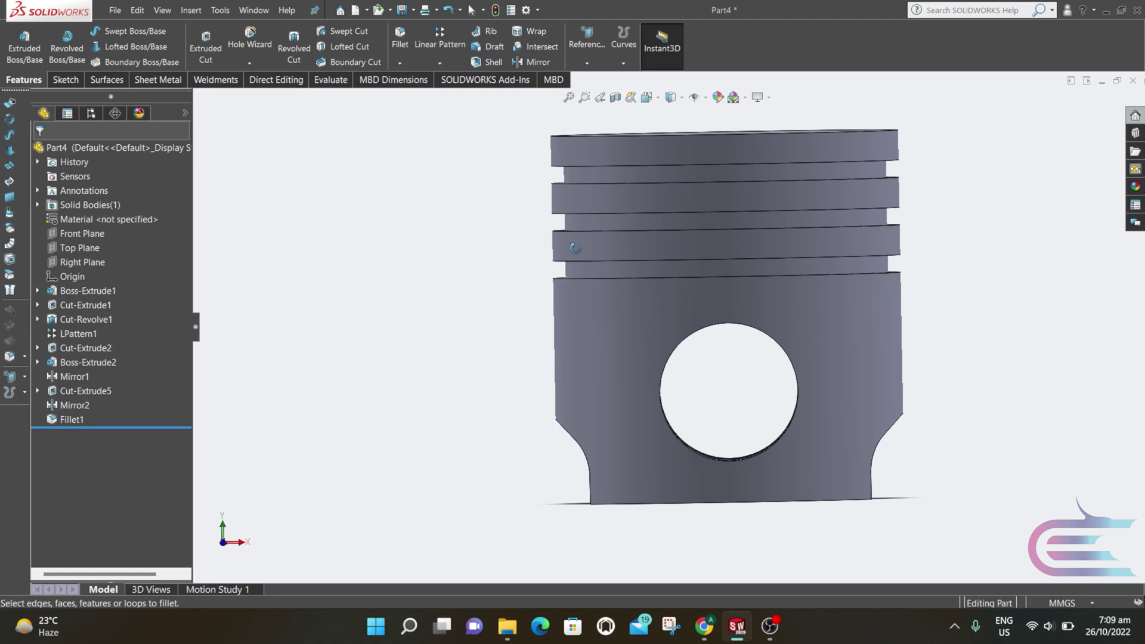
click(596, 211)
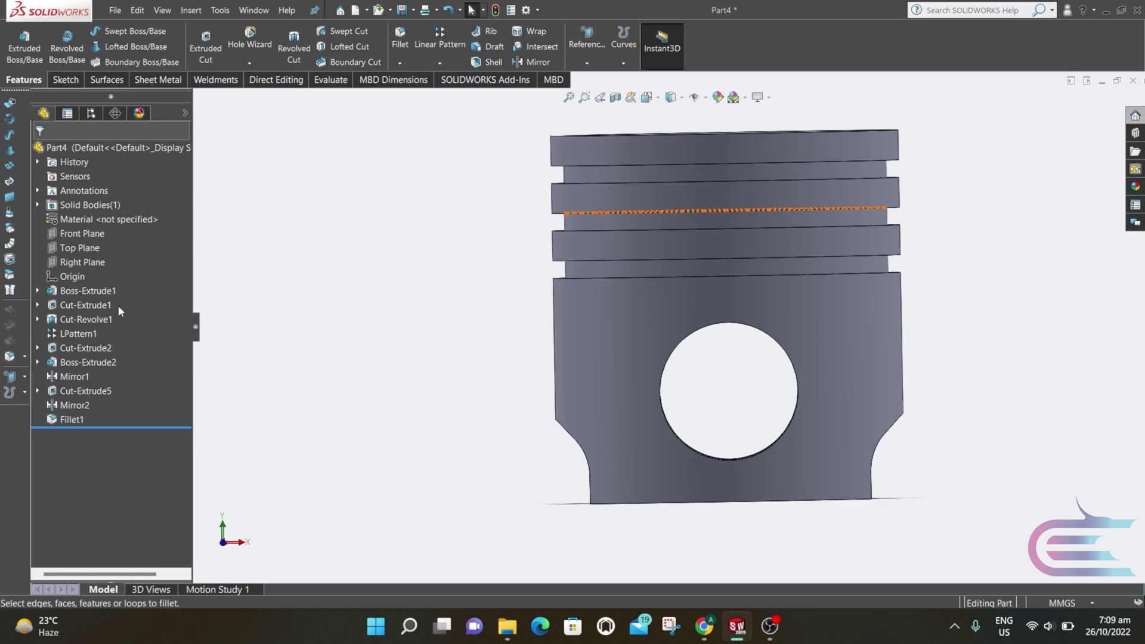
right_click(88, 252)
click(151, 231)
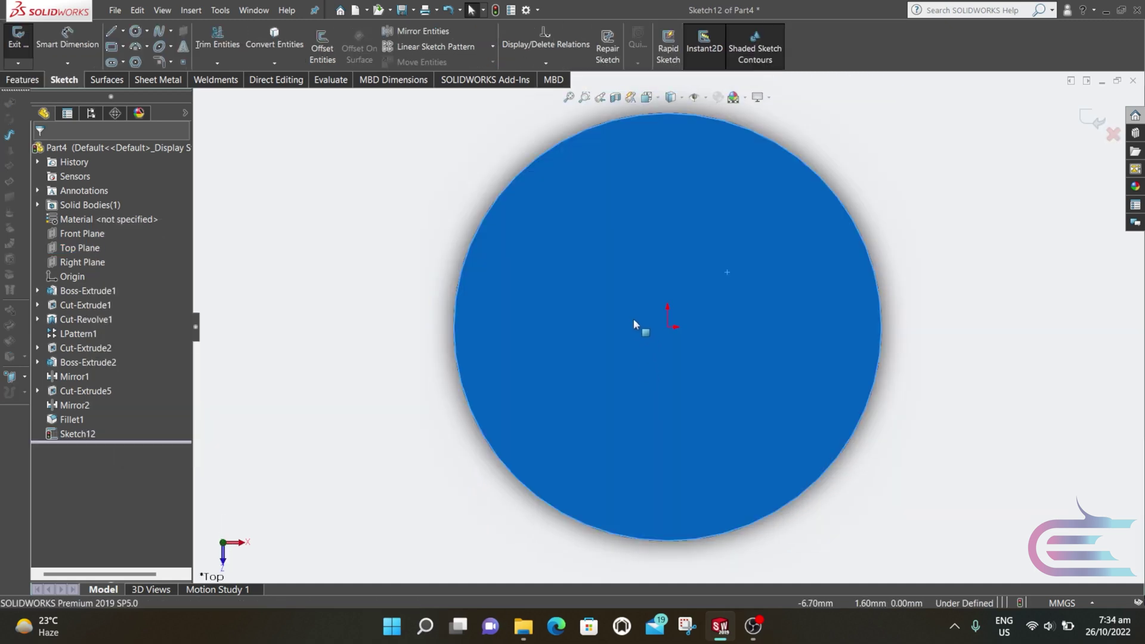
click(1113, 133)
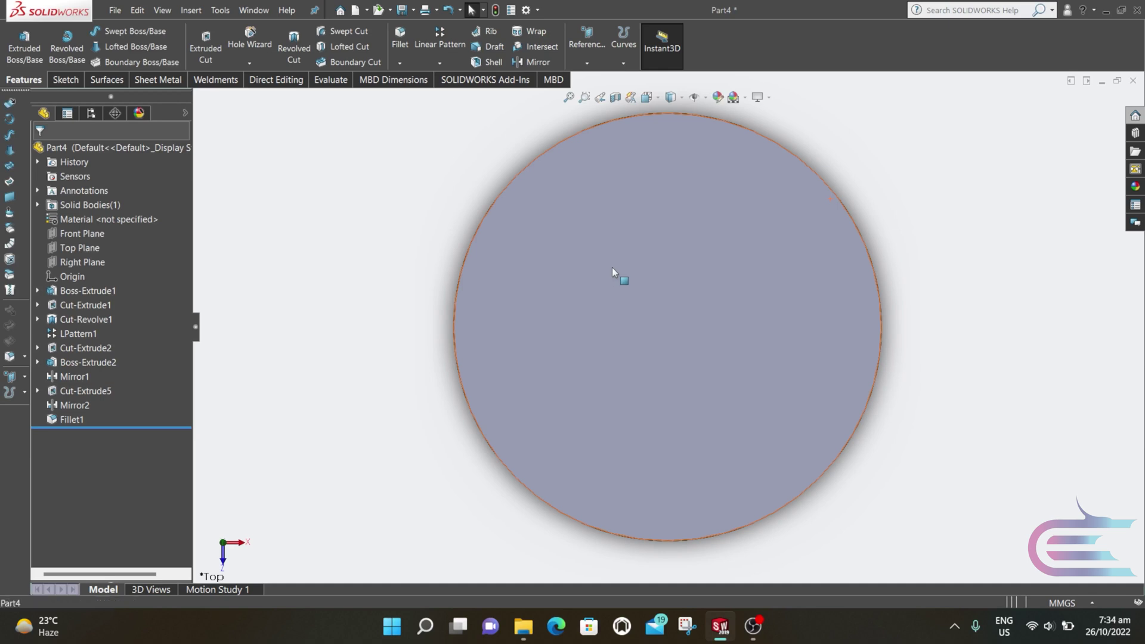
Step: Start a sketch on the piston's flat crown face and draw vertical and horizontal centerlines from its outer edge to the origin
right_click(612, 267)
click(640, 250)
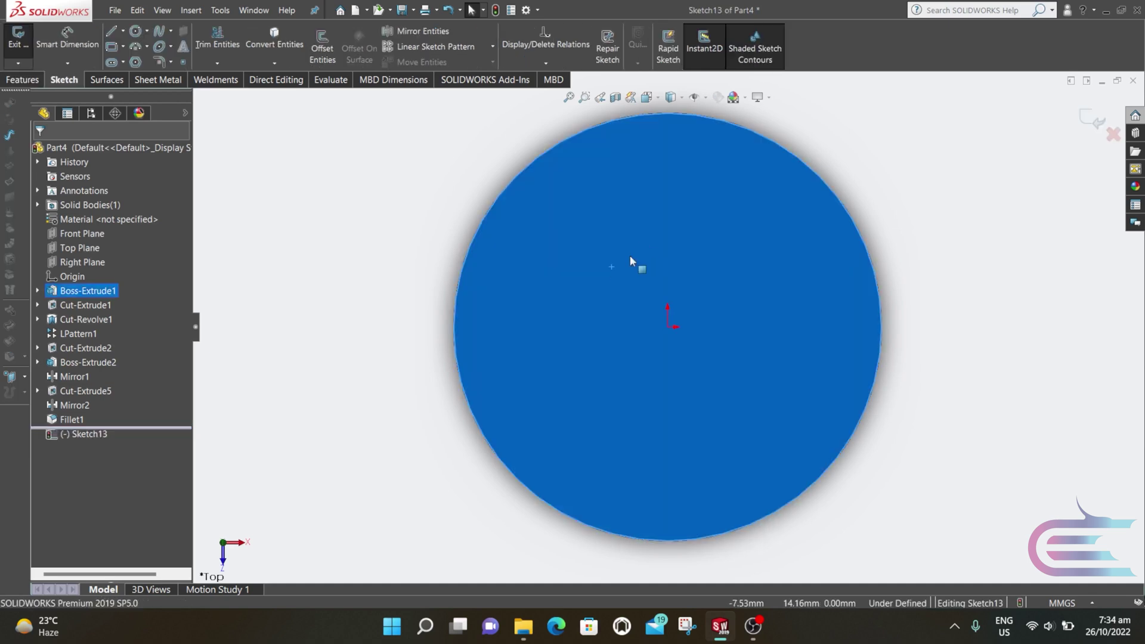
click(123, 32)
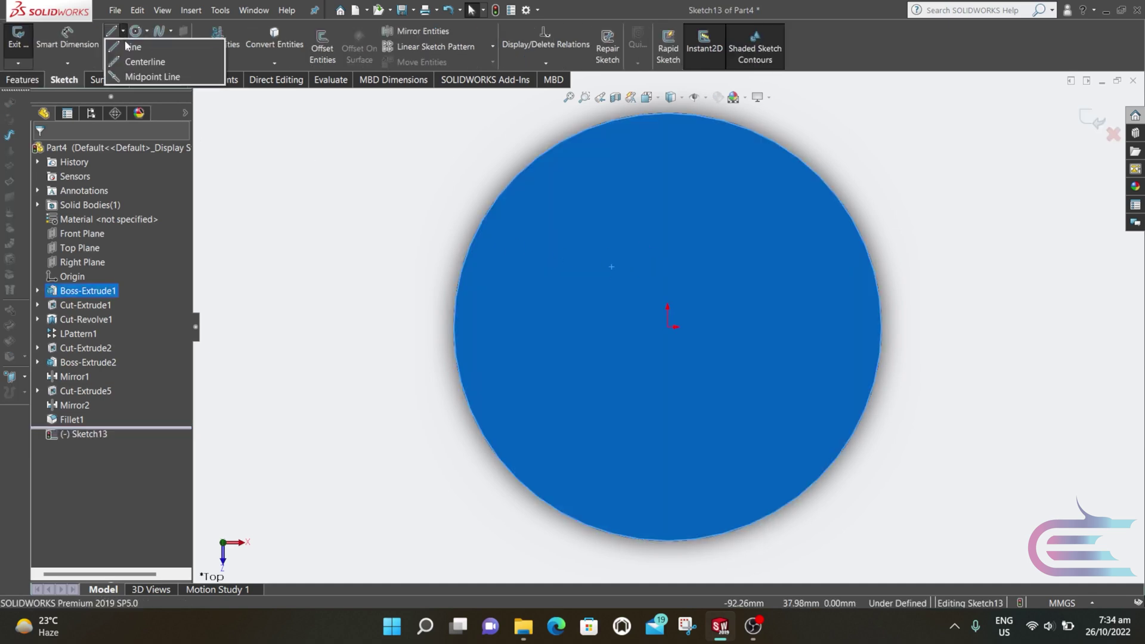
click(133, 62)
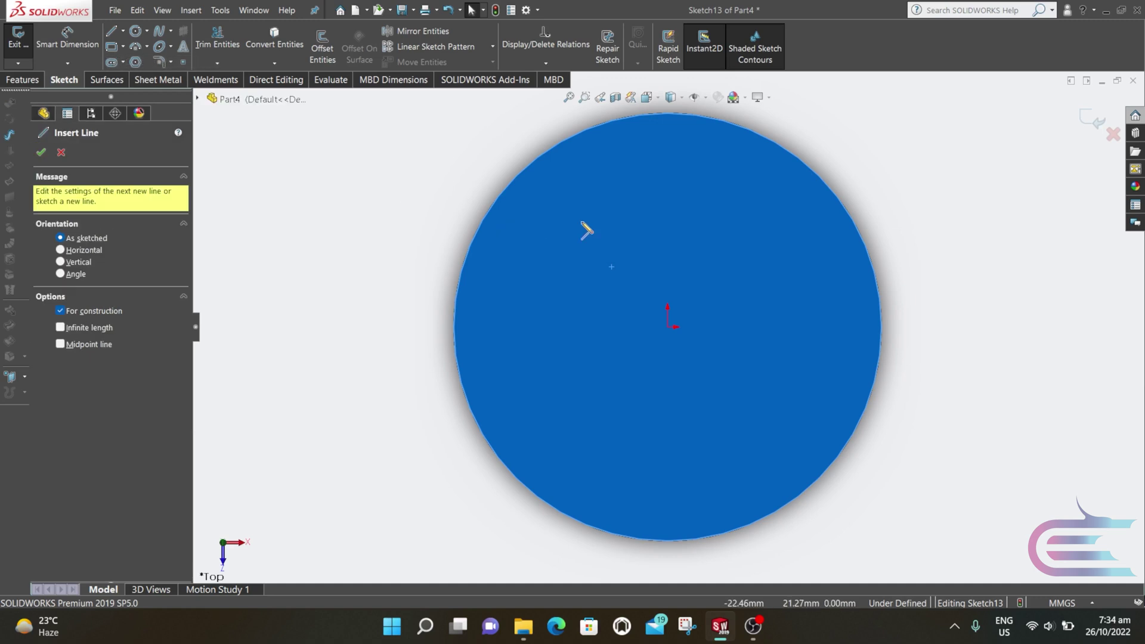
click(668, 113)
click(668, 326)
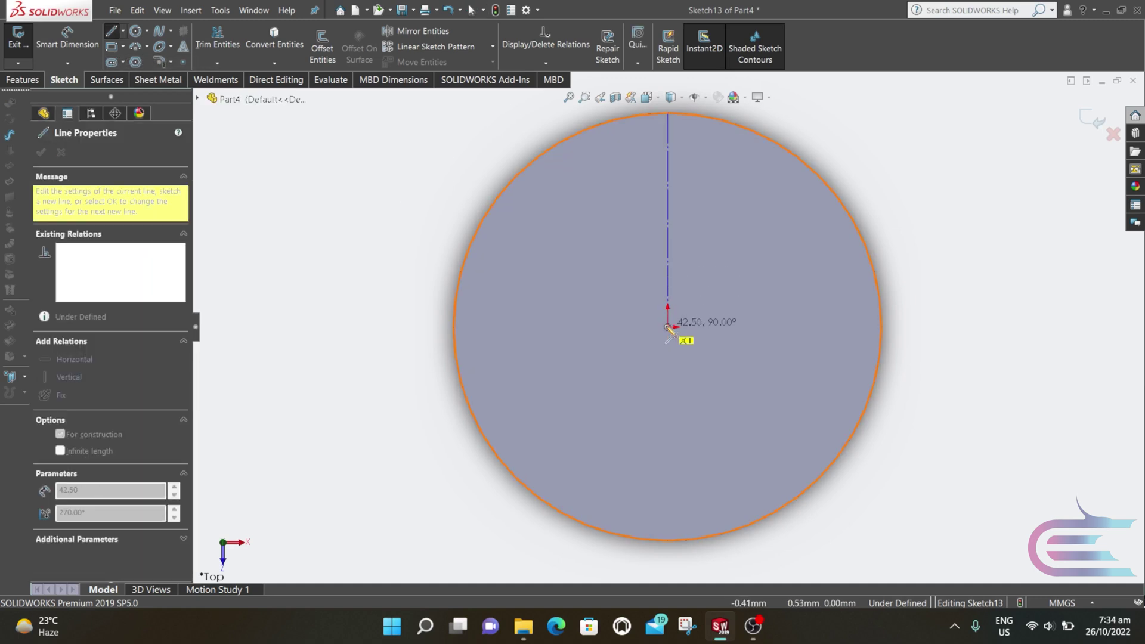
click(883, 327)
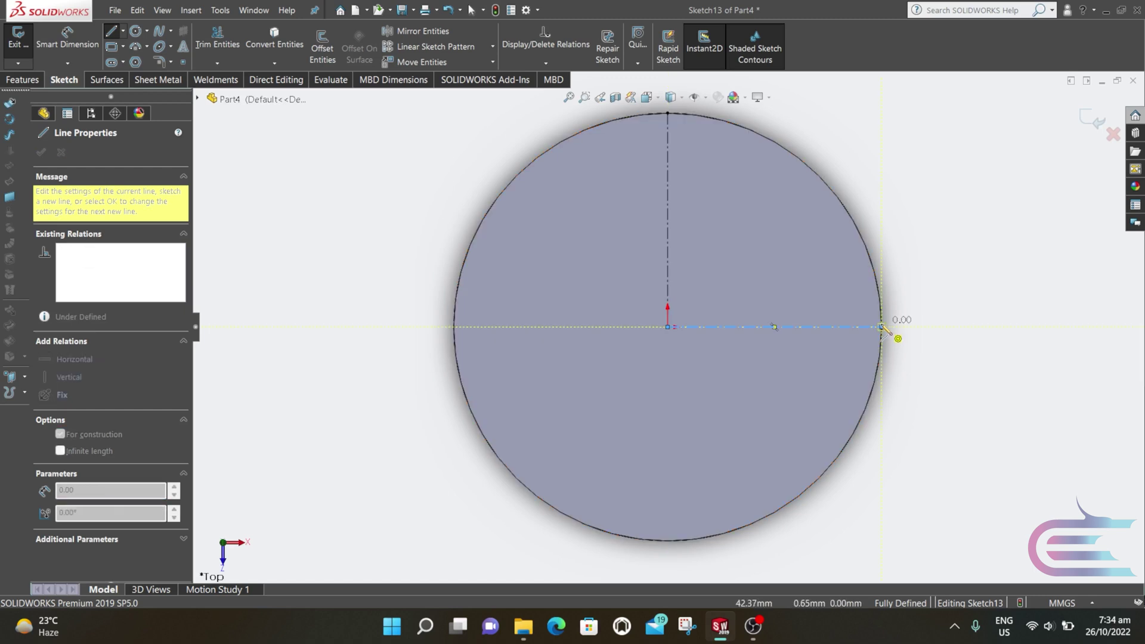
key(Escape)
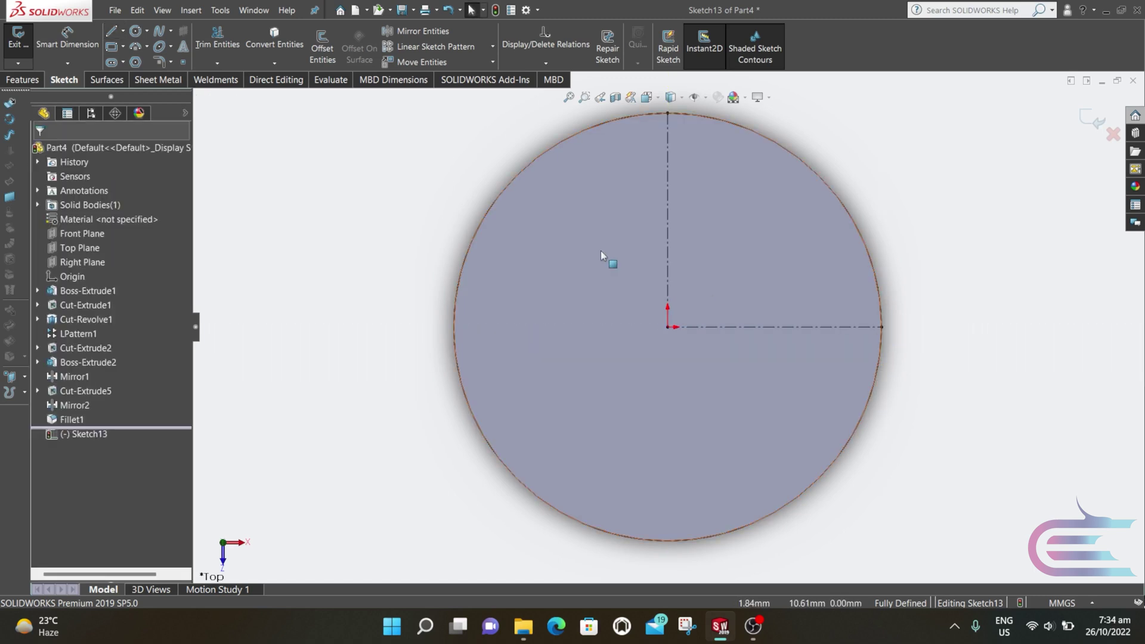
Step: Sketch a circle of about 14.7 mm radius between the two centerlines, inside the crown's outline
click(136, 32)
click(768, 238)
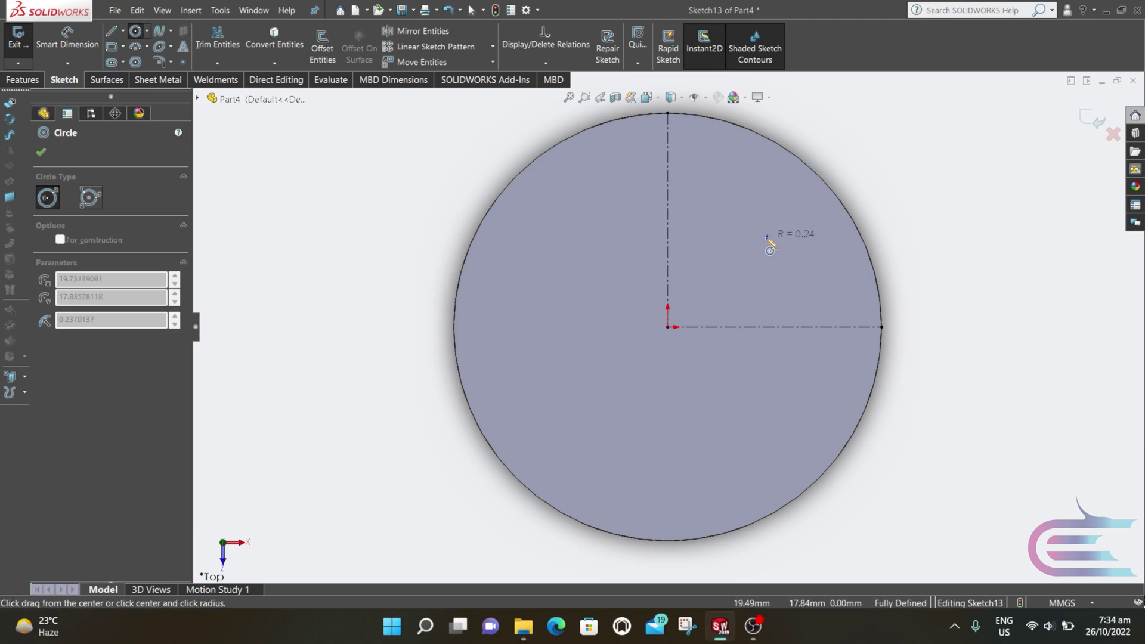
click(768, 311)
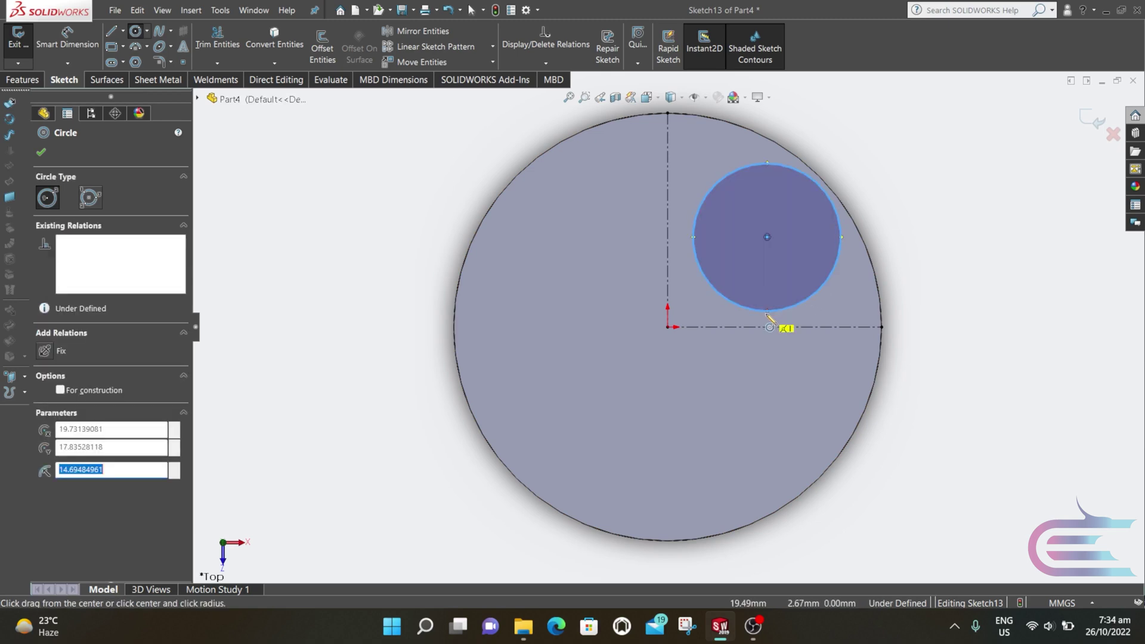
key(Escape)
Step: Dimension the circle's centre 17 mm from the vertical centerline and 17 mm from the horizontal centerline
click(82, 55)
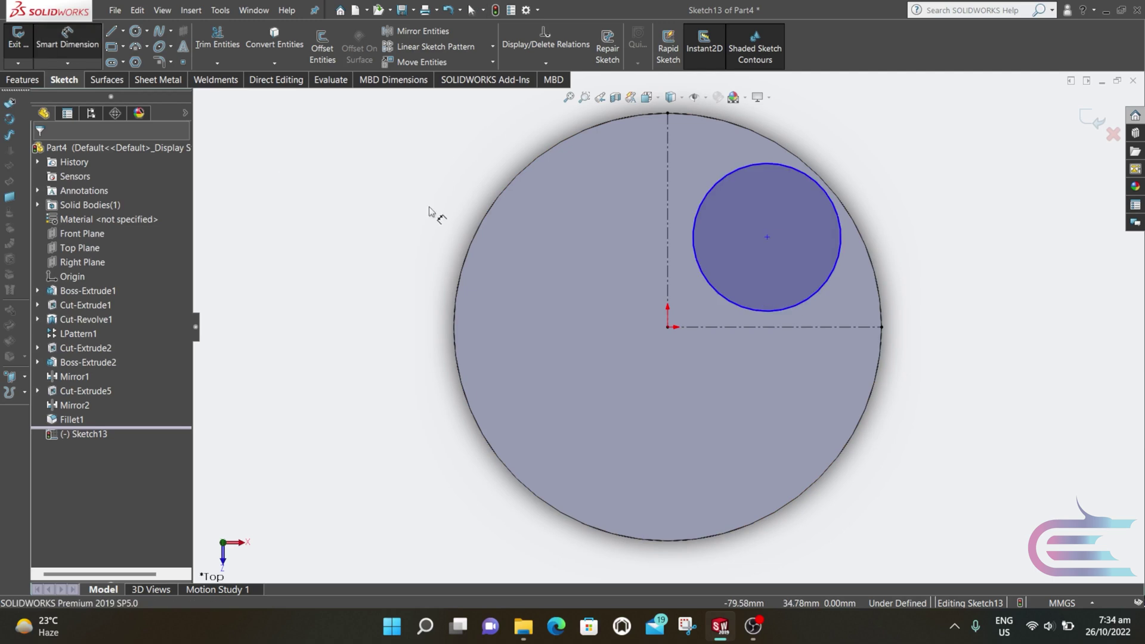
click(767, 238)
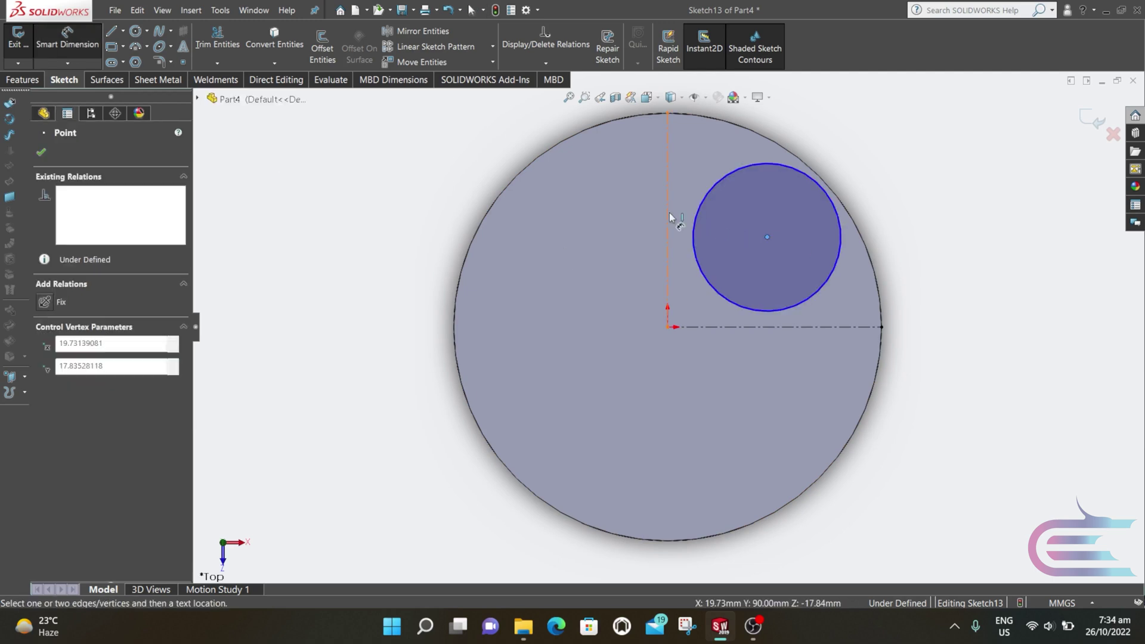
click(668, 218)
click(704, 387)
text(17)
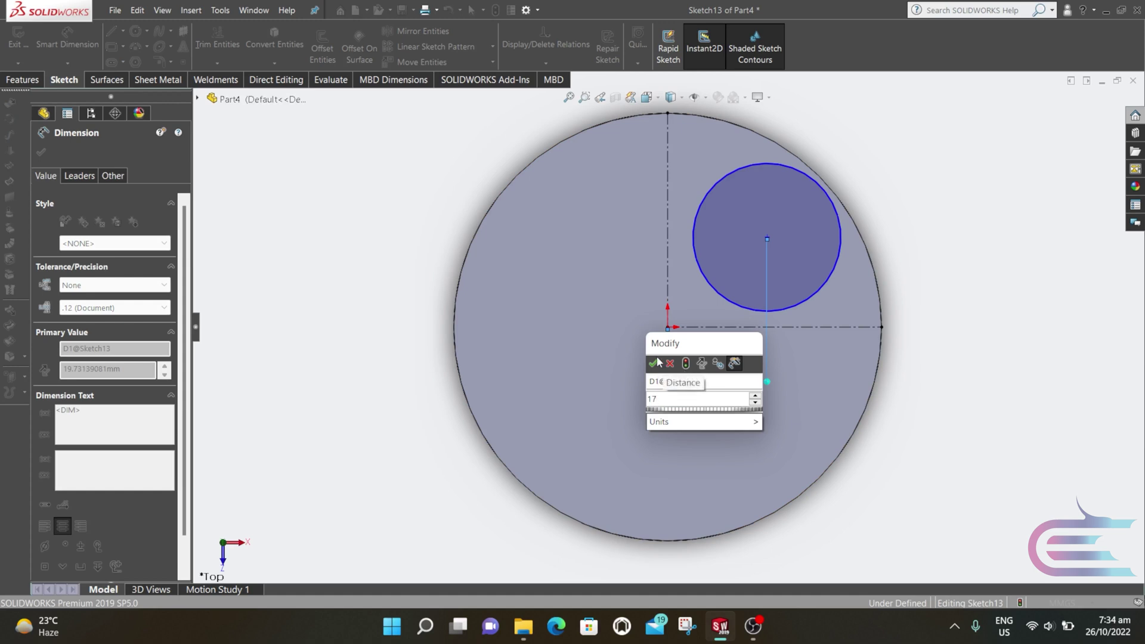
click(656, 362)
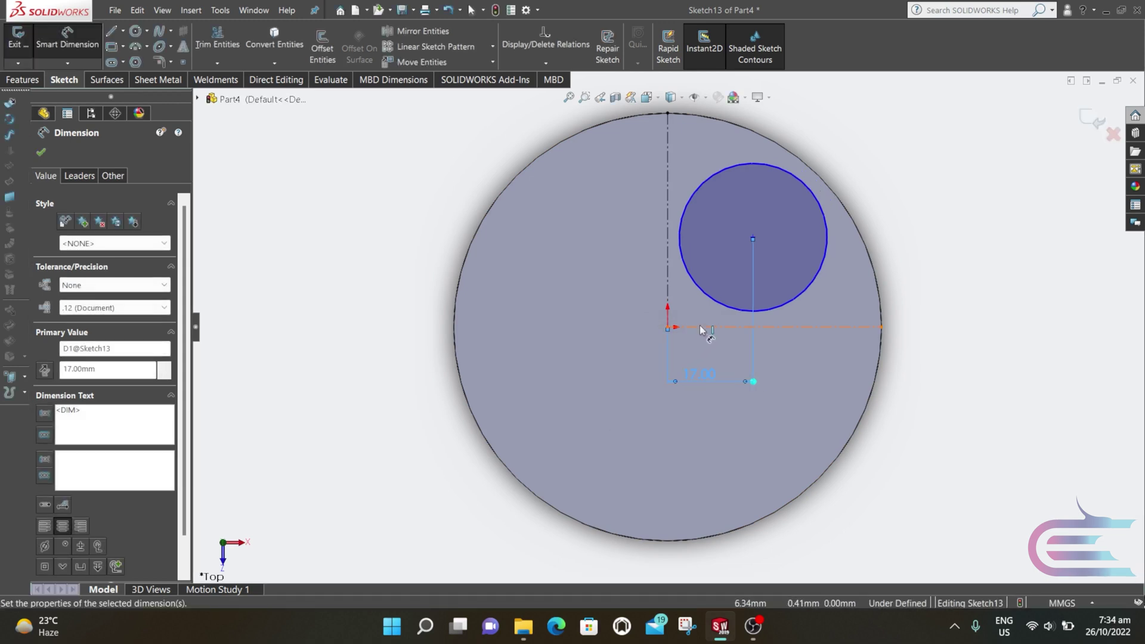
click(713, 327)
click(753, 237)
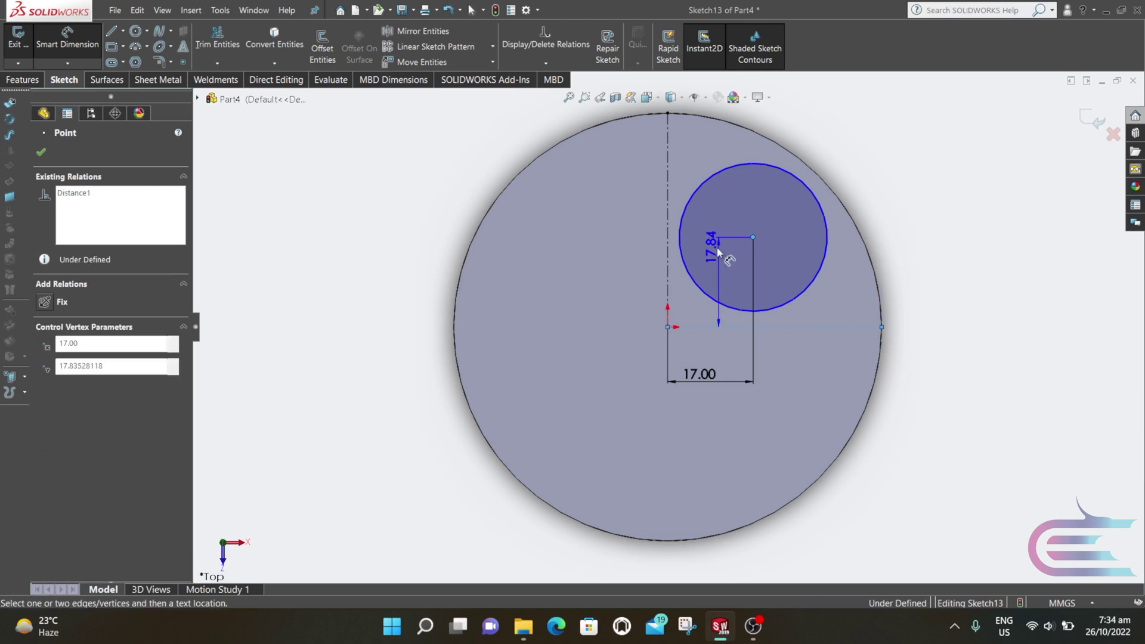
click(634, 262)
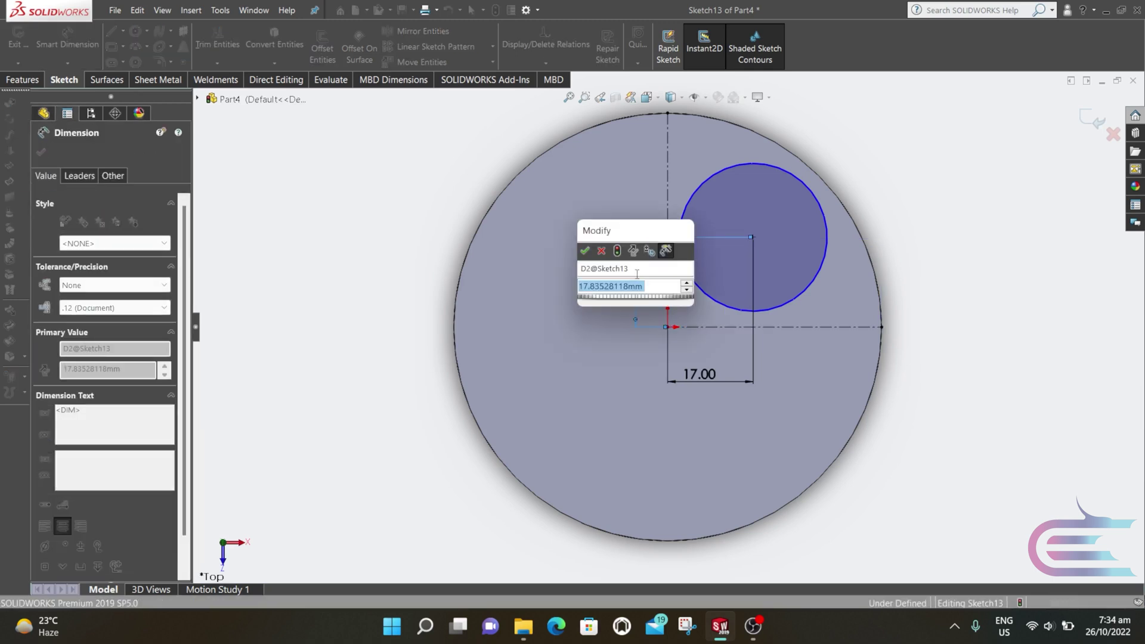
text(17)
click(585, 251)
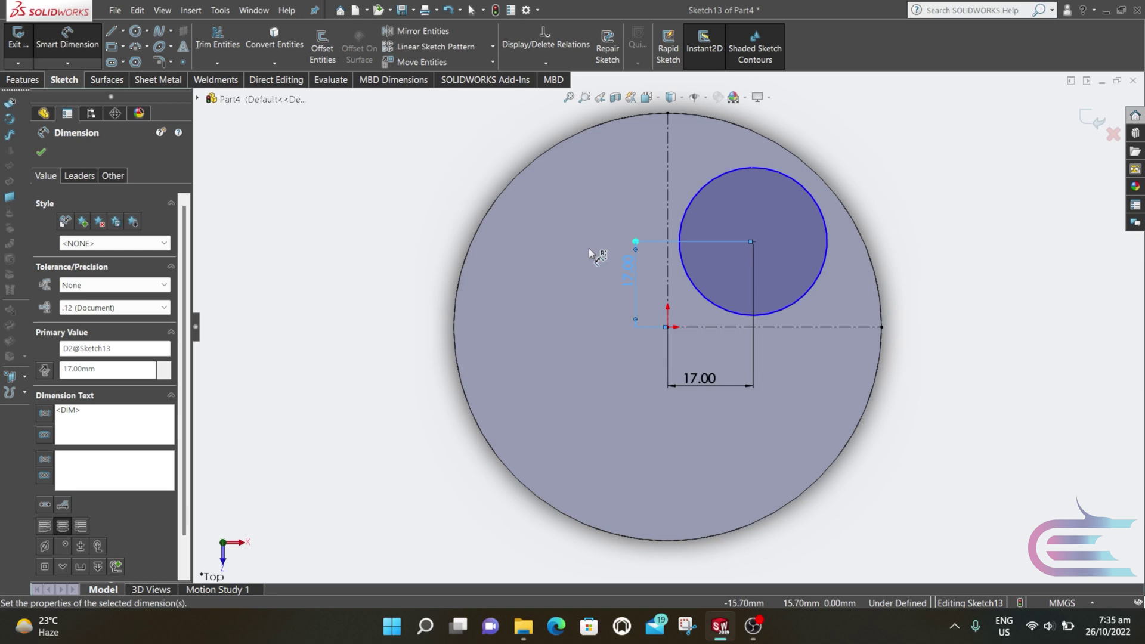
click(112, 39)
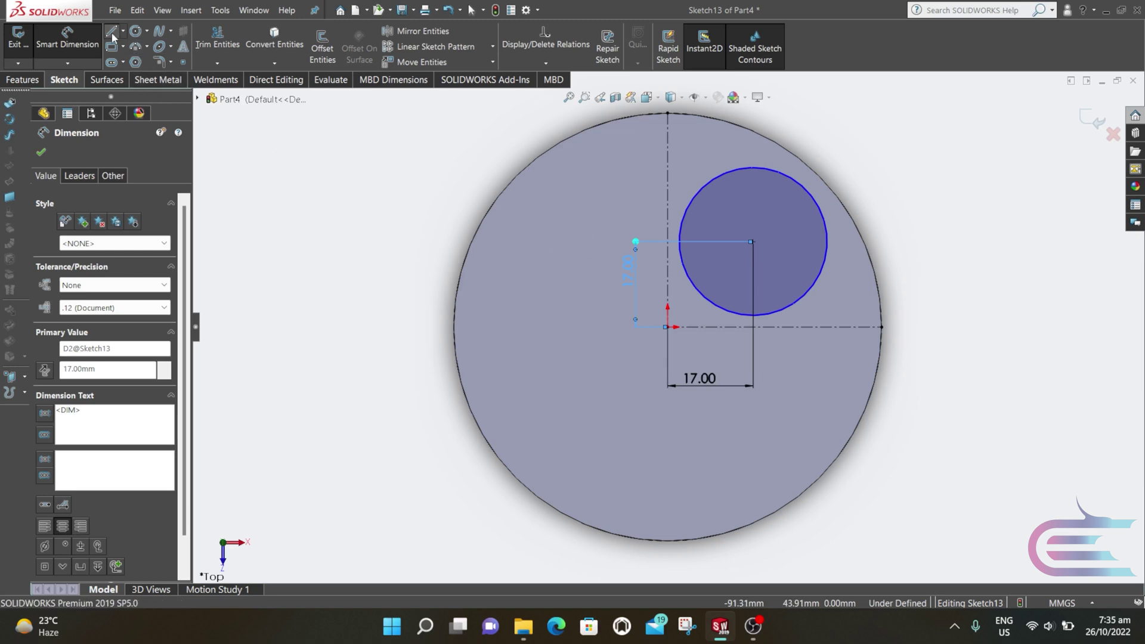
click(761, 318)
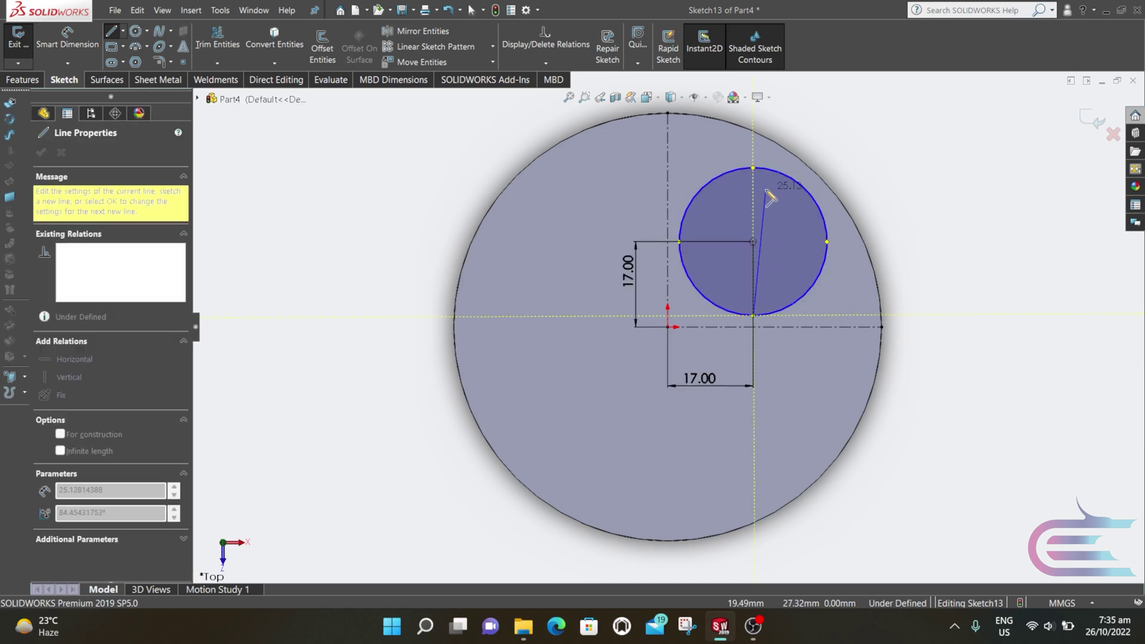
key(Escape)
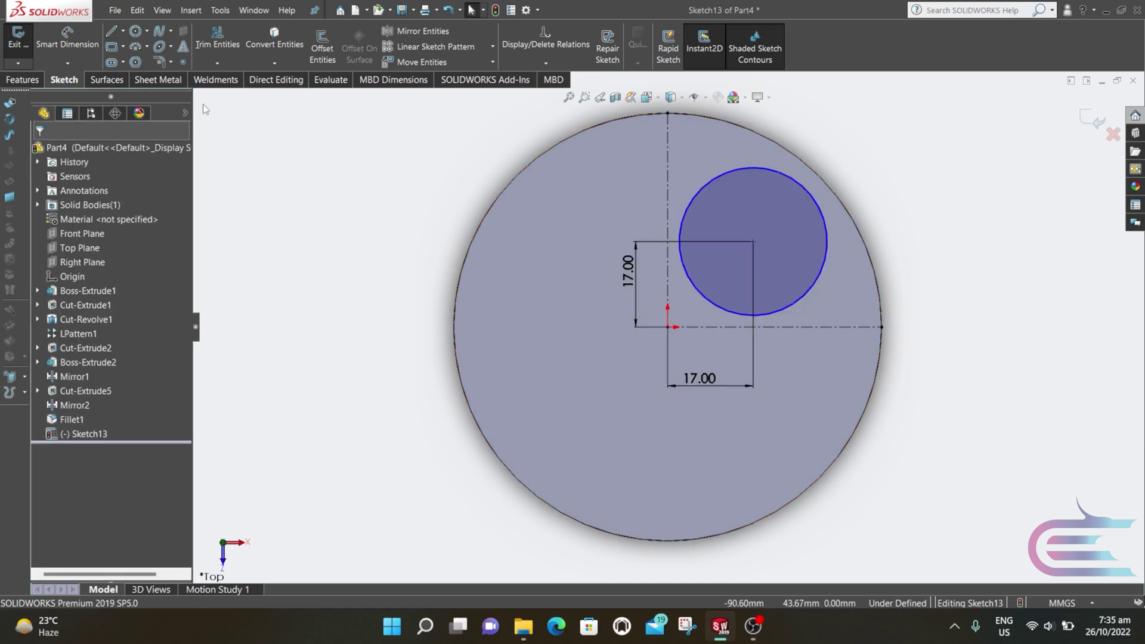
Step: Draw a vertical line about 28.6 mm long across the circle, just outboard of its centre, with both ends on the circle
click(780, 196)
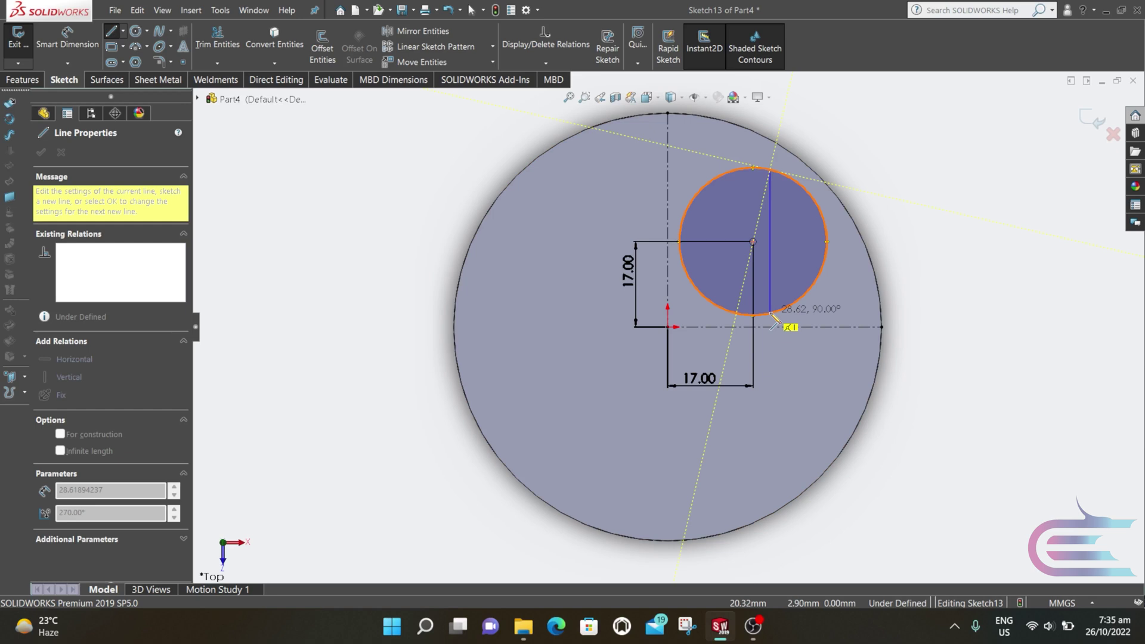
click(770, 314)
key(Escape)
key(Escape)
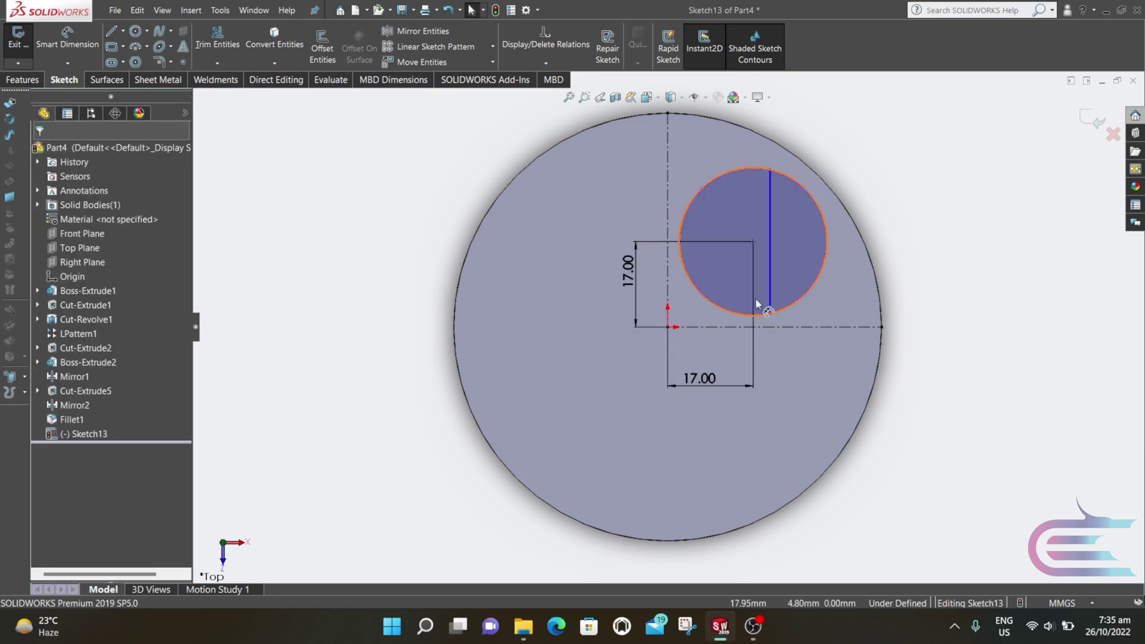
Step: Dimension the vertical chord line 1.5 mm from the circle's centre
click(83, 52)
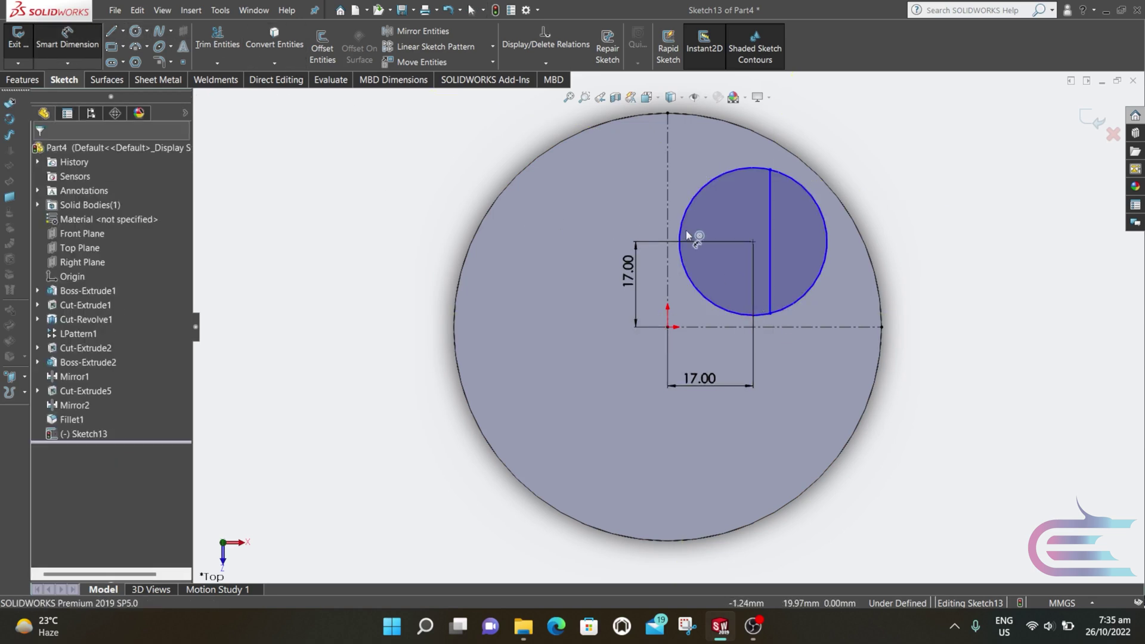
click(752, 242)
click(770, 238)
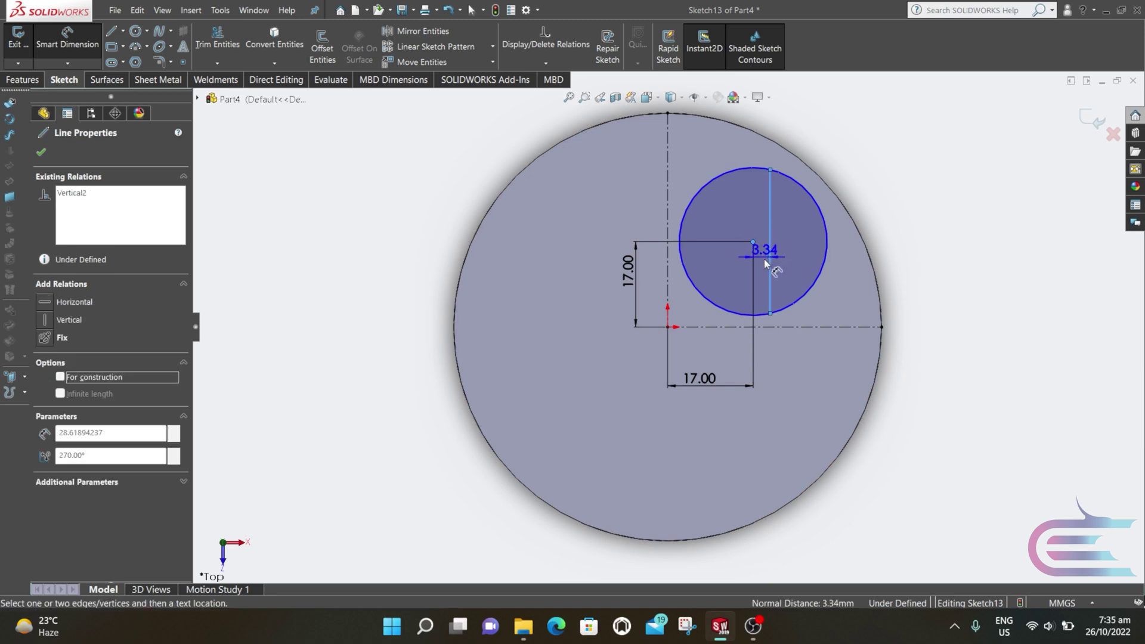
click(763, 277)
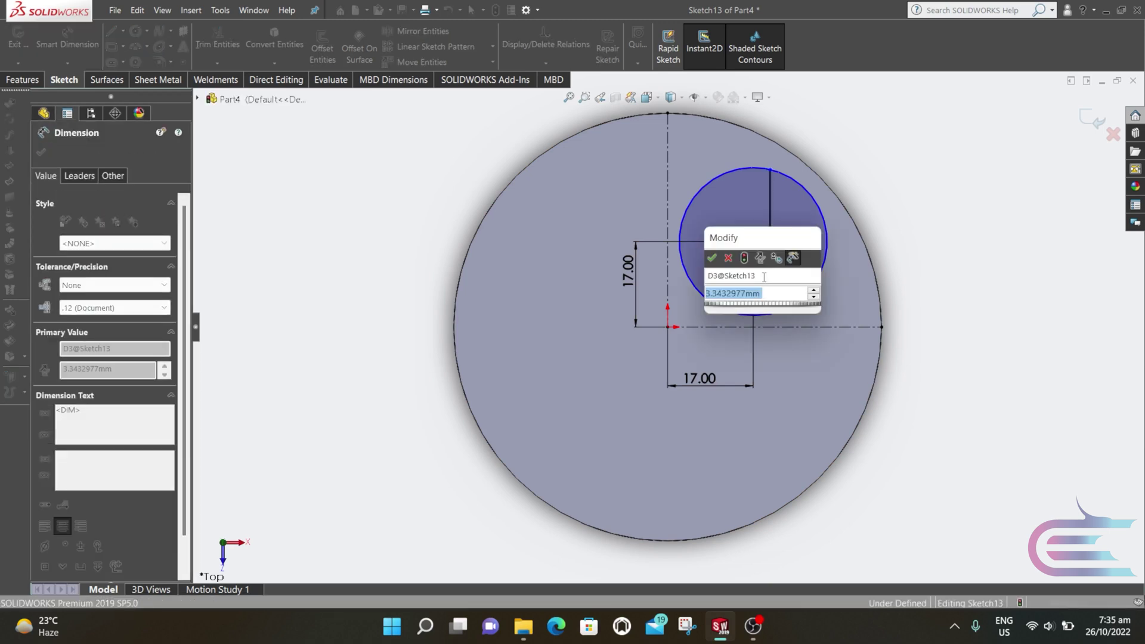
text(1.5)
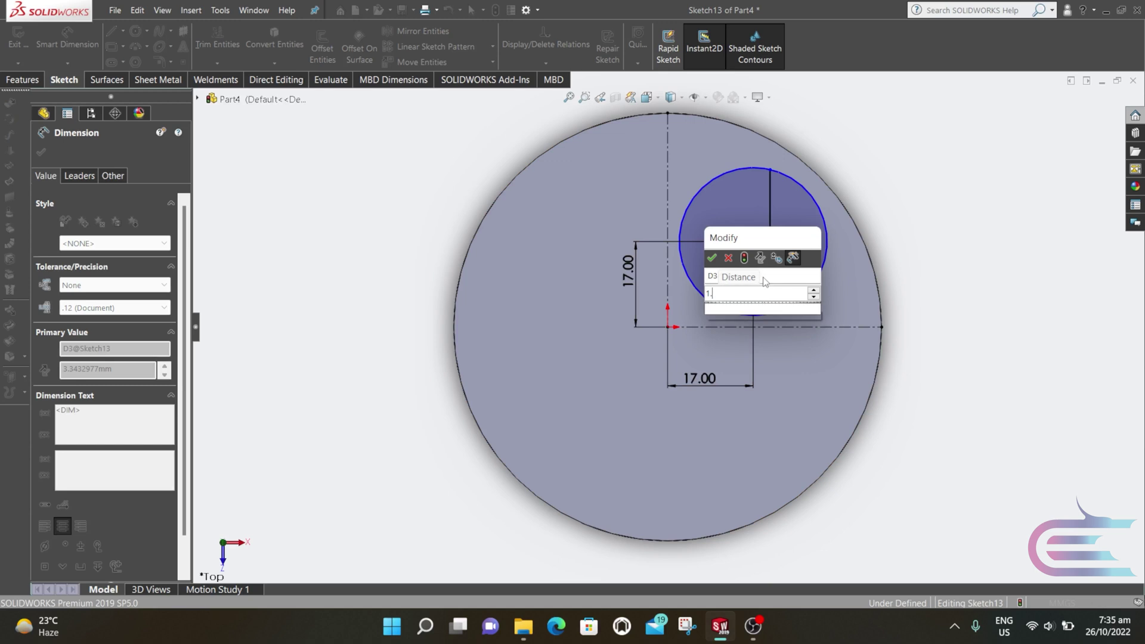
click(715, 257)
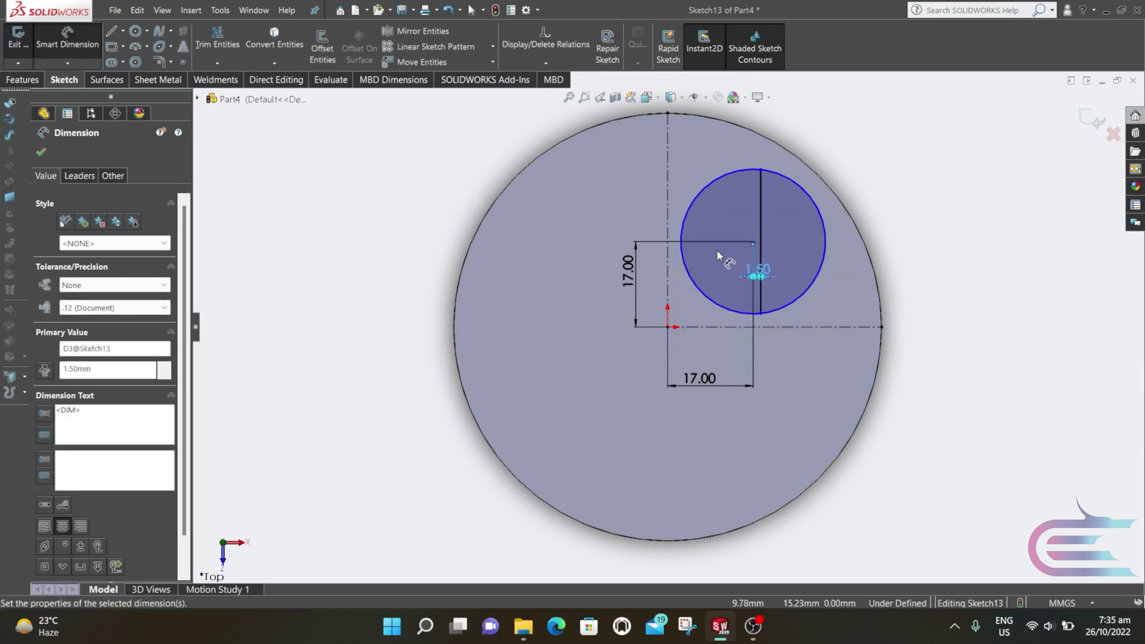
Step: Trim away the circle's arc on the inner side of the chord, leaving a closed D-shaped profile
click(217, 37)
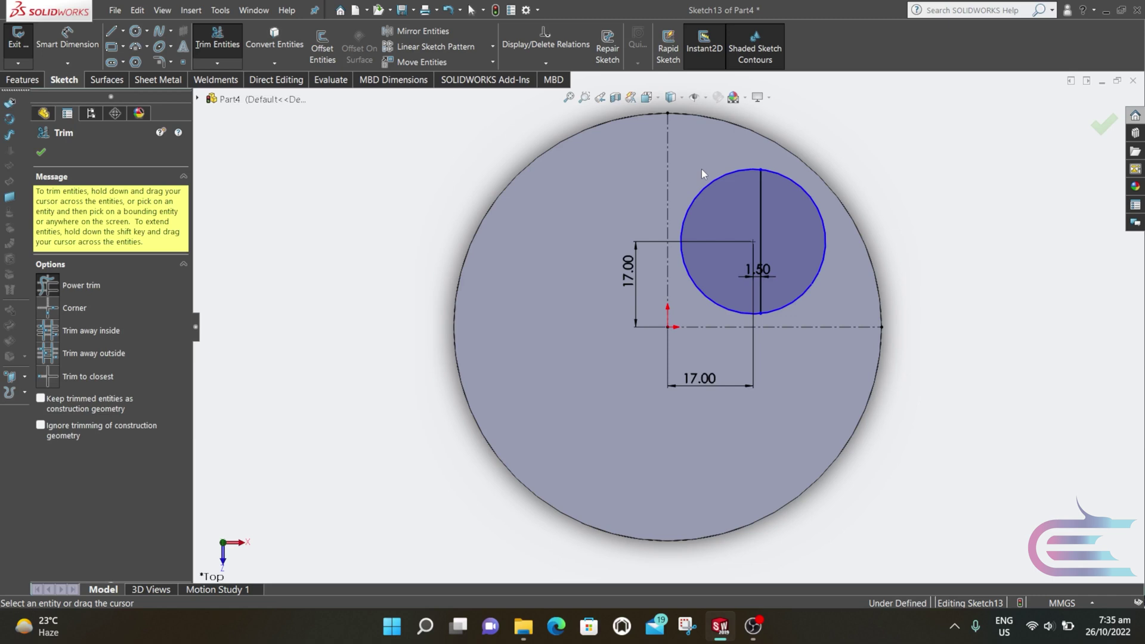
drag(709, 178, 713, 187)
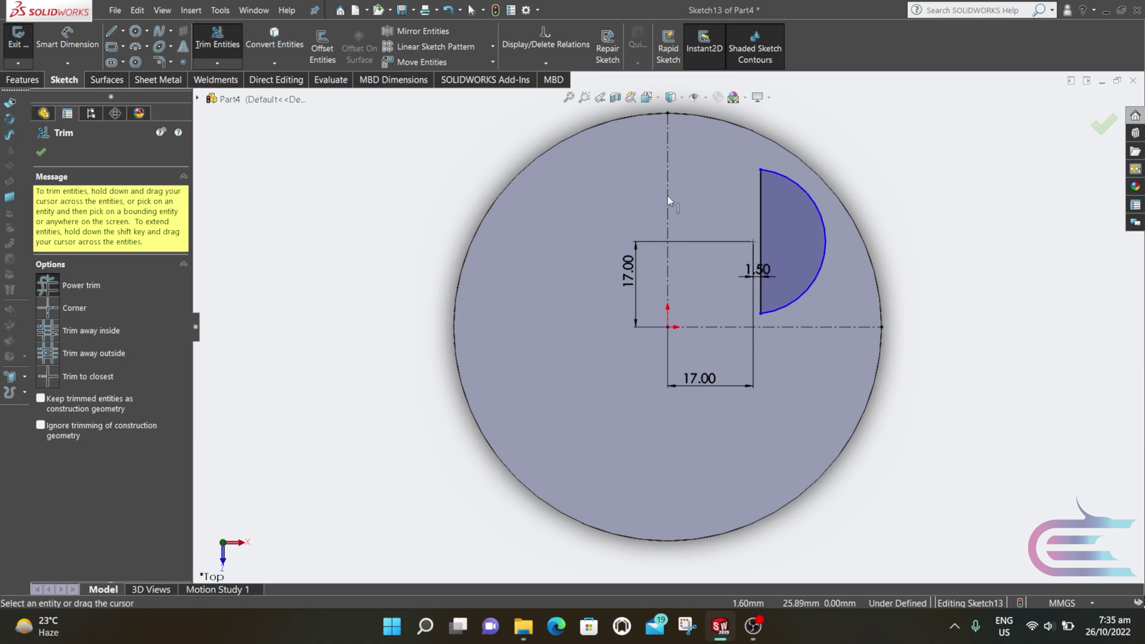
key(Escape)
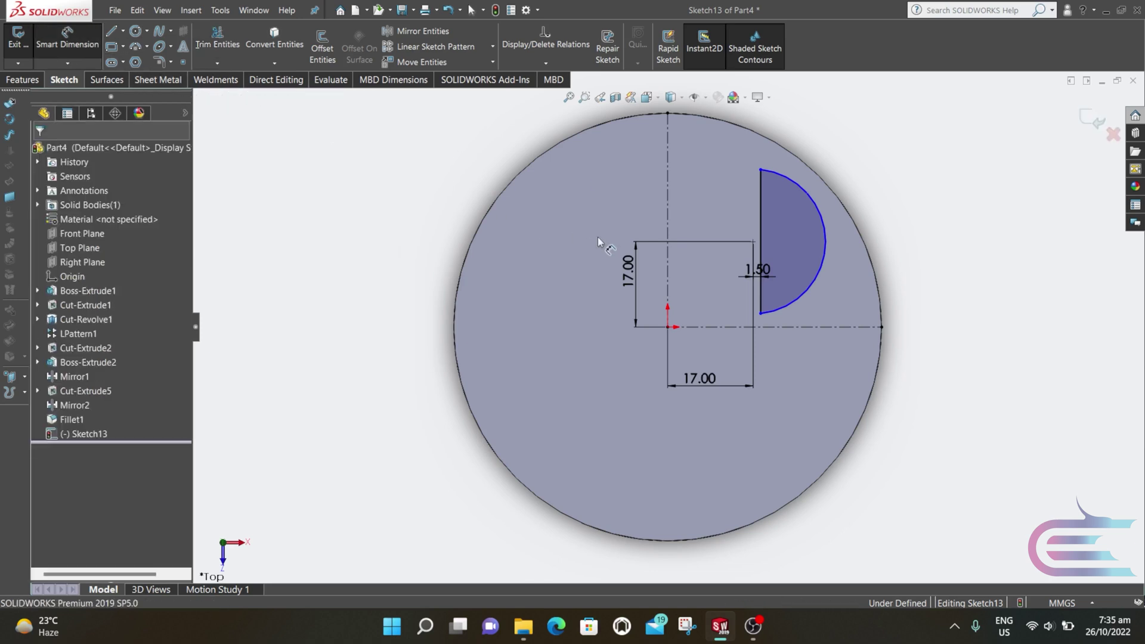
Step: Dimension the remaining arc of the D-shaped profile with a radius of 15.5 mm
click(817, 276)
click(893, 197)
click(893, 197)
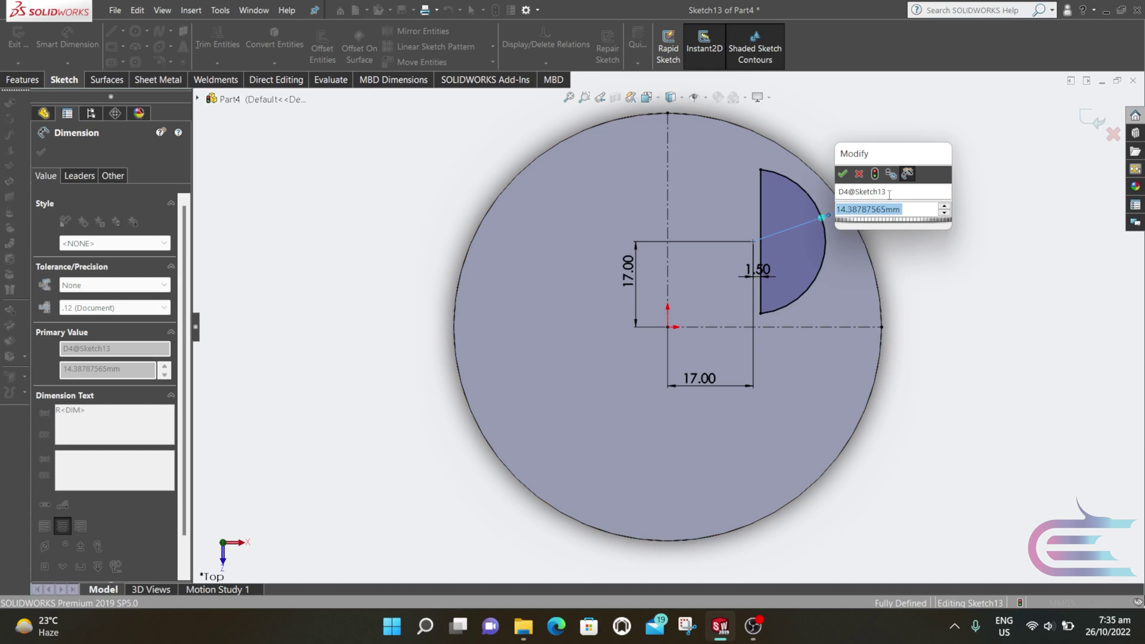
text(15)
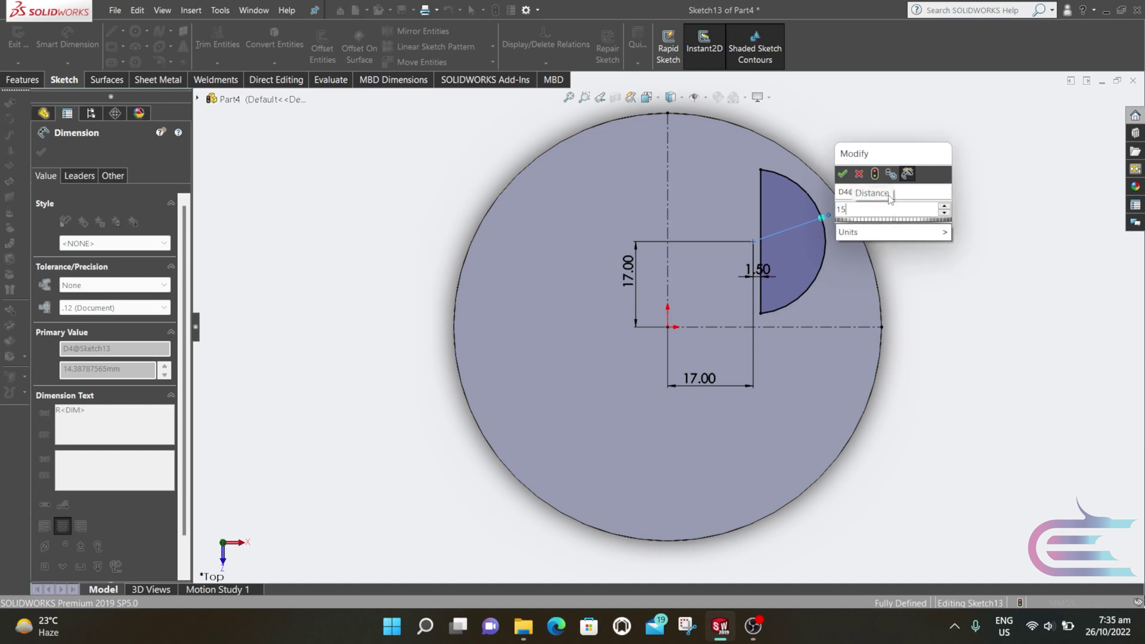
text(.5)
click(843, 177)
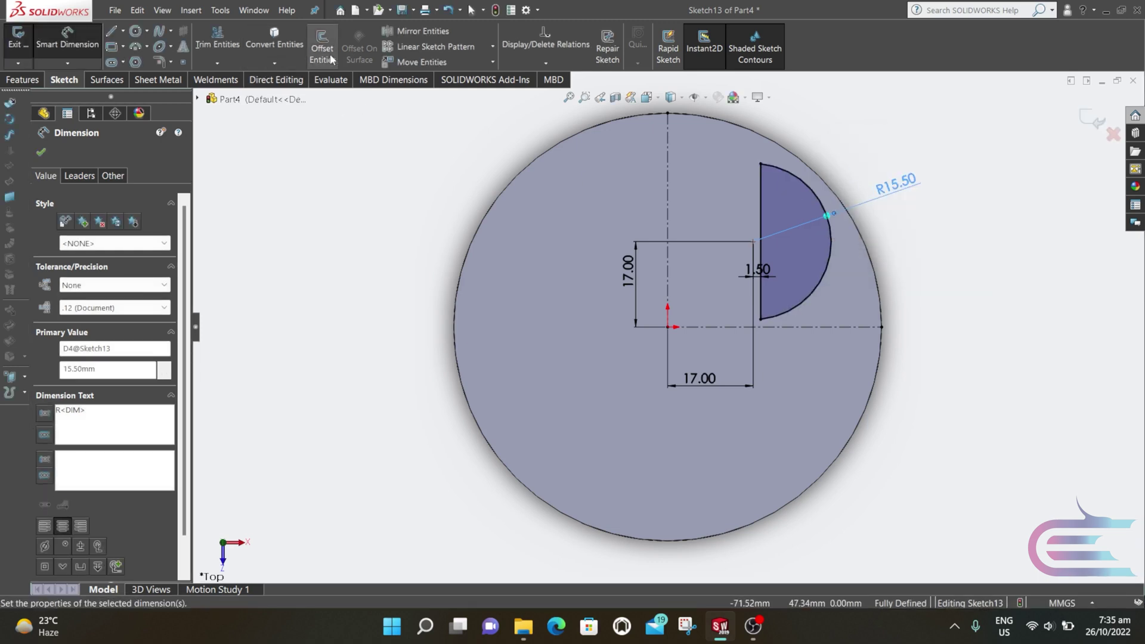
Step: Mirror the D-shaped profile's arc and chord line about the horizontal centerline, keeping the original
click(398, 31)
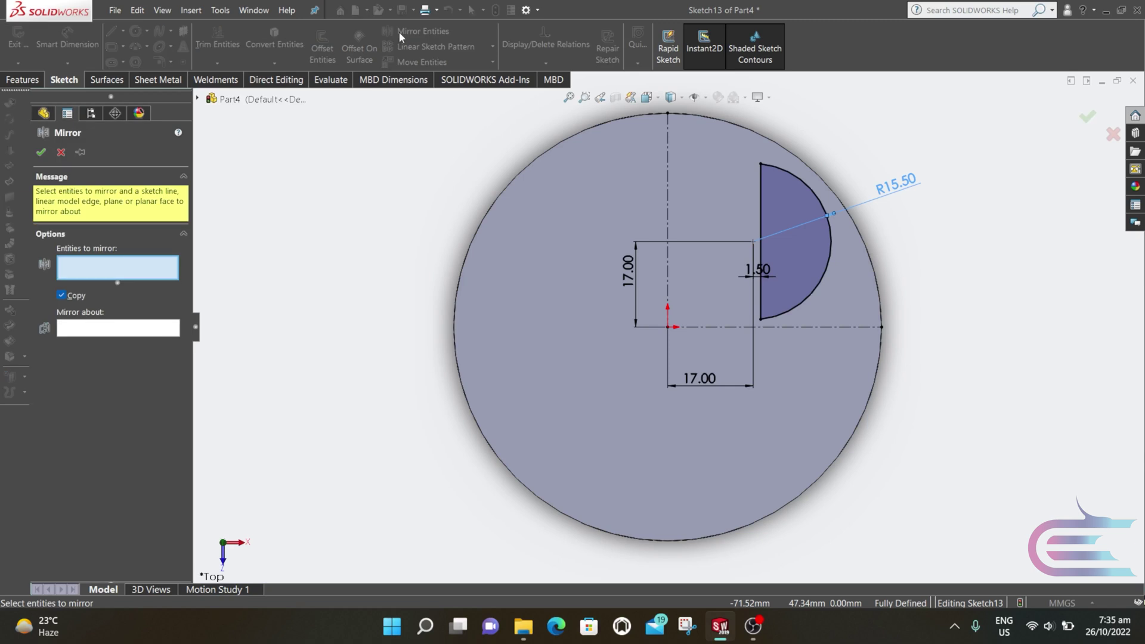
click(806, 297)
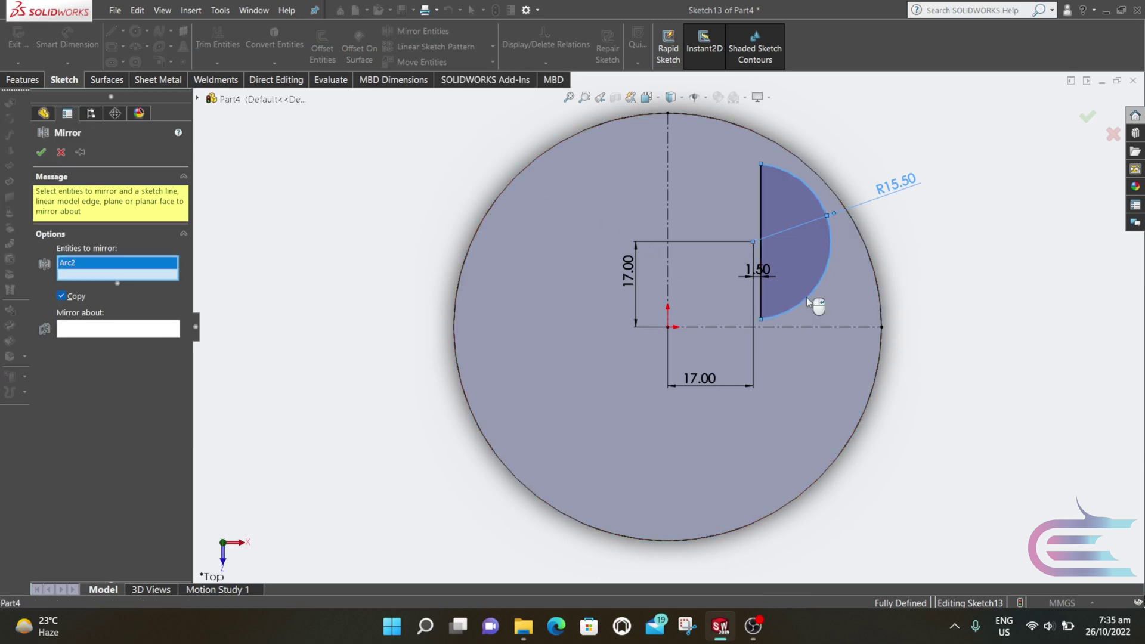
click(761, 233)
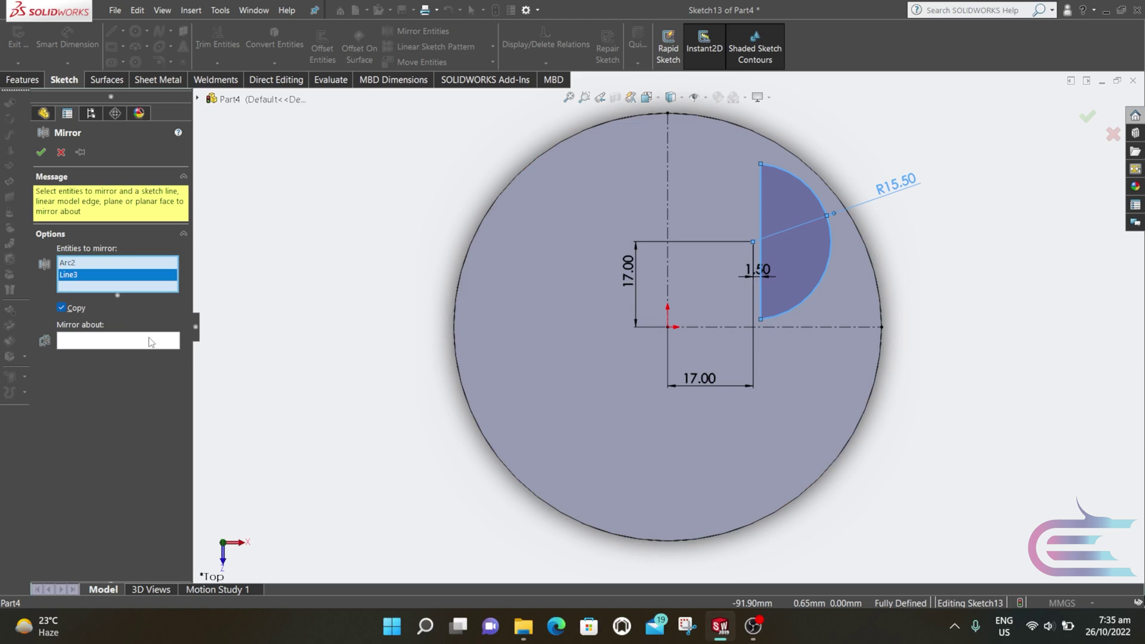
click(150, 342)
click(765, 328)
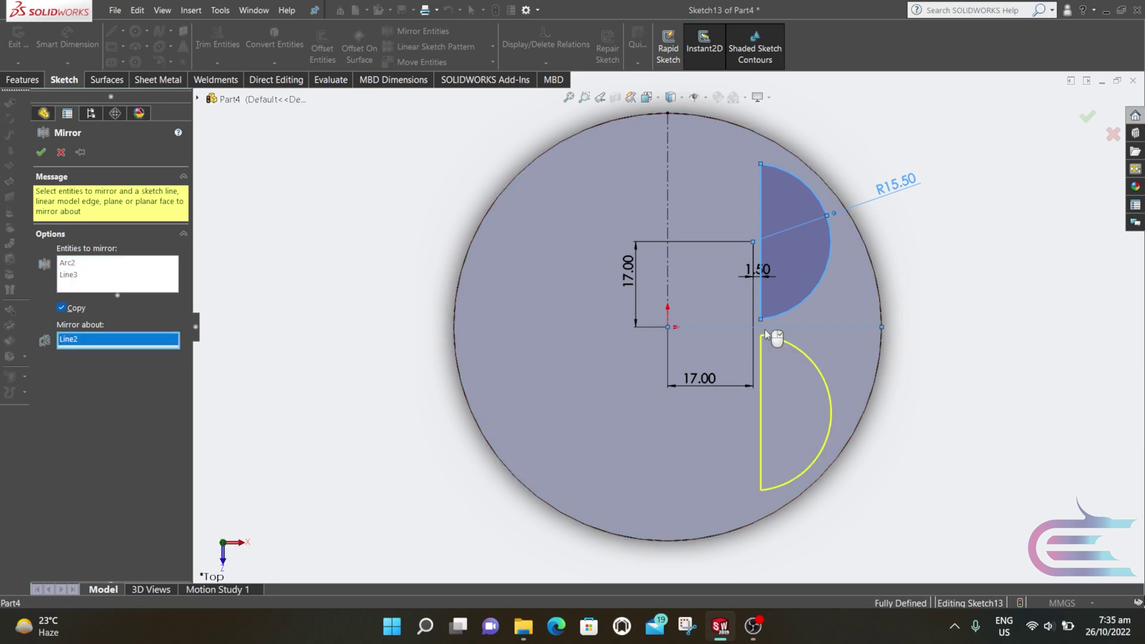
click(40, 153)
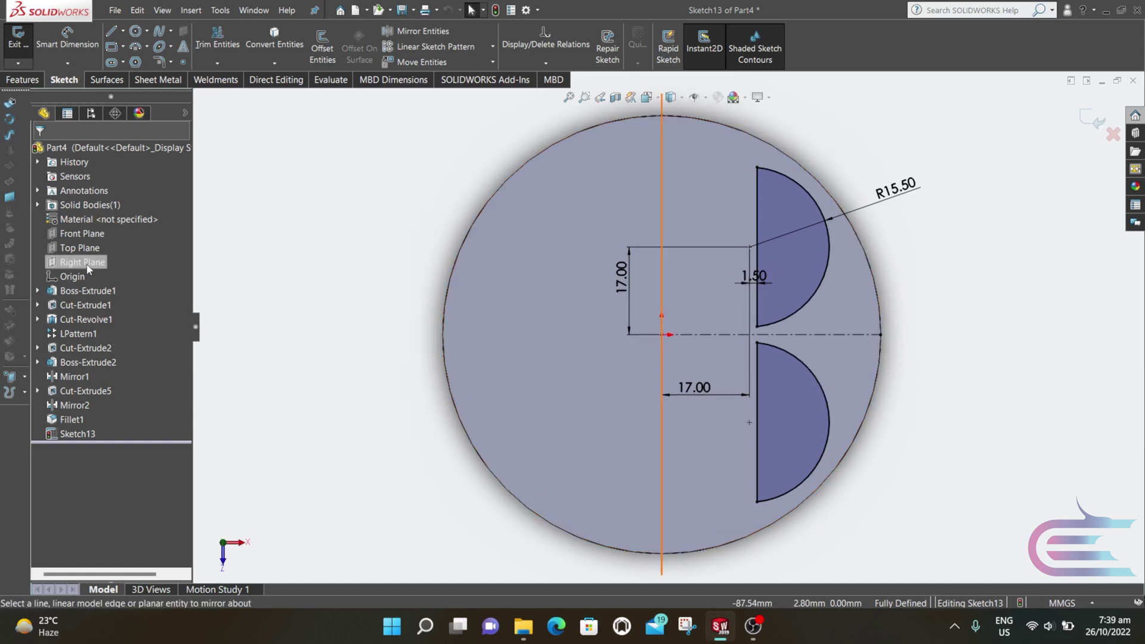
Step: Start a sketch on the Right Plane and draw a horizontal centerline about 37.9 mm long above the crown, starting over the piston's axis
right_click(88, 268)
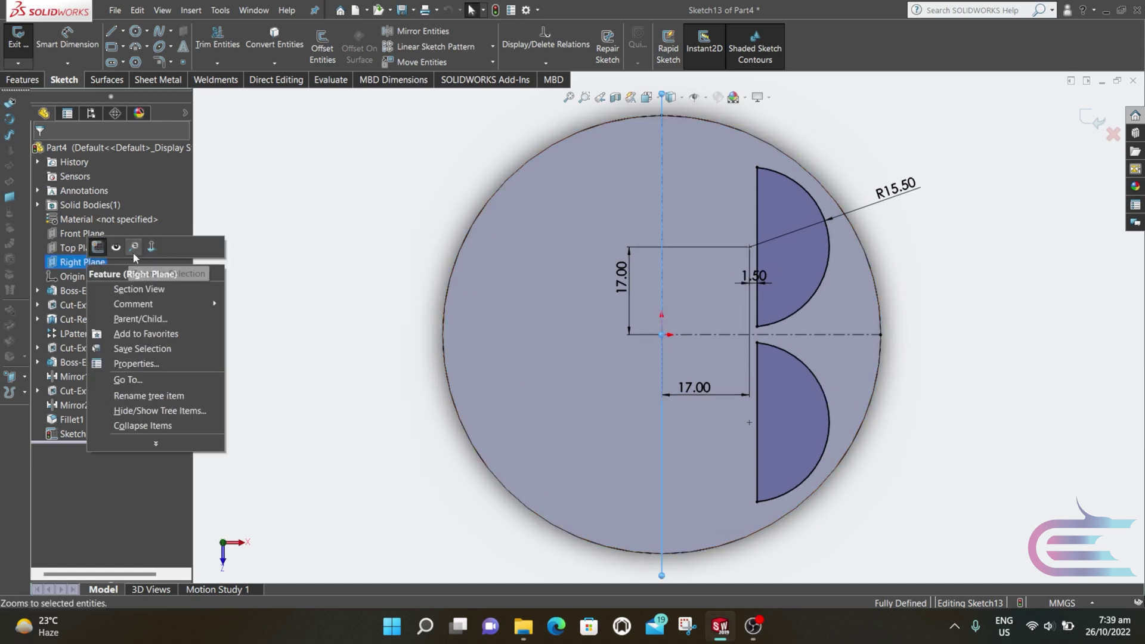
click(144, 246)
scroll(542, 270, up, 3)
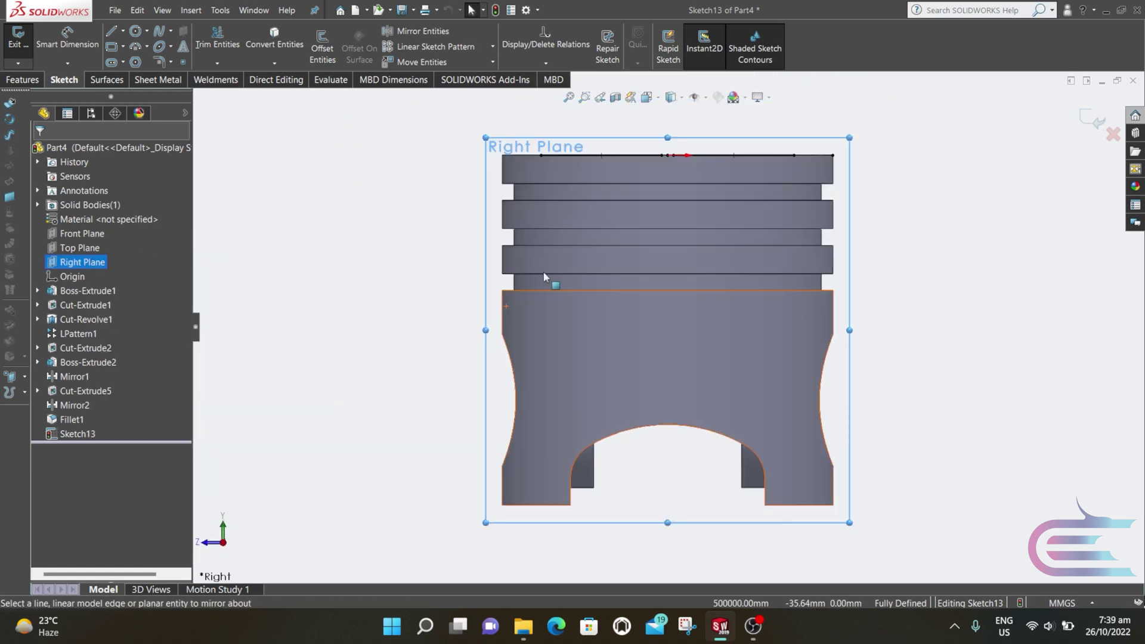
scroll(618, 157, up, 5)
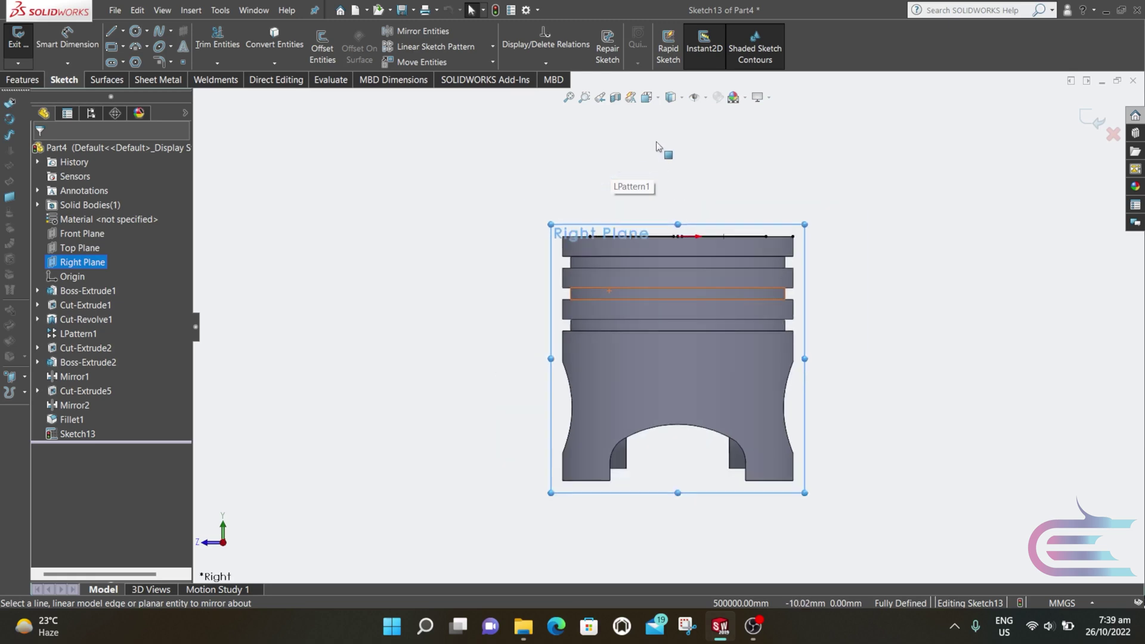
click(123, 31)
click(146, 59)
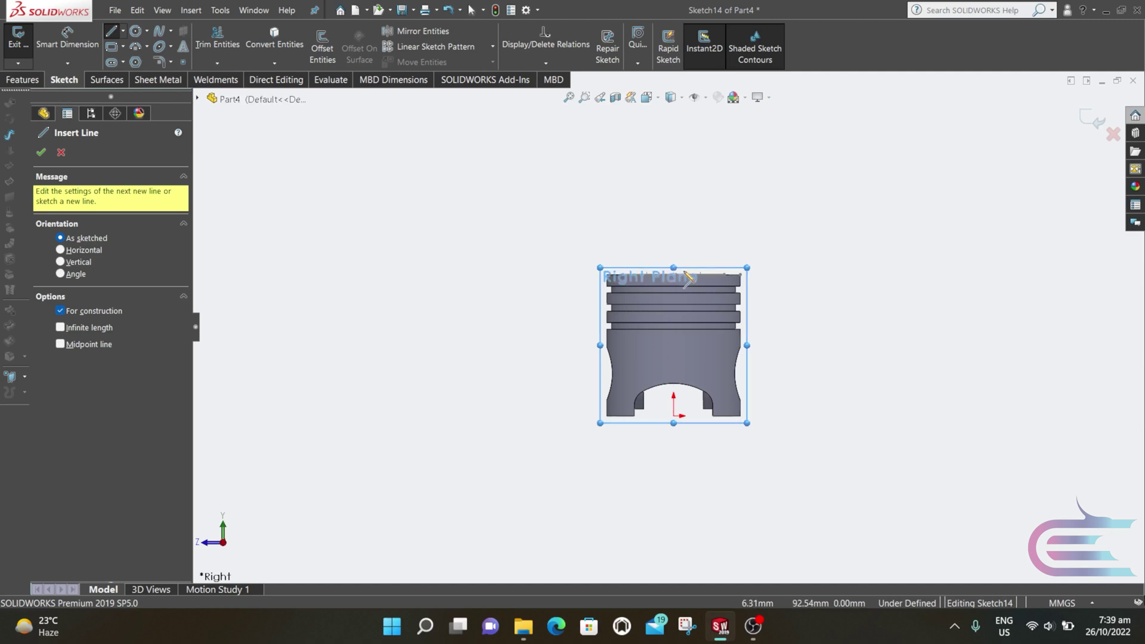
scroll(692, 274, down, 2)
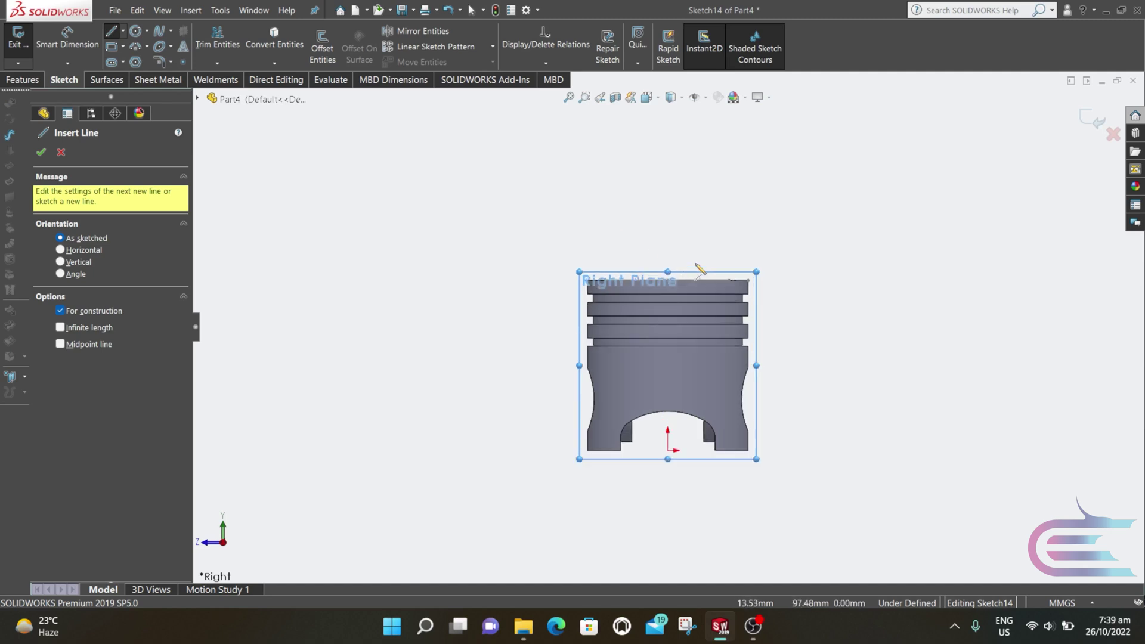
click(652, 294)
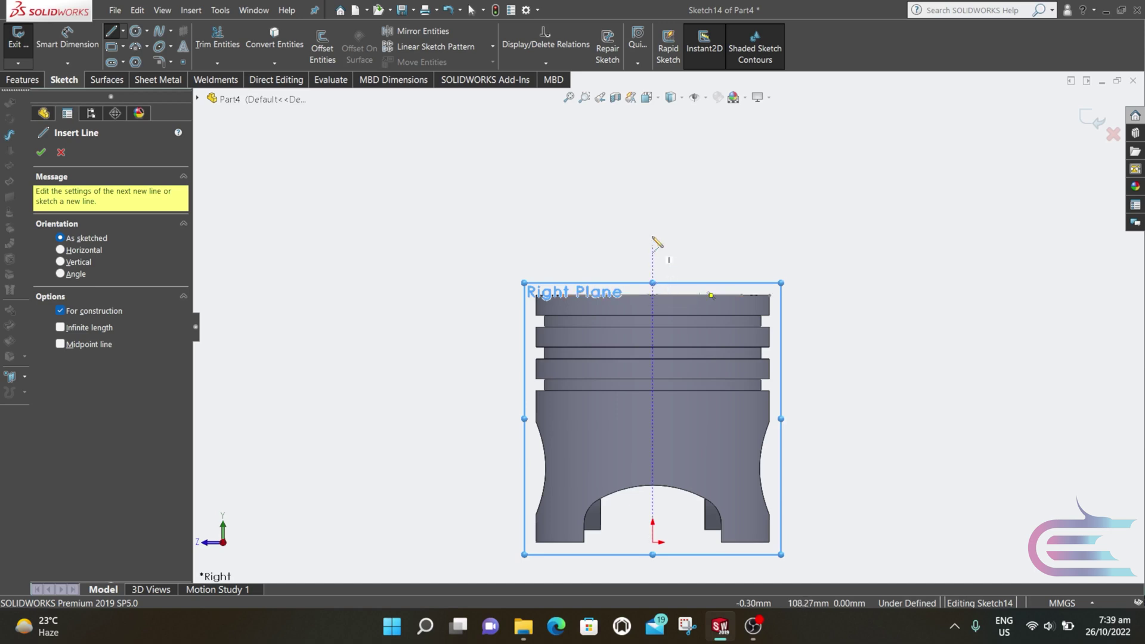
click(652, 189)
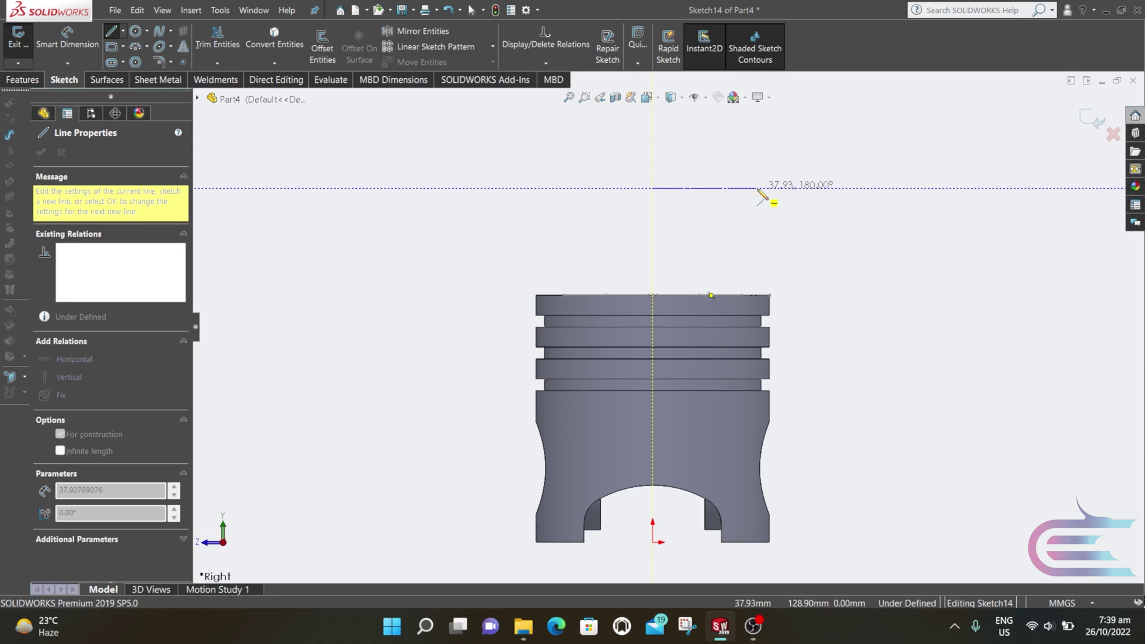
click(756, 188)
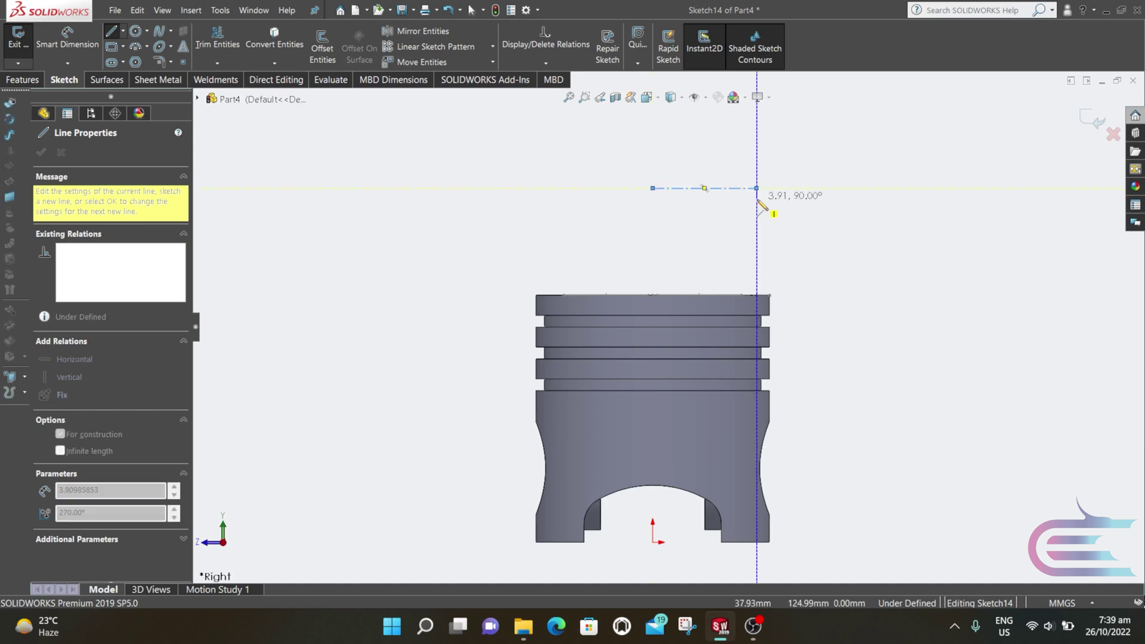
key(Escape)
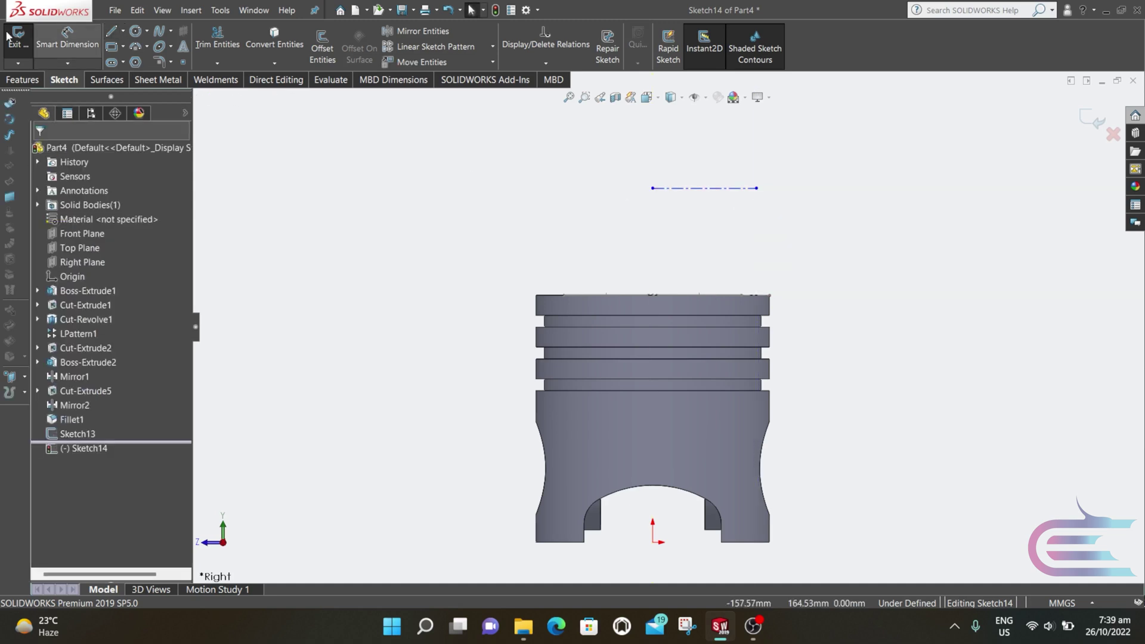
Step: Dimension the centerline 18.74811255 mm above the horizontal centerline of the D-shaped crown sketch, and close the sketch
click(67, 41)
middle_drag(644, 287, 684, 288)
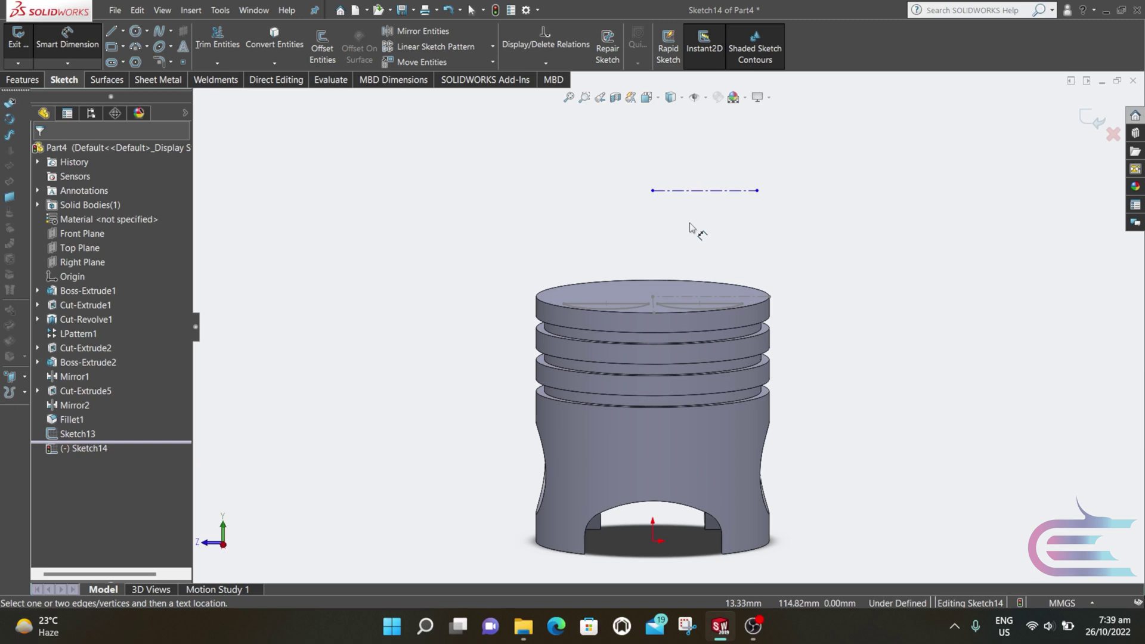
click(695, 191)
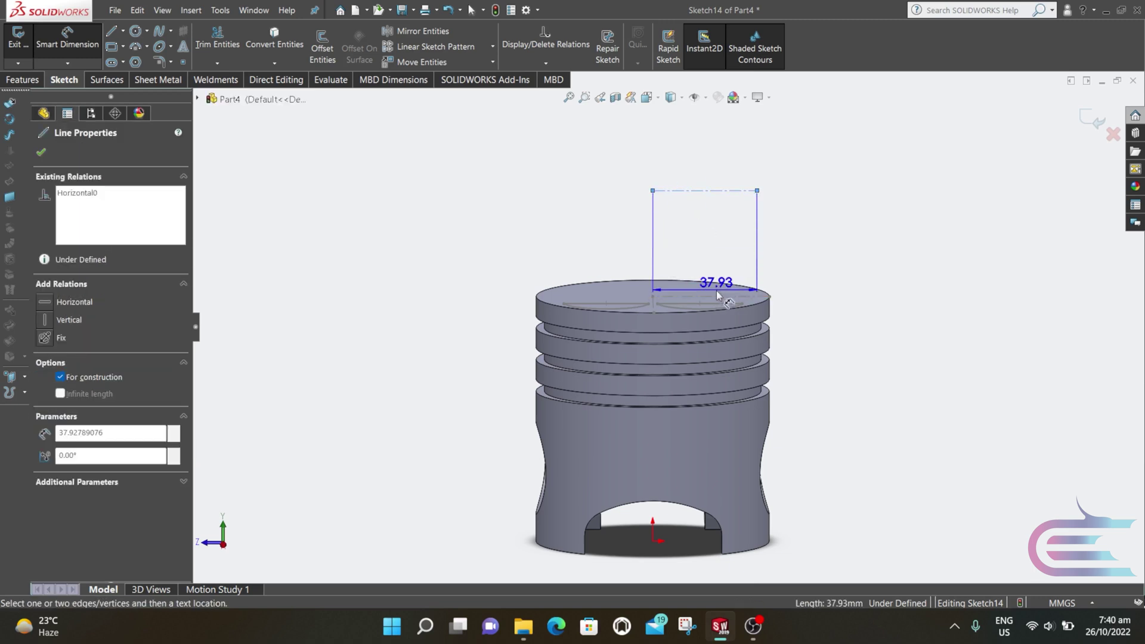
scroll(716, 294, down, 3)
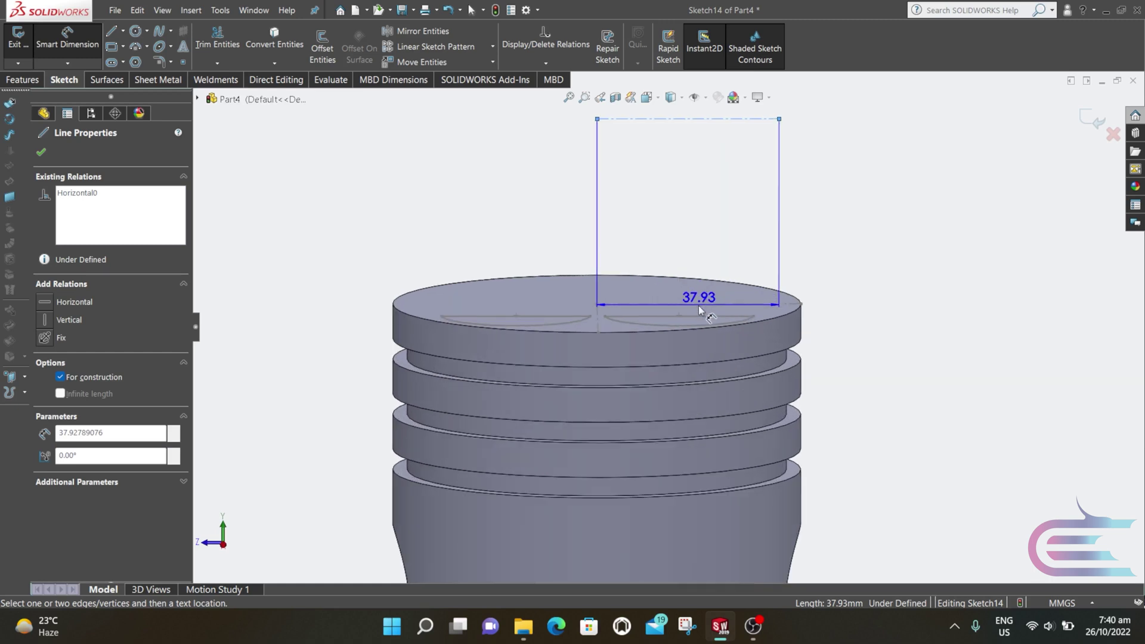
click(699, 304)
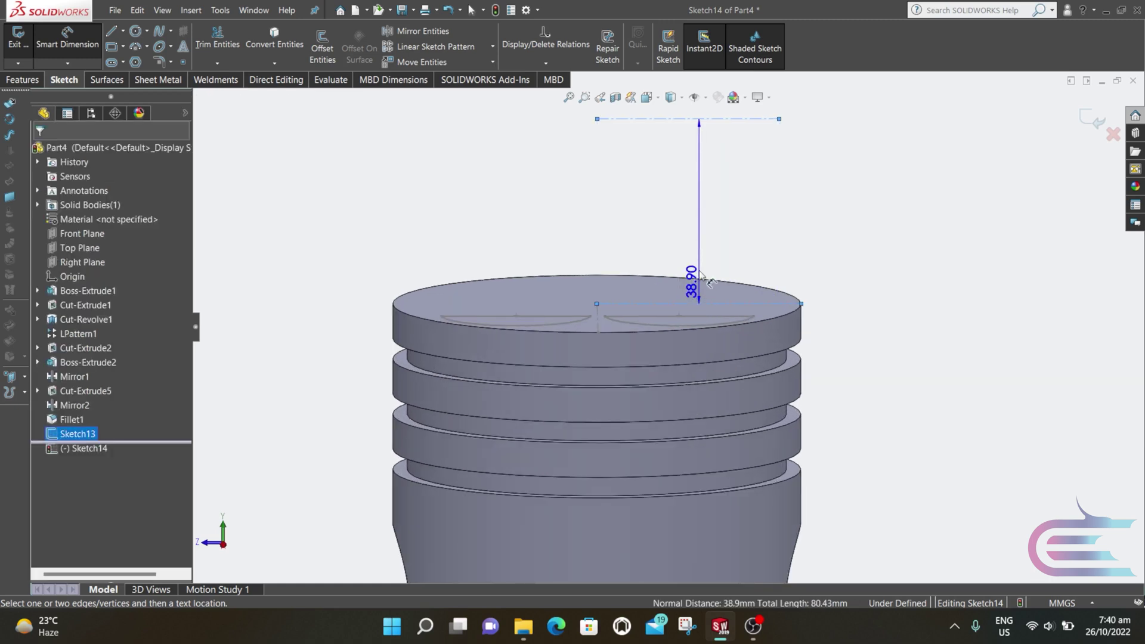
click(701, 234)
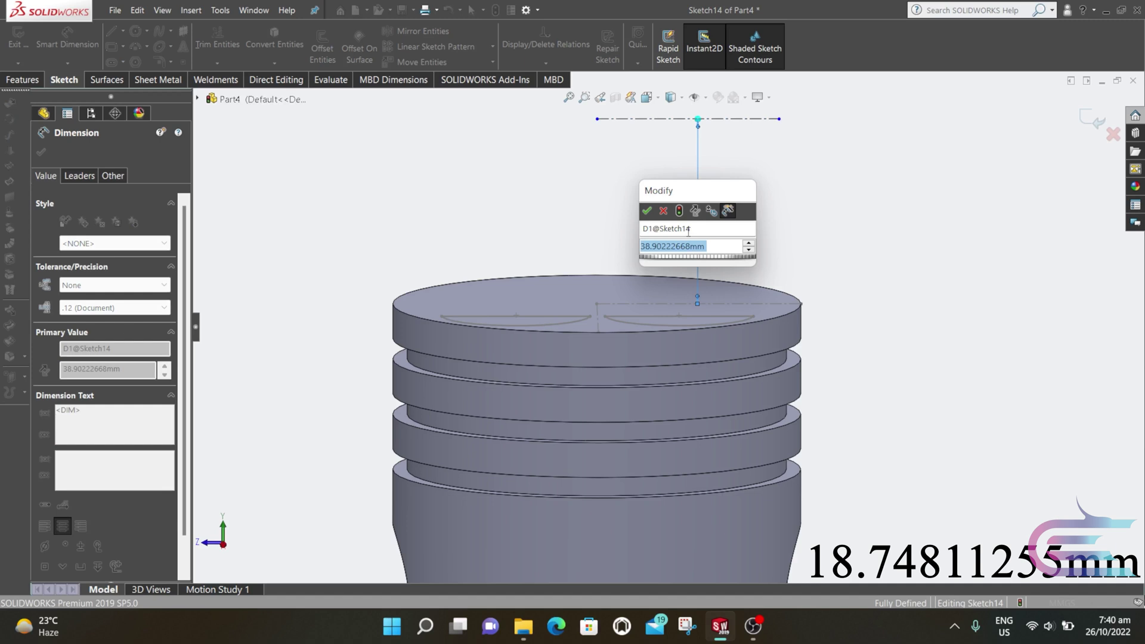
text(18.)
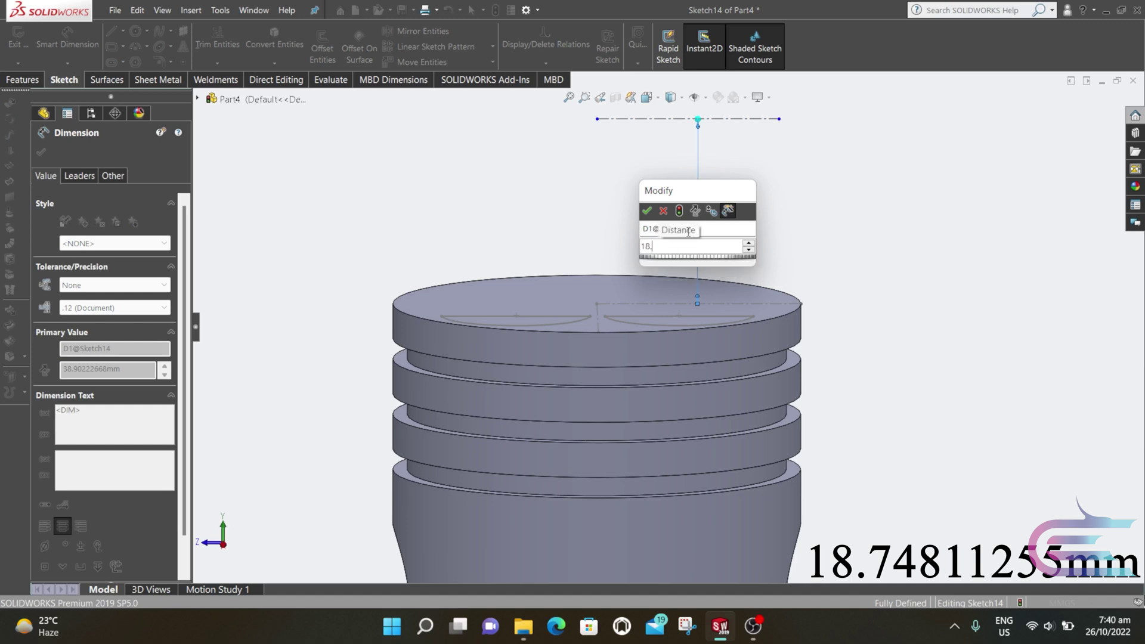
text(74)
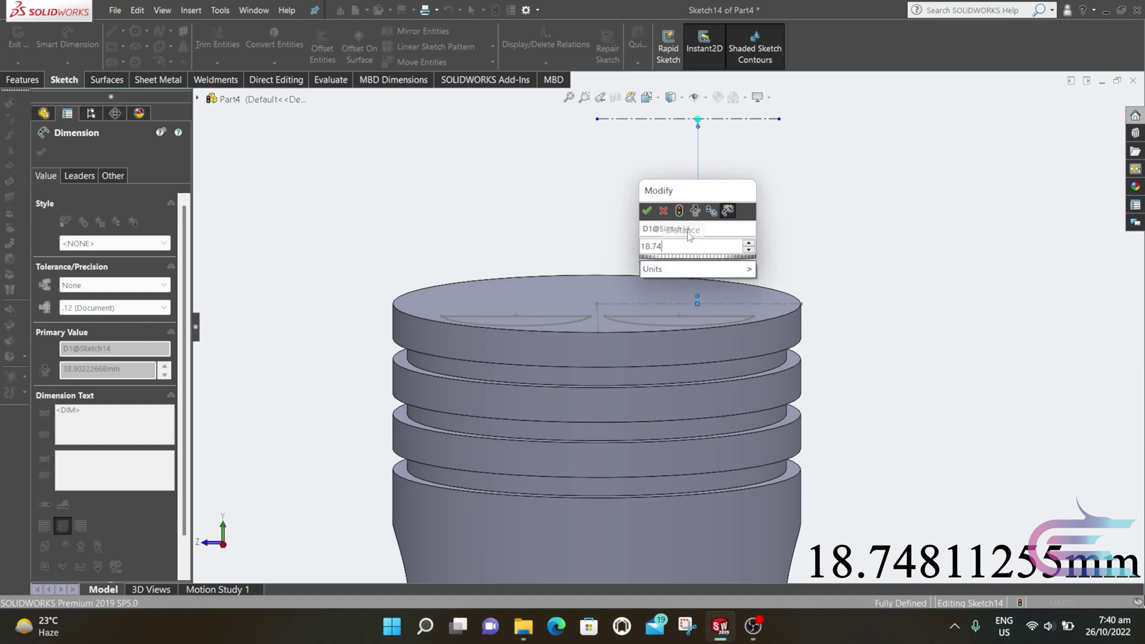
text(811255)
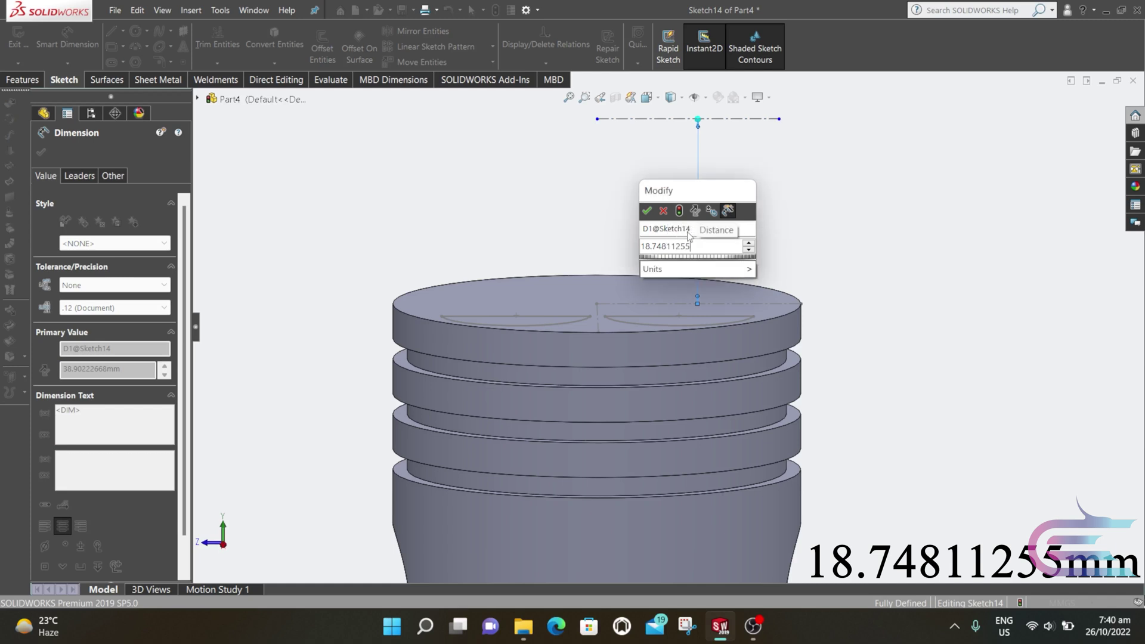
key(Return)
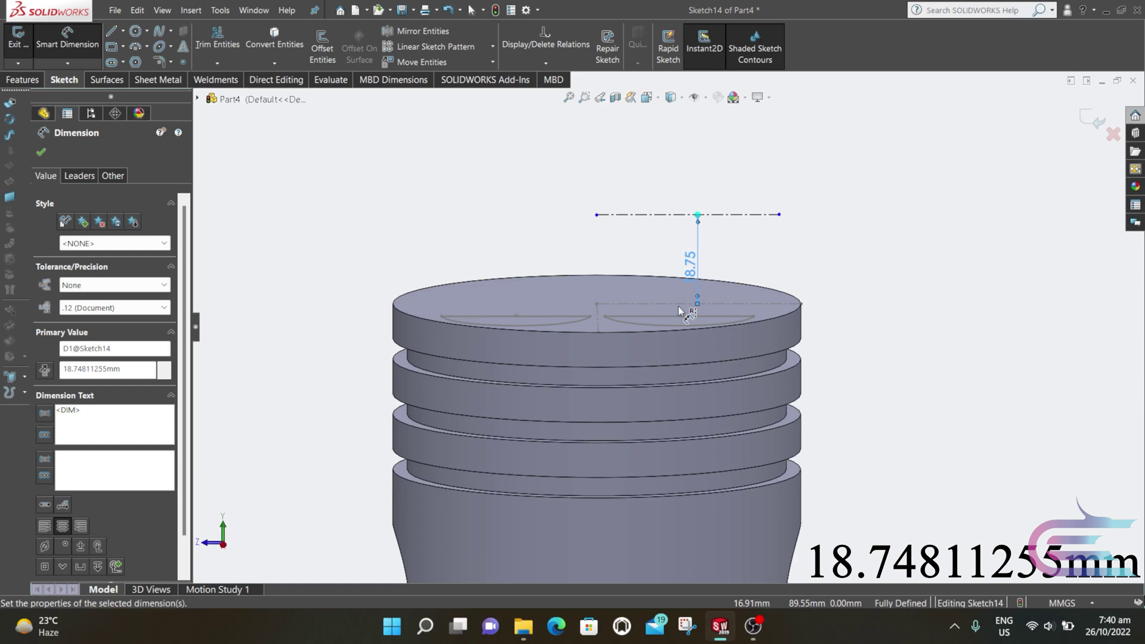
click(42, 154)
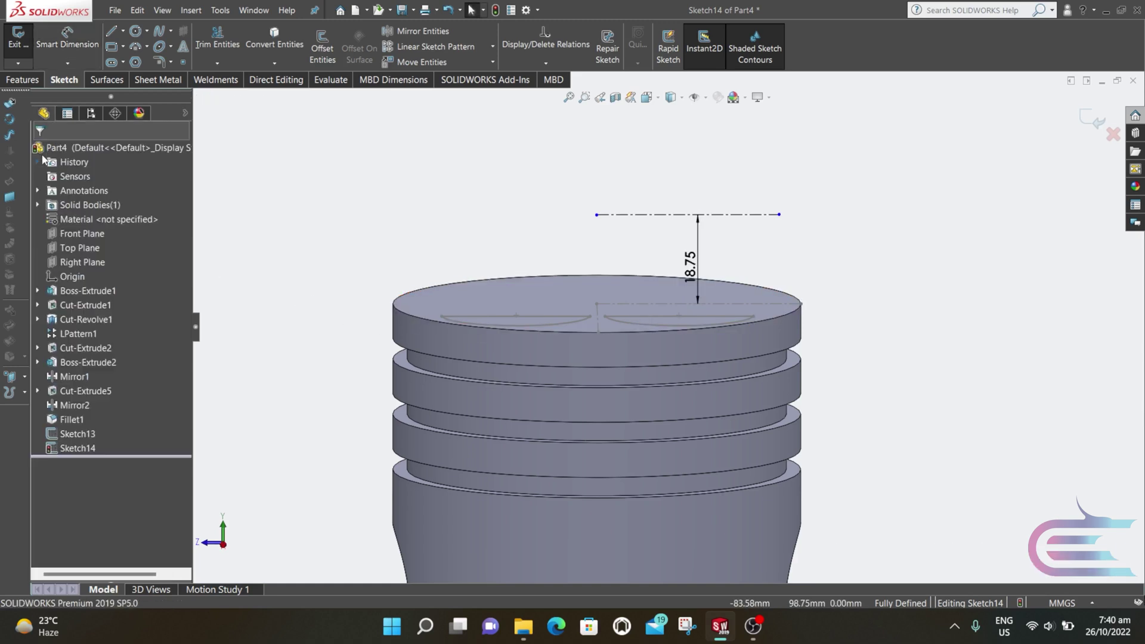
scroll(620, 295, up, 4)
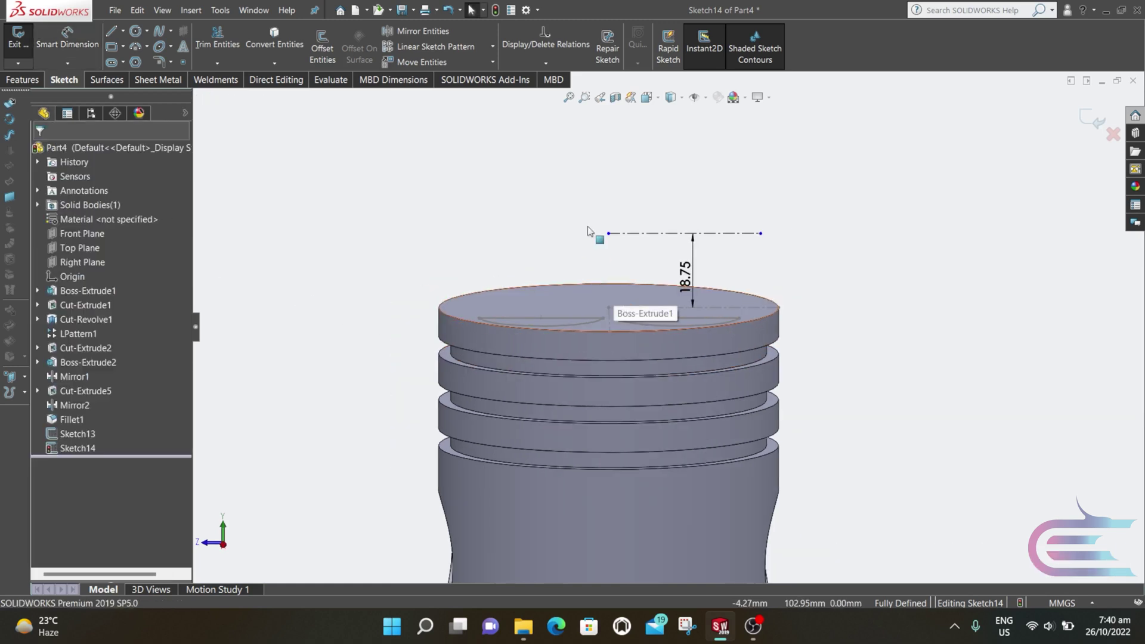
click(1096, 119)
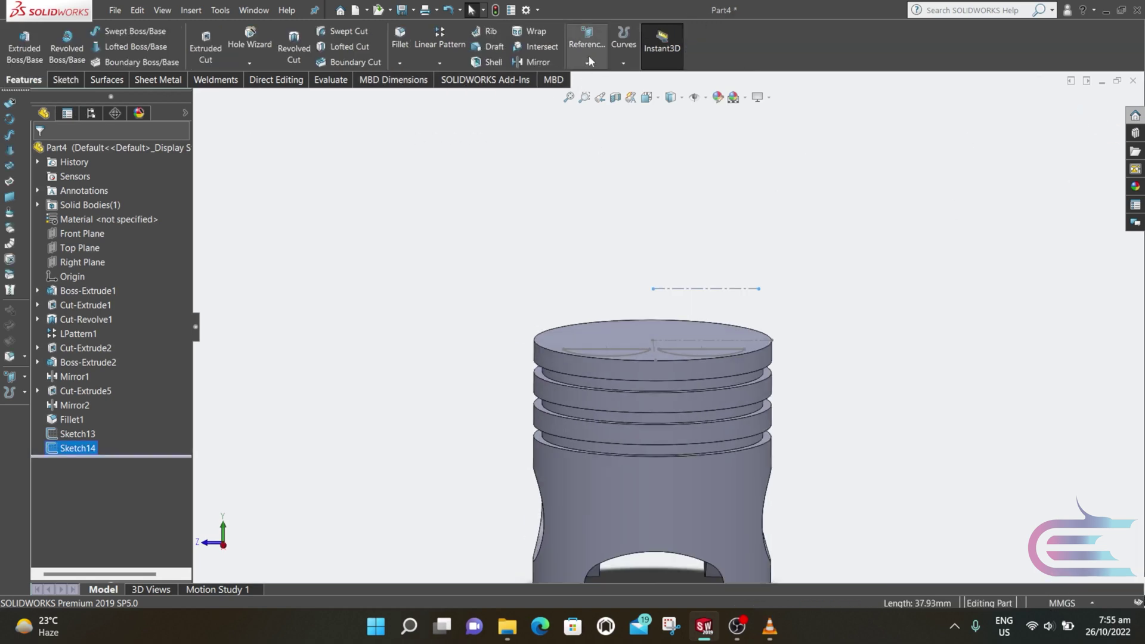
Step: Create a reference plane through the new centerline, angled 105° to the Right Plane
click(588, 63)
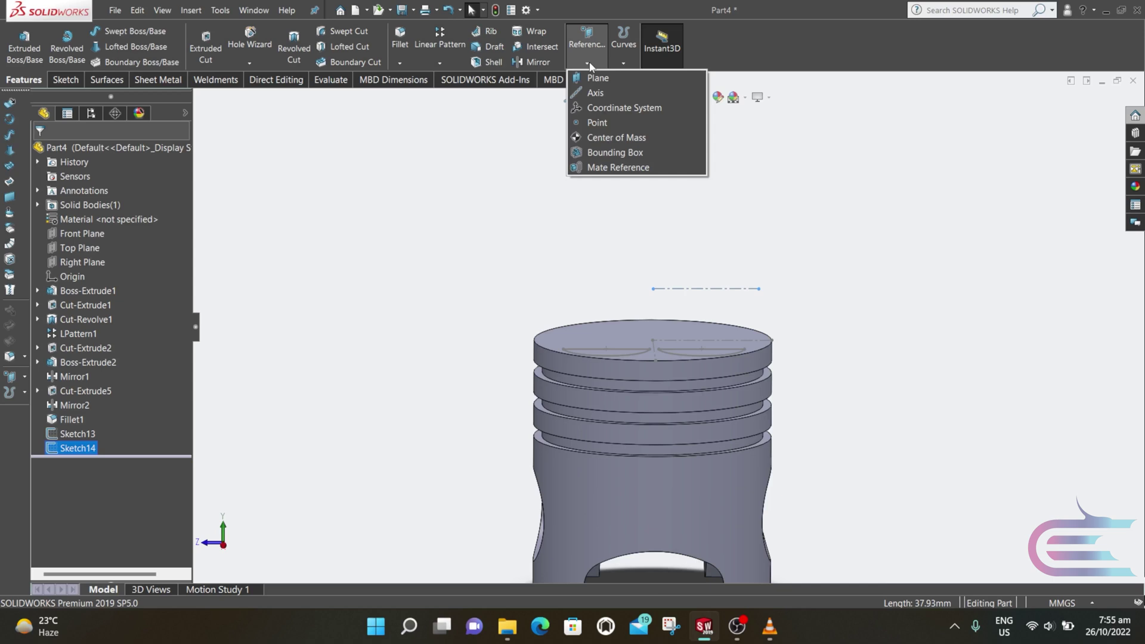
click(591, 77)
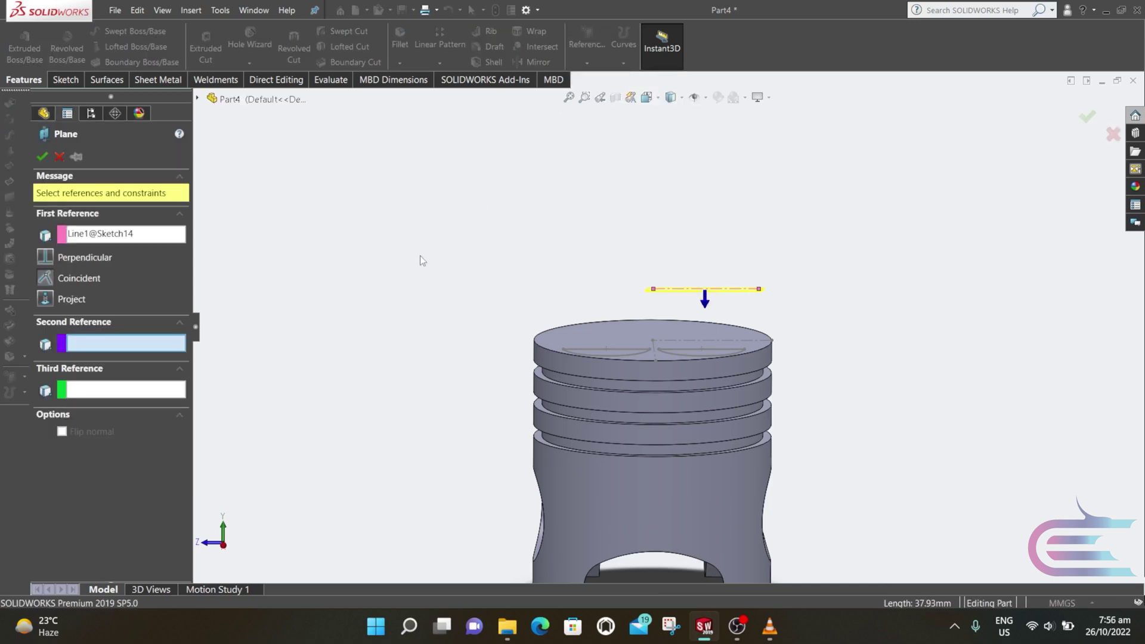
click(198, 99)
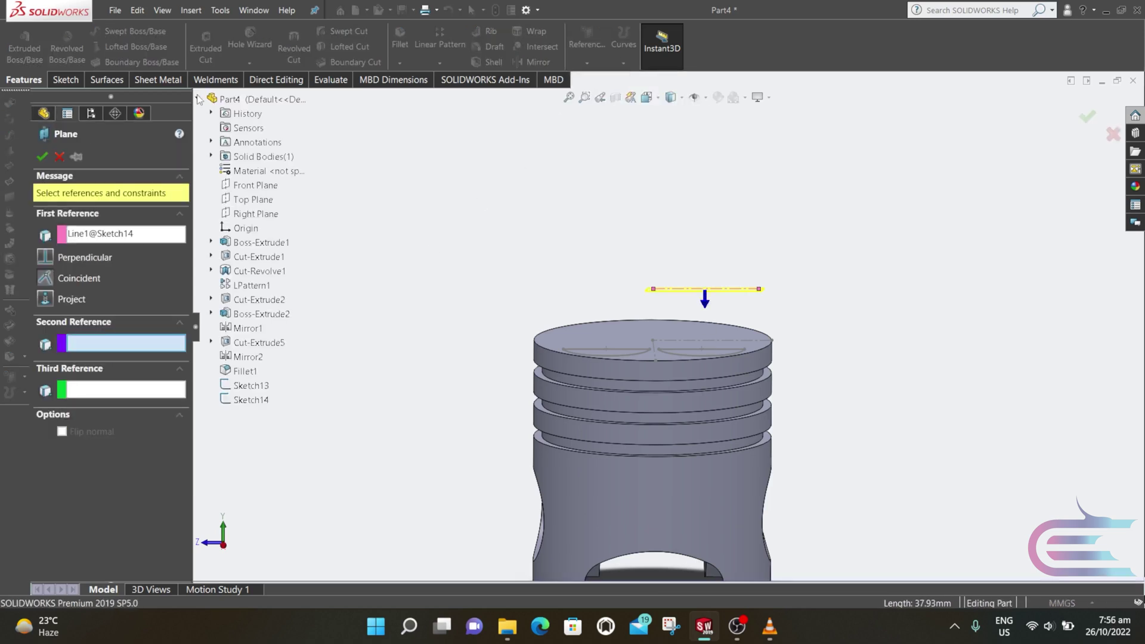
click(242, 213)
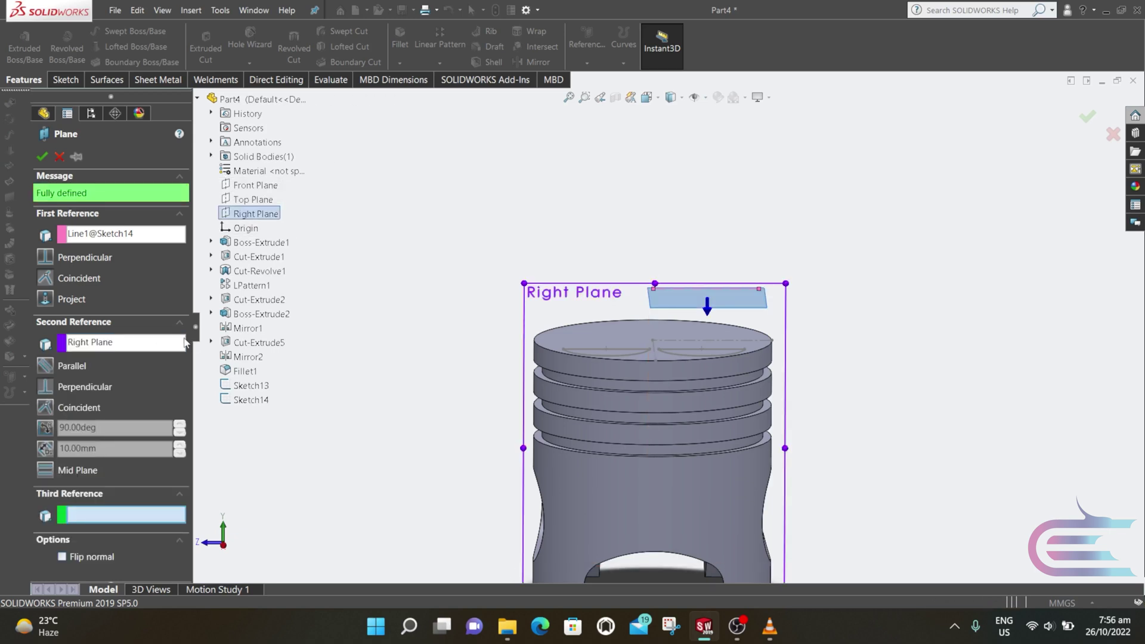
middle_drag(529, 336, 568, 303)
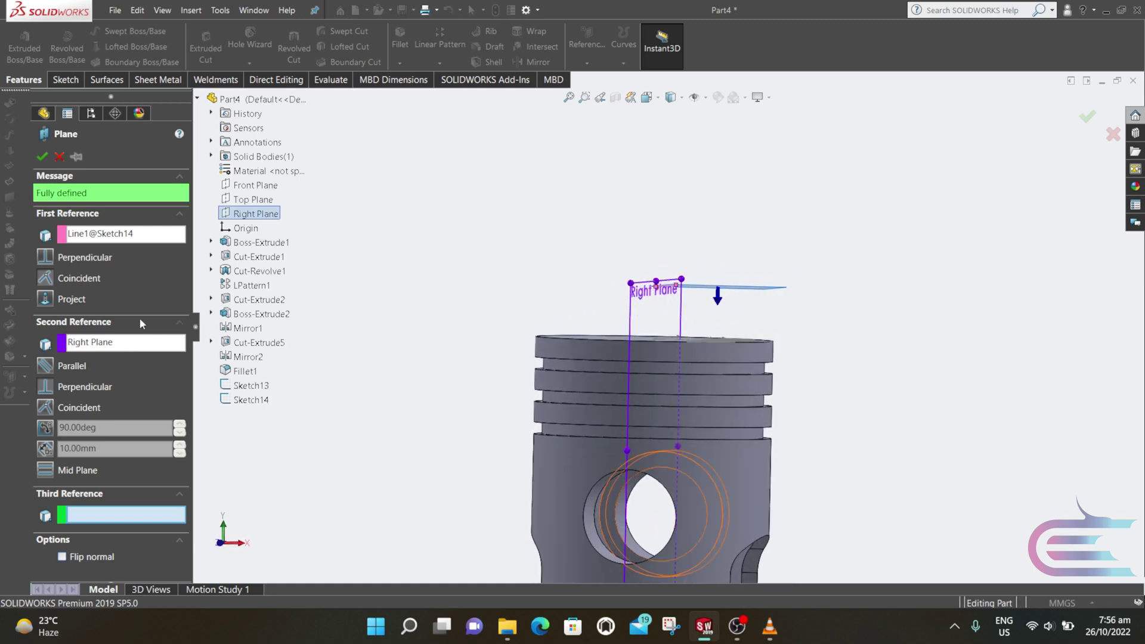
click(51, 428)
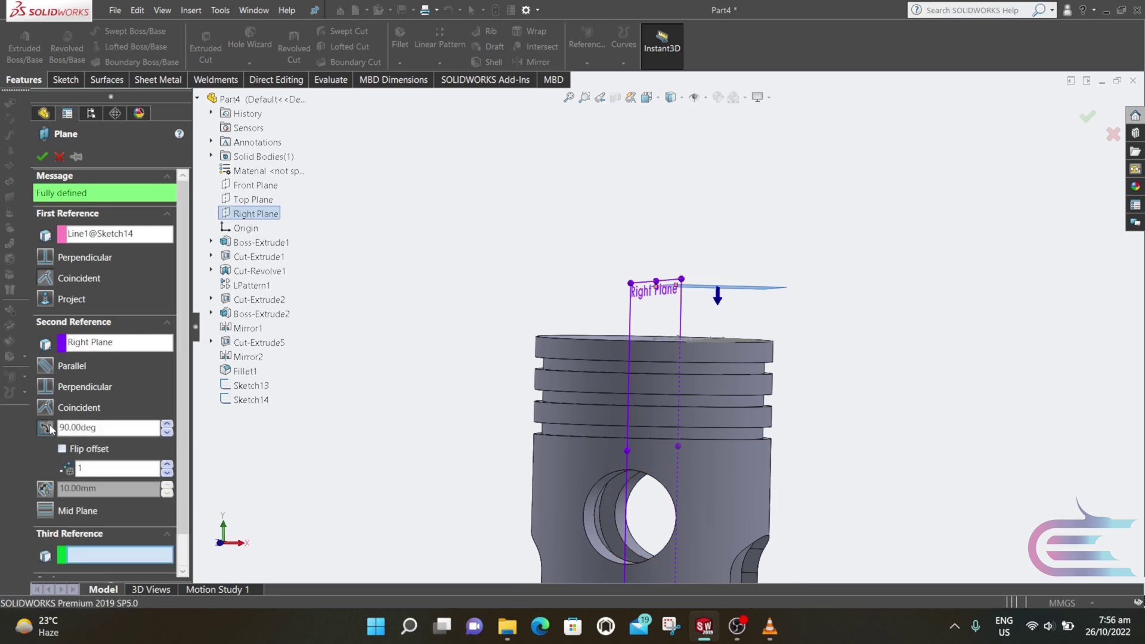
click(71, 427)
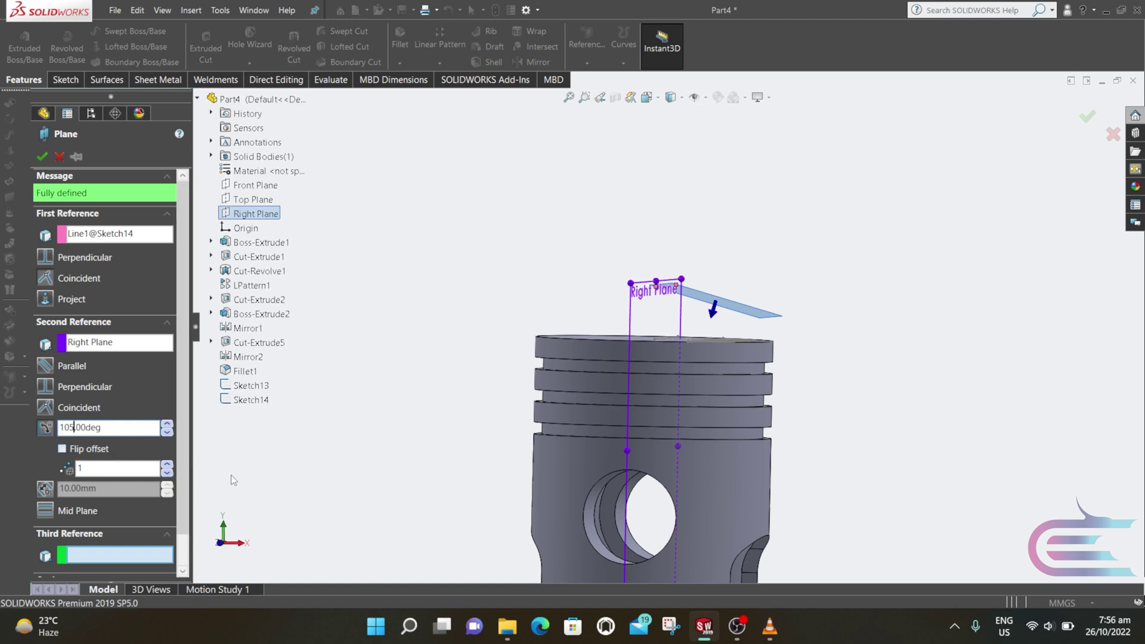
middle_drag(441, 351, 433, 381)
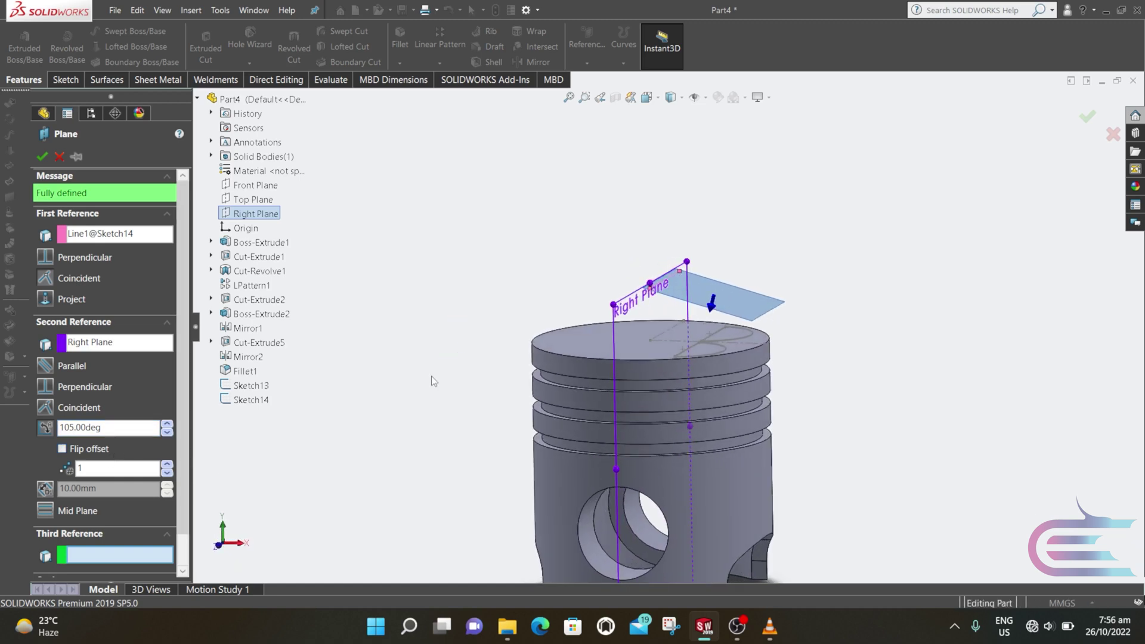
click(41, 157)
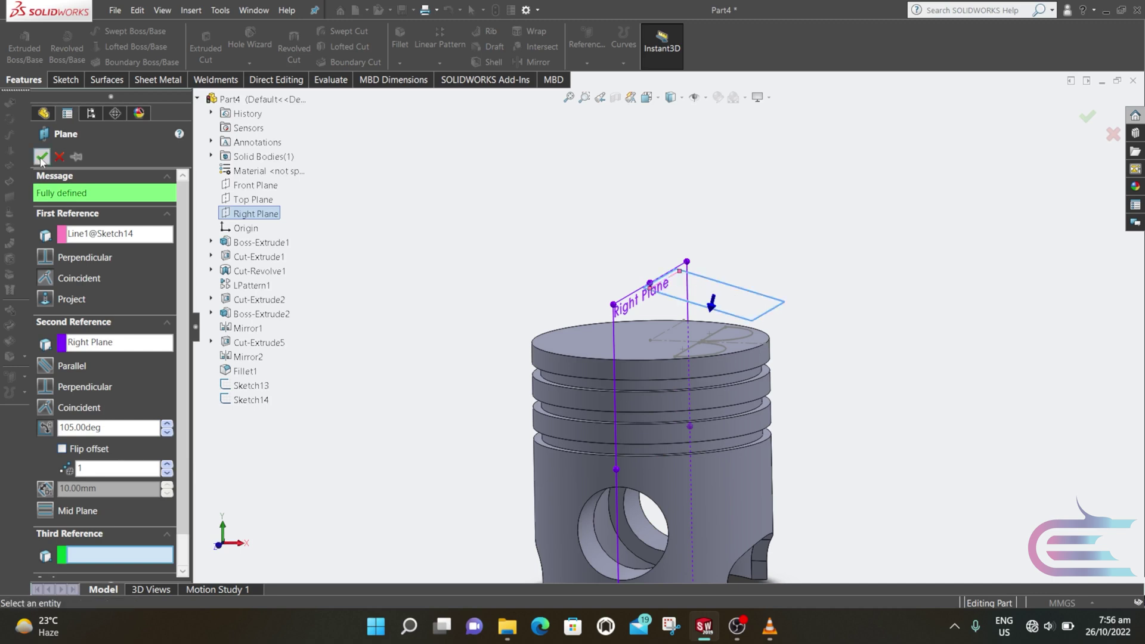
click(576, 274)
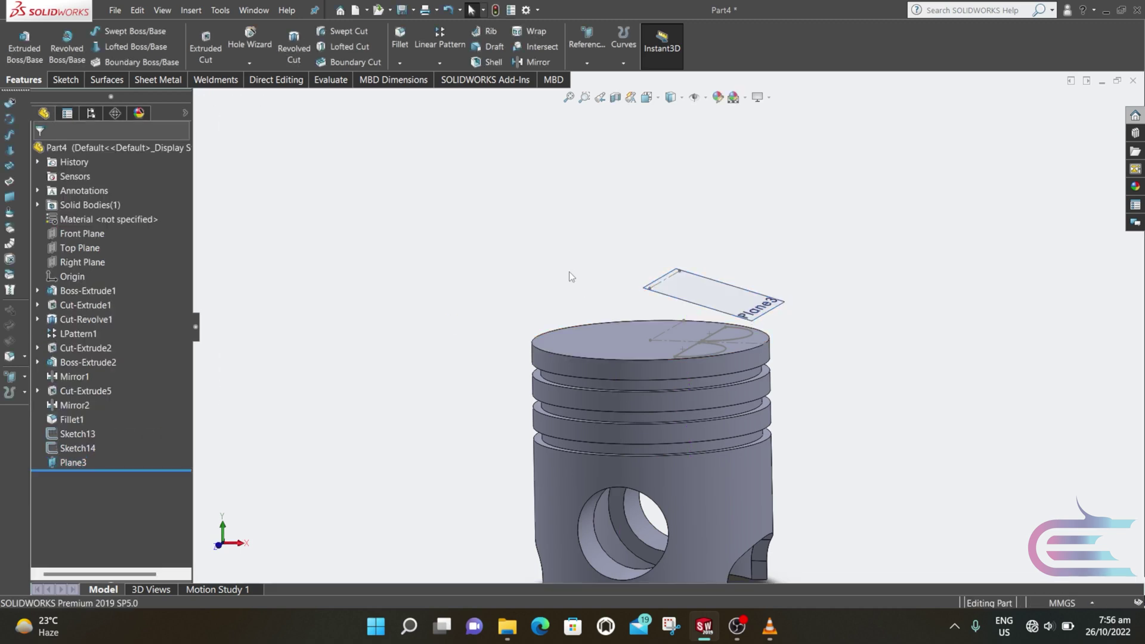
Step: Start a sketch on the angled plane and convert all entities of Sketch13, the mirrored D-shaped profiles, into it
right_click(725, 306)
click(750, 285)
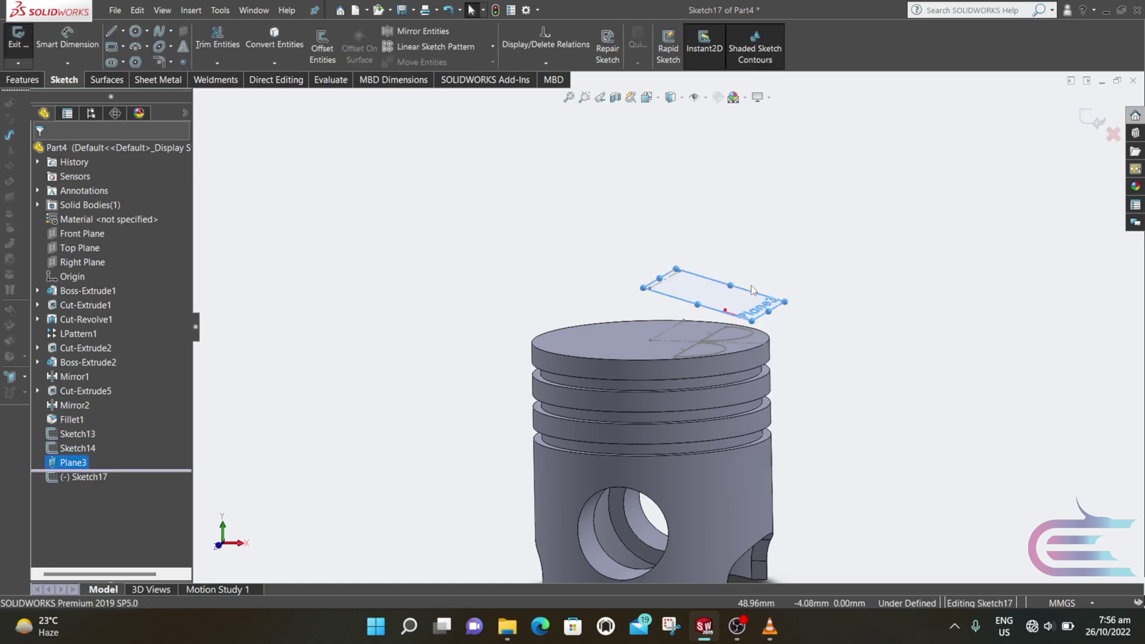
click(276, 42)
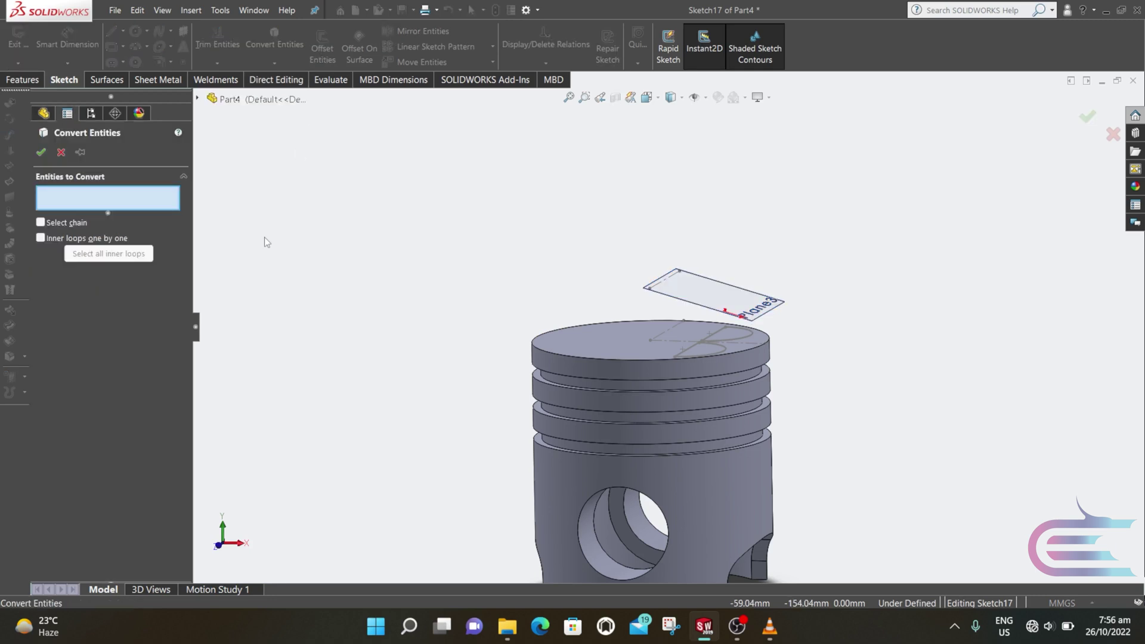
click(198, 99)
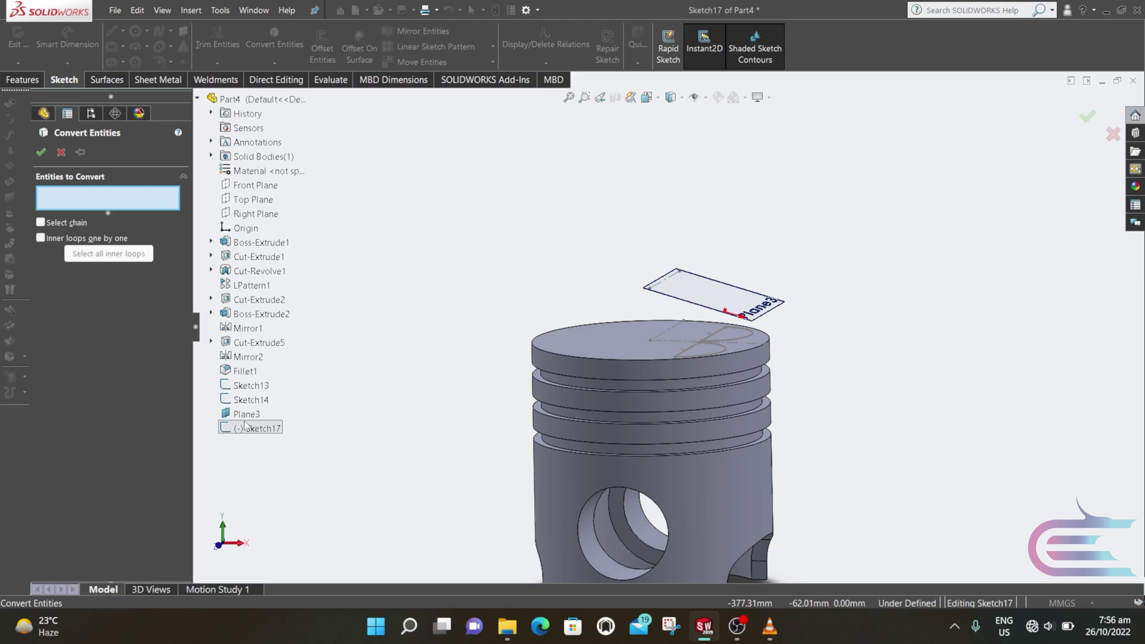
click(241, 384)
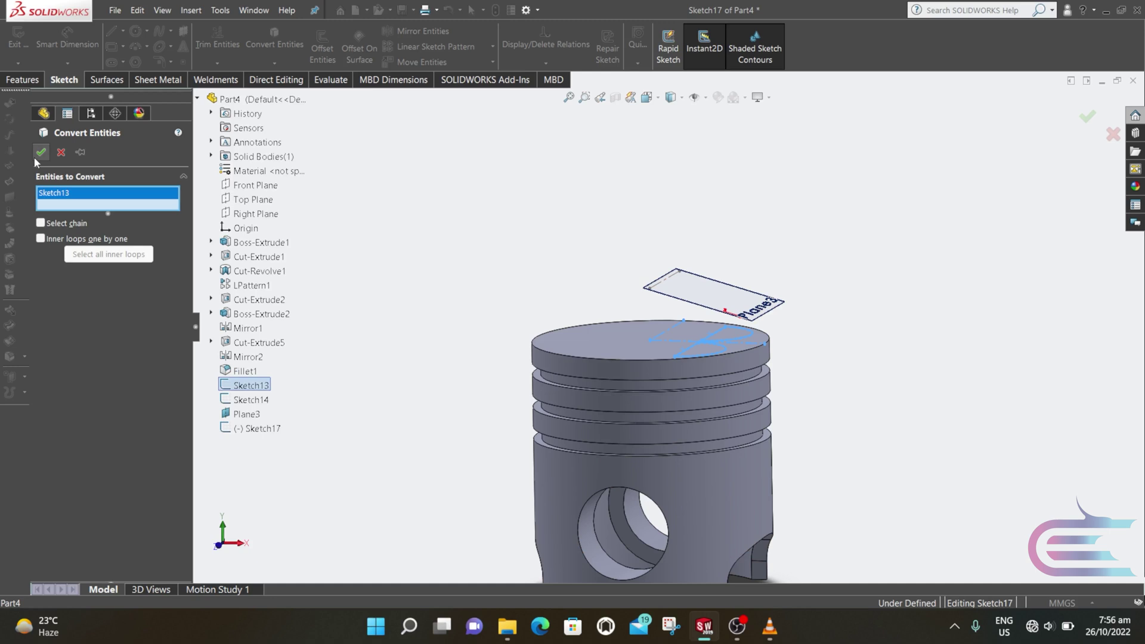
click(38, 153)
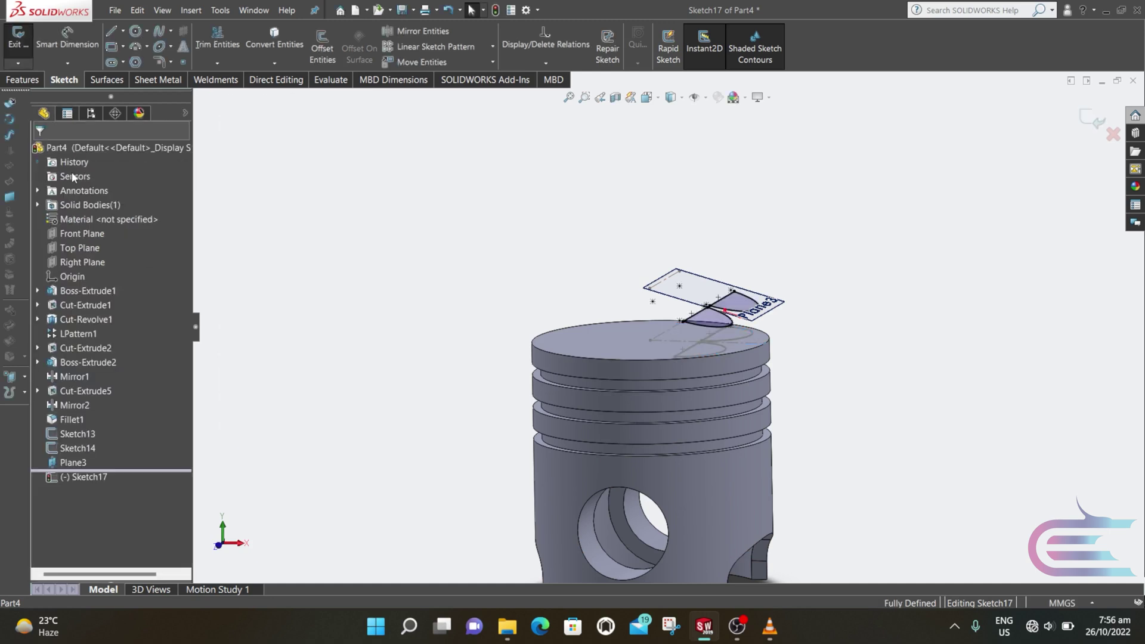
Step: Cut-extrude the two converted D-shaped profiles as a blind cut 13 mm deep, reversed to run down into the crown
scroll(582, 305, down, 1)
middle_drag(582, 304, 569, 371)
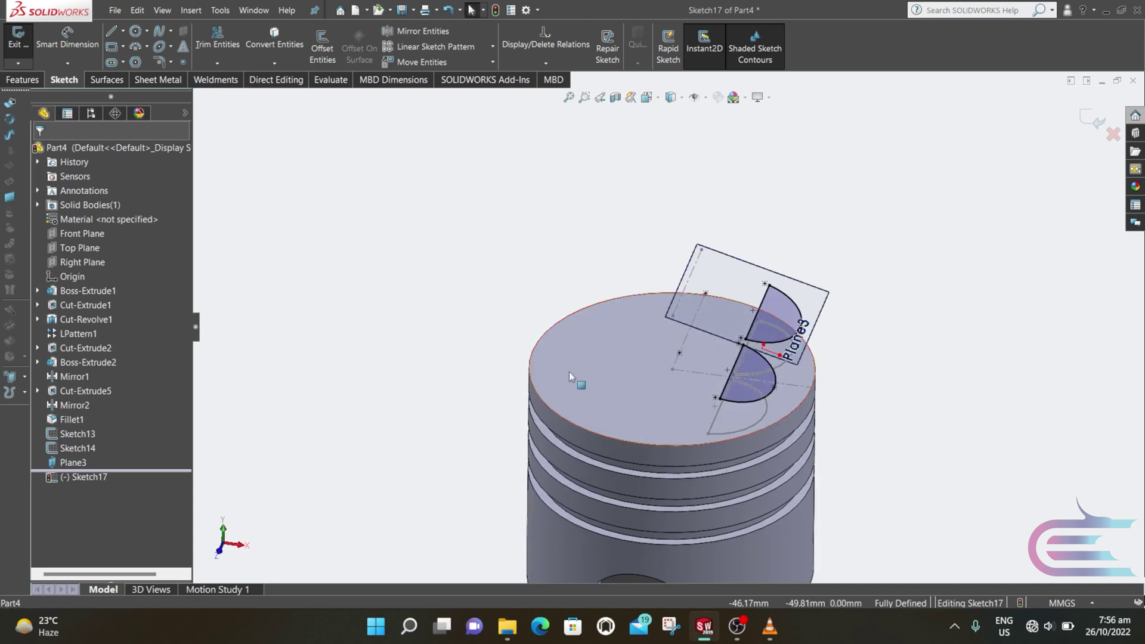
click(21, 80)
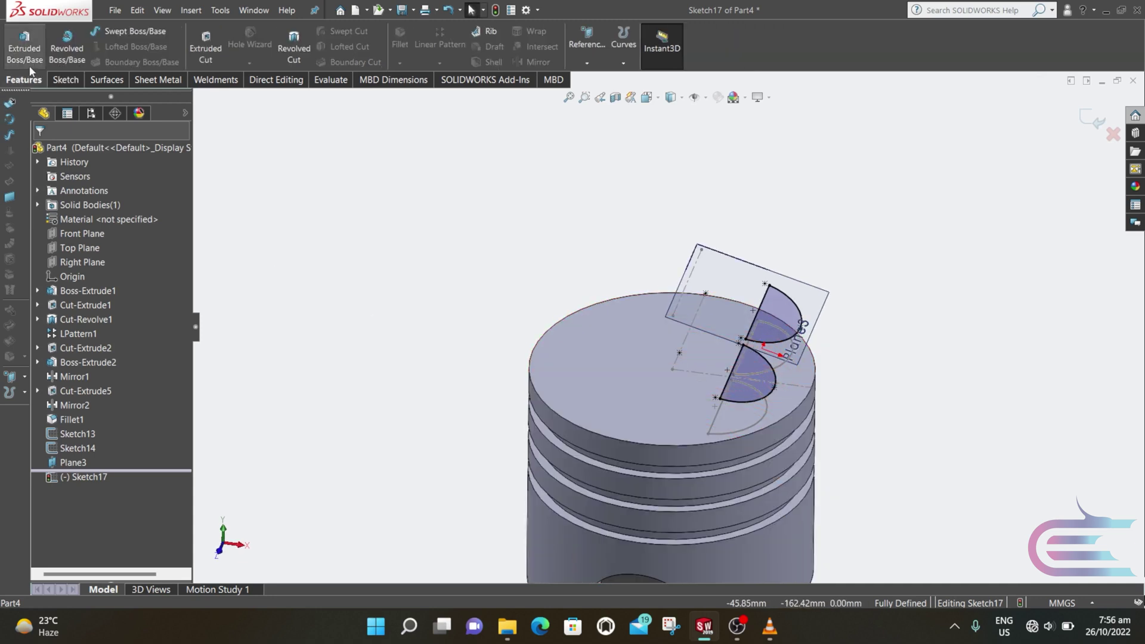
click(205, 39)
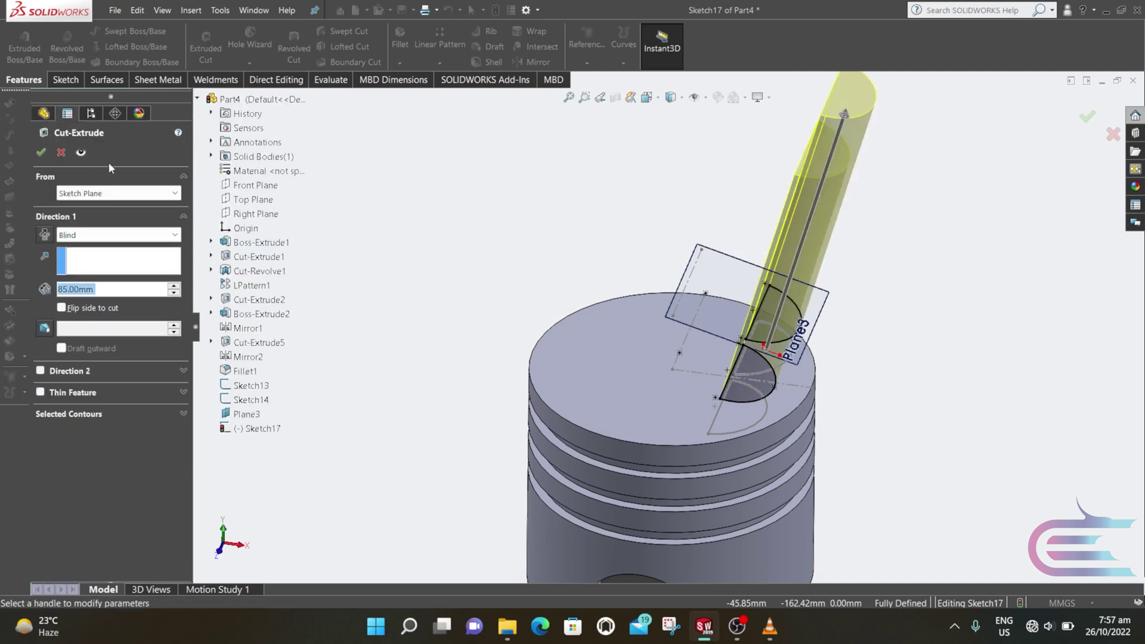
click(46, 234)
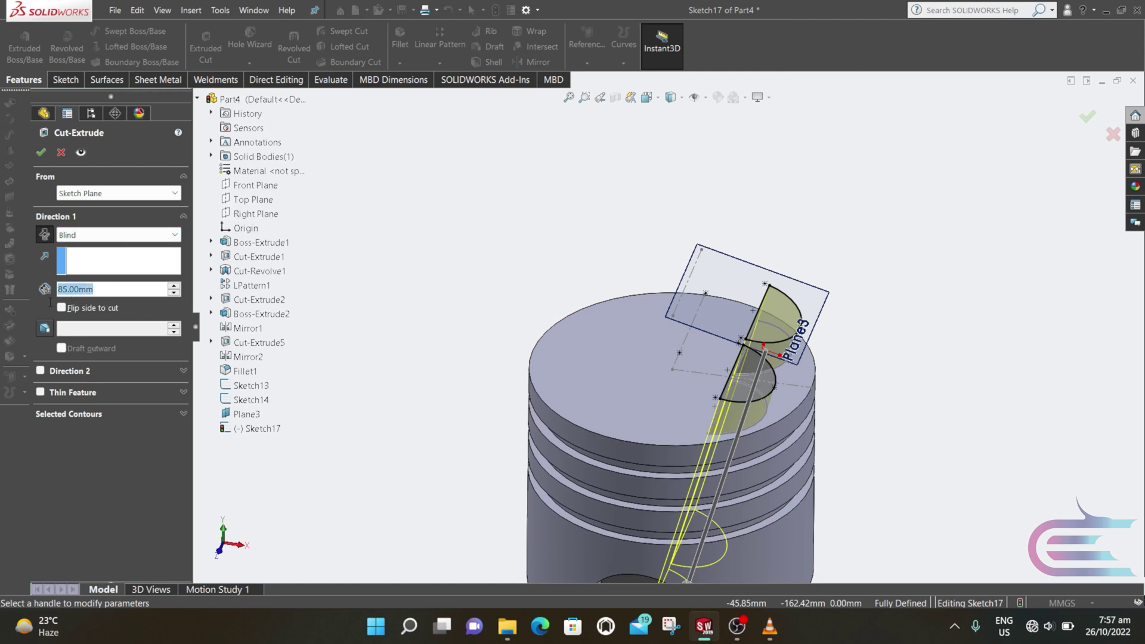
text(13)
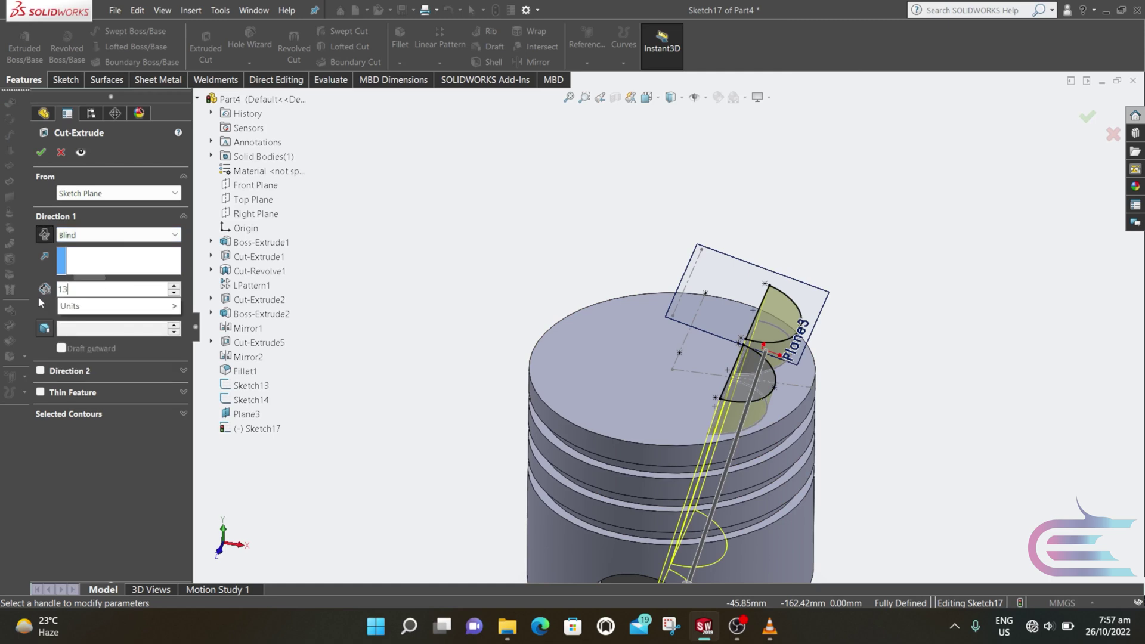
click(40, 153)
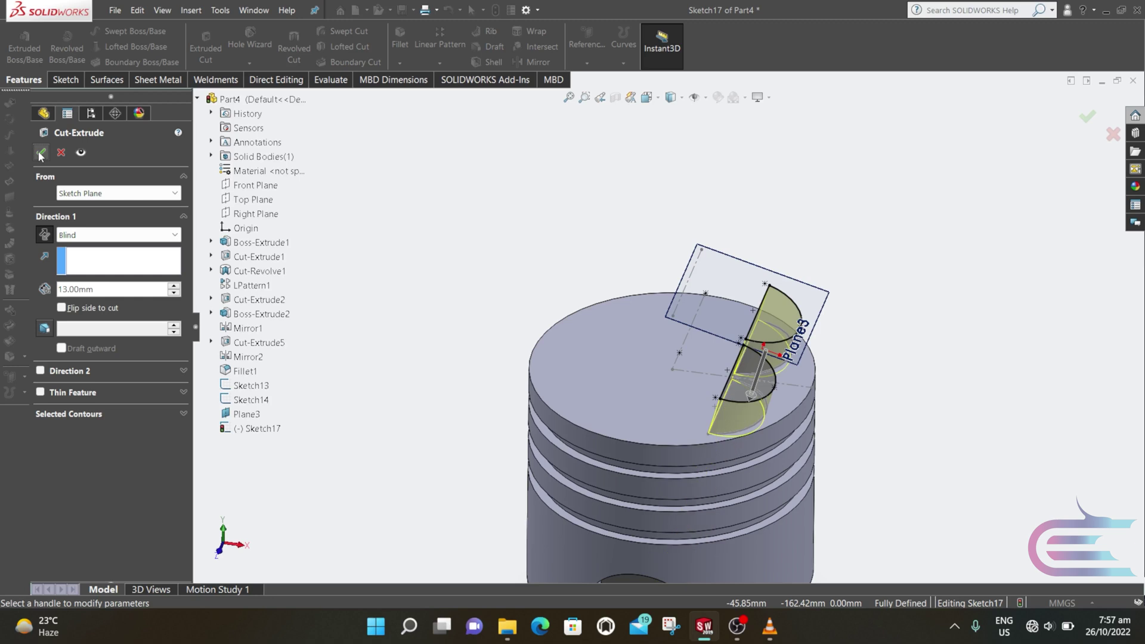
scroll(639, 349, up, 2)
middle_drag(639, 349, 672, 311)
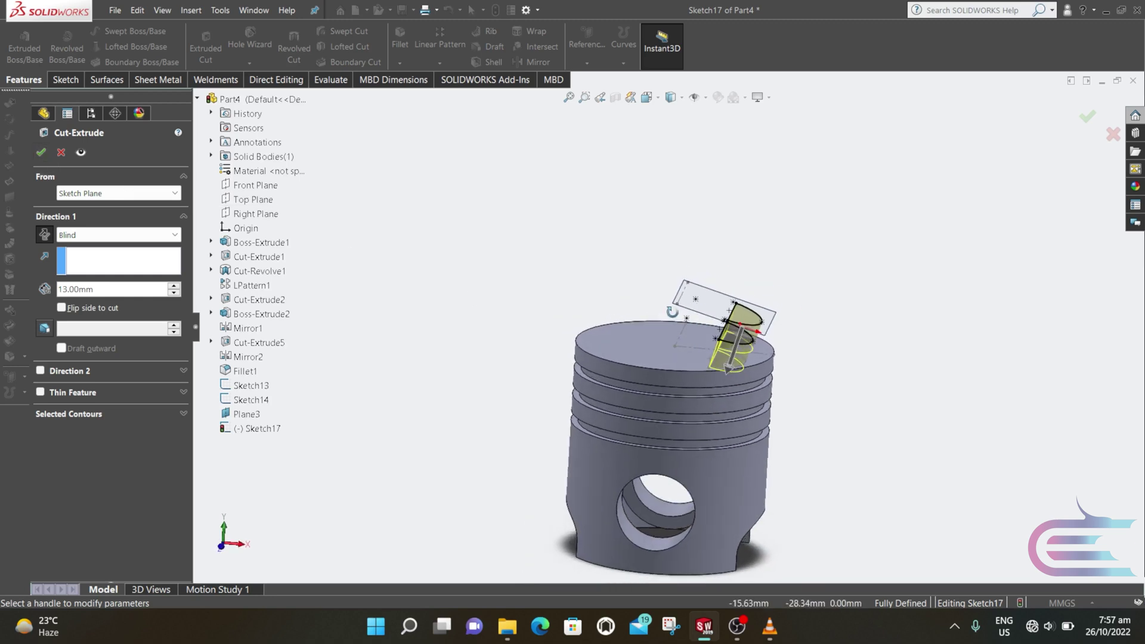
click(40, 153)
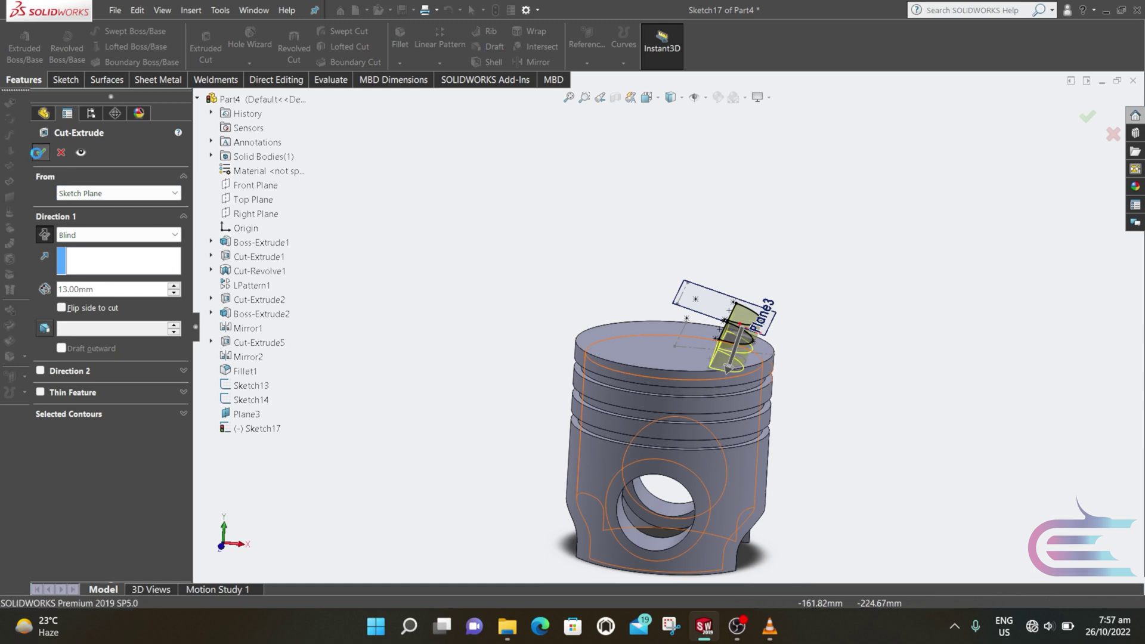
Step: Accept the crown pocket cut and hide the angled plane, its centerline sketch and the D-shaped profile sketch
click(393, 285)
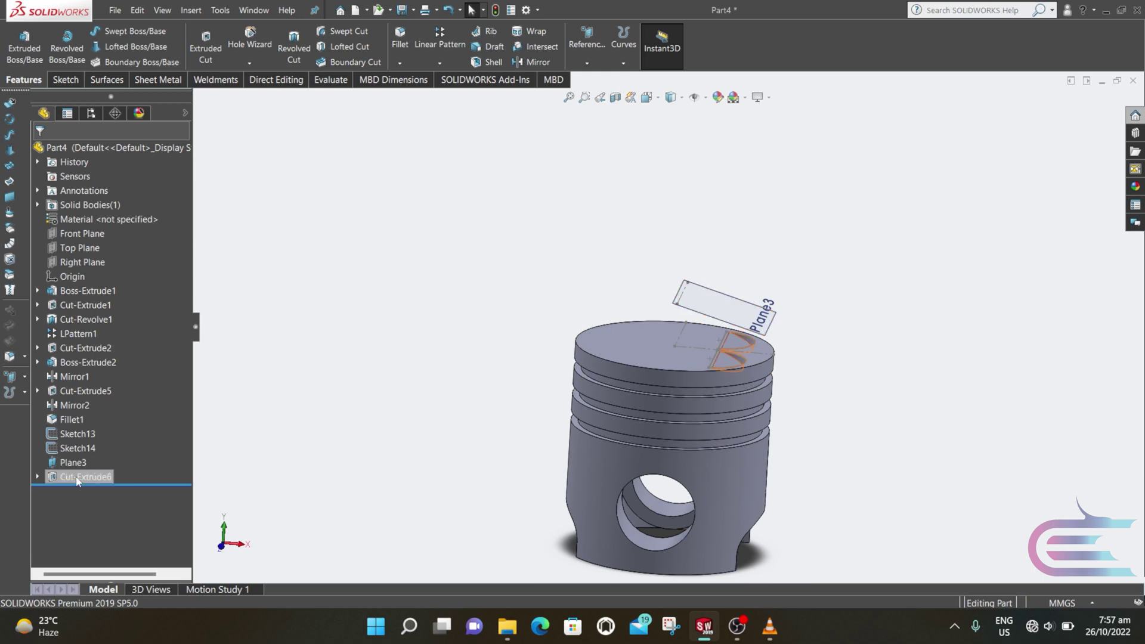
right_click(66, 463)
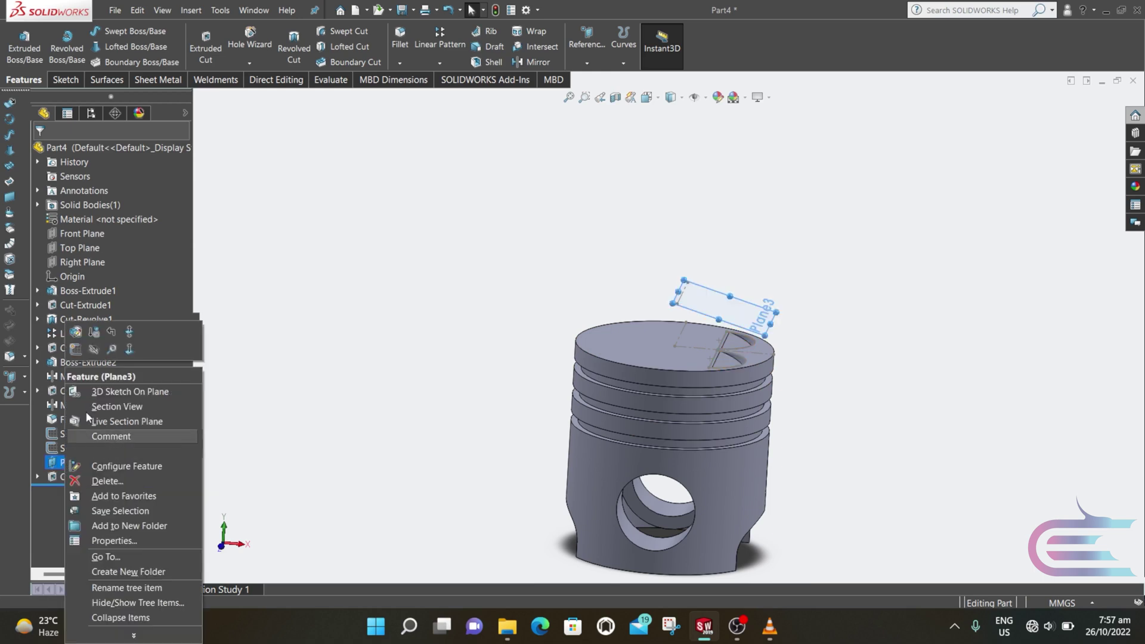
click(92, 353)
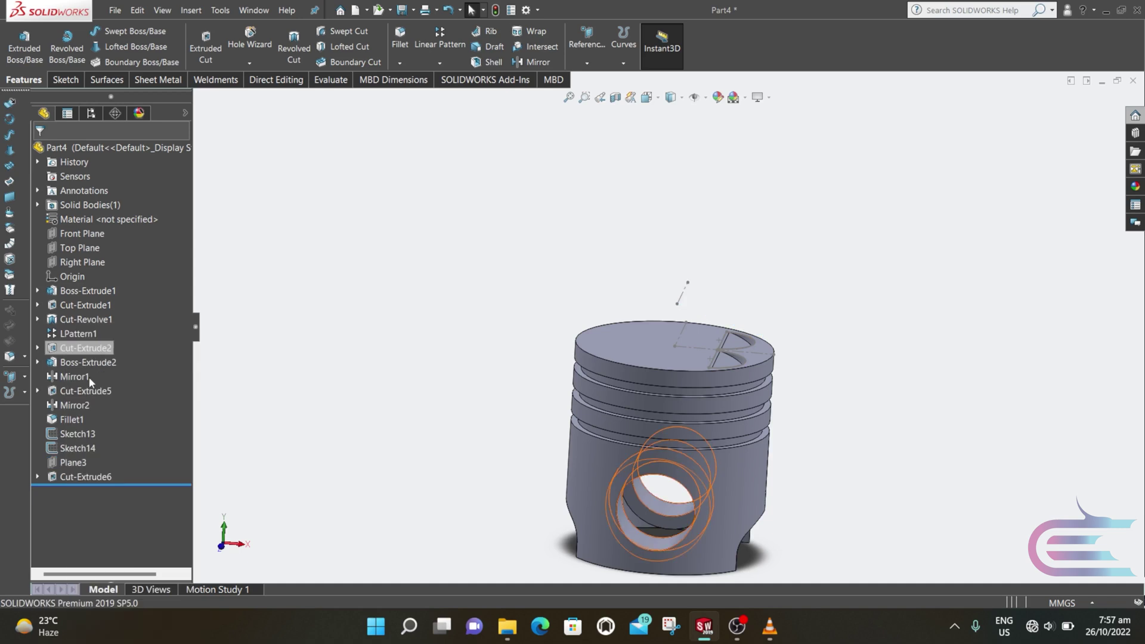
right_click(80, 457)
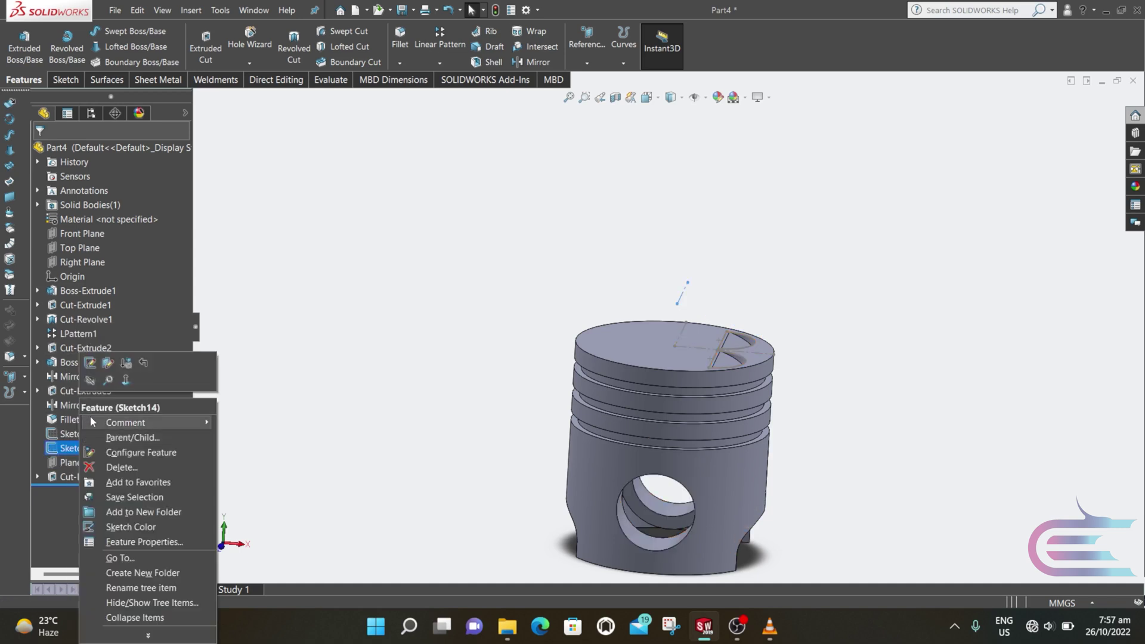
click(92, 378)
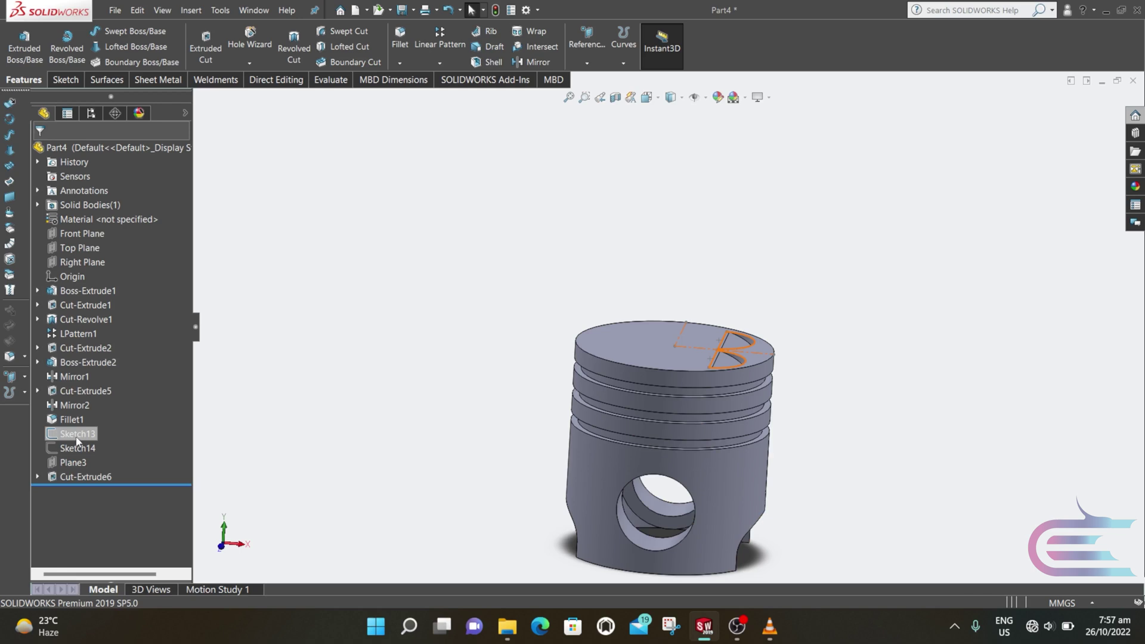
right_click(76, 441)
click(87, 381)
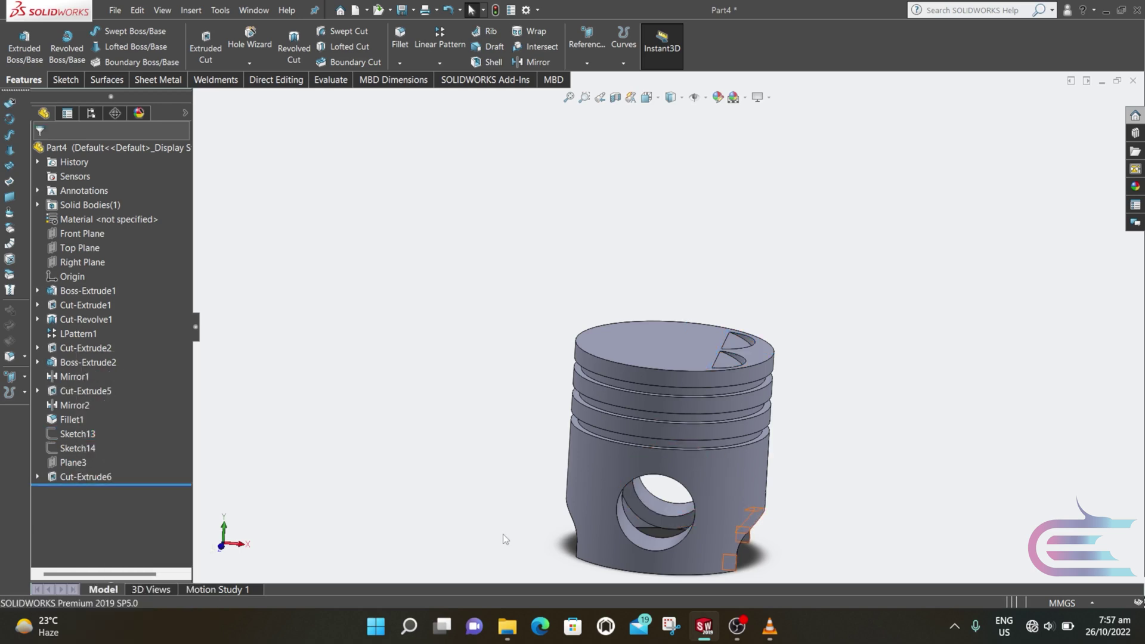
Step: Mirror the angled D-shaped pocket cut about the Right Plane to the opposite side of the crown
mouse_move(626, 486)
middle_down()
mouse_move(621, 519)
mouse_move(578, 538)
mouse_move(567, 519)
middle_up()
click(539, 65)
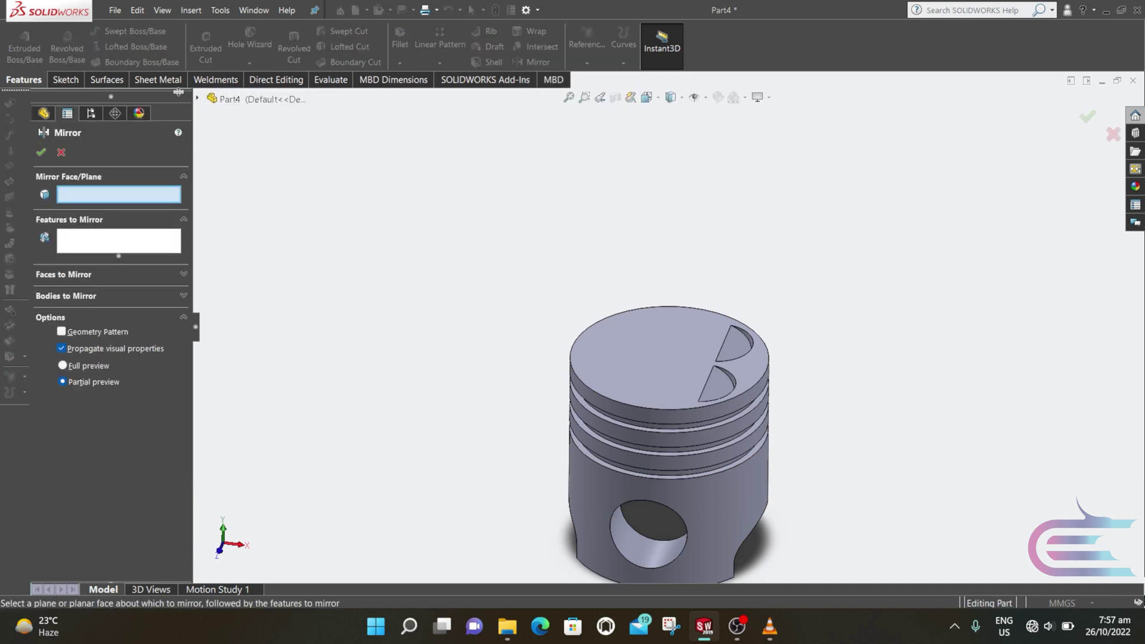
click(198, 99)
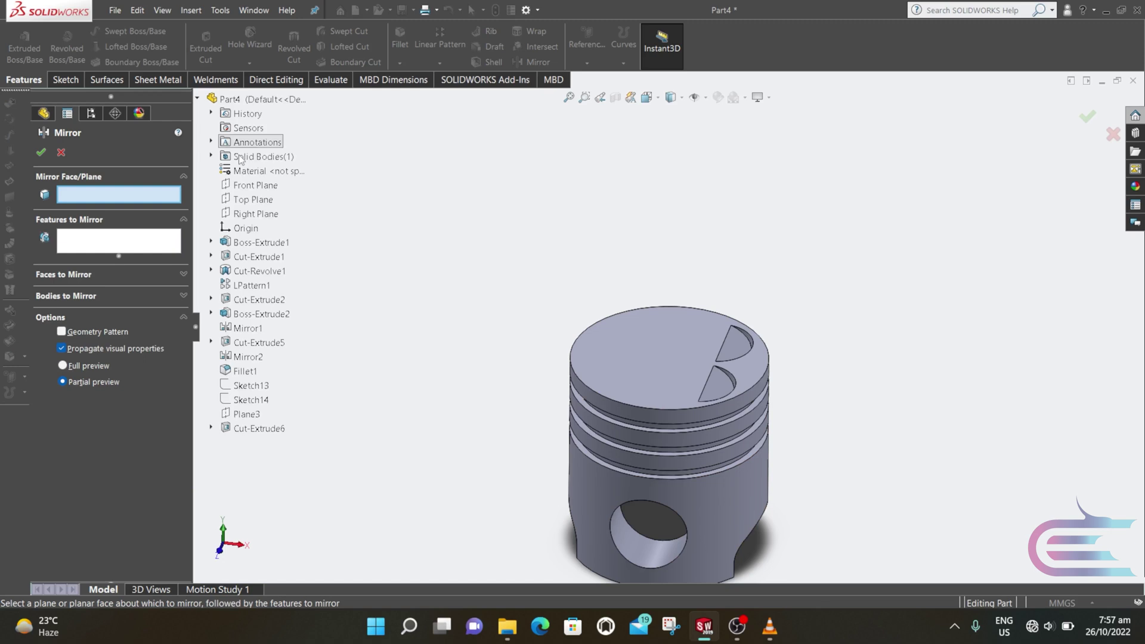
click(258, 214)
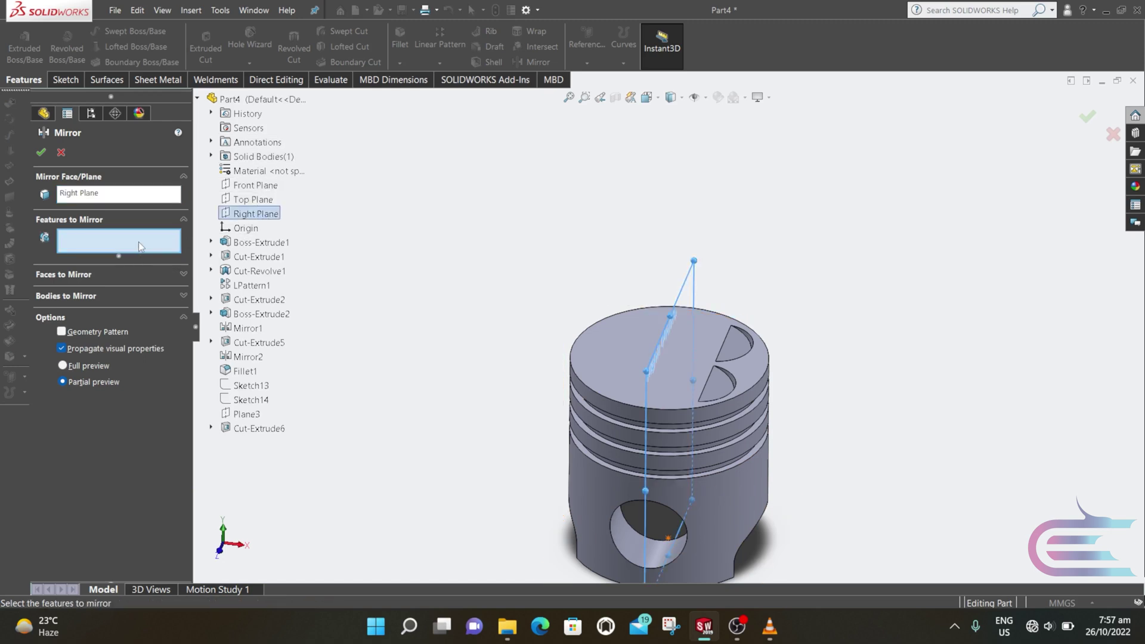
click(737, 345)
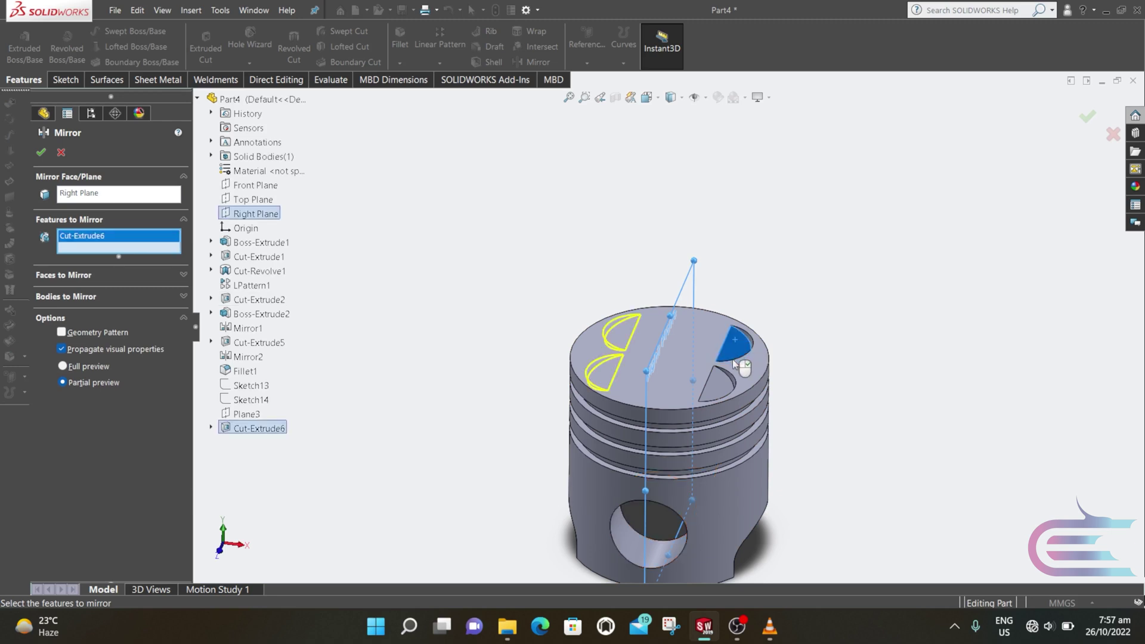
click(42, 153)
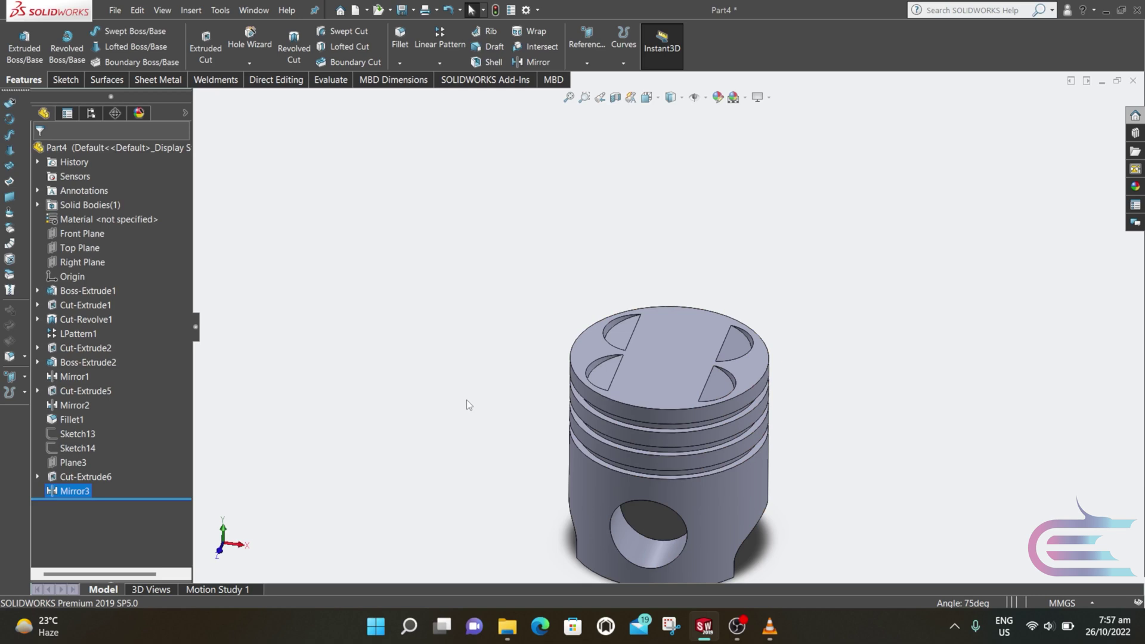
Step: Apply an aluminum appearance from the metal appearances to the whole piston
scroll(630, 506, down, 5)
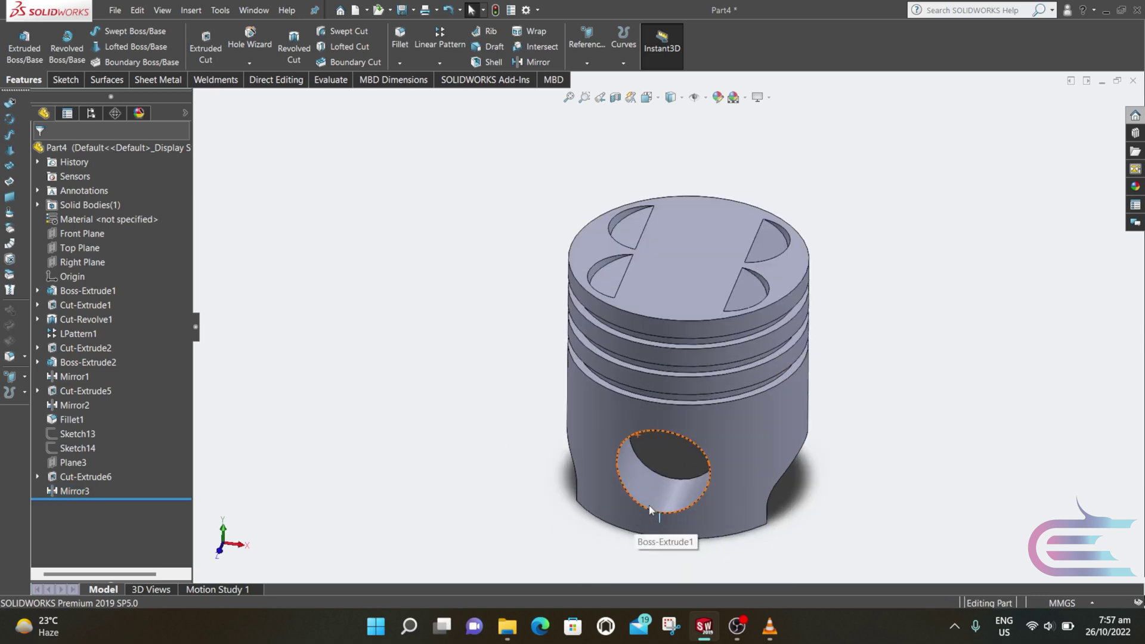
click(1135, 187)
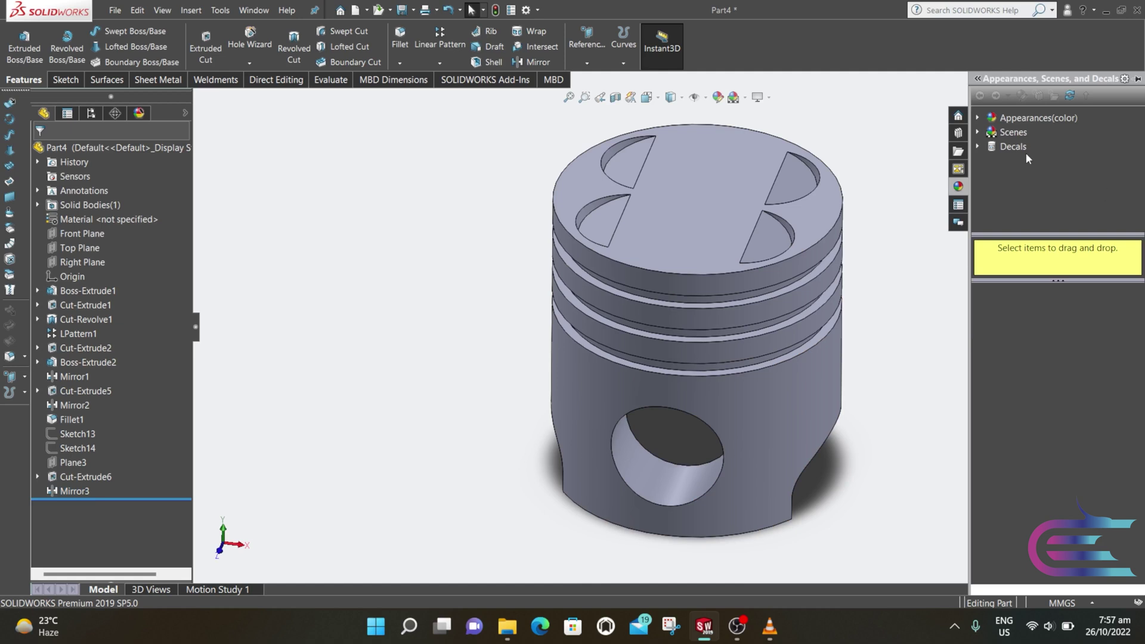
click(981, 119)
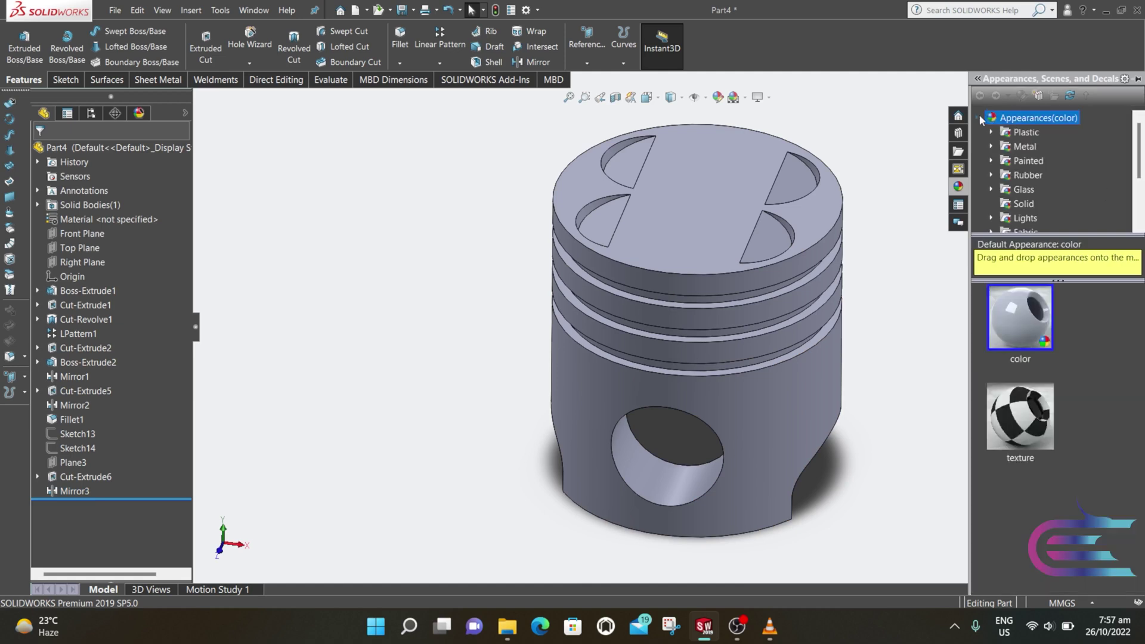
click(991, 144)
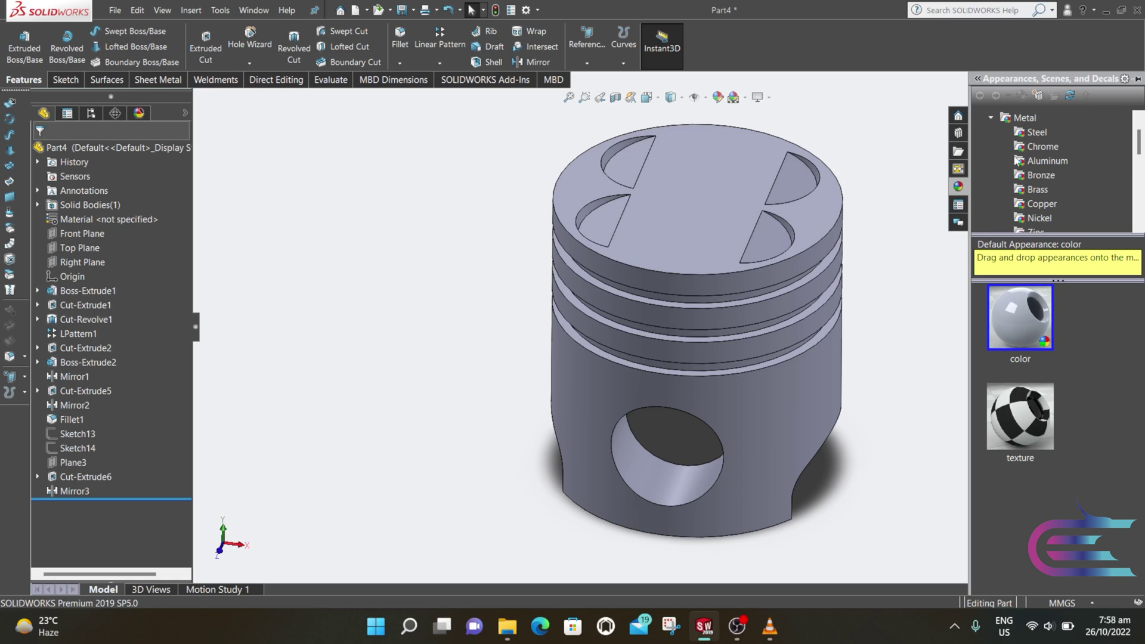
click(1047, 161)
scroll(1026, 374, down, 3)
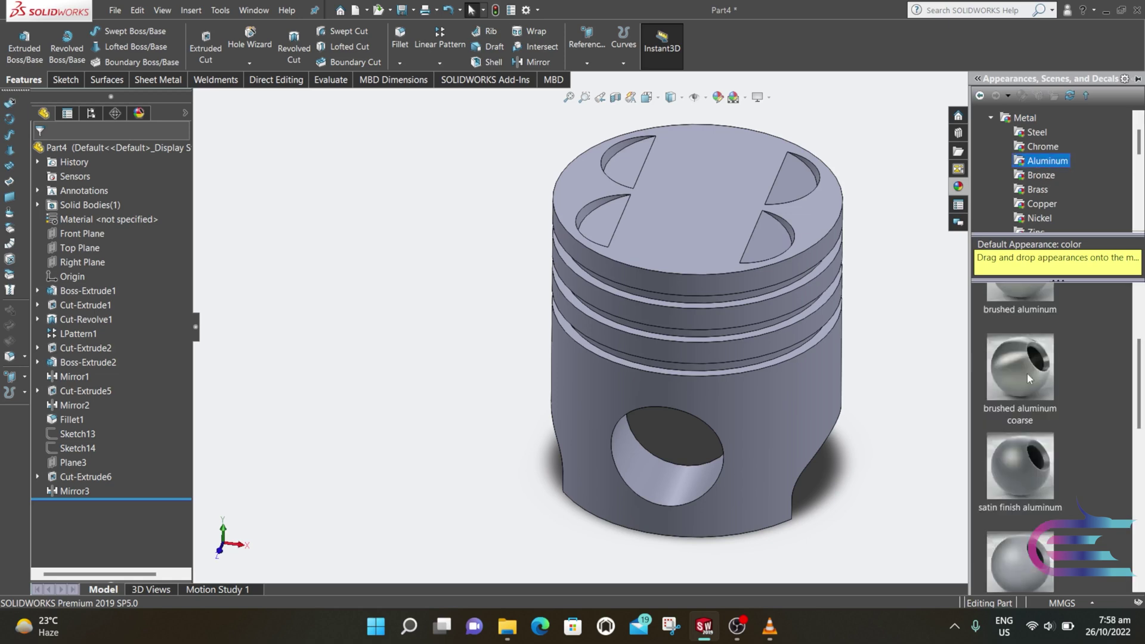
scroll(1027, 373, down, 3)
scroll(1027, 375, down, 6)
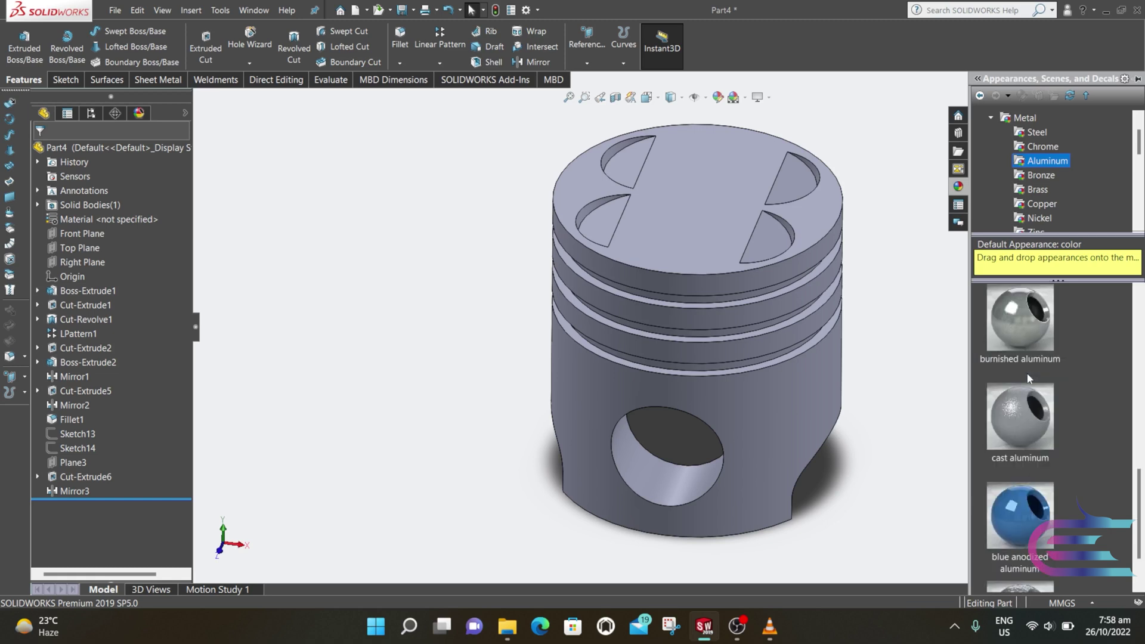
drag(1143, 539, 1143, 440)
double_click(1029, 406)
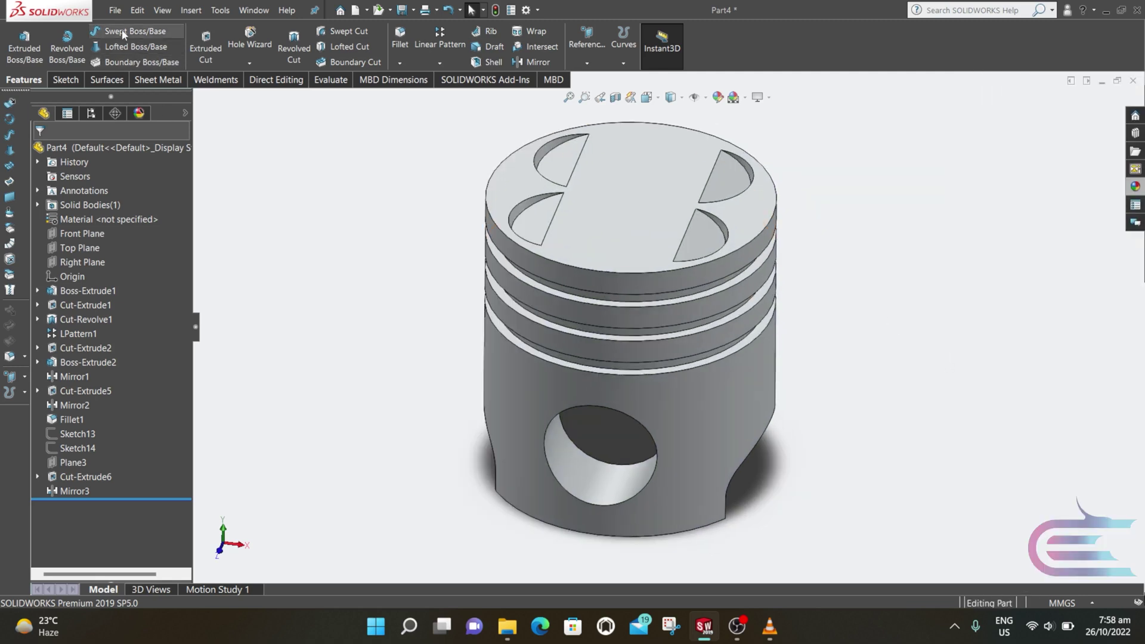
Step: Save the part as "piston" in the engine folder on the Desktop
click(115, 10)
click(149, 163)
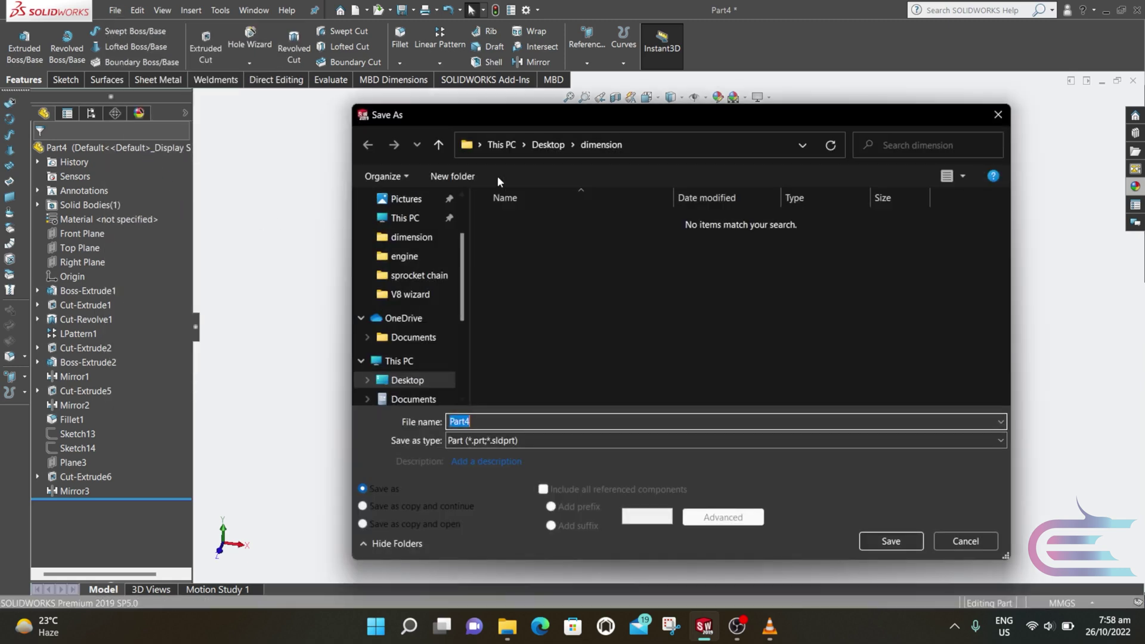
click(546, 145)
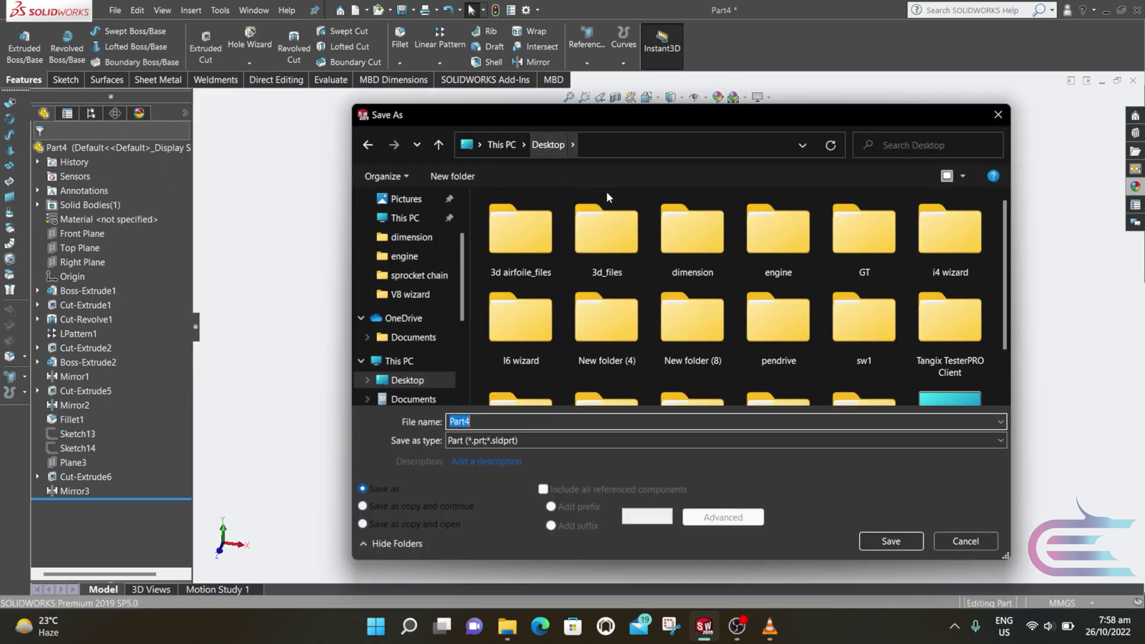
double_click(767, 241)
click(597, 419)
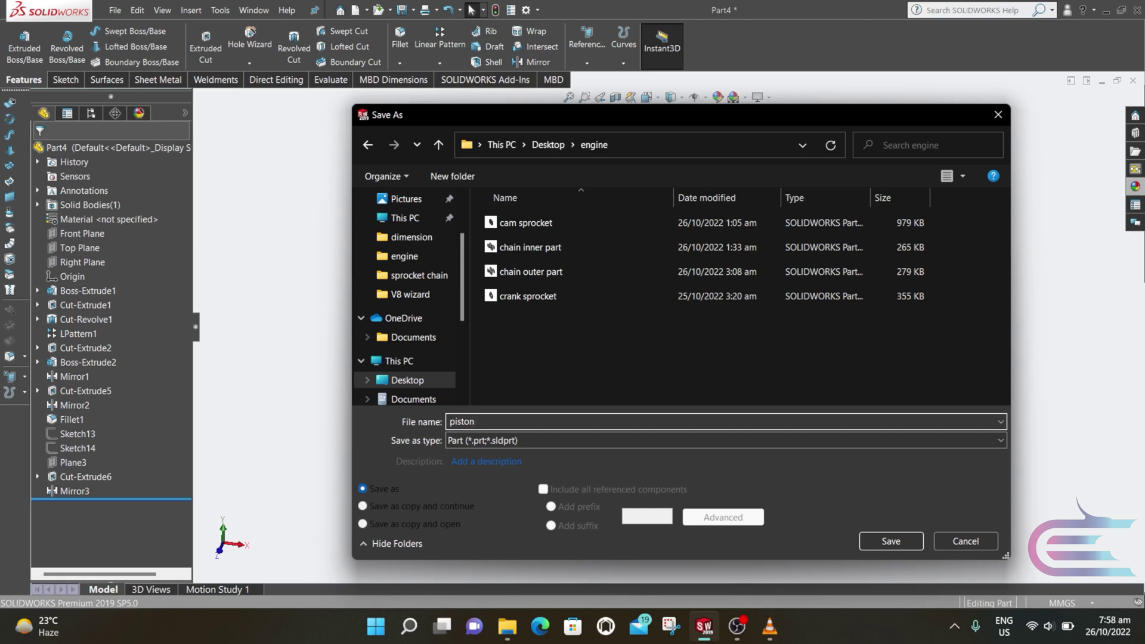
key(Return)
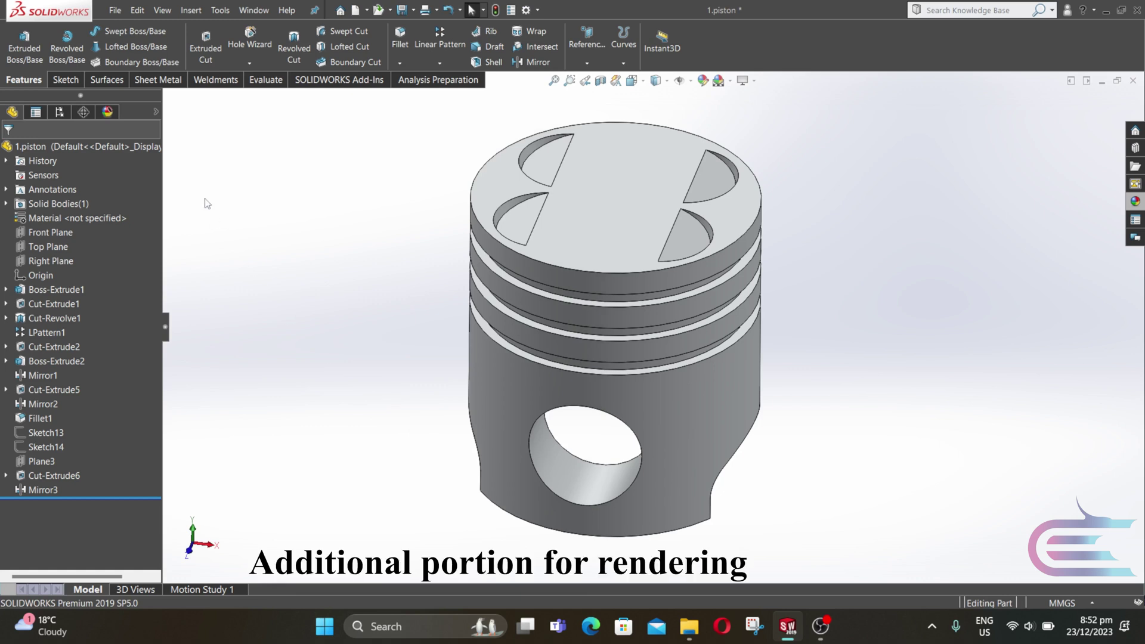
Step: Enable the PhotoView 360 and SOLIDWORKS Visualize add-ins
click(220, 10)
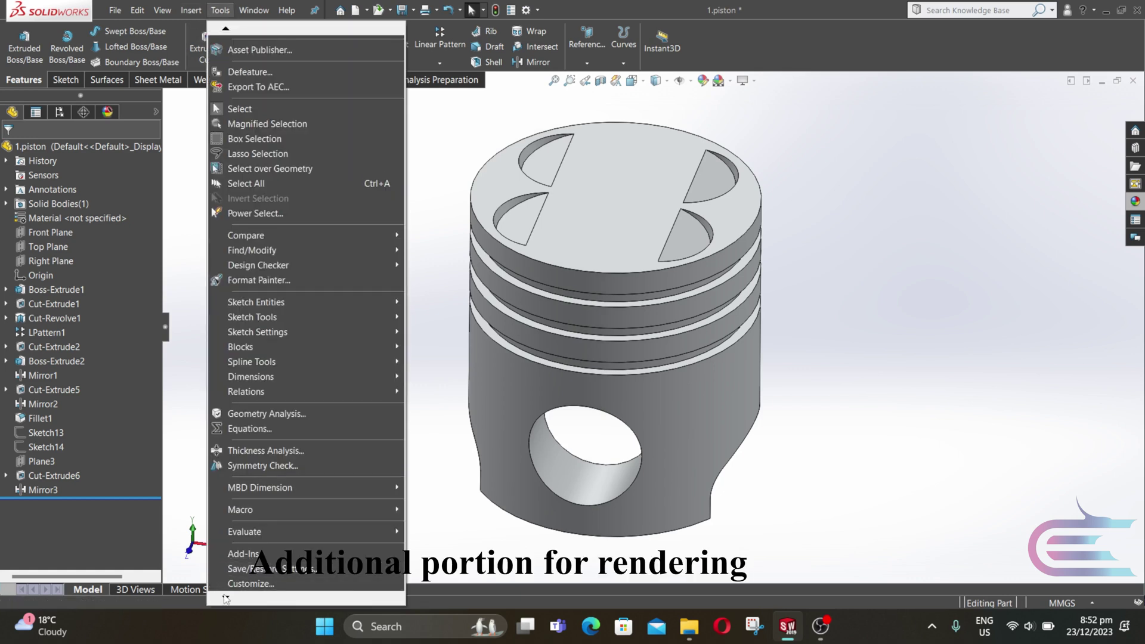
click(253, 538)
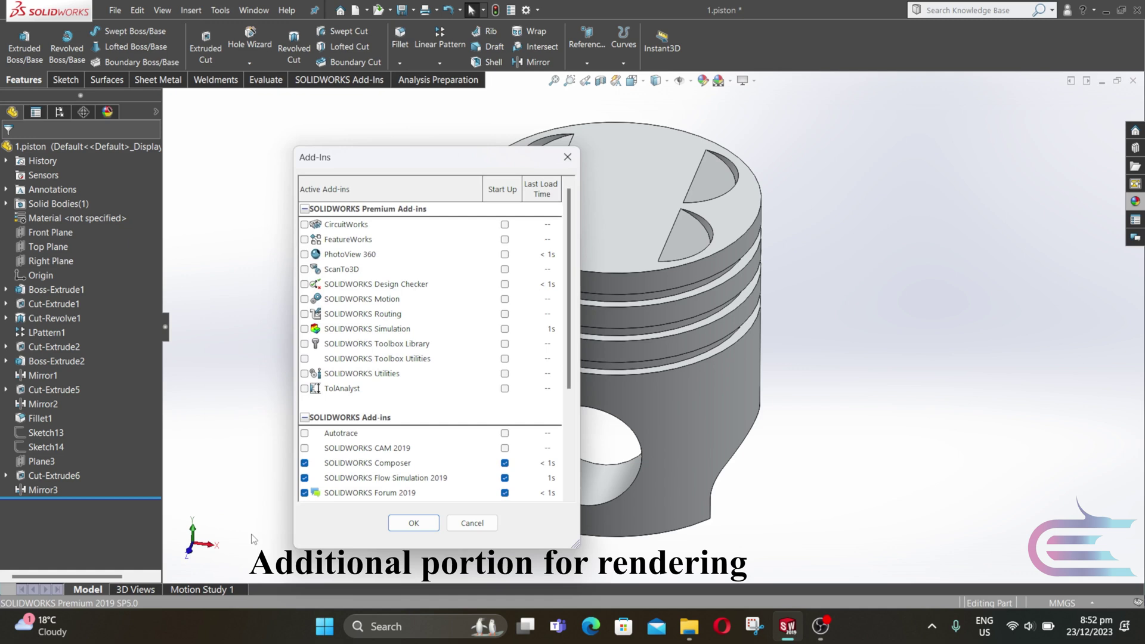
click(305, 255)
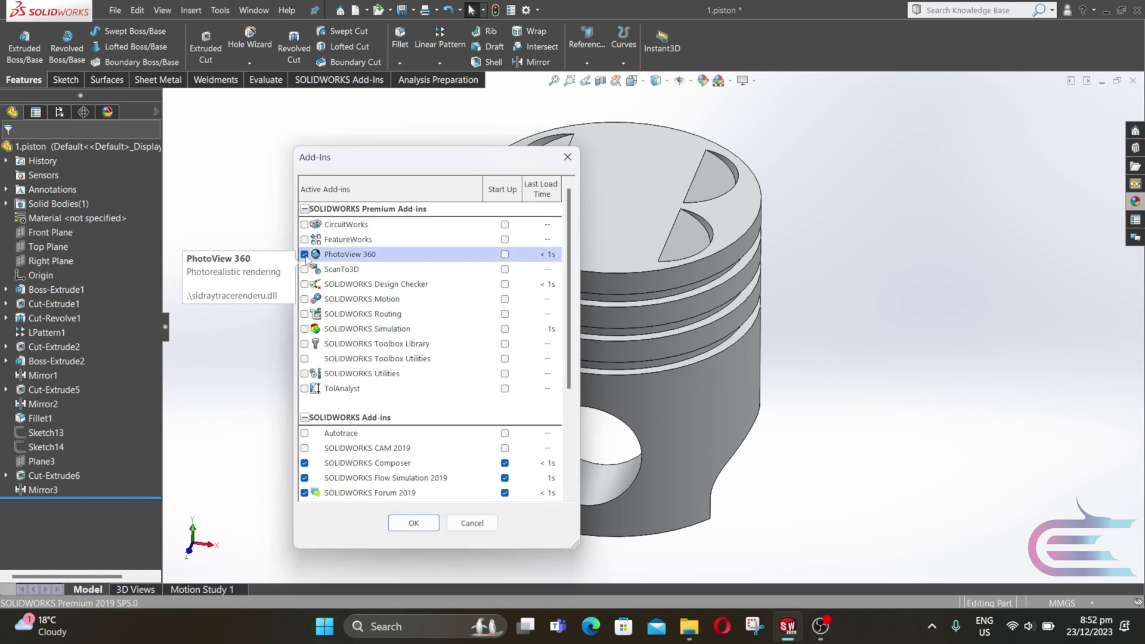
scroll(504, 258, down, 5)
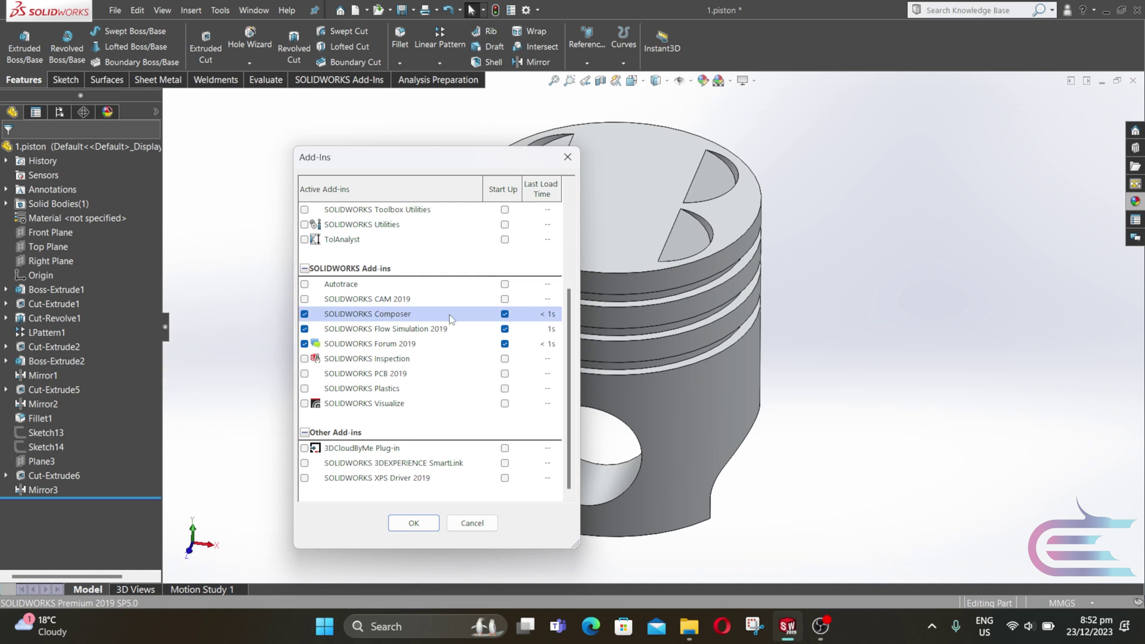
click(305, 404)
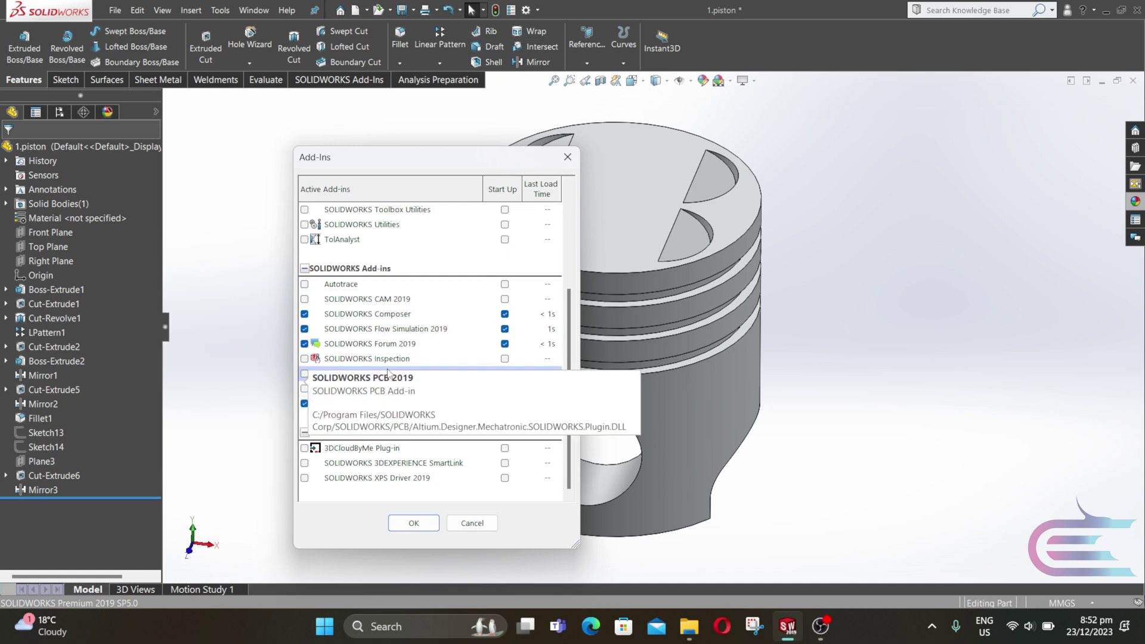
scroll(387, 371, up, 2)
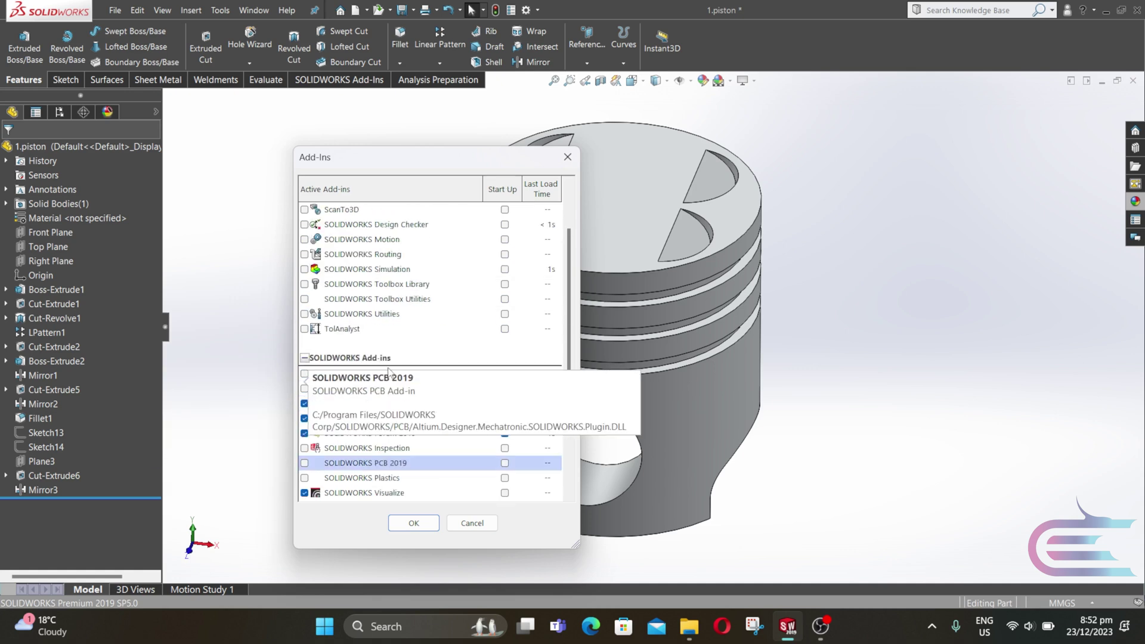
click(304, 239)
click(413, 523)
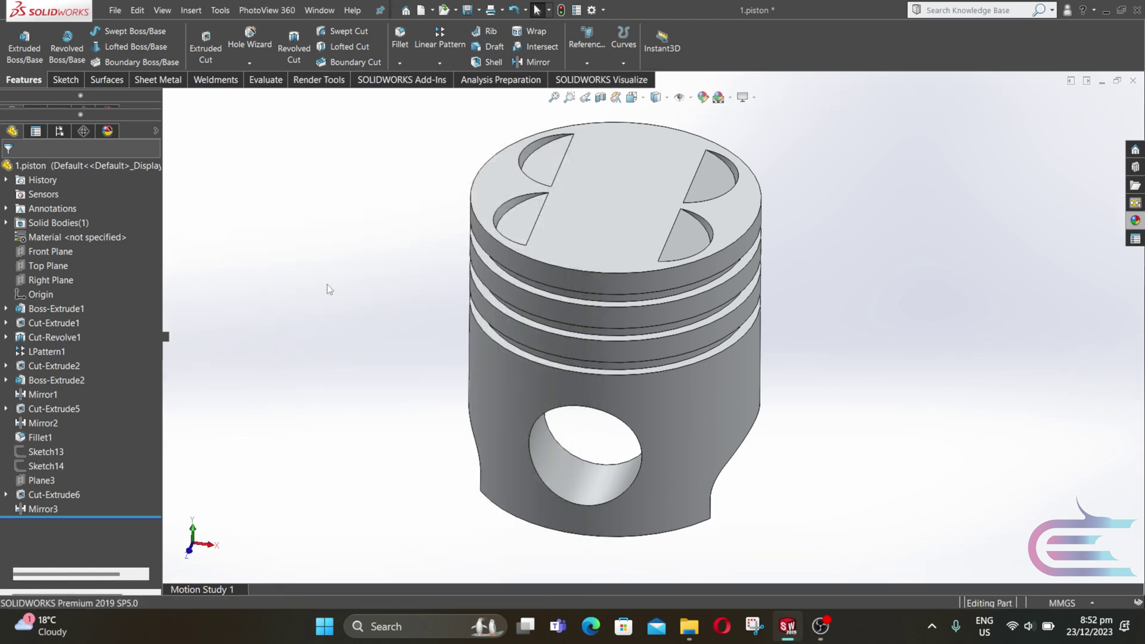
Step: Turn on the integrated render preview of the piston
click(316, 81)
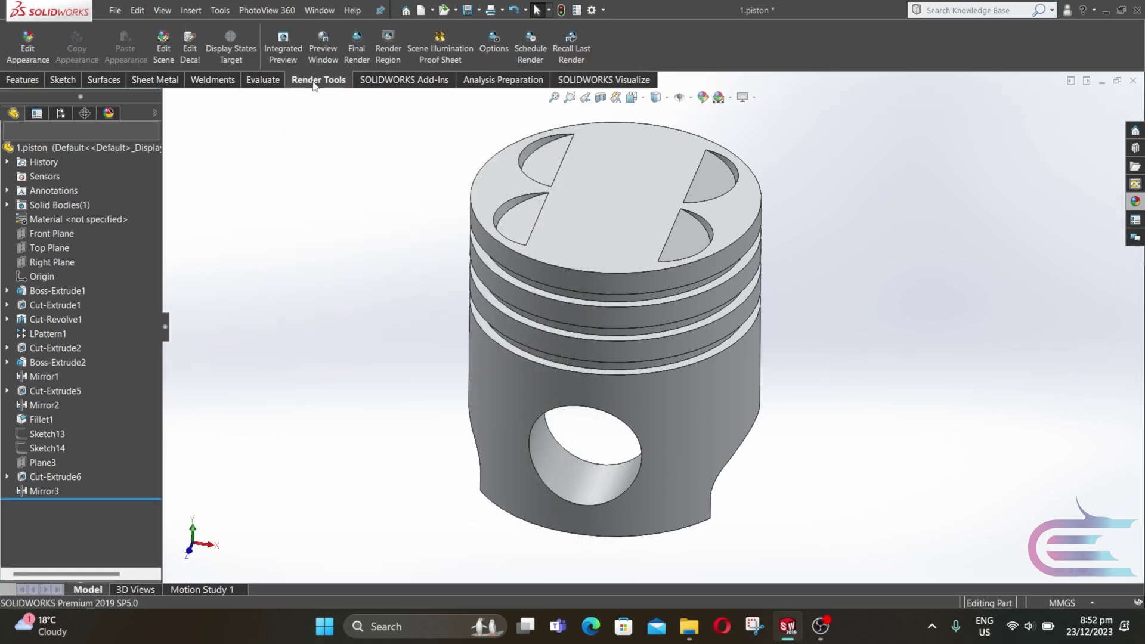
click(296, 50)
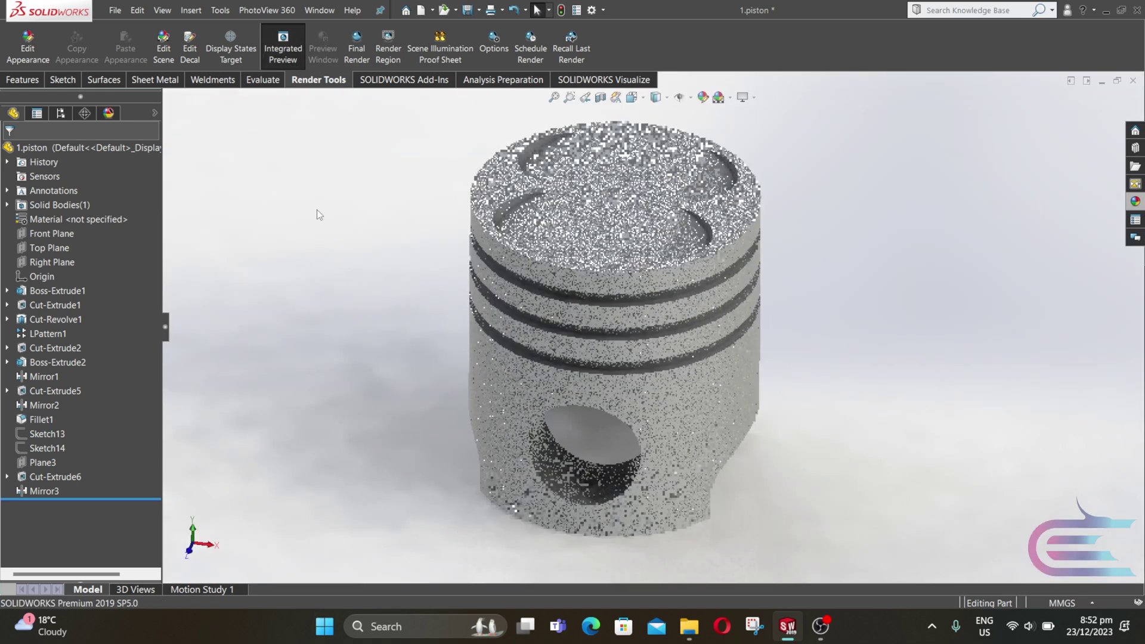
Step: Apply the chromium plate appearance from the chrome metals to the piston and start the final render
click(1135, 201)
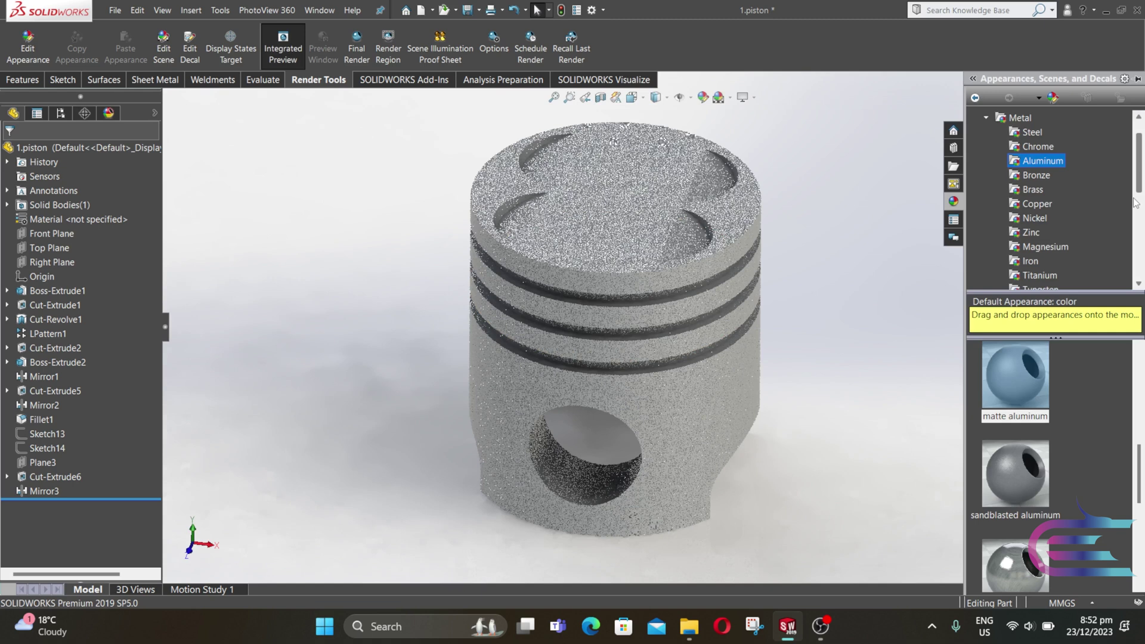
click(1038, 148)
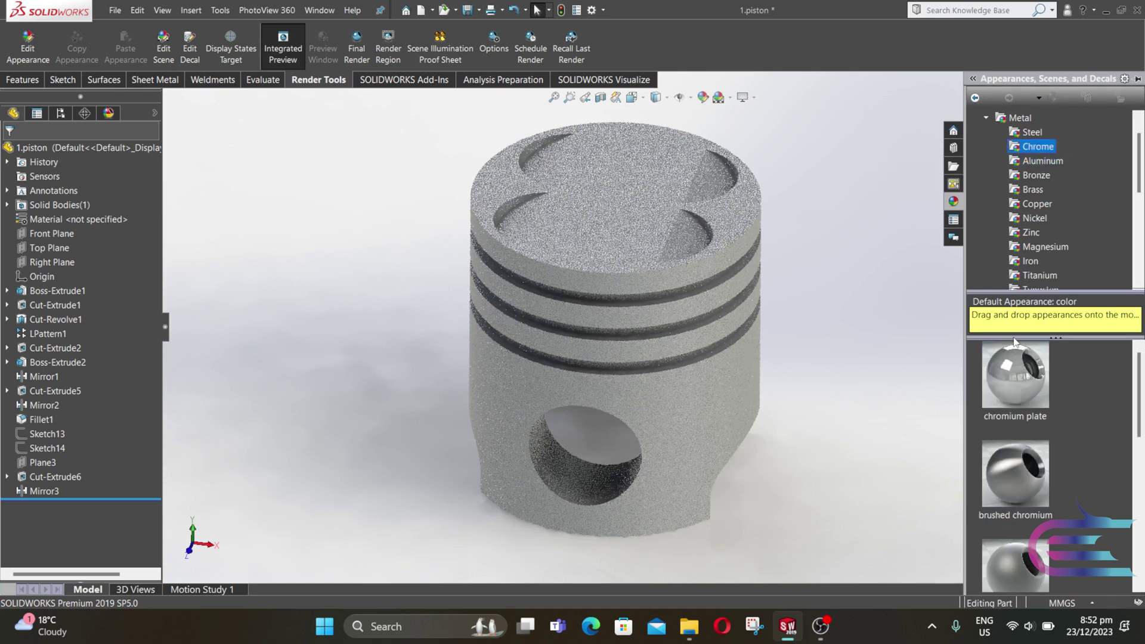
double_click(1028, 387)
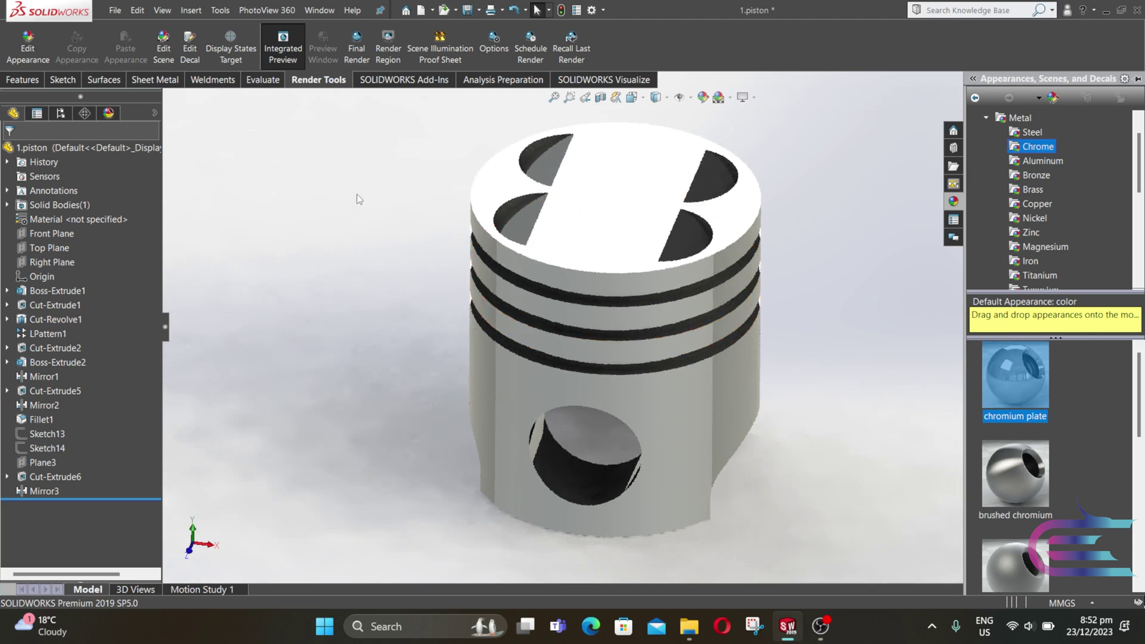
click(357, 45)
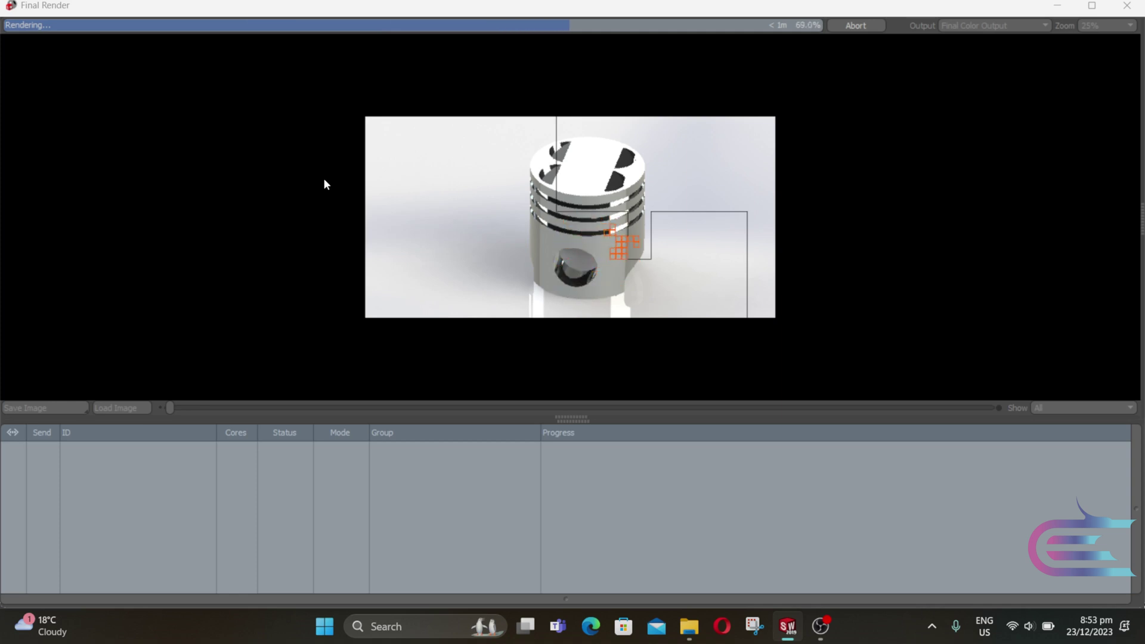
Step: Save the final render of the piston as an image
click(60, 409)
click(426, 344)
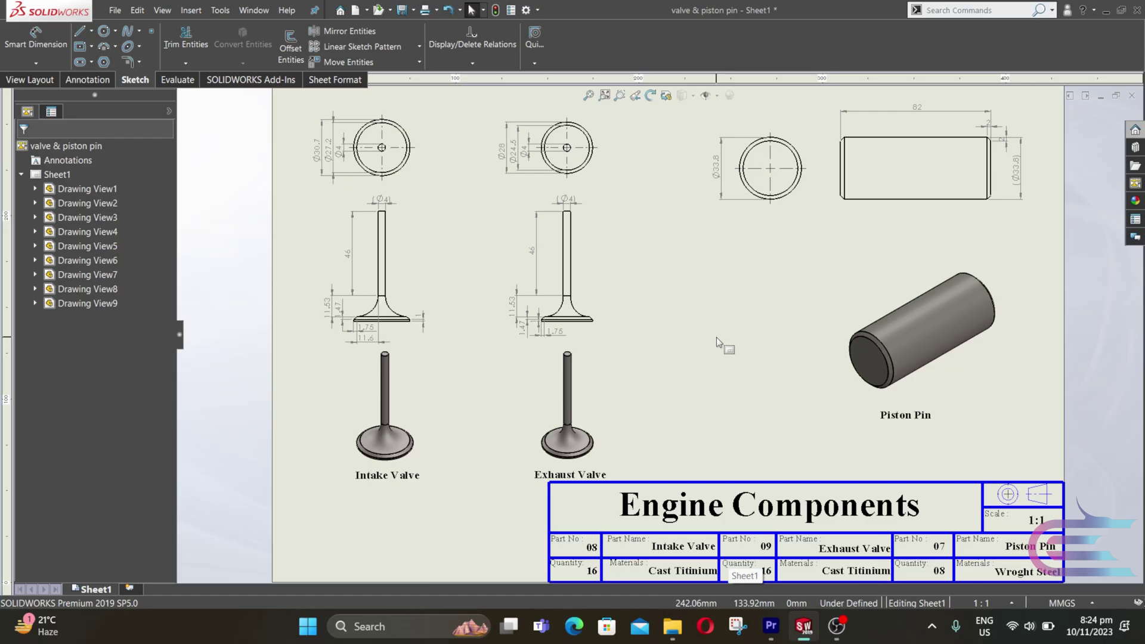
Step: Review the piston pin views in the engine components drawing and create a new part document
scroll(717, 338, down, 3)
middle_drag(712, 335, 529, 442)
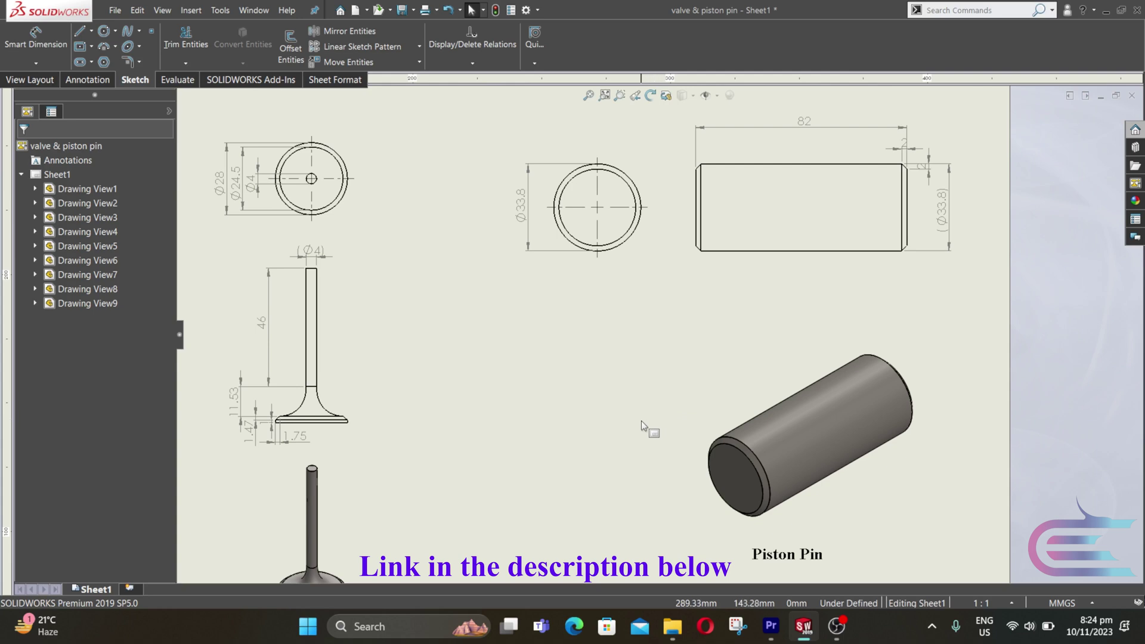
click(115, 10)
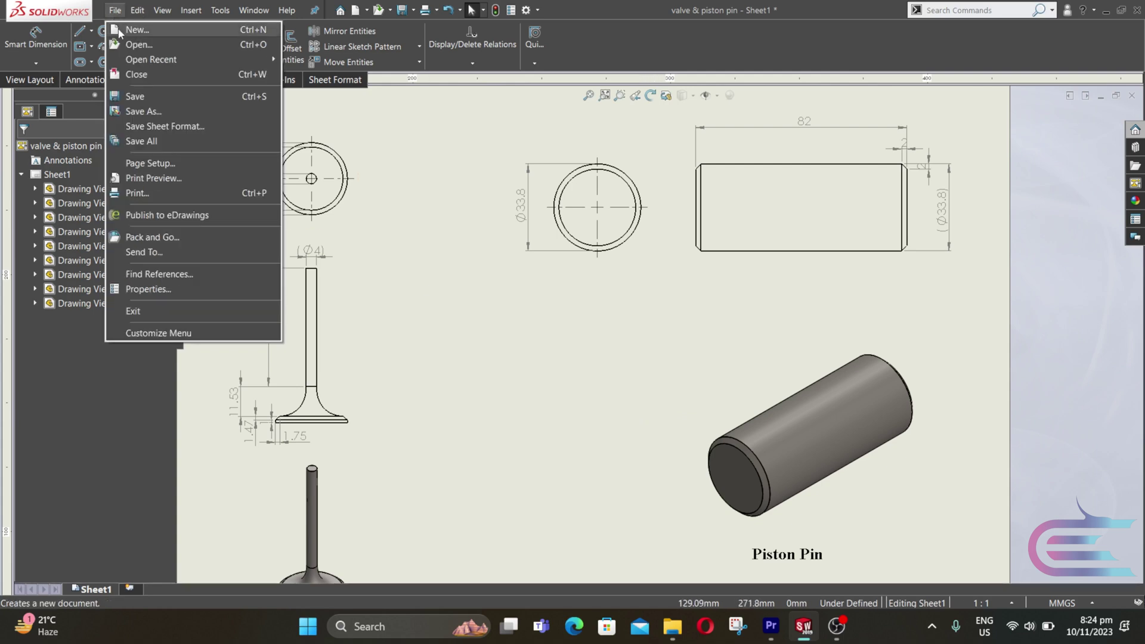
click(118, 27)
click(307, 327)
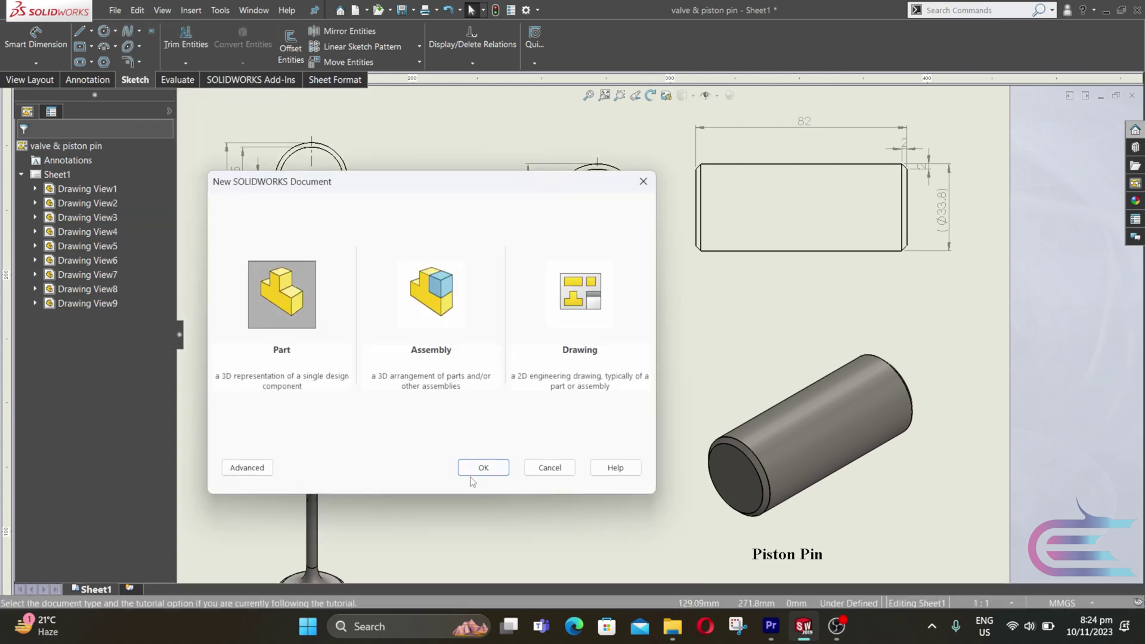
click(487, 470)
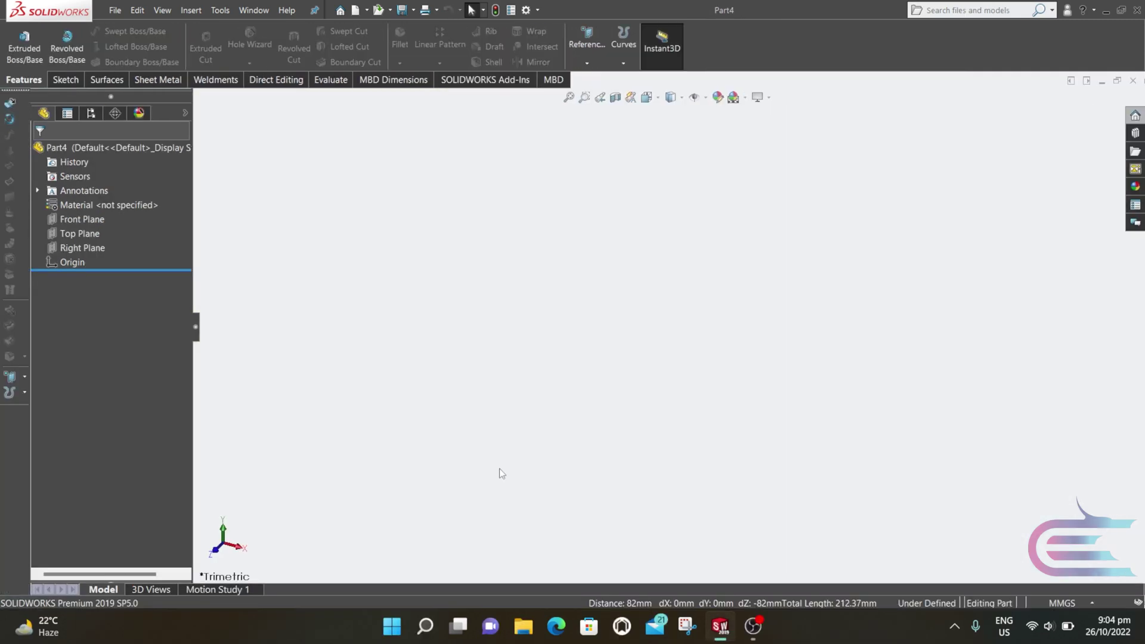
Step: Start a sketch on the Front Plane and draw a circle about 75.6 mm in diameter centred on the origin
right_click(84, 220)
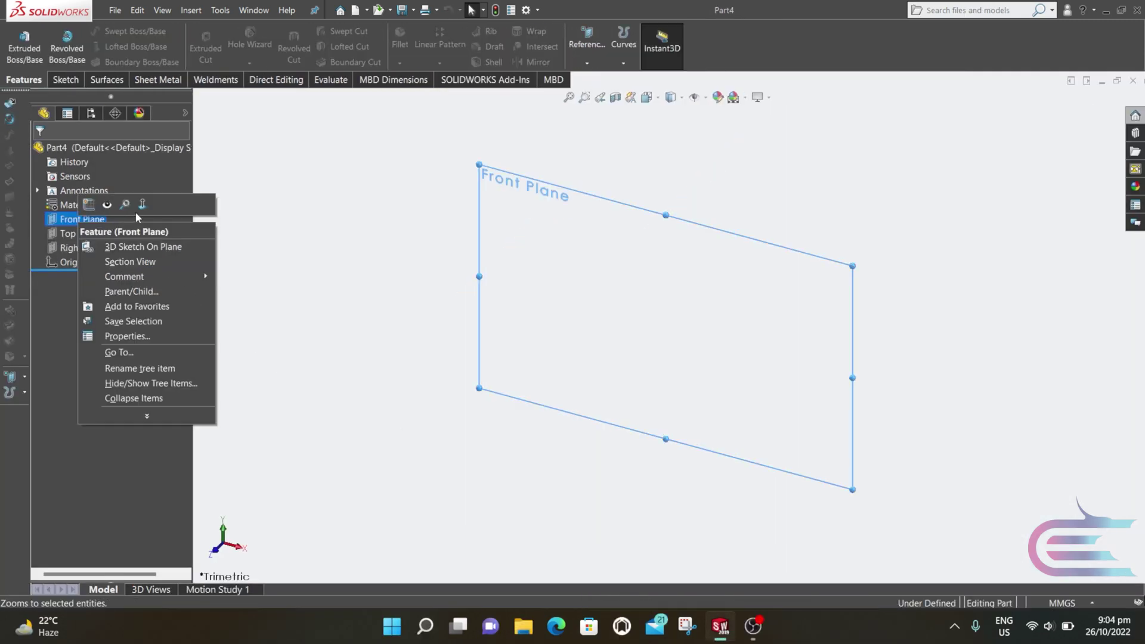
click(138, 207)
right_click(101, 213)
click(106, 199)
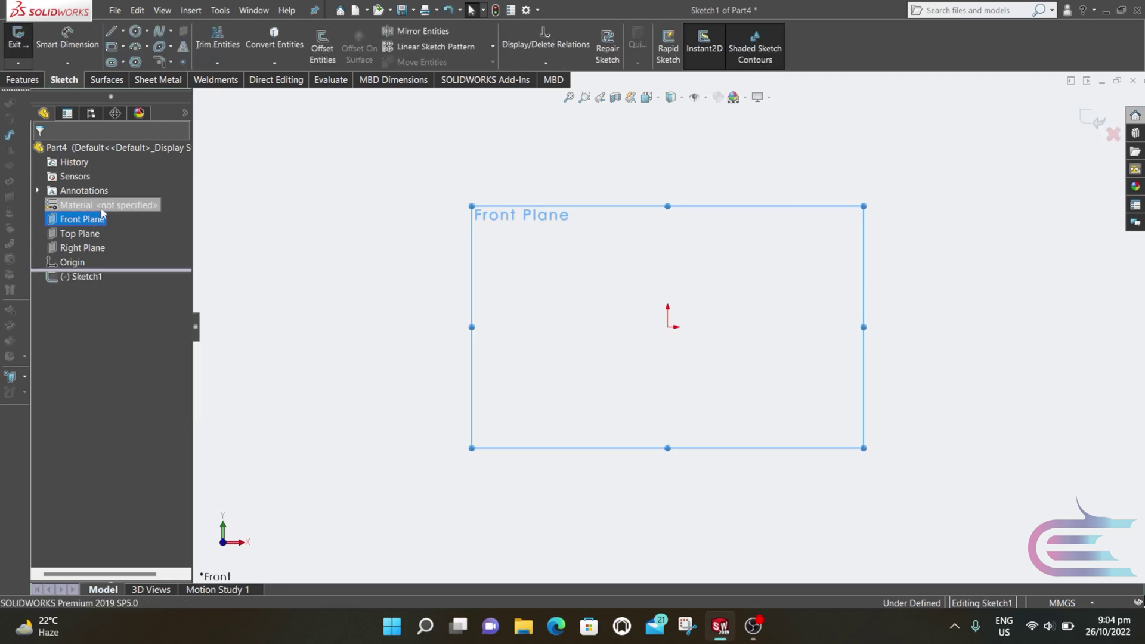
click(136, 32)
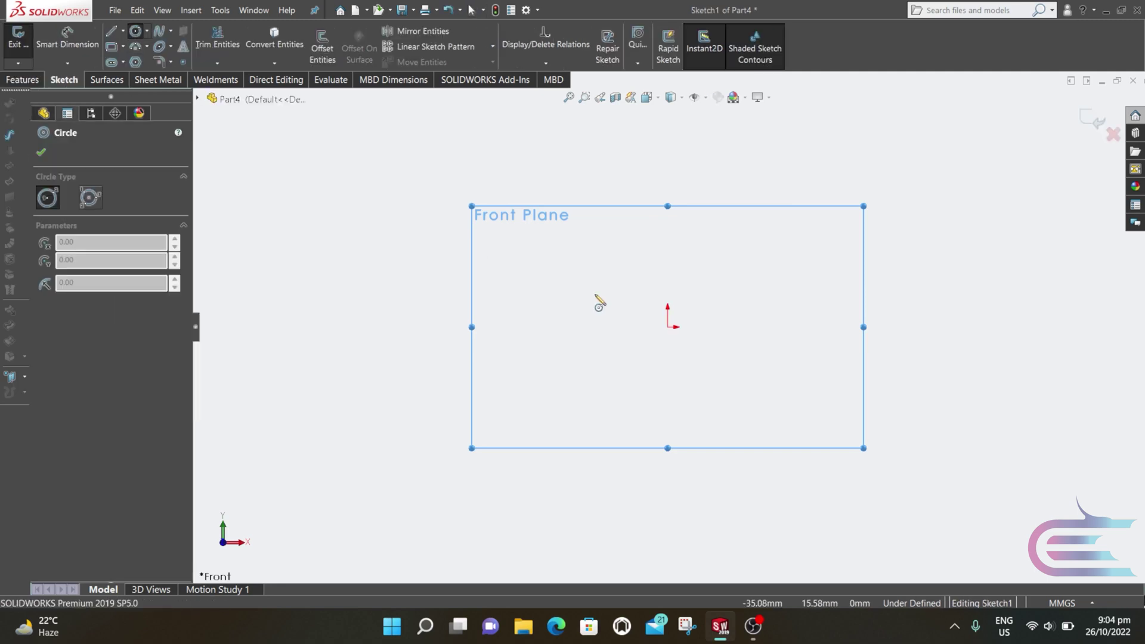
click(667, 327)
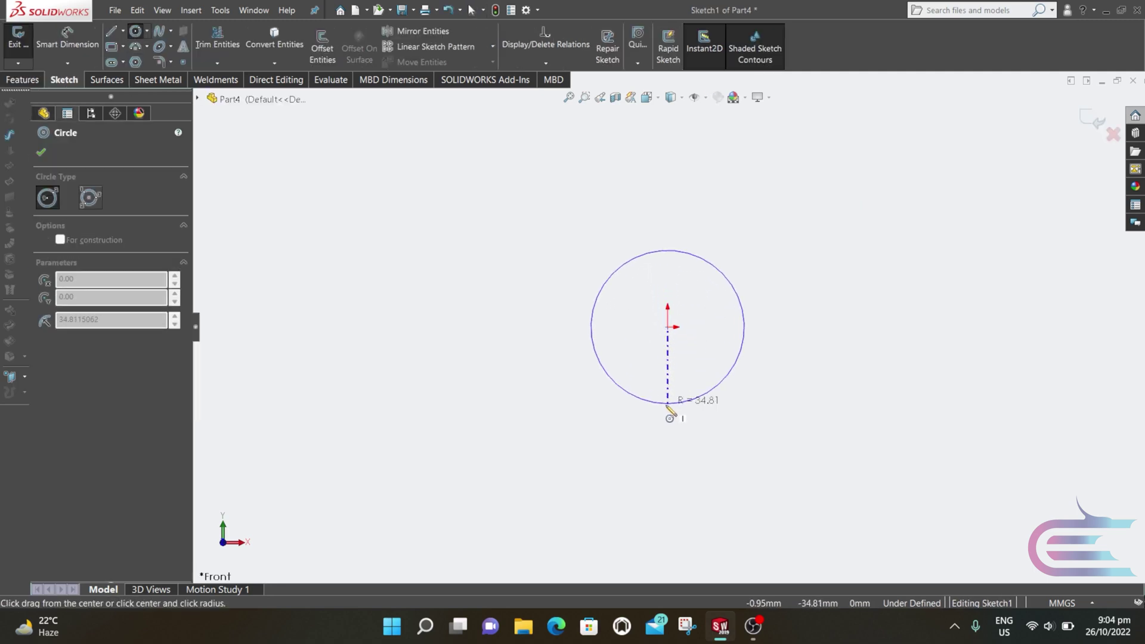
click(668, 412)
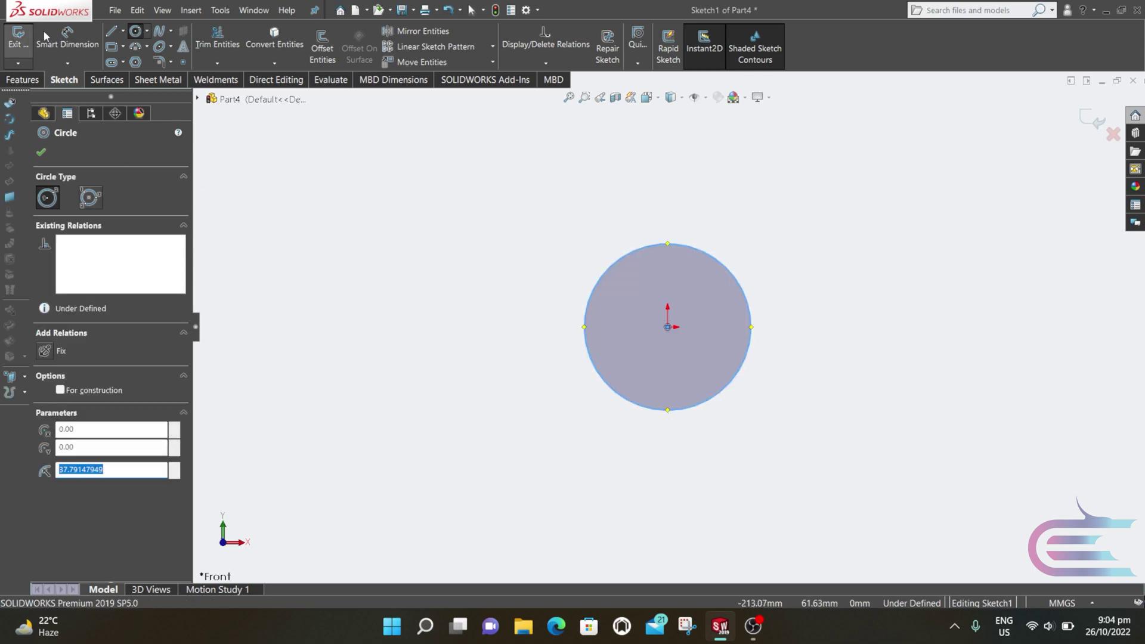
key(Escape)
Step: Dimension the circle's diameter to 33.8 mm
click(591, 299)
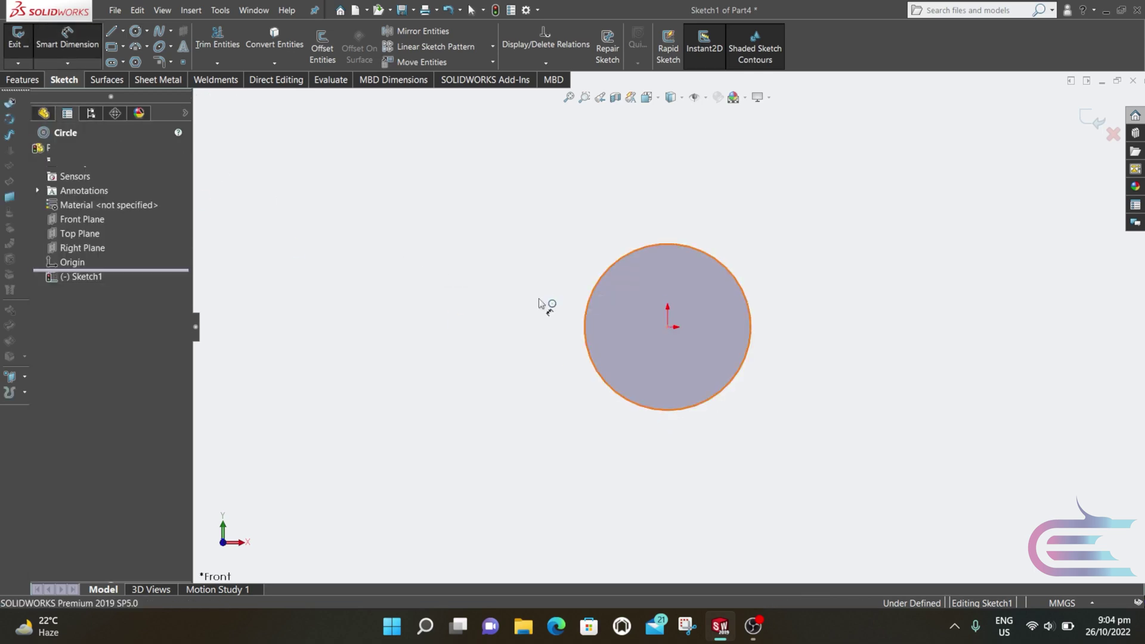
click(508, 334)
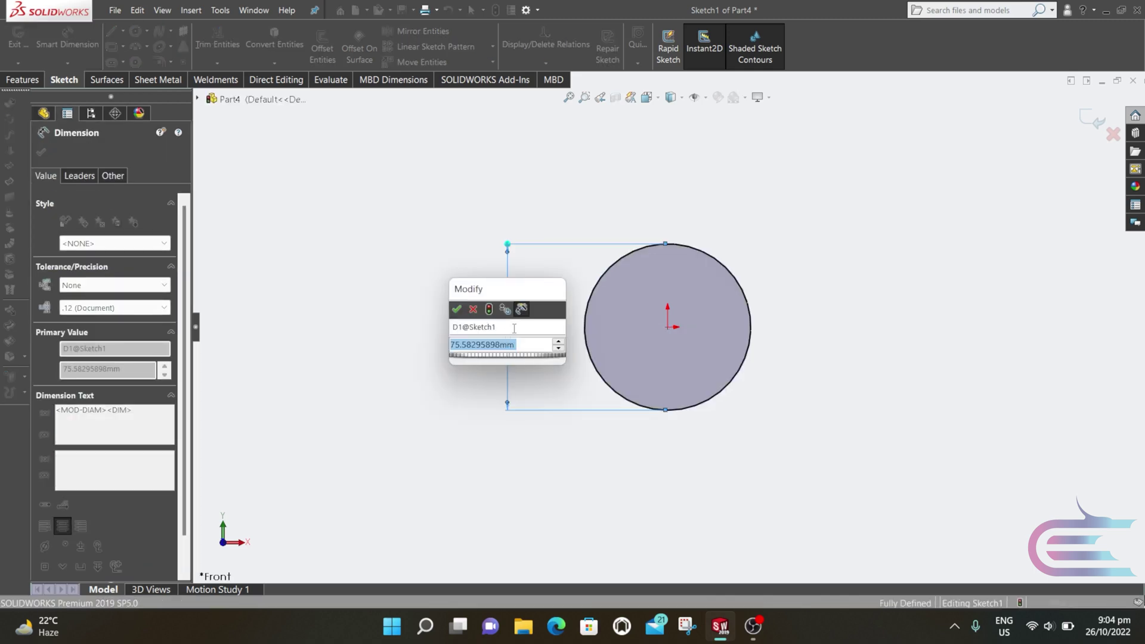
text(33.8)
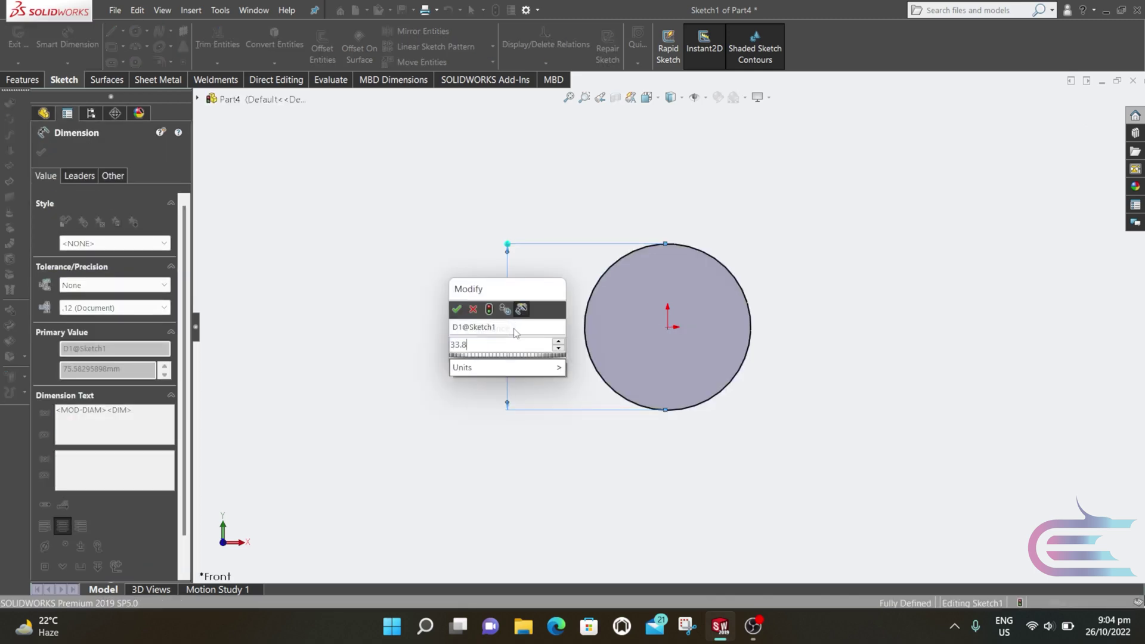
key(Return)
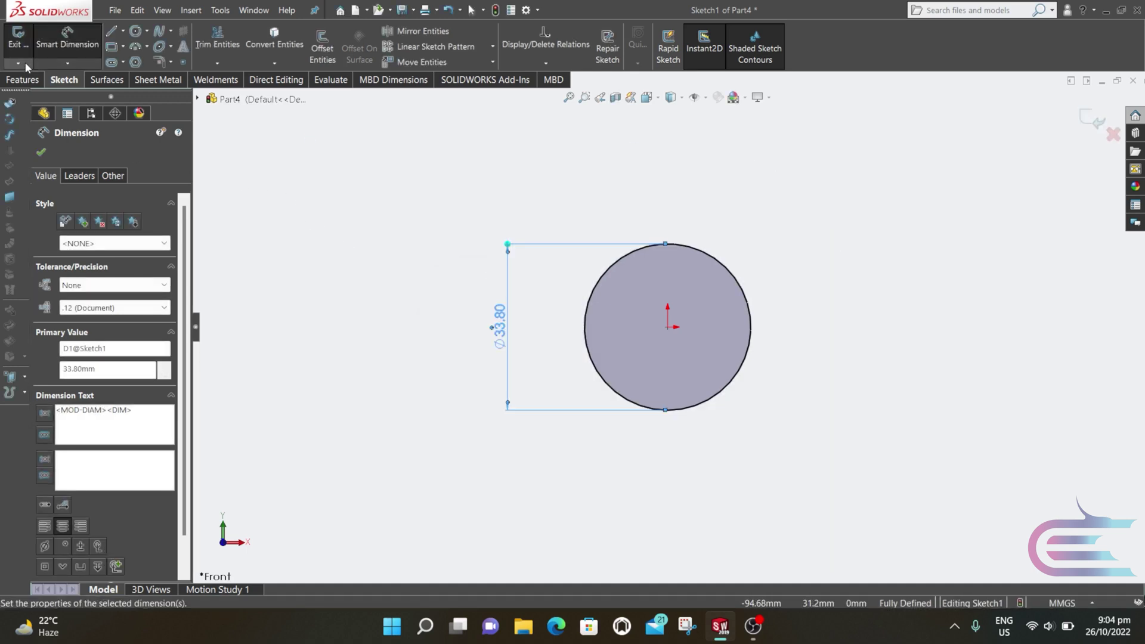
Step: Extrude the circle 82 mm with the Mid Plane end condition
click(23, 79)
click(36, 49)
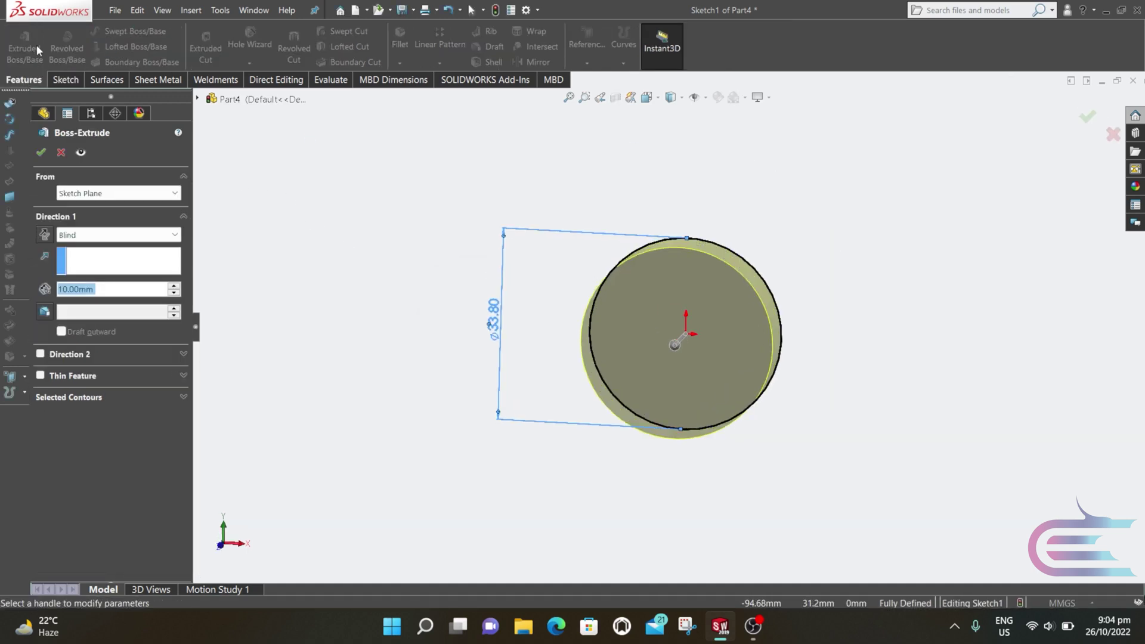
text(82)
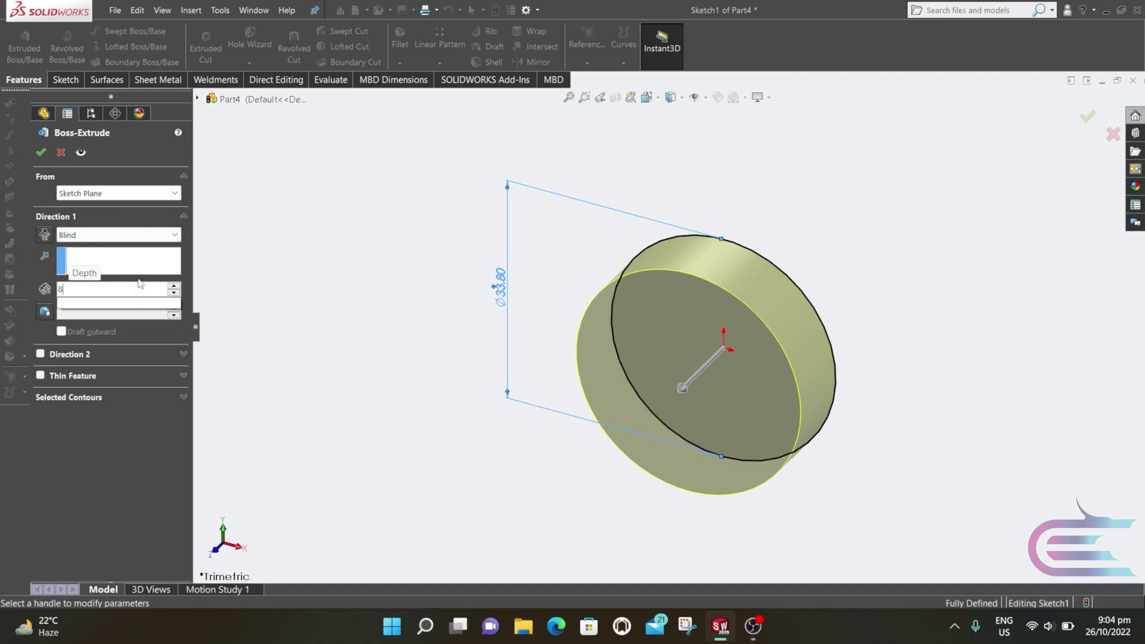
click(127, 234)
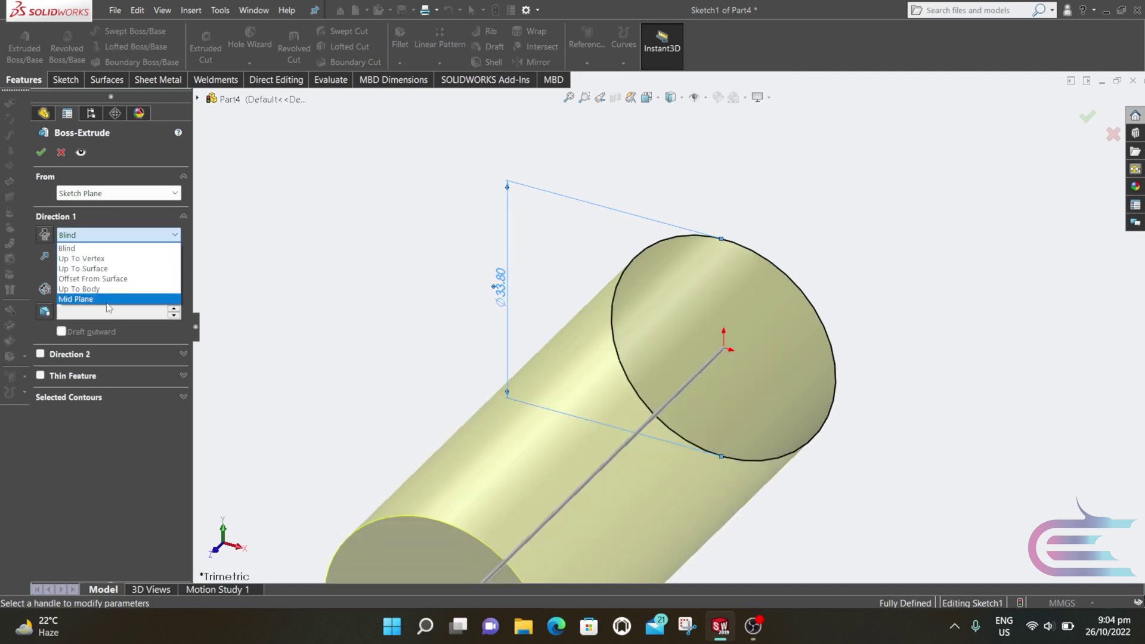
click(113, 300)
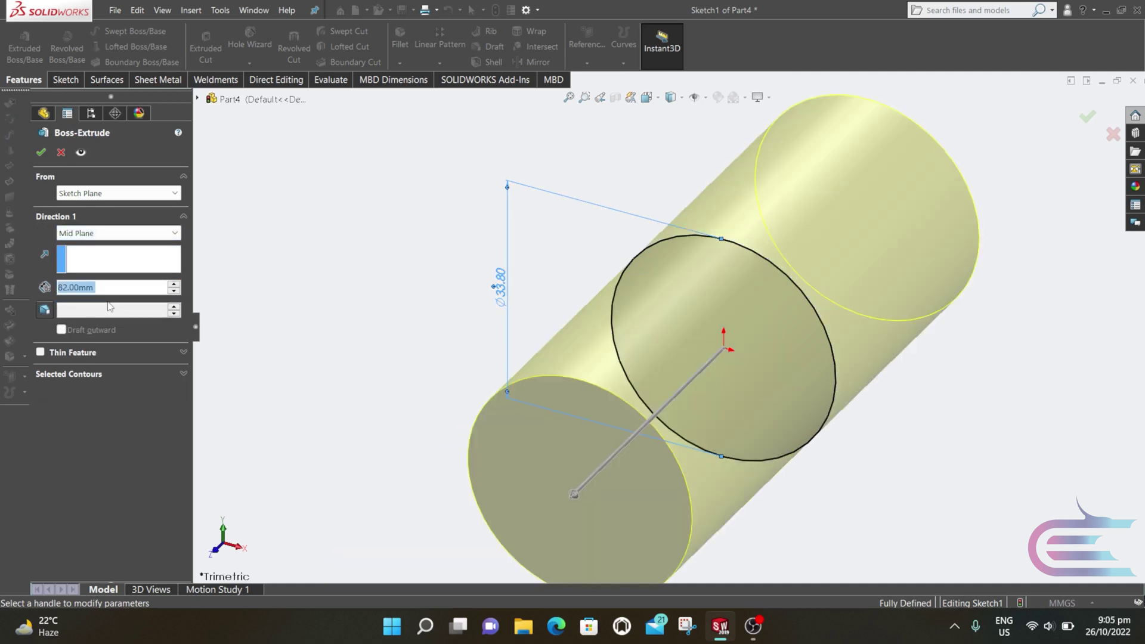
click(40, 152)
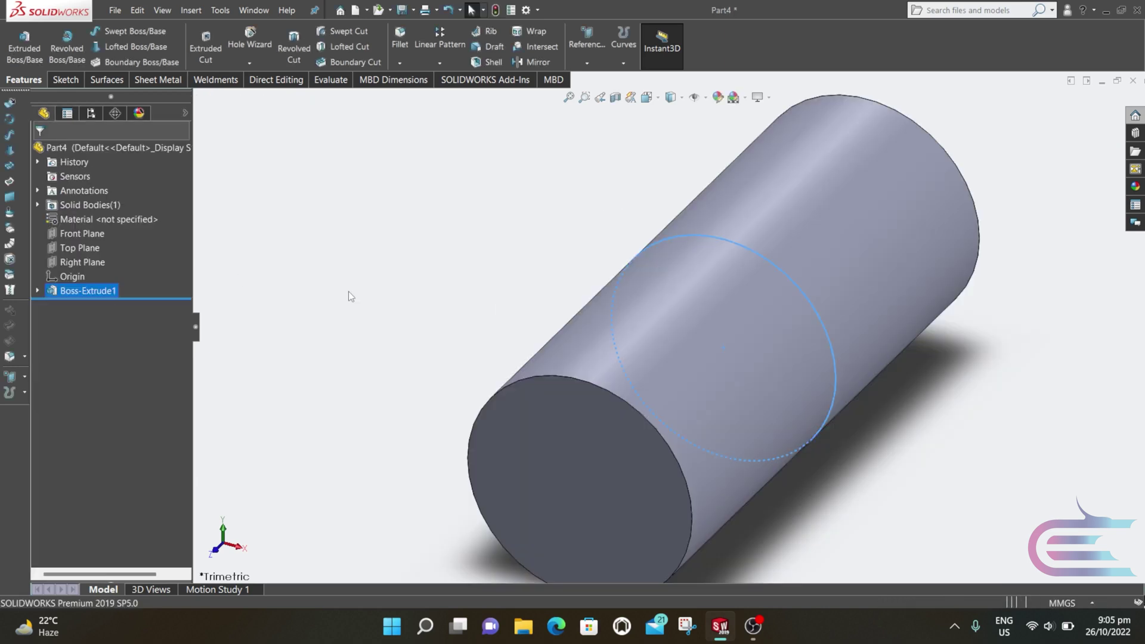
Step: Chamfer the circular edges at both ends of the cylinder with a 2 mm distance and 45° angle
key(ctrl+7)
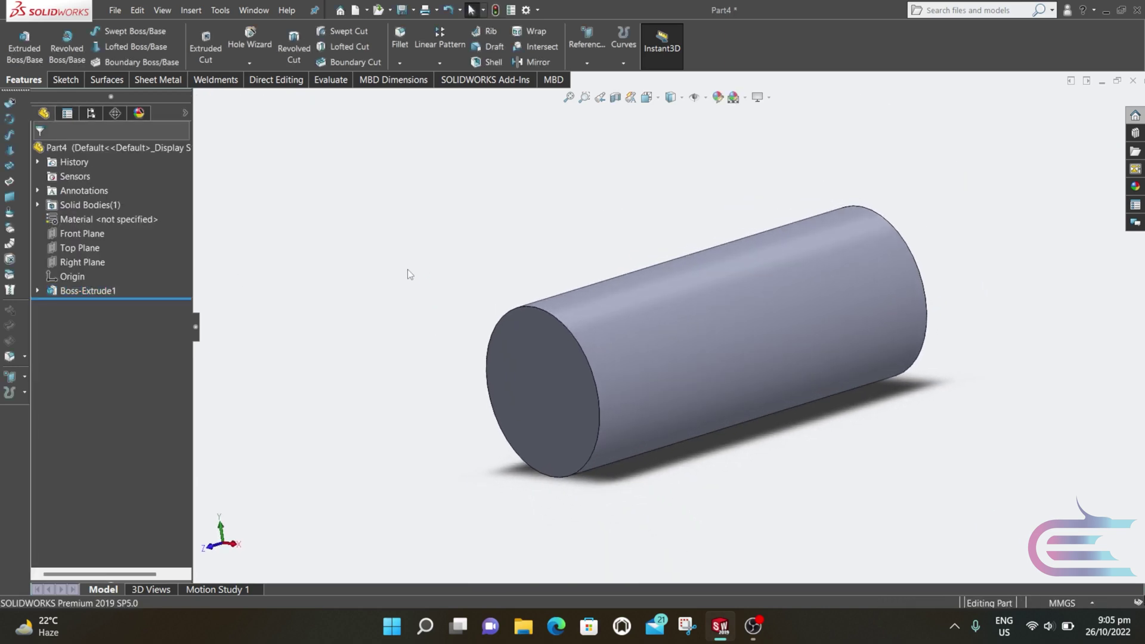
click(399, 63)
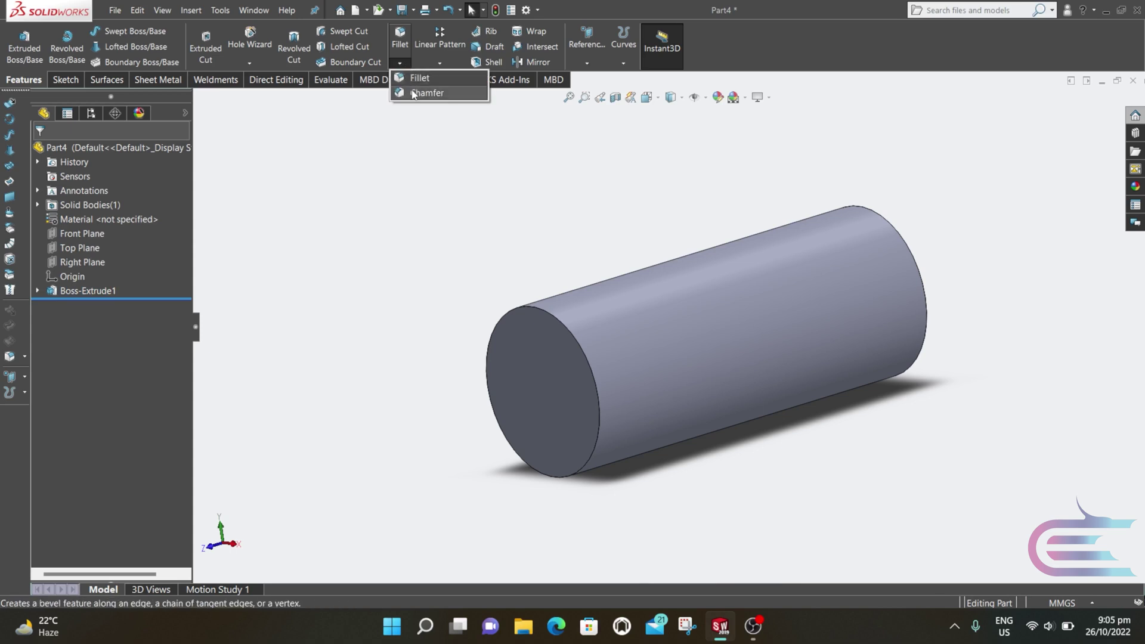
click(419, 90)
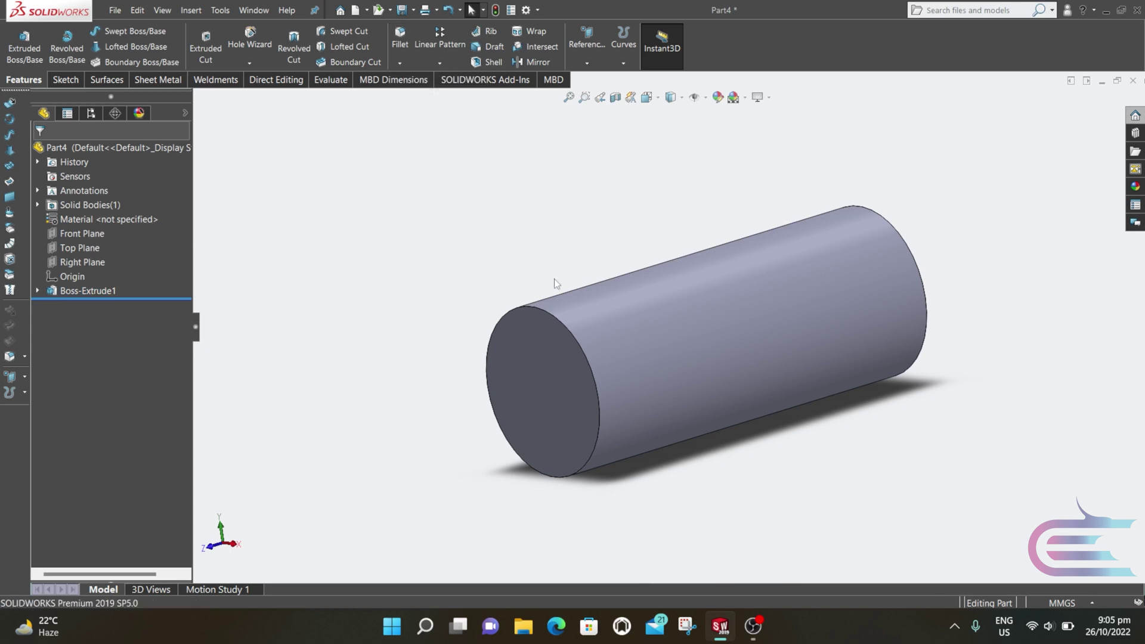
click(577, 338)
middle_drag(647, 335, 774, 317)
click(789, 316)
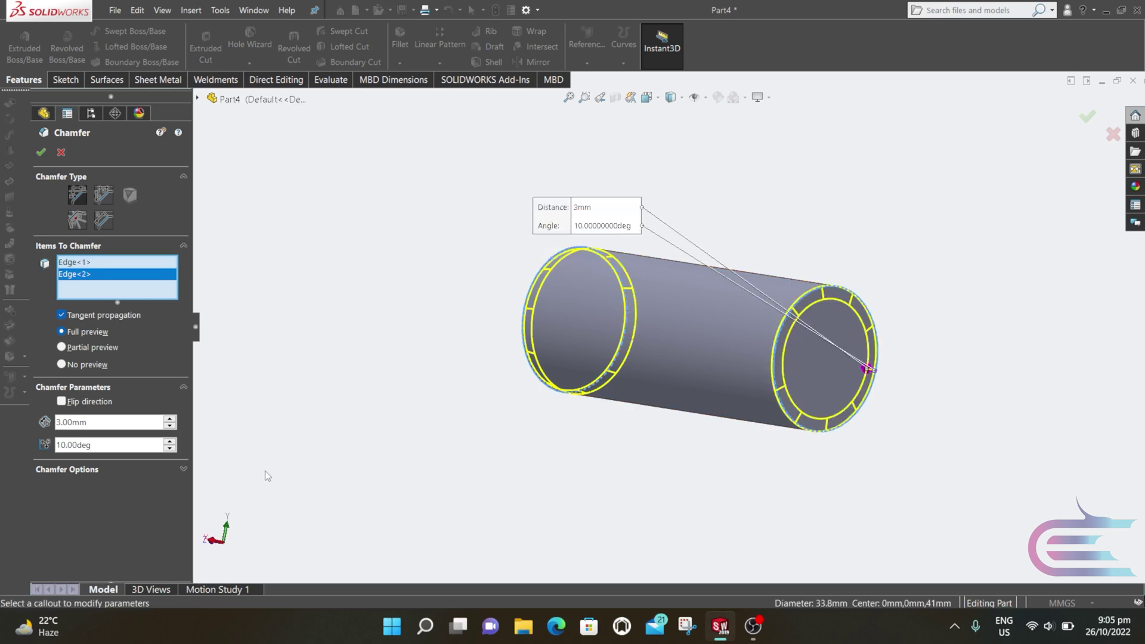
text(2)
key(Return)
double_click(104, 451)
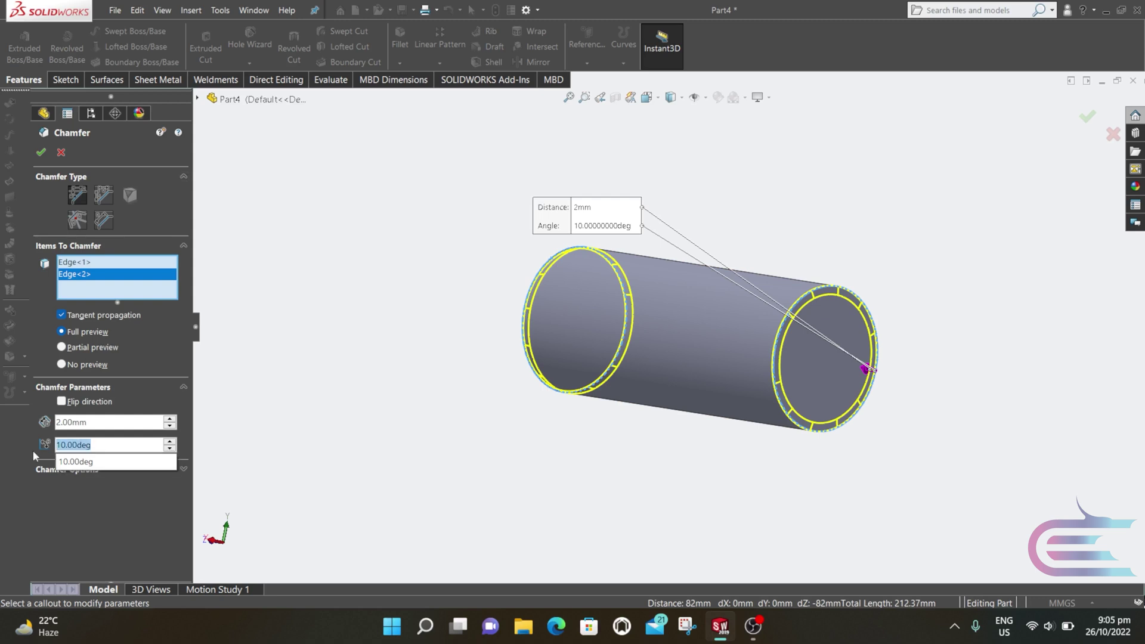
text(45)
key(Return)
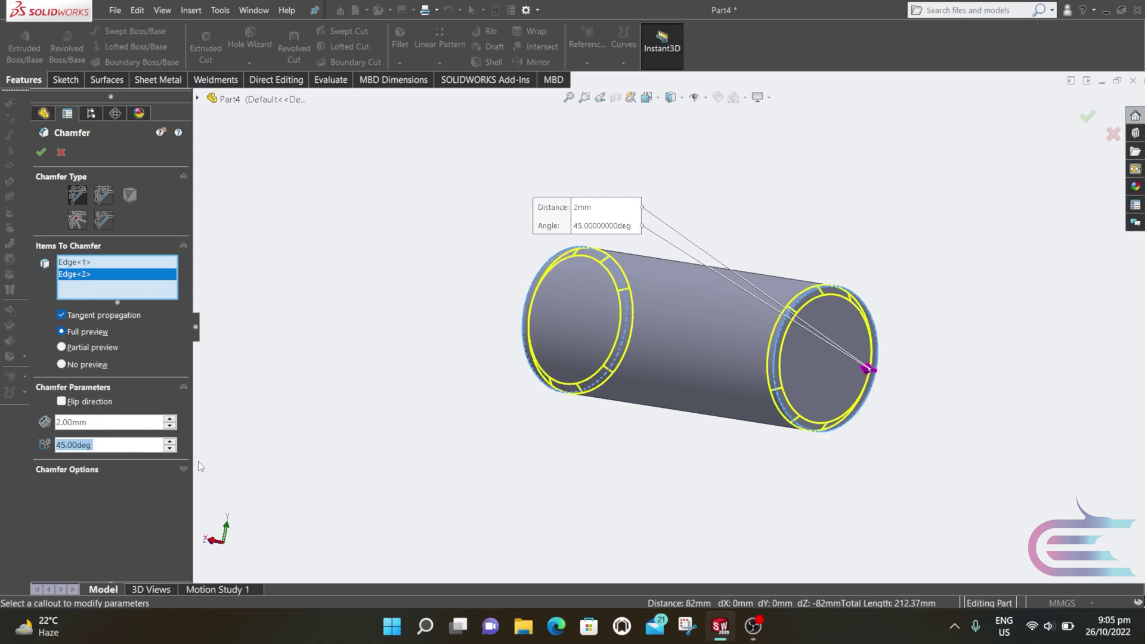
click(41, 152)
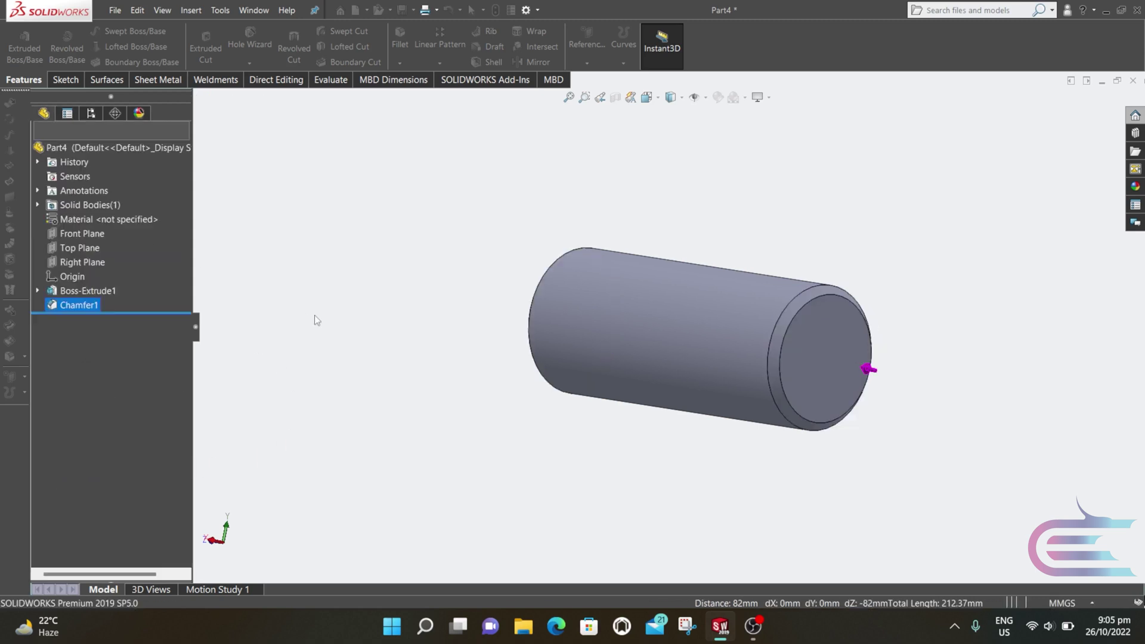
Step: Apply the wrought steel appearance from the steel metals to the pin
middle_drag(355, 320, 550, 384)
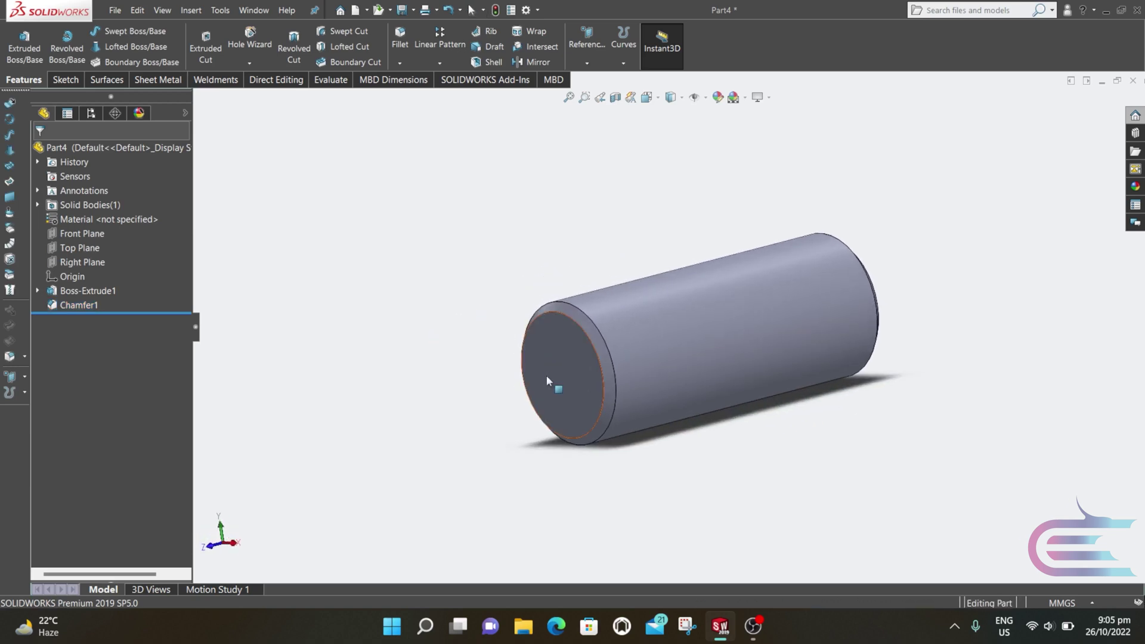
click(1135, 186)
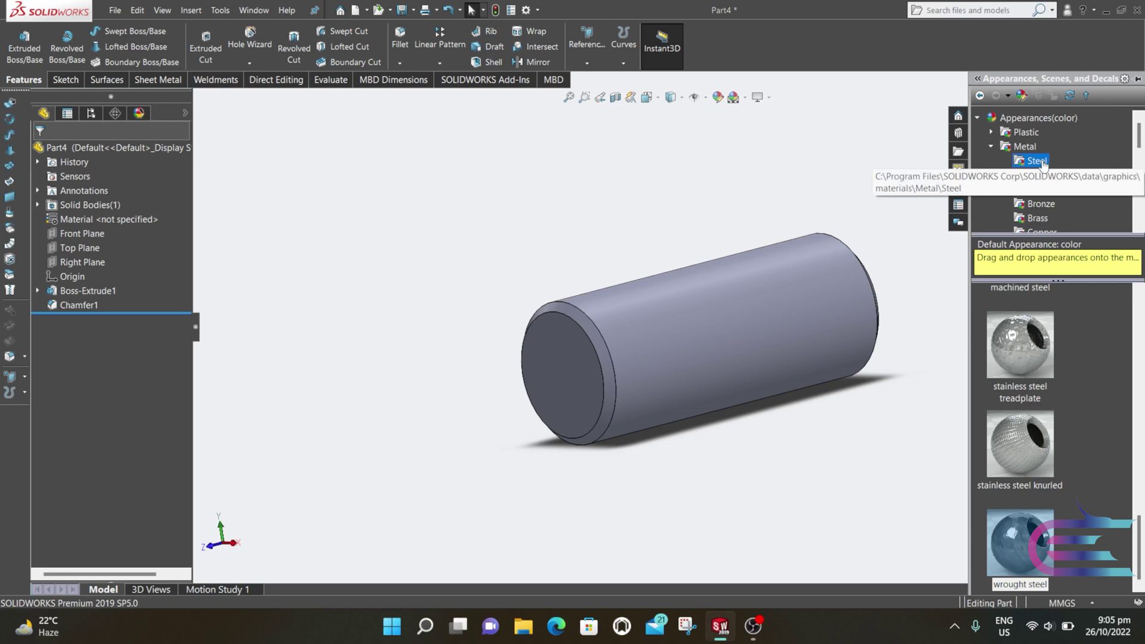
double_click(1015, 530)
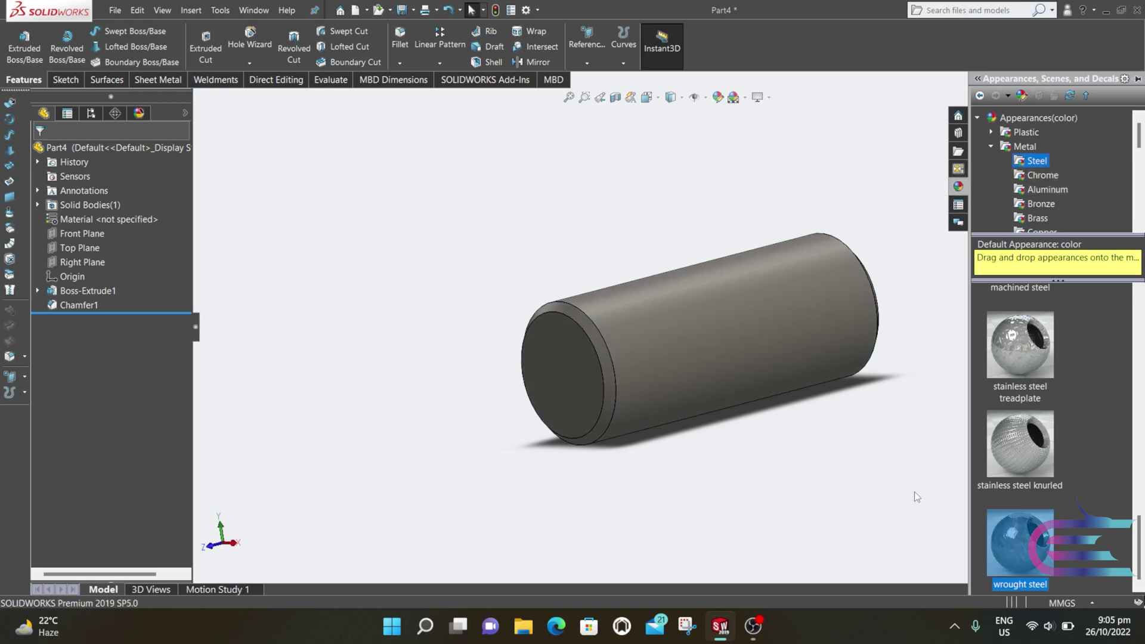
Step: Save the part as "7.piston pin" in the engine folder on the Desktop
click(119, 11)
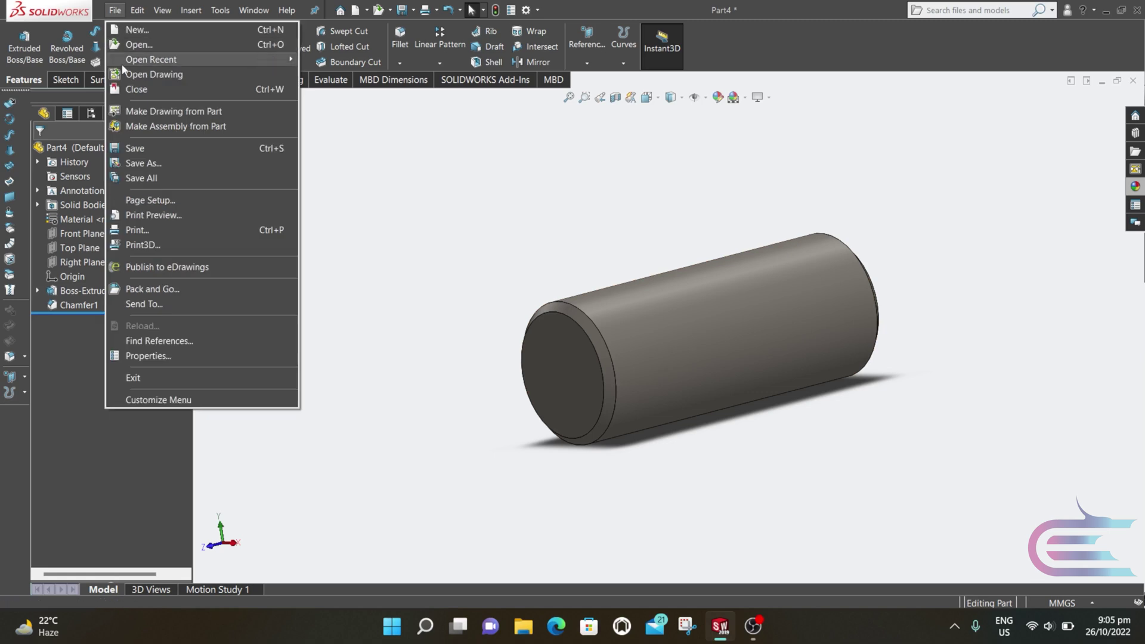
click(146, 163)
scroll(634, 292, down, 1)
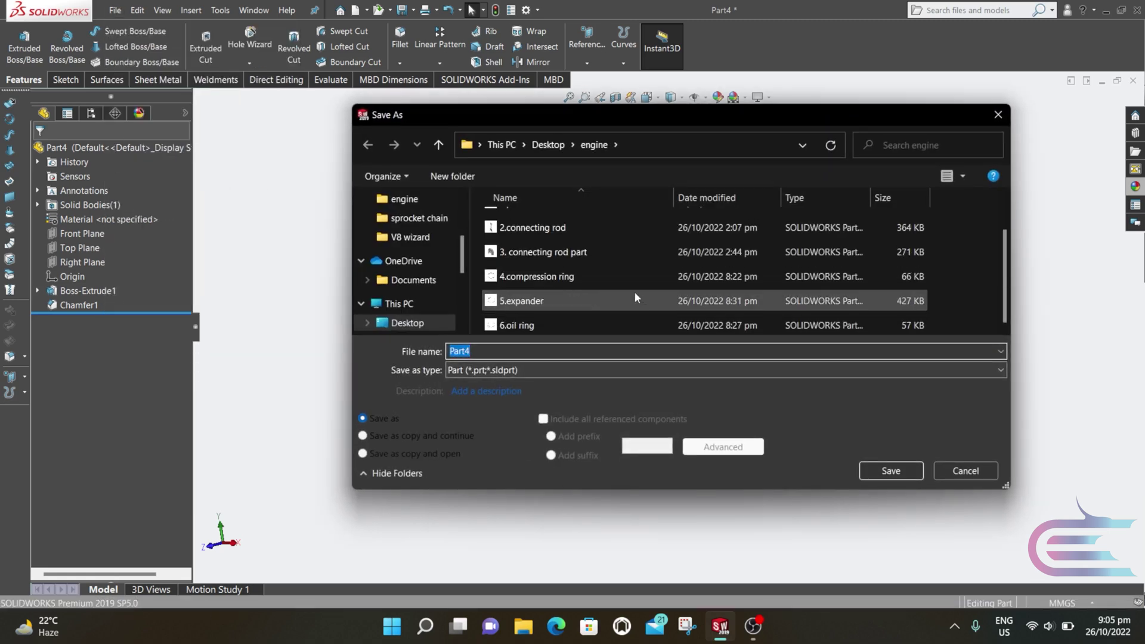
text(7.piston pin)
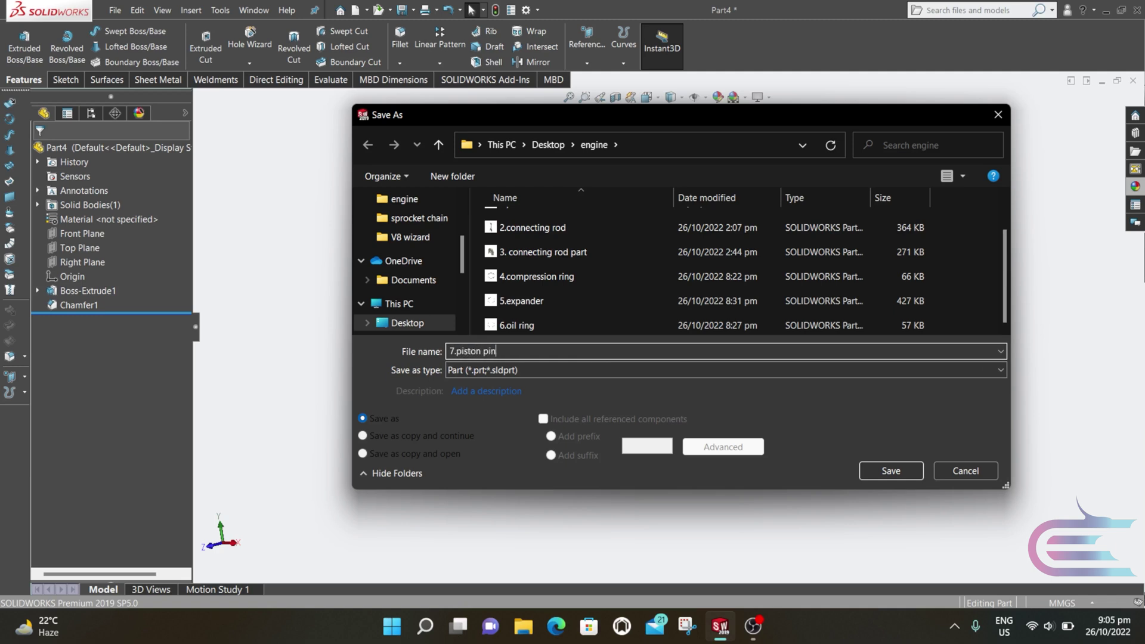
key(Return)
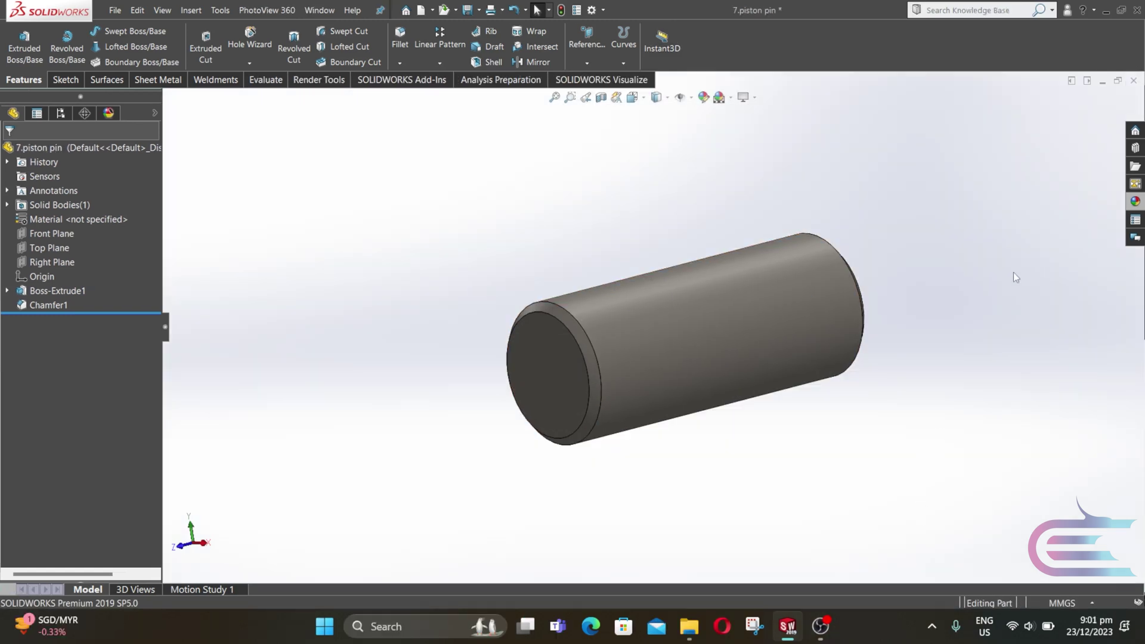
Step: Apply the polished silver appearance from the silver metals to the piston pin for rendering
click(1136, 201)
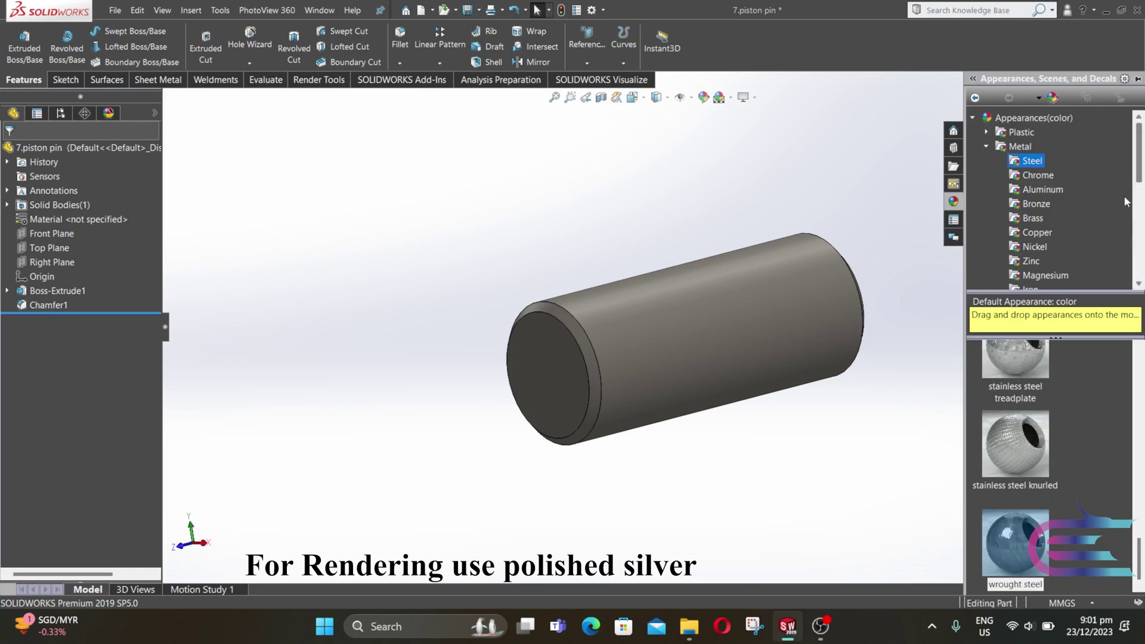
scroll(1016, 181, down, 4)
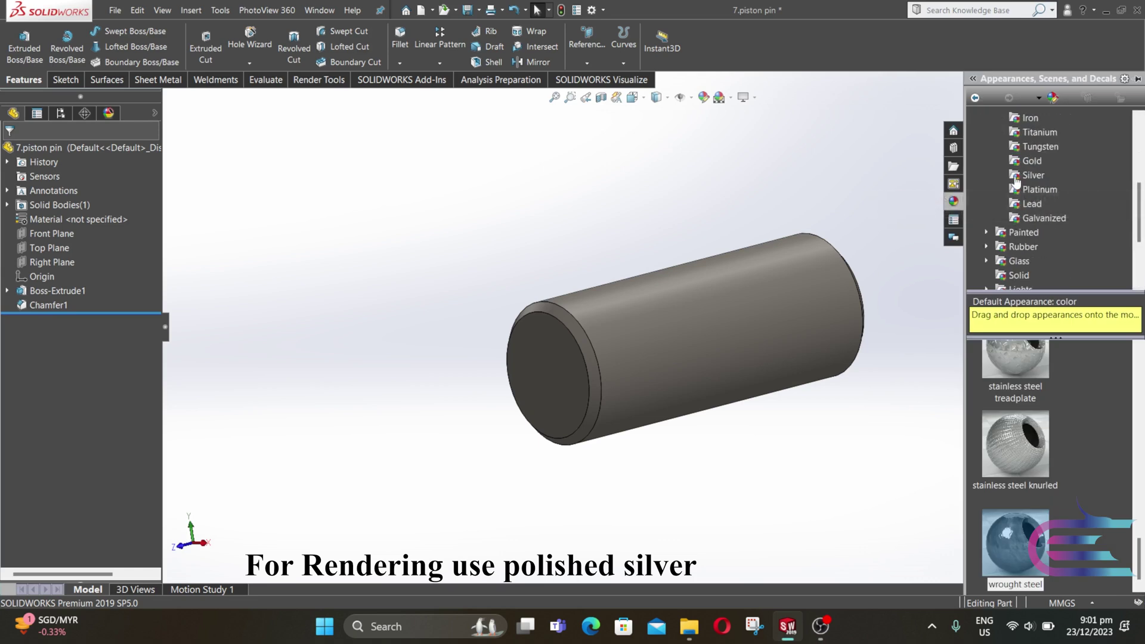
click(1016, 179)
click(1005, 389)
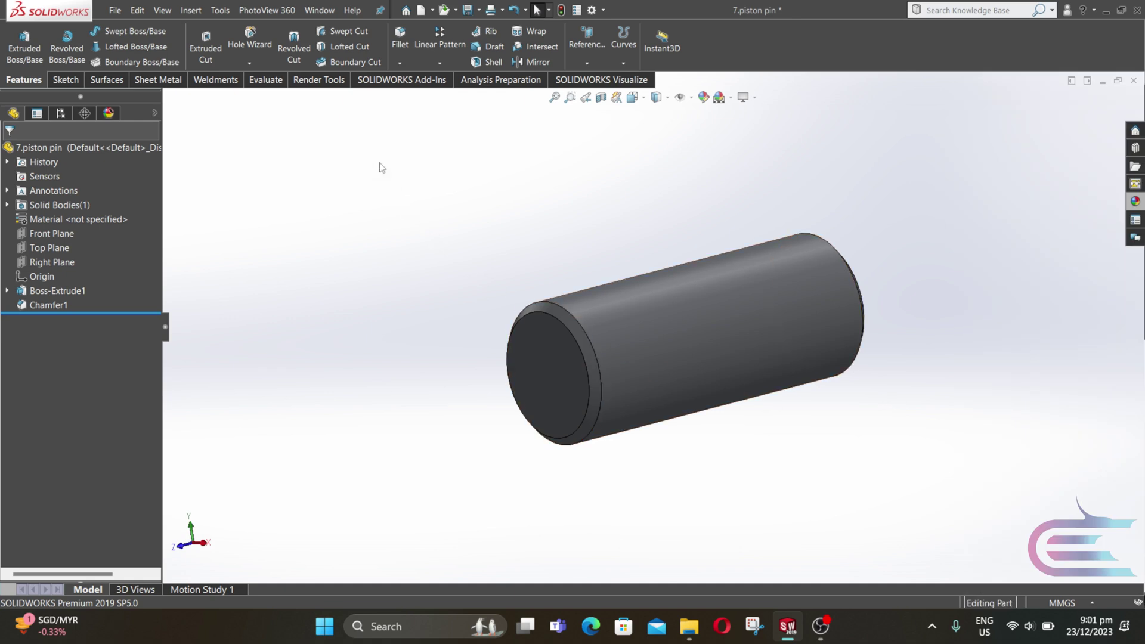
Step: Turn on the integrated render preview of the piston pin
click(319, 80)
click(282, 47)
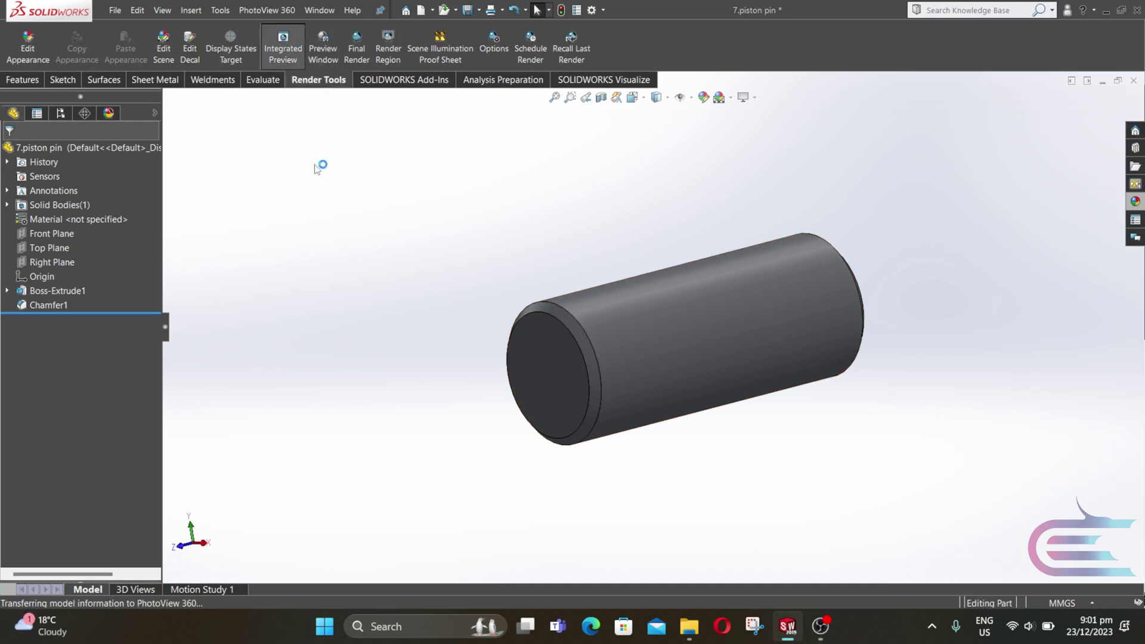